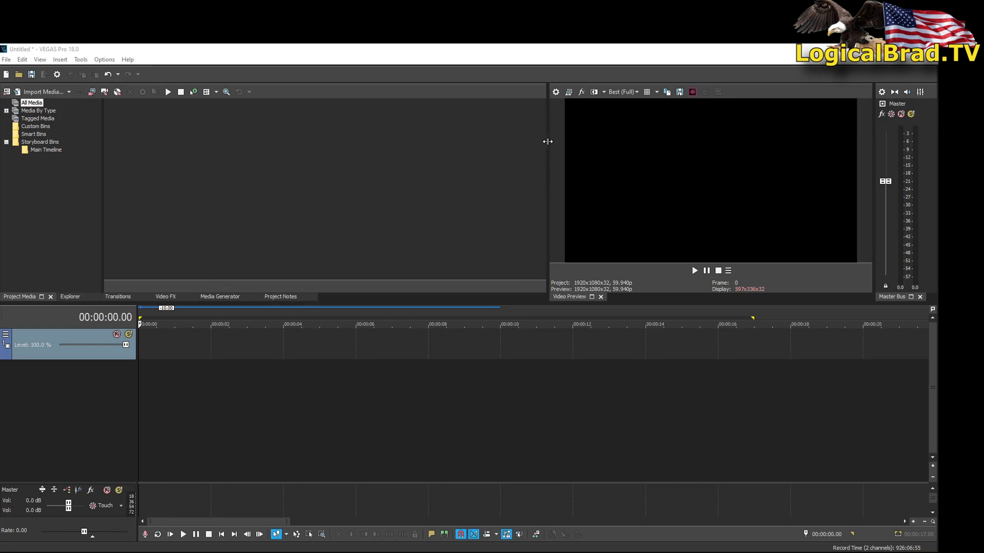
Step: Resize the workspace panels so the timeline area is taller and the video preview is narrower
left_click_drag(547, 141, 466, 160)
left_click_drag(476, 305, 474, 280)
left_click_drag(466, 222, 569, 224)
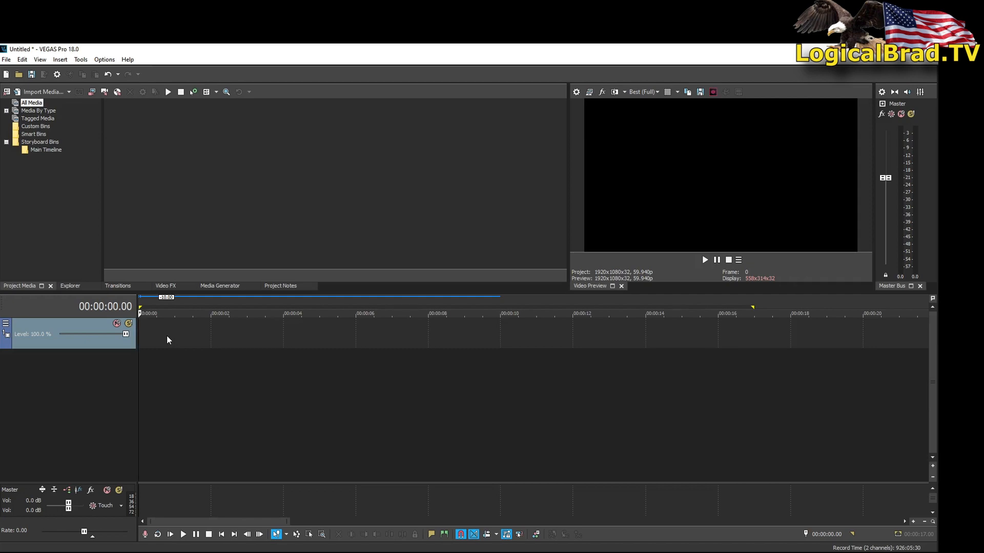
Step: Insert a new audio track and an additional video track in the timeline
key("ctrl+q")
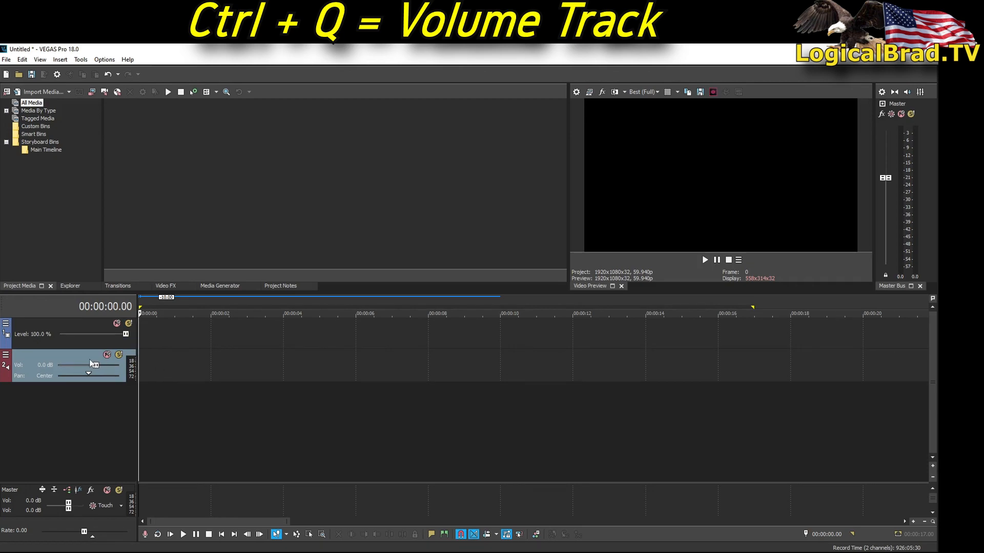
key("ctrl+shift+q")
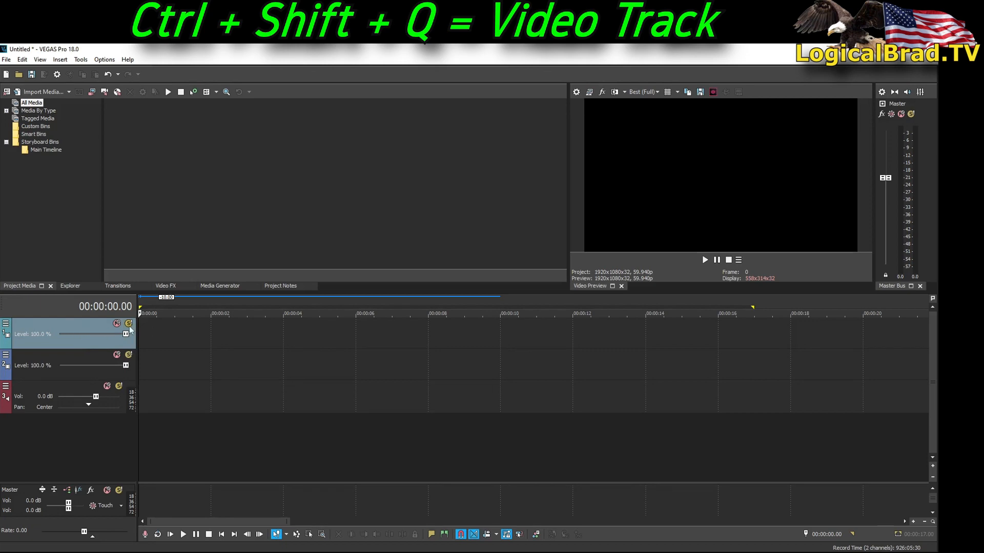
Step: Rename the uppermost video track as Video Track 1
right_click(70, 331)
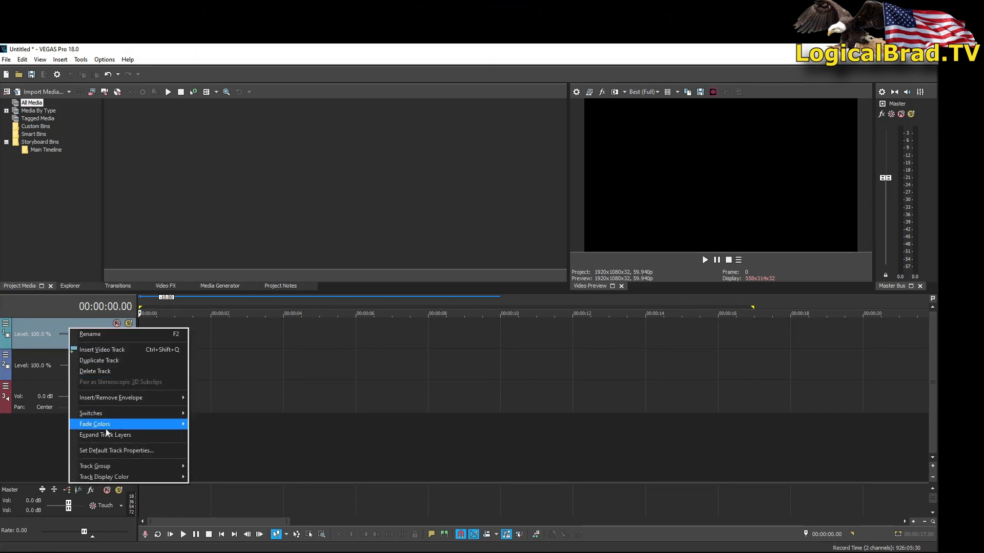
left_click(100, 335)
type("Video Track 1")
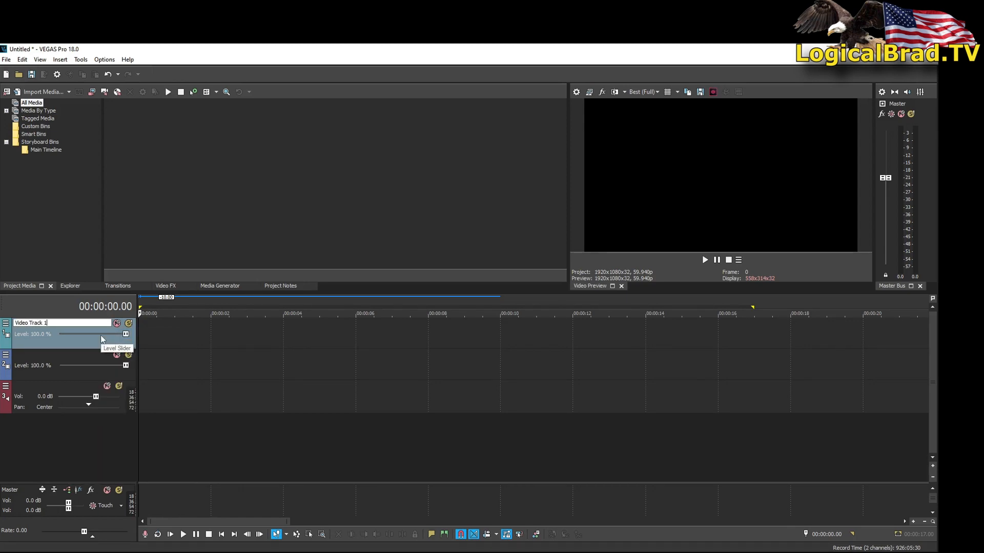
key("Return")
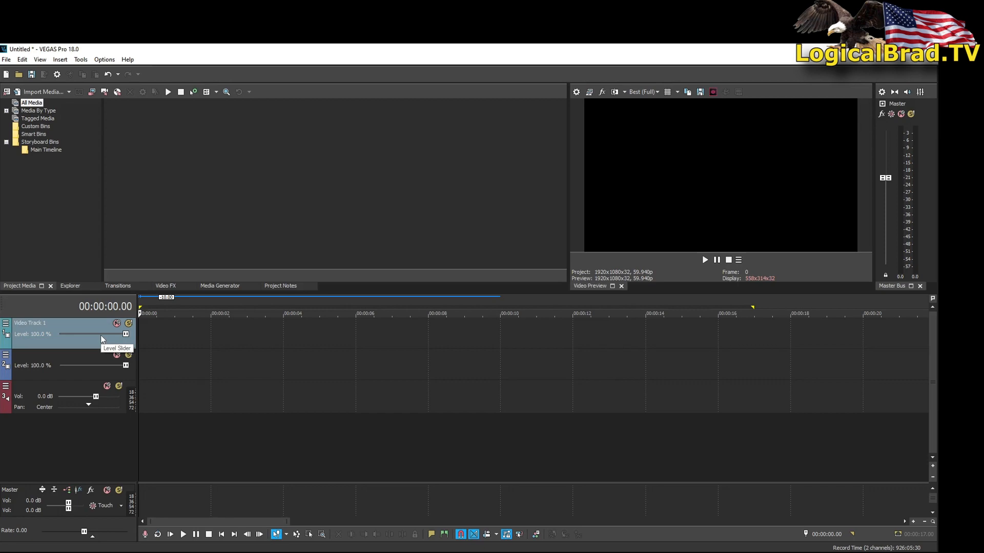
Step: Delete the unnamed second video track, keeping Video Track 1 and the audio track
right_click(38, 386)
right_click(23, 351)
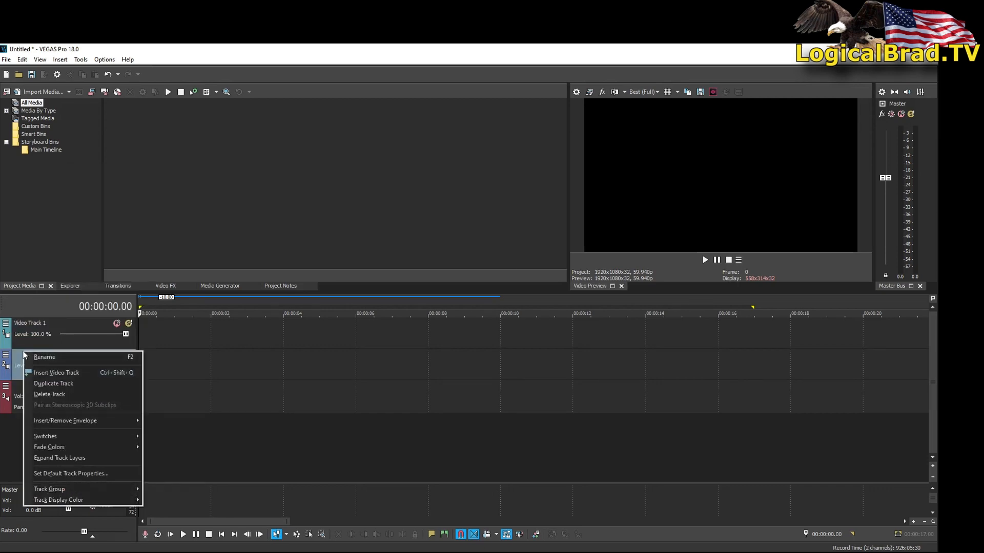
left_click(72, 394)
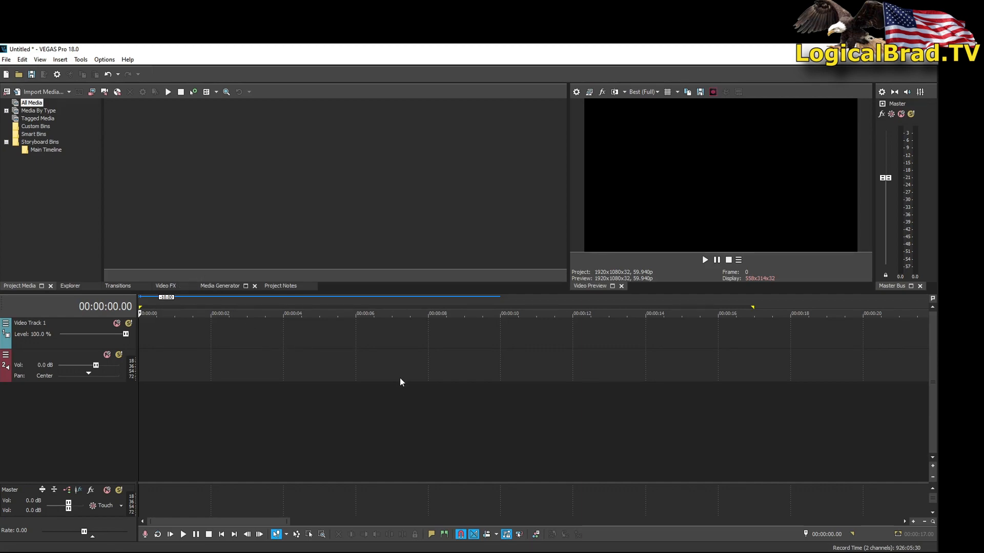
Step: Save the project under the file name Demo SVP Tutorial
key("ctrl+s")
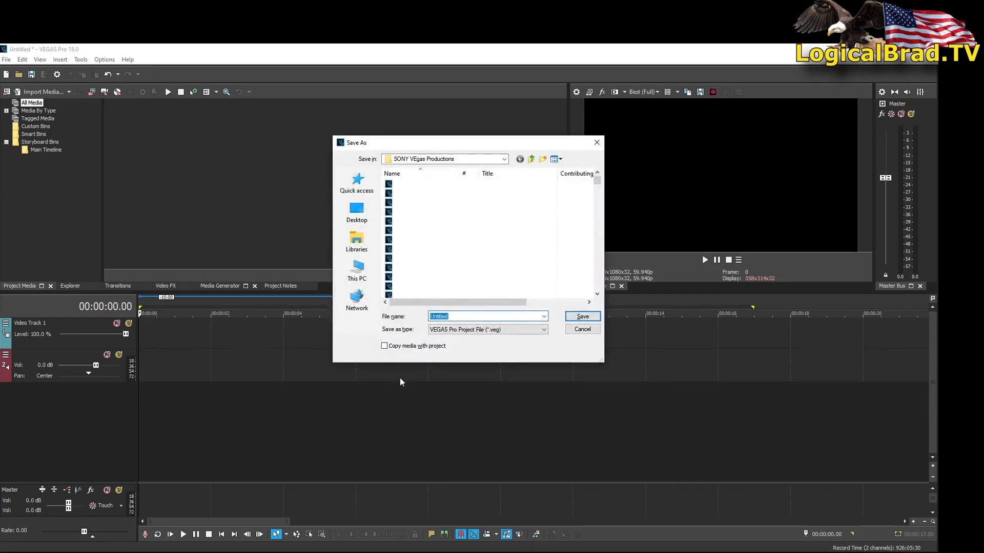
type("Demo SVP Tutorial")
key("Return")
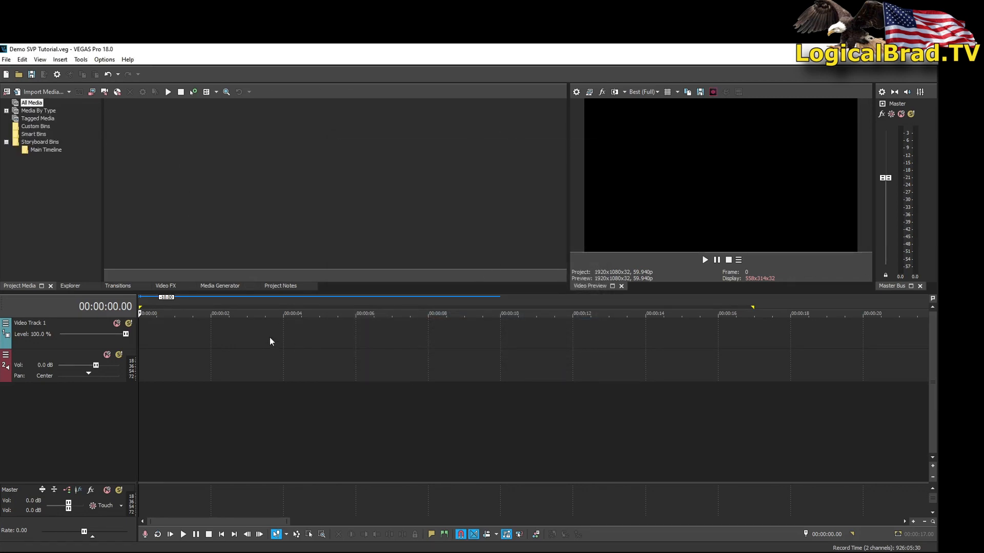
Step: Open the project properties and review the video template, the frame rate options and the audio settings
left_click(576, 92)
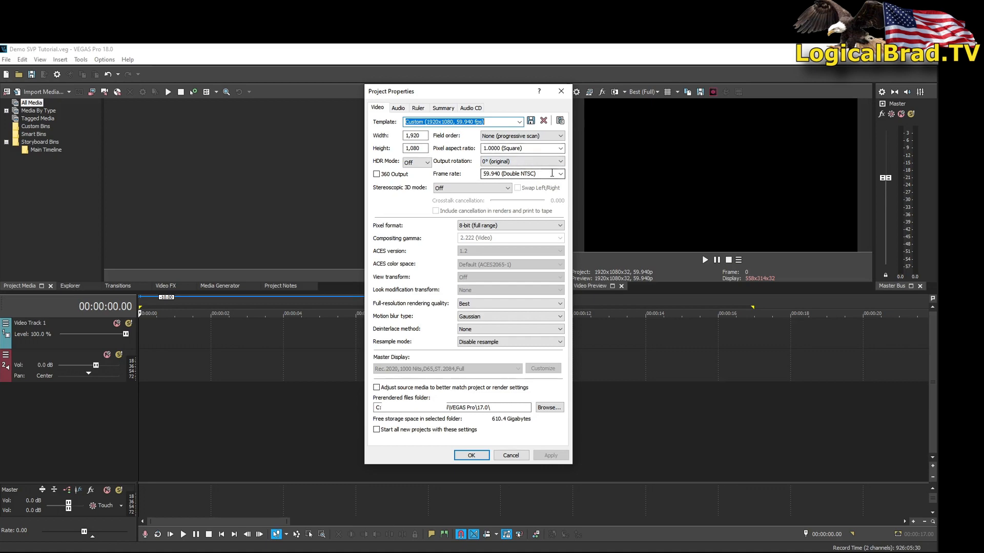
left_click(561, 174)
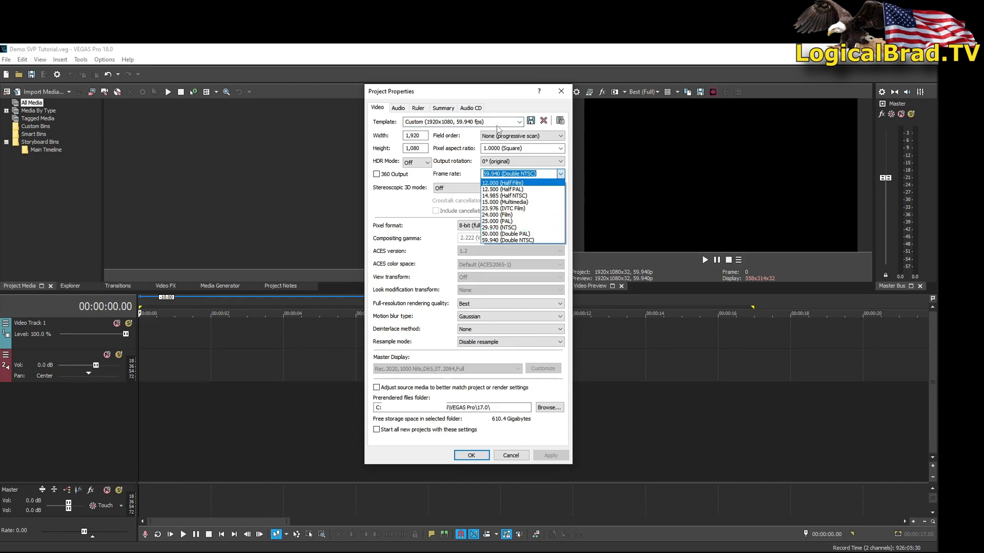
left_click(495, 120)
left_click(493, 121)
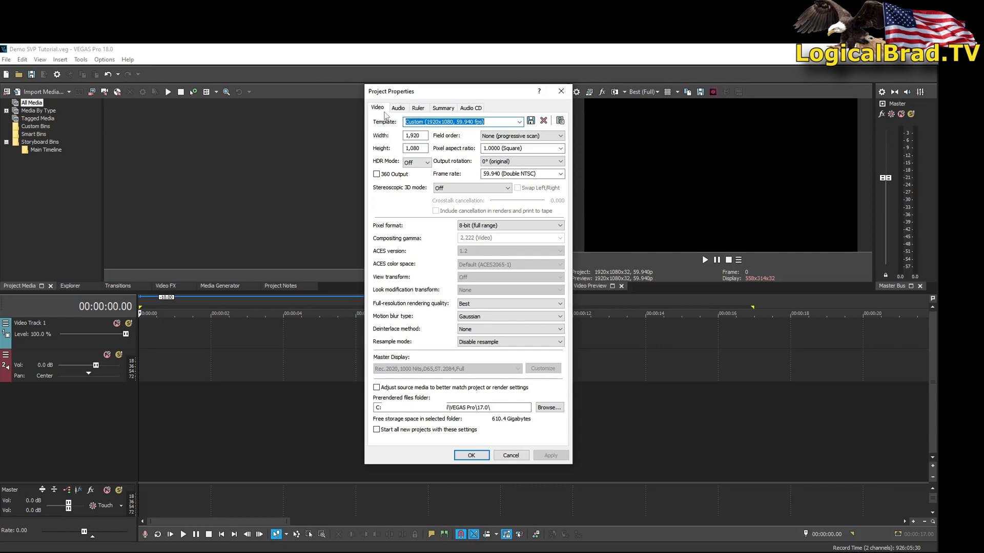
left_click(399, 110)
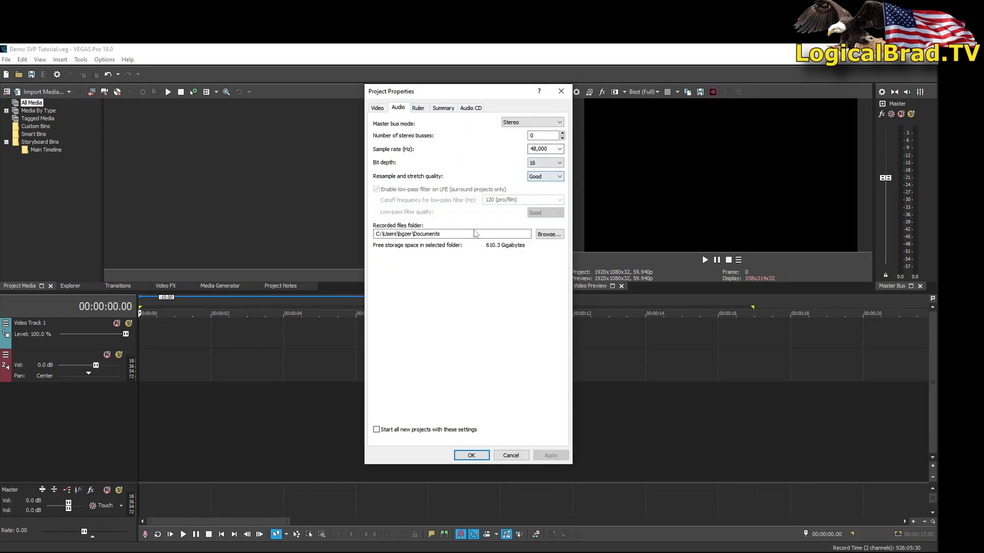
left_click(377, 109)
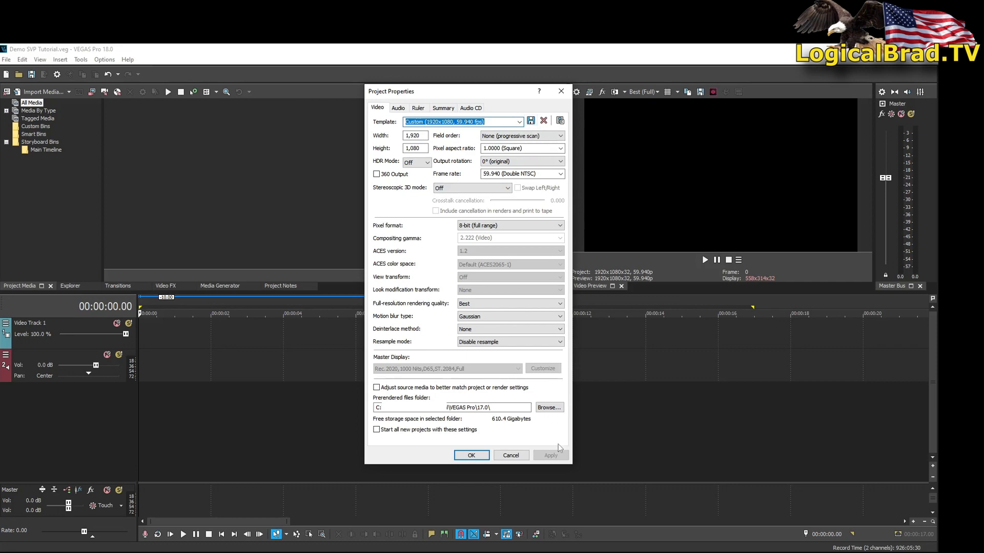
Step: Enable starting all new projects with these settings, and apply the project properties
left_click(470, 456)
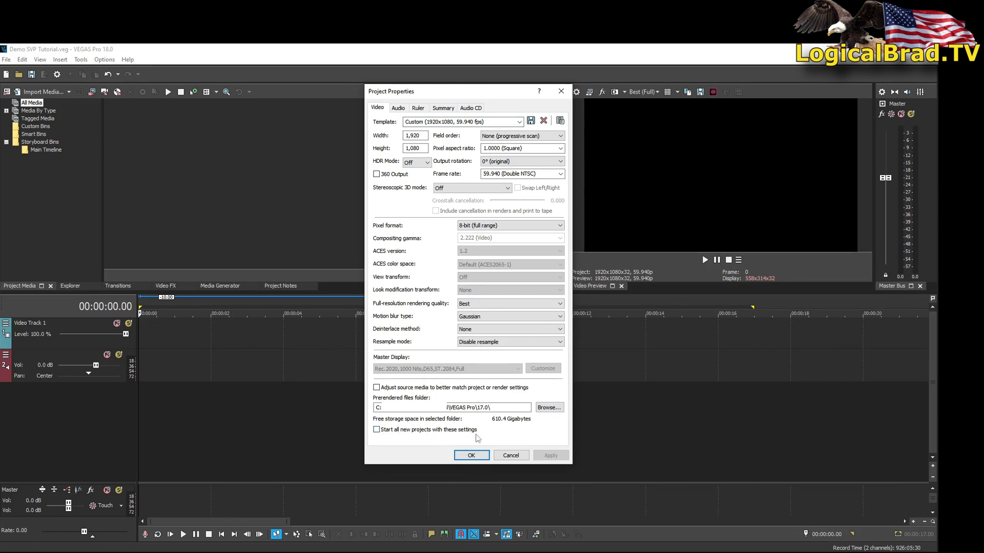
left_click(377, 431)
left_click(549, 456)
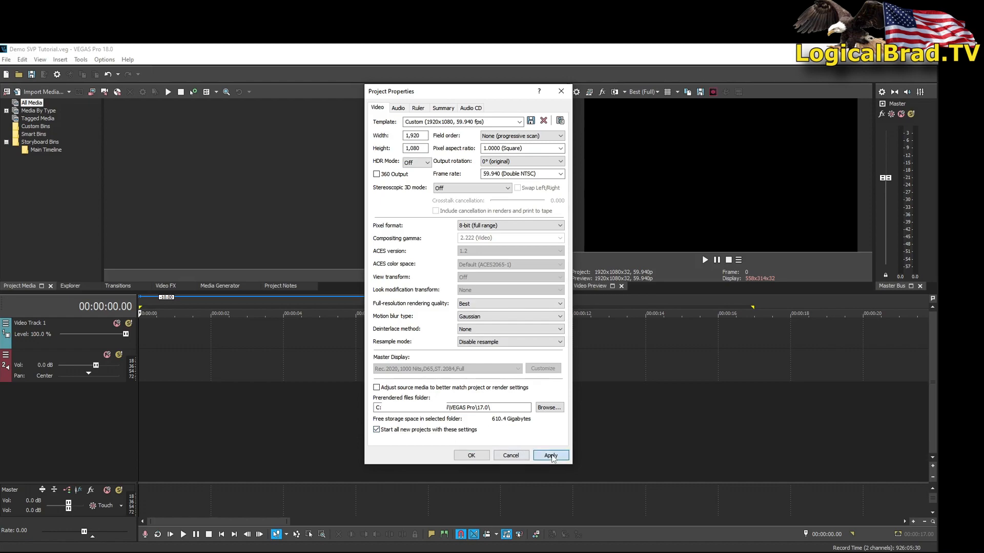
left_click(461, 457)
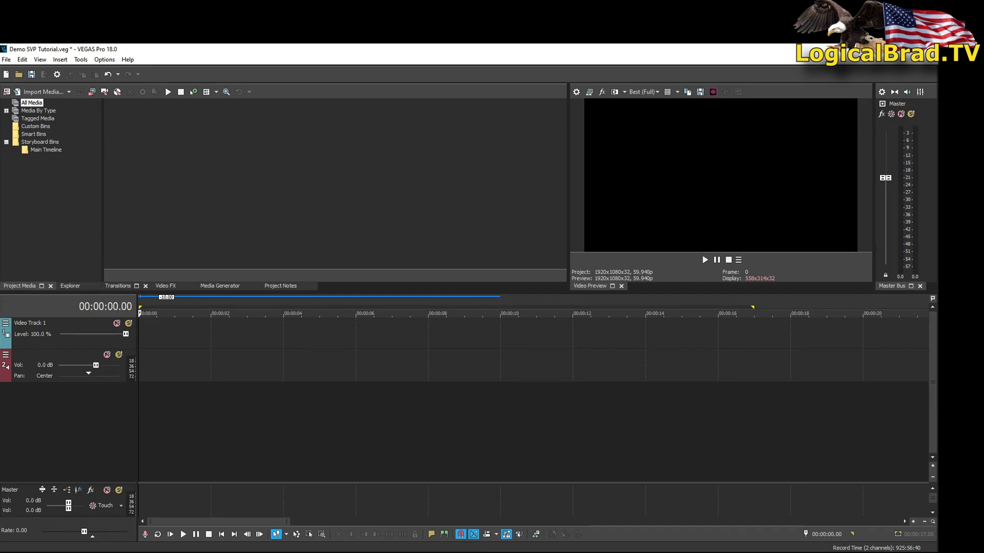
Step: Place the flag image at the start of Video Track 1 and the ocean video clip just after it with a small gap
left_click_drag(436, 288, 147, 348)
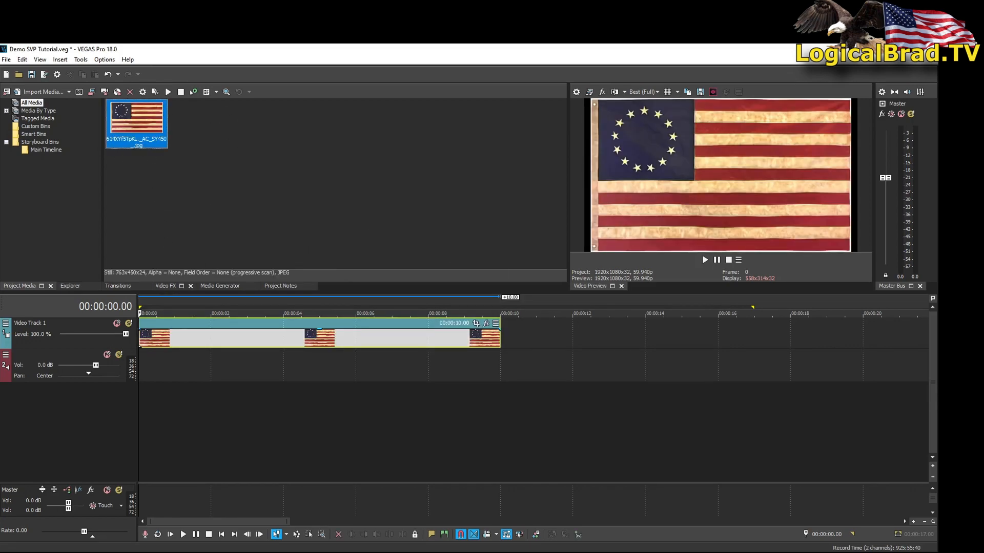
left_click_drag(935, 359, 517, 362)
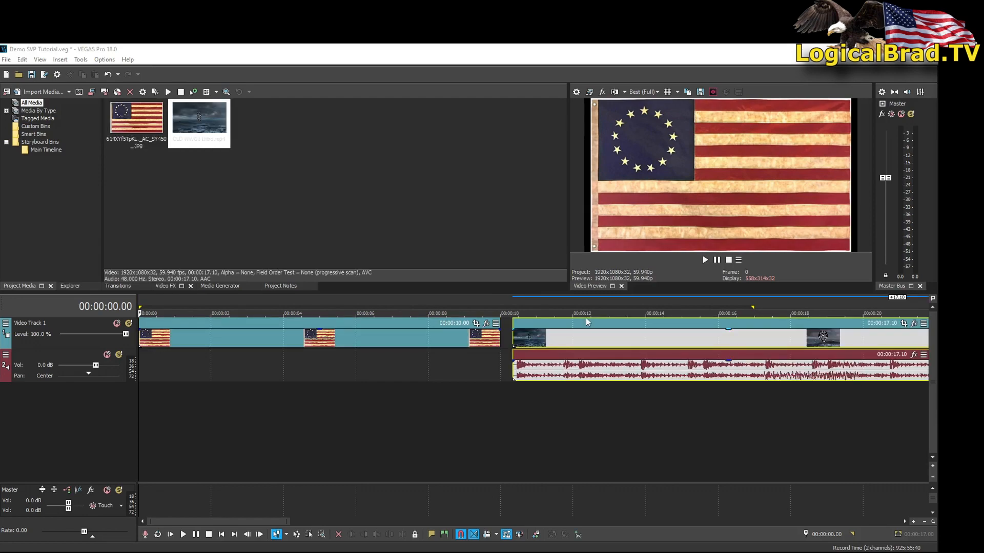
left_click_drag(588, 322, 579, 321)
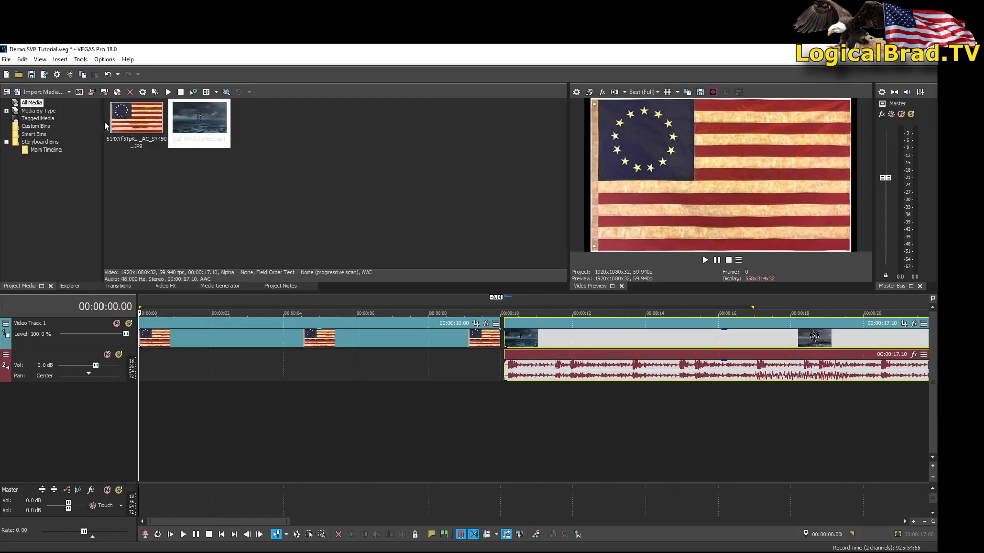
Step: Move the playback cursor to several points along the flag image and the ocean clip to preview their frames
left_click(586, 344)
left_click(401, 339)
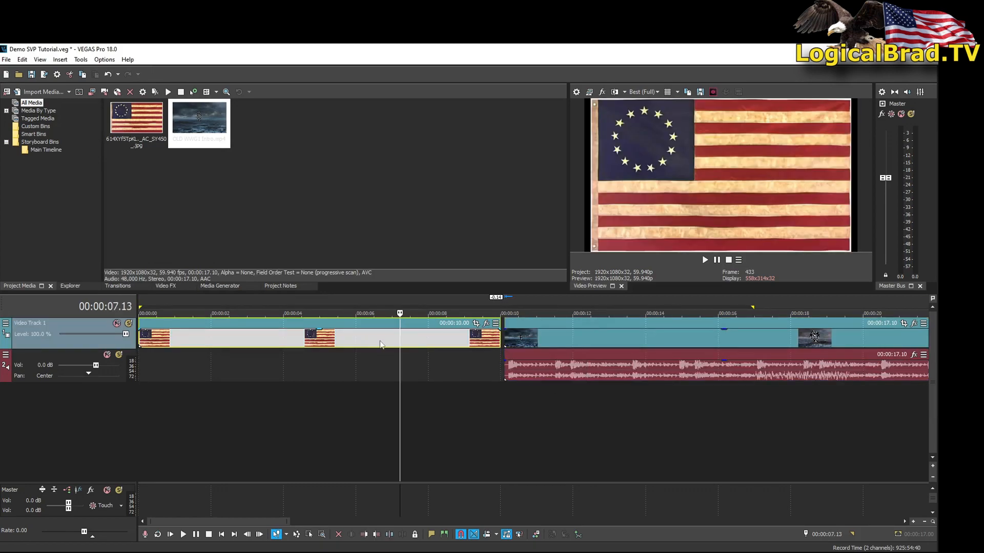
left_click(308, 347)
left_click(211, 367)
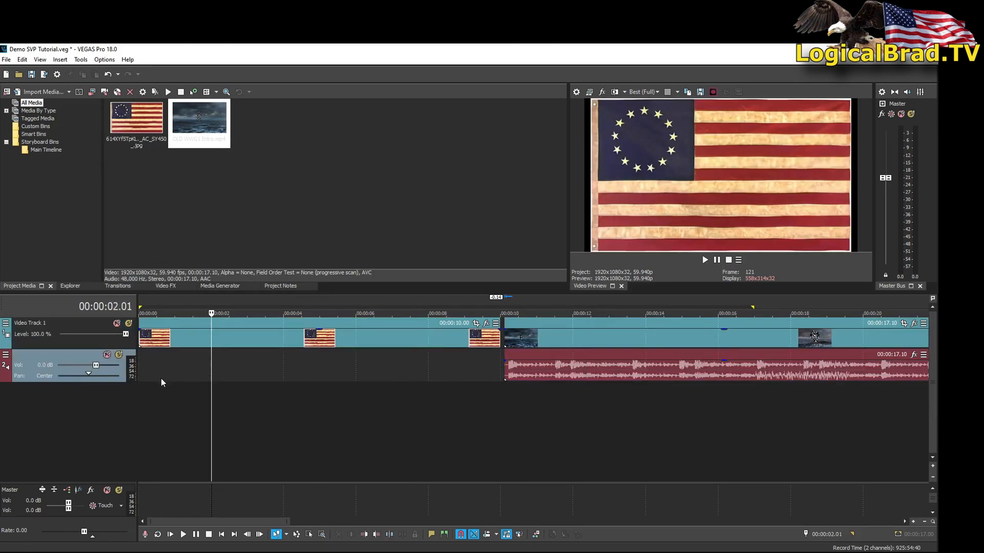
left_click(727, 339)
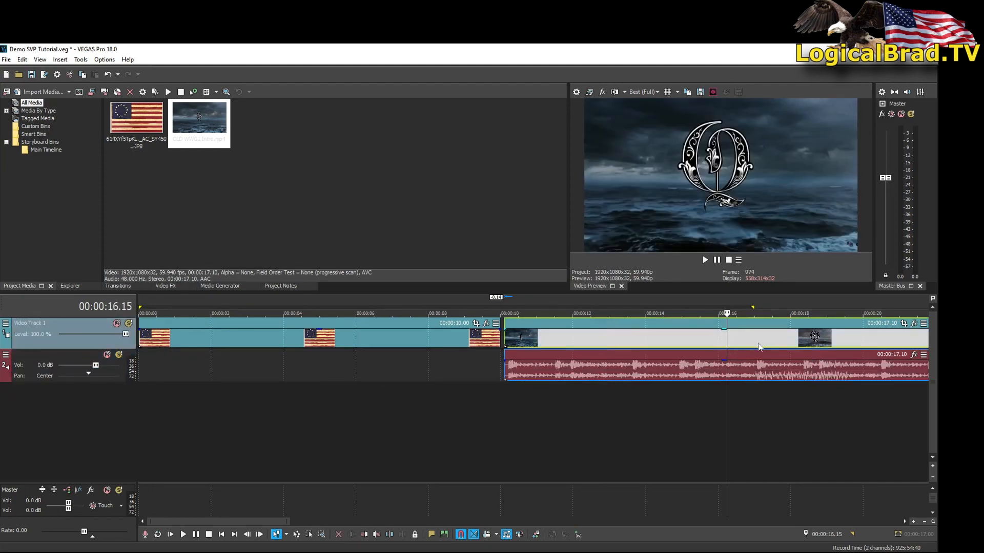
left_click(810, 342)
left_click(876, 342)
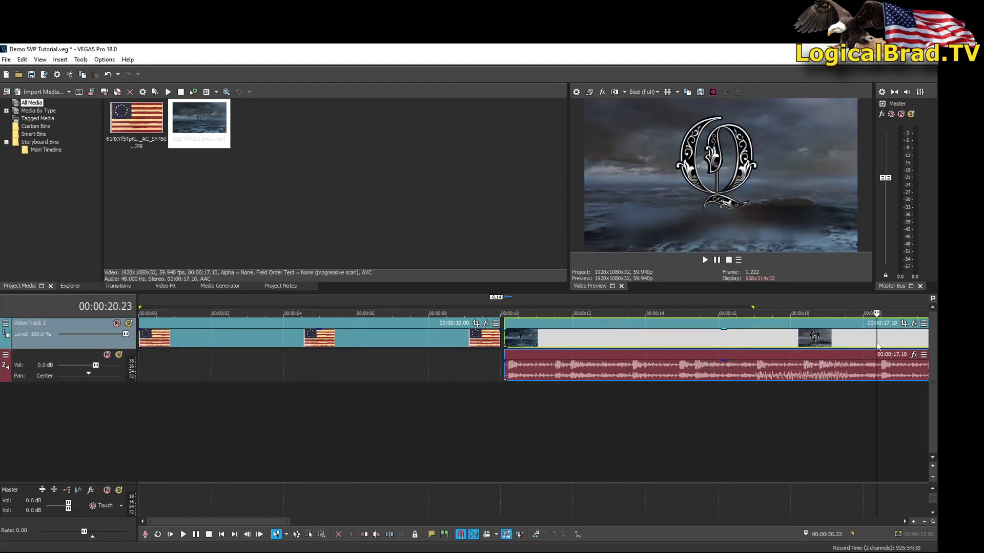
Step: Play from 00:00:03.36 and pause in place, and play again, stopping with a return to the starting position
left_click(269, 419)
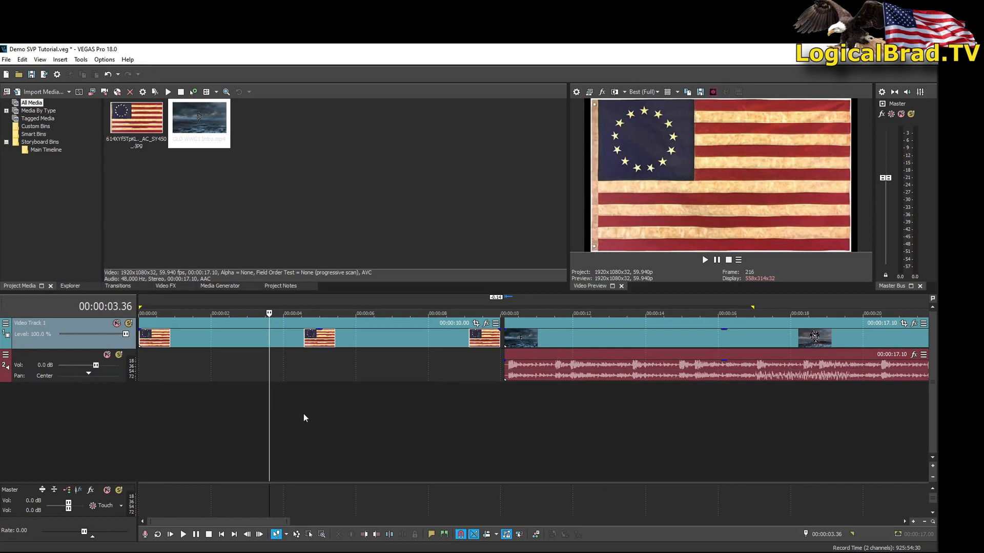
key("Return")
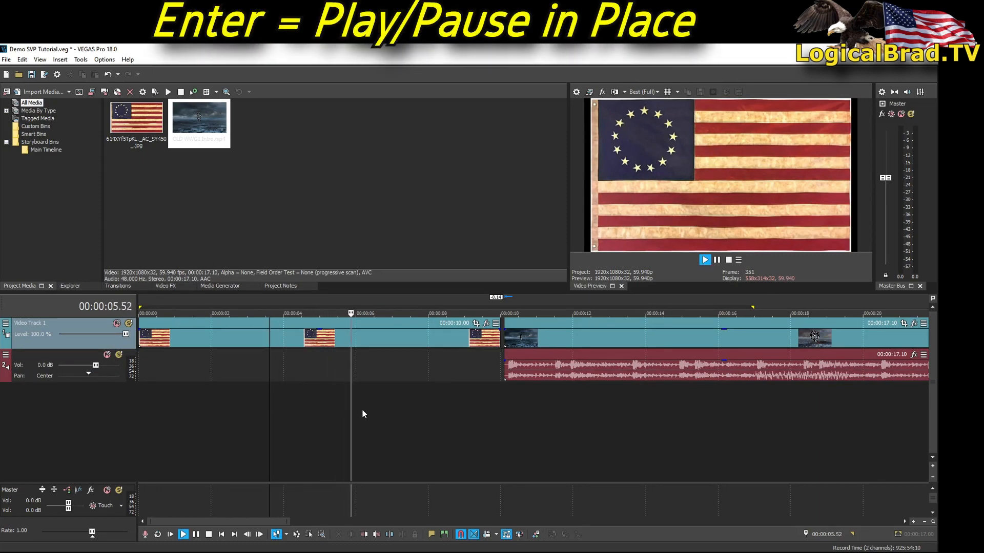
key("Return")
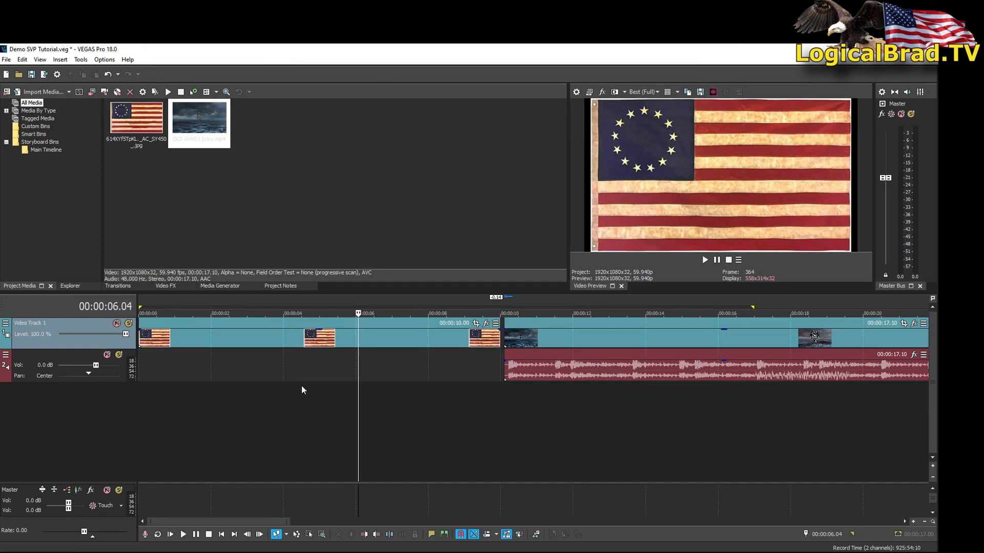
key("space")
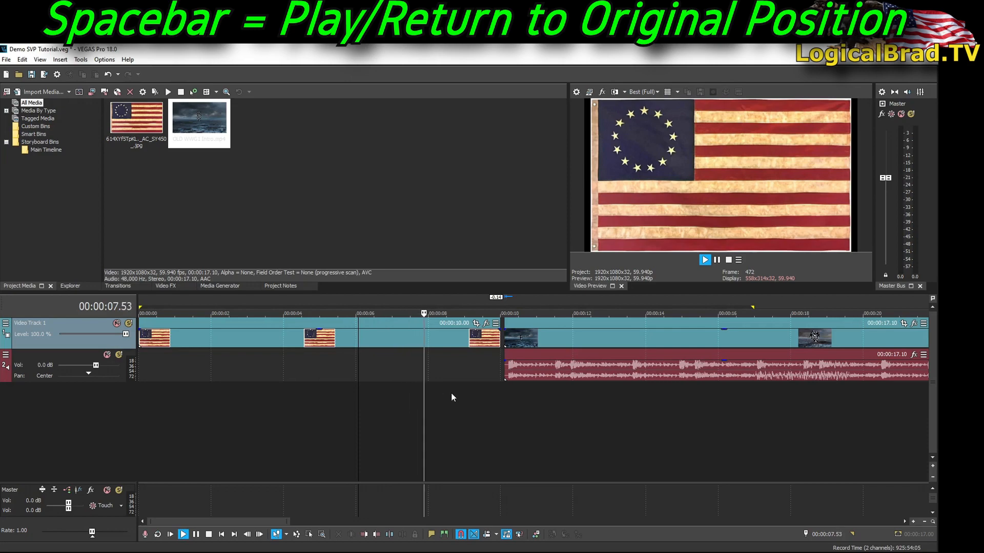
key("space")
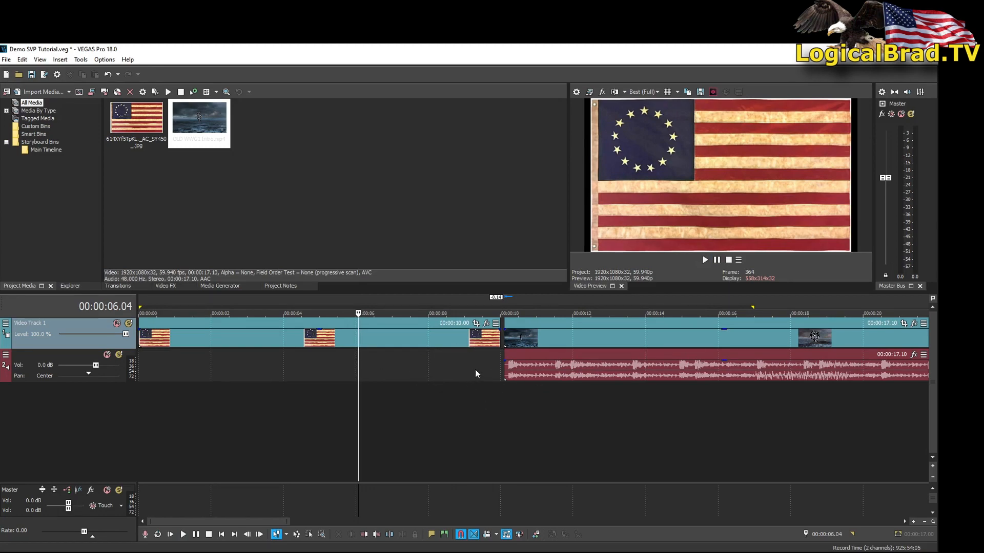
Step: Set the playback cursor at the end of the flag image, 00:00:10.00, and examine the gap before the ocean clip up close
left_click(498, 358)
scroll(620, 366, "up", 8)
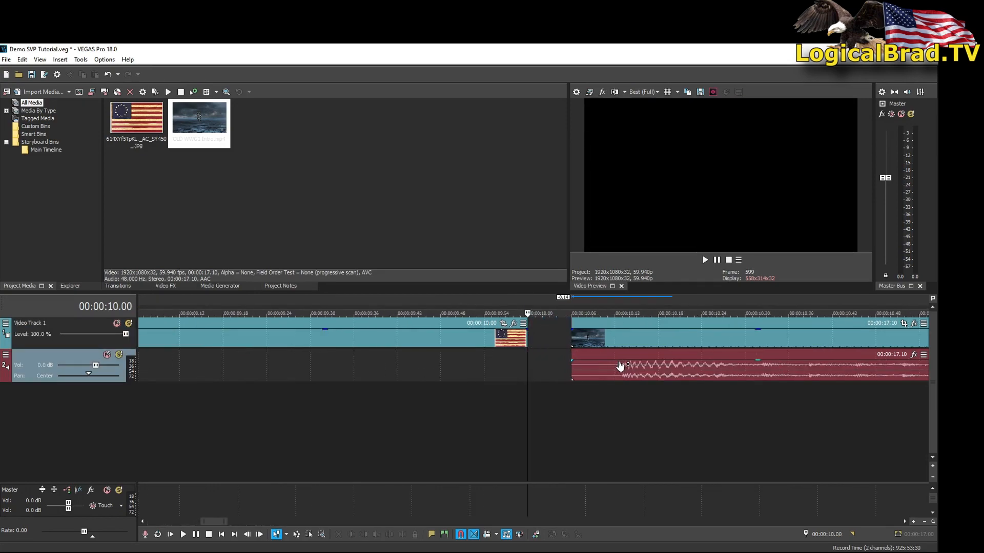
scroll(620, 366, "up", 1)
scroll(540, 361, "down", 3)
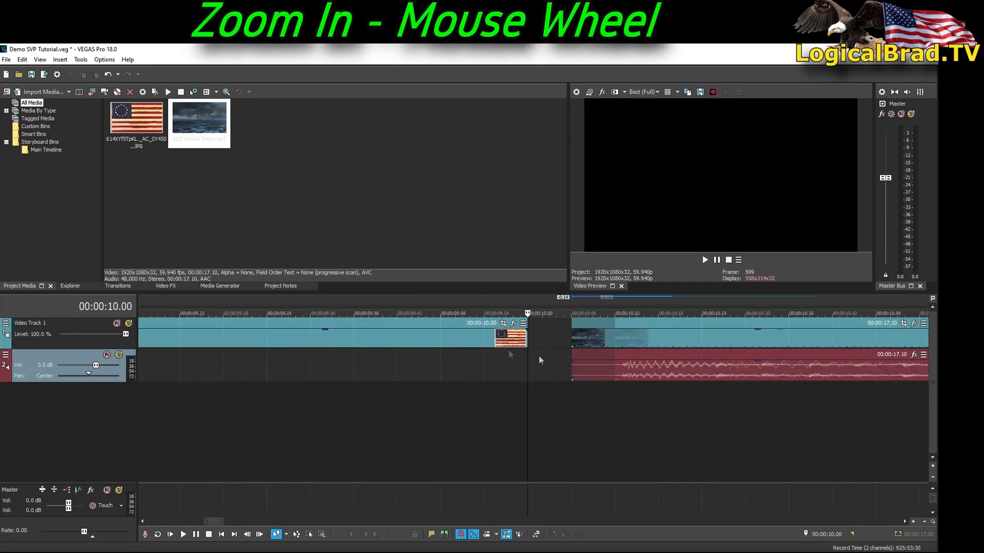
scroll(540, 360, "down", 4)
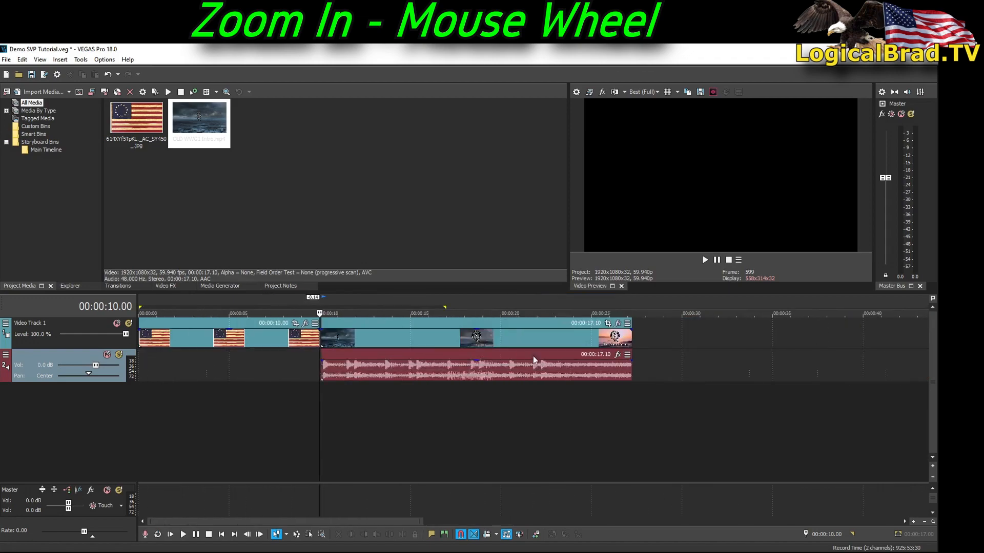
scroll(540, 362, "up", 6)
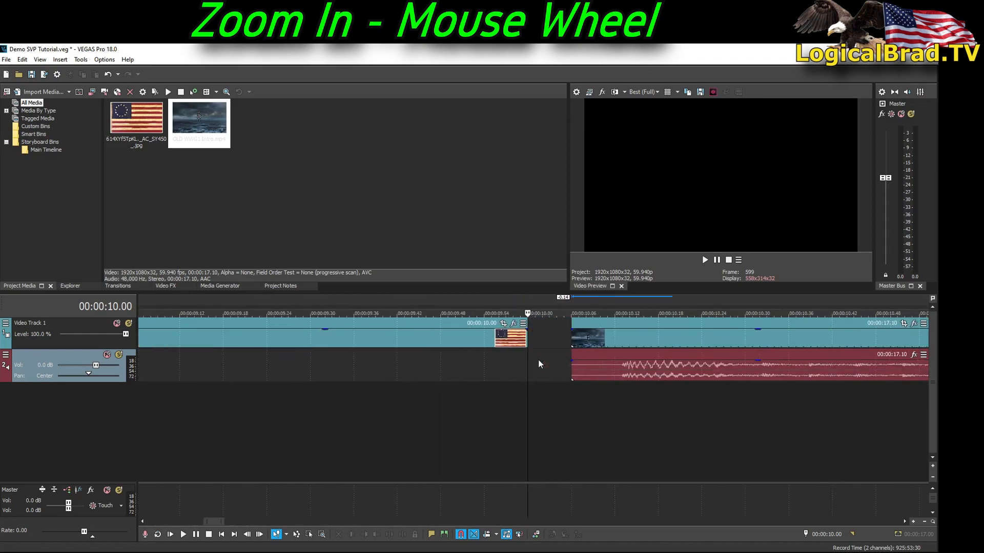
scroll(587, 352, "down", 1)
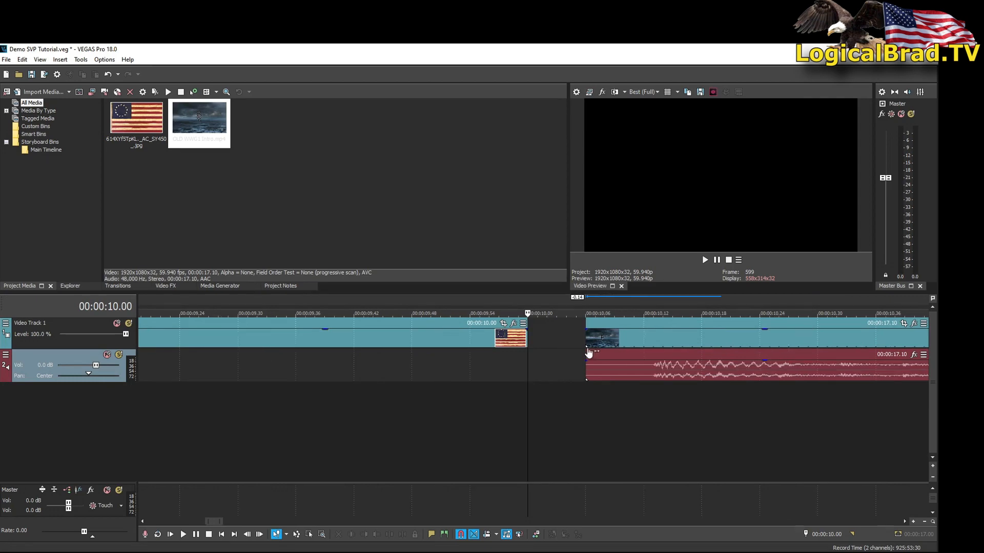
Step: Close the gap before the ocean clip, then overlap it with the end of the flag image for a 1-second crossfade
left_click_drag(672, 323, 614, 329)
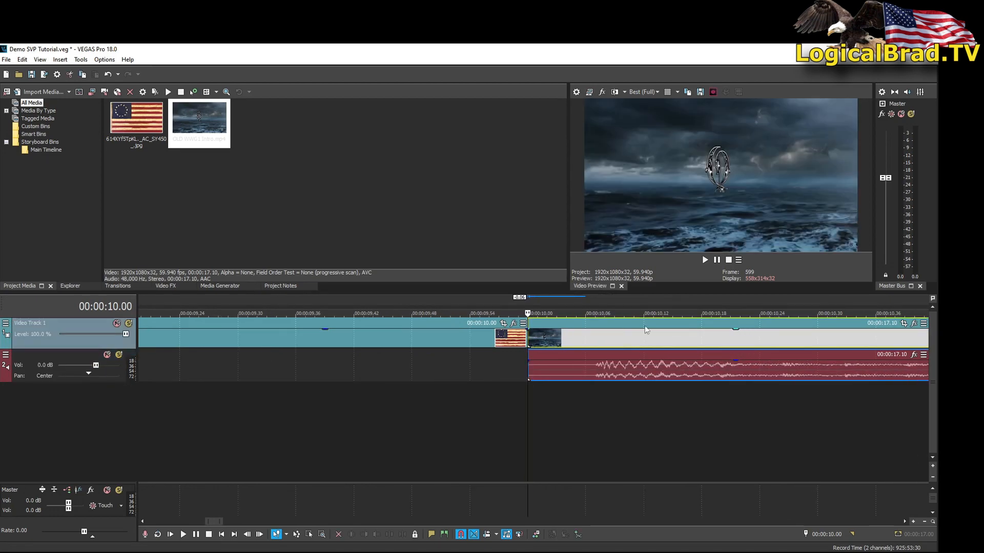
left_click_drag(675, 324, 619, 326)
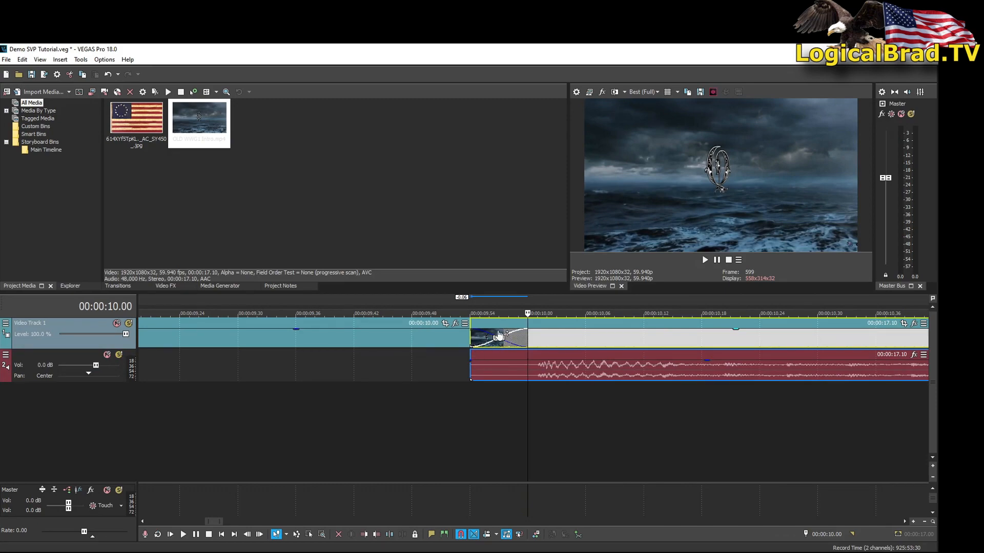
scroll(510, 336, "down", 1)
scroll(510, 336, "down", 2)
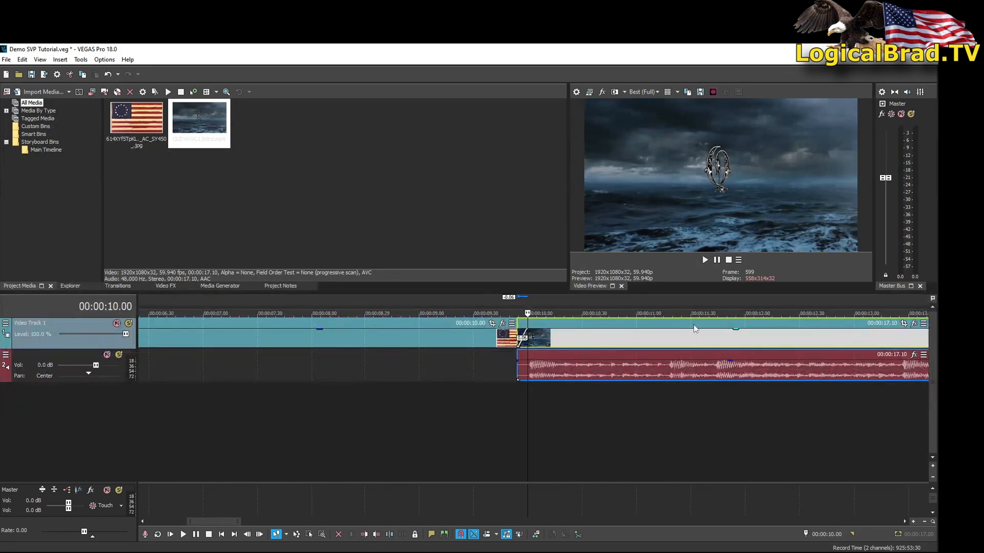
left_click_drag(684, 325, 598, 327)
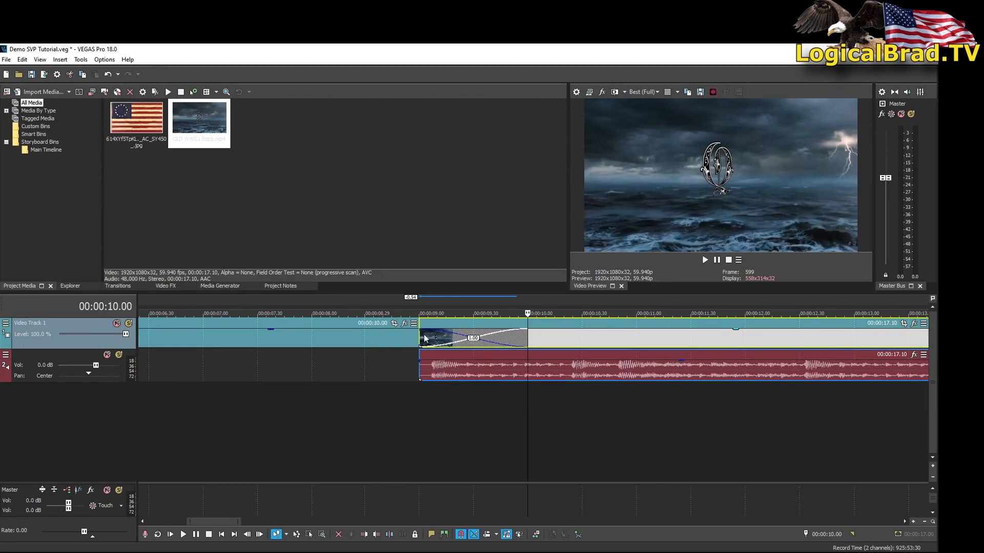
Step: Set the playback cursor at the crossfade's start, 00:00:09.00, and lengthen the crossfade to 2 seconds by moving the ocean clip earlier
left_click(420, 338)
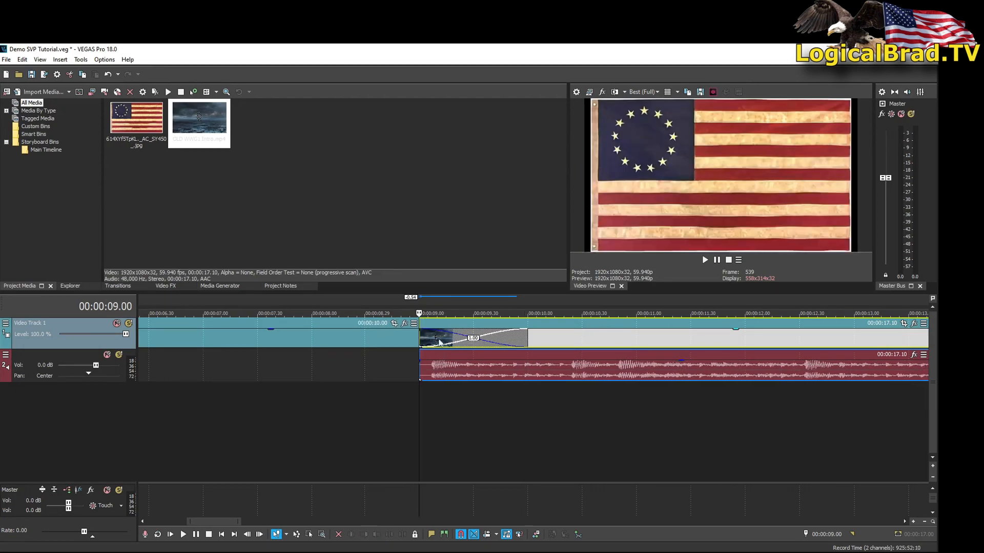
scroll(658, 349, "up", 3)
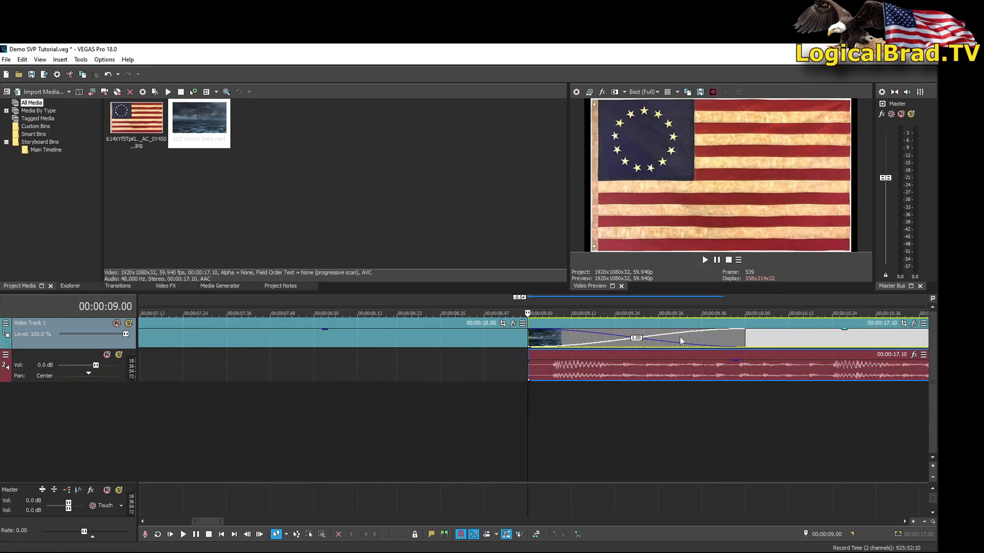
scroll(681, 340, "down", 3)
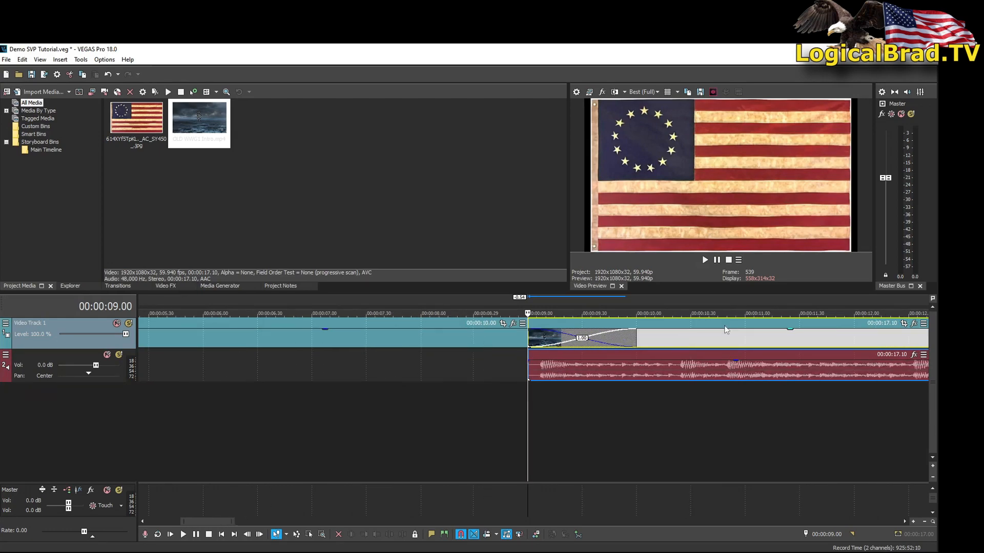
left_click_drag(726, 329, 674, 330)
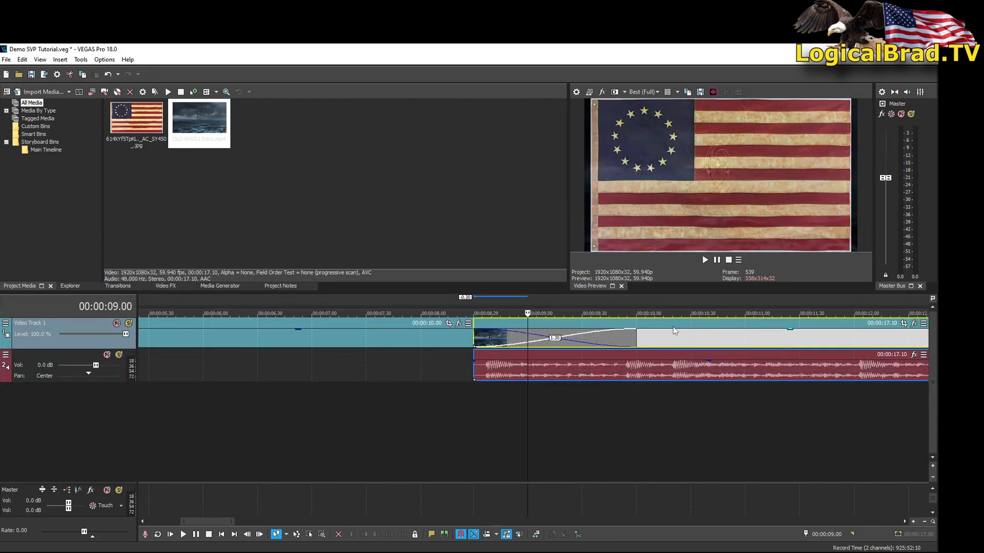
left_click_drag(672, 327, 617, 325)
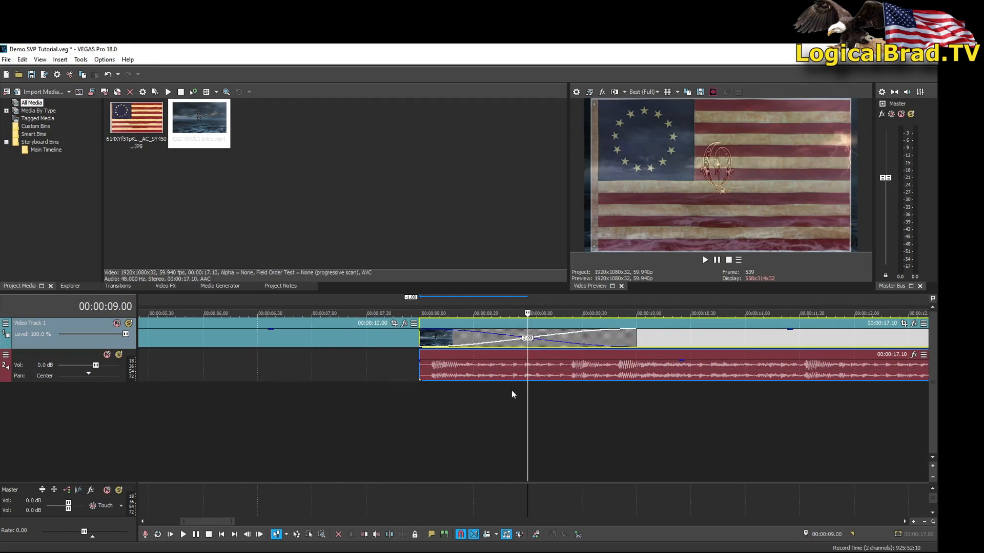
Step: Shorten the crossfade to 1 second 30 frames by moving the ocean clip later, and play through it from just before the overlap
scroll(537, 367, "down", 2)
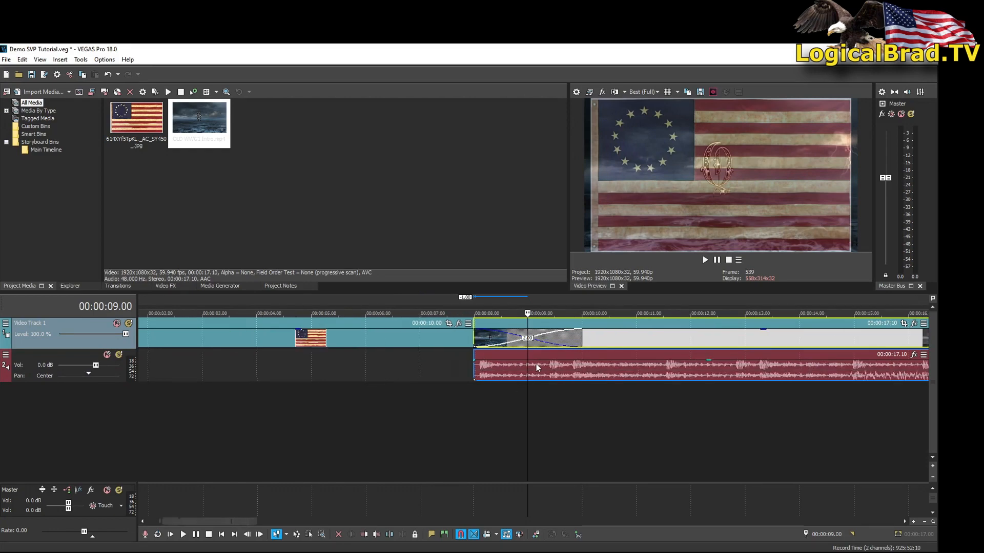
left_click_drag(544, 328, 571, 328)
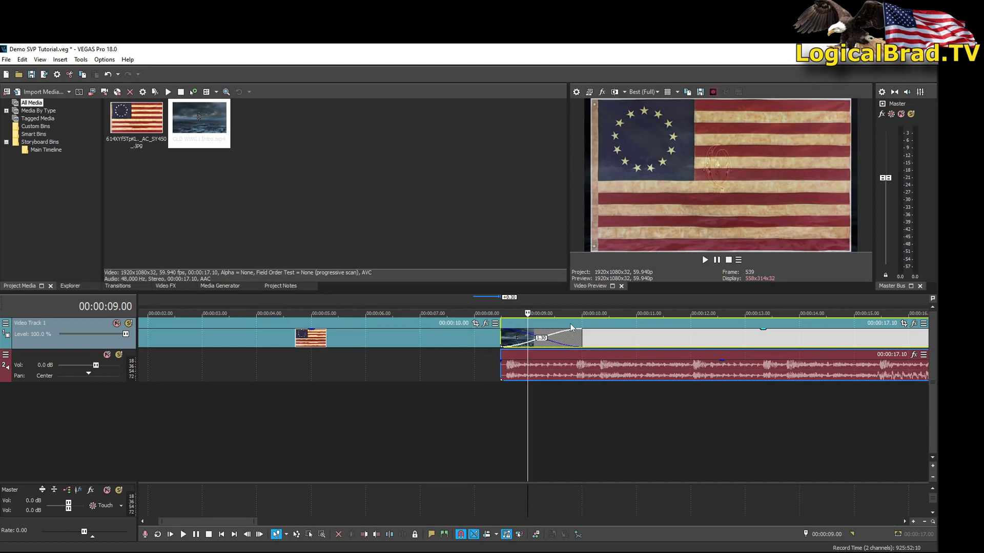
left_click(495, 369)
key("space")
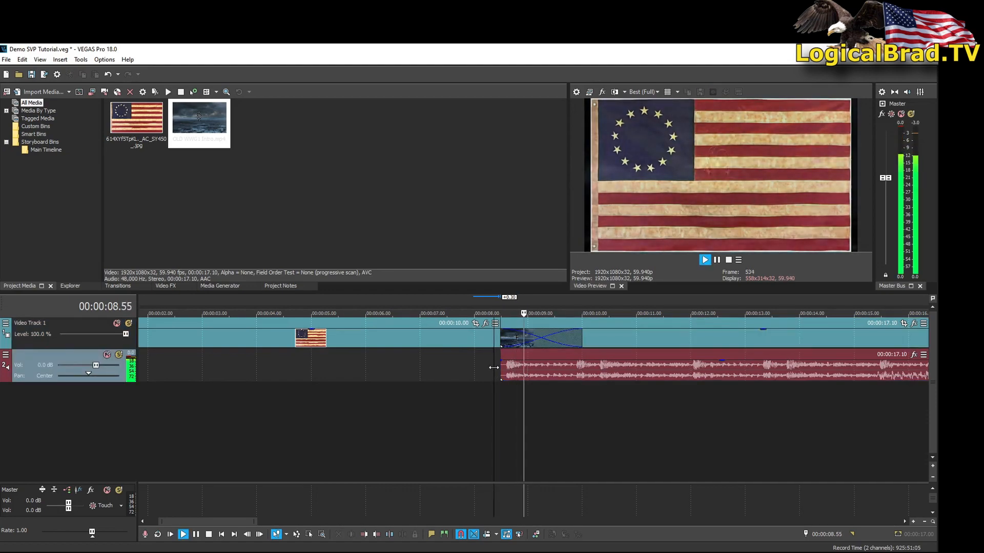
key("space")
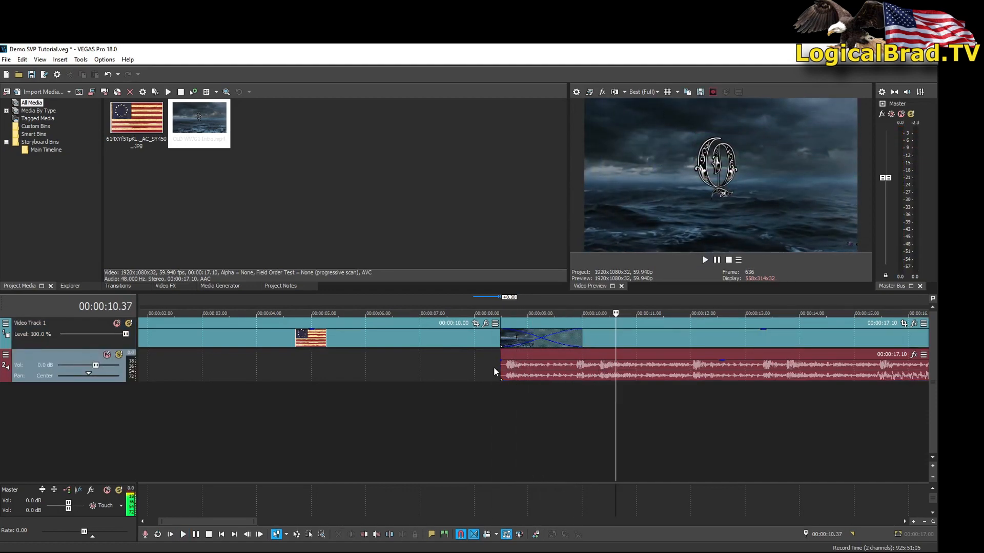
left_click(486, 367)
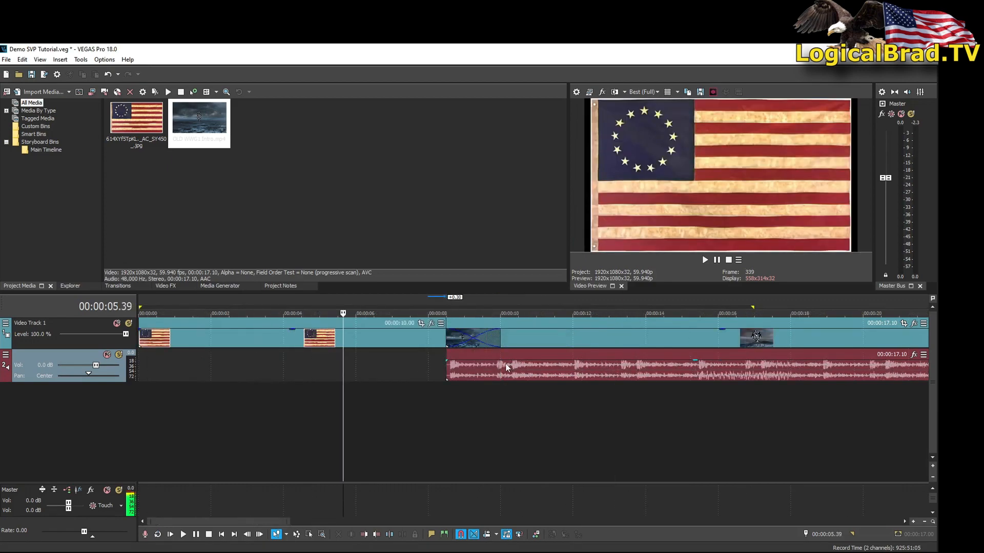
Step: Apply the Page Roll transition with the Top-Right, Medium Curl preset to the crossfade, then narrow and close its settings window
scroll(506, 364, "up", 1)
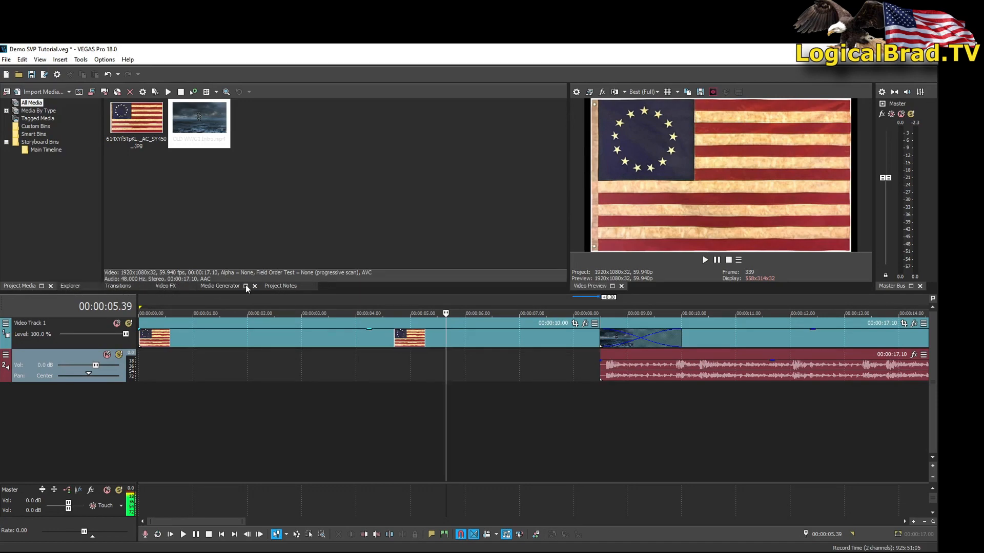
left_click(115, 287)
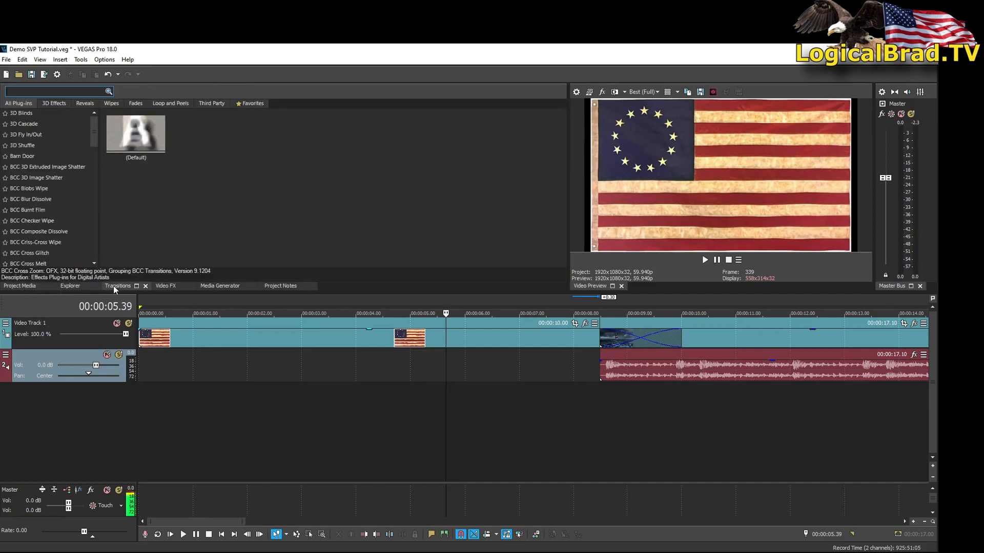
scroll(38, 165, "down", 15)
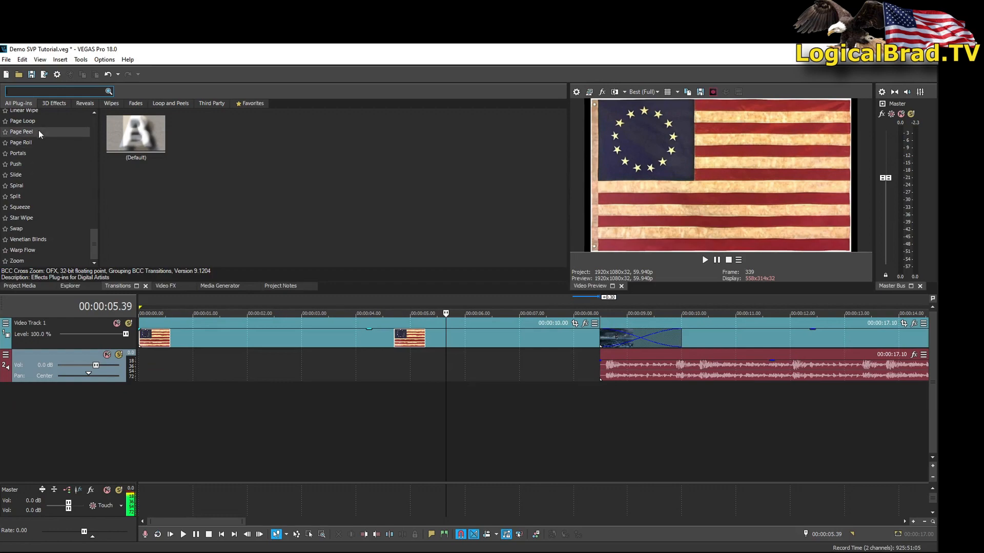
left_click(35, 143)
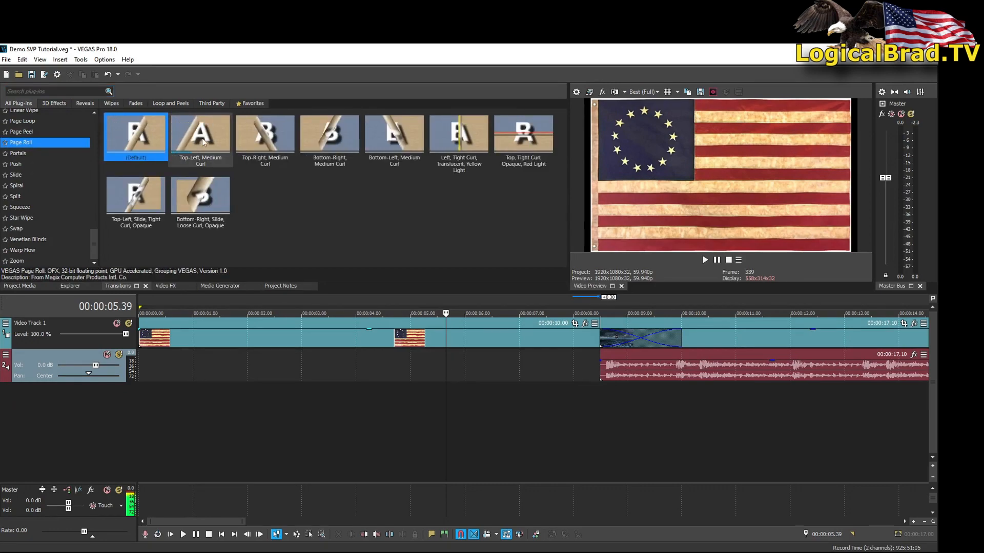
left_click_drag(261, 143, 657, 340)
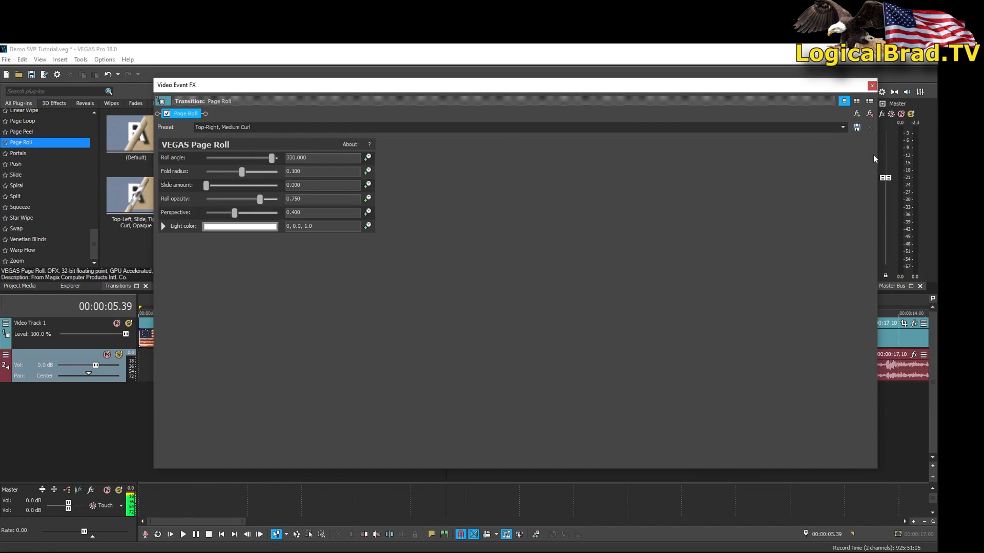
left_click_drag(878, 155, 481, 155)
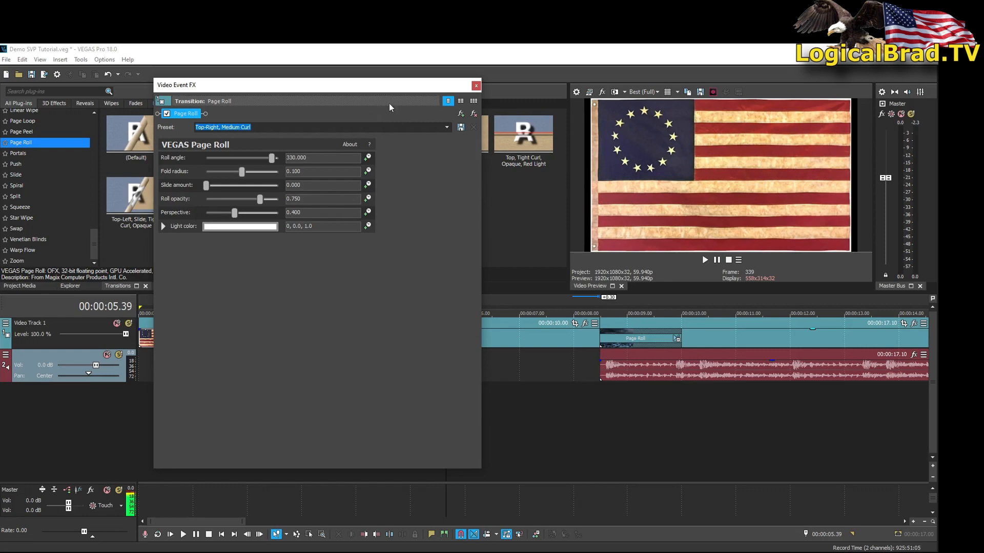
left_click(477, 86)
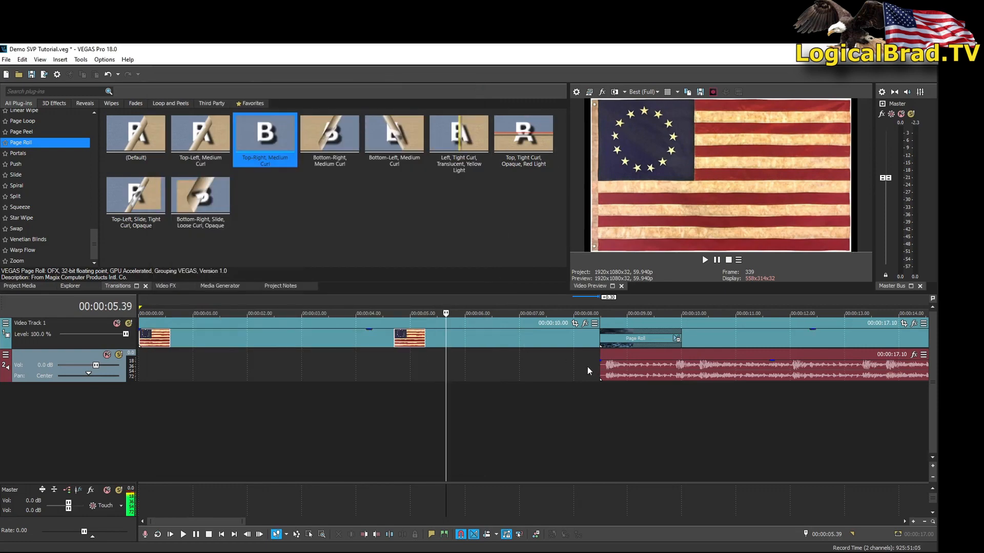
Step: Play the Page Roll transition from just before the ocean clip and pause after it
left_click(588, 366)
key("space")
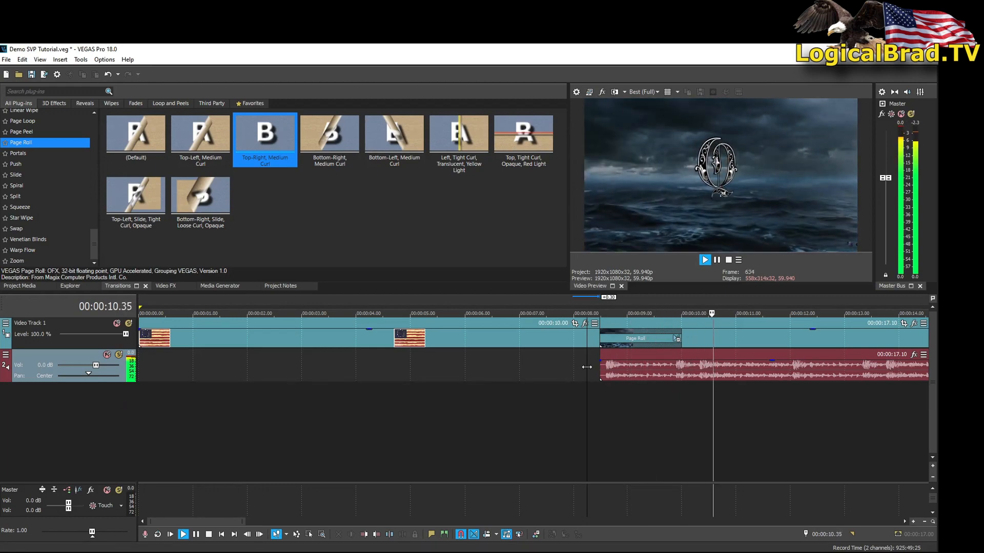
key("space")
Step: Preview a longer Page Roll transition with the ocean clip moved about 2 seconds earlier, then return the clip to its former position
left_click_drag(787, 326, 677, 325)
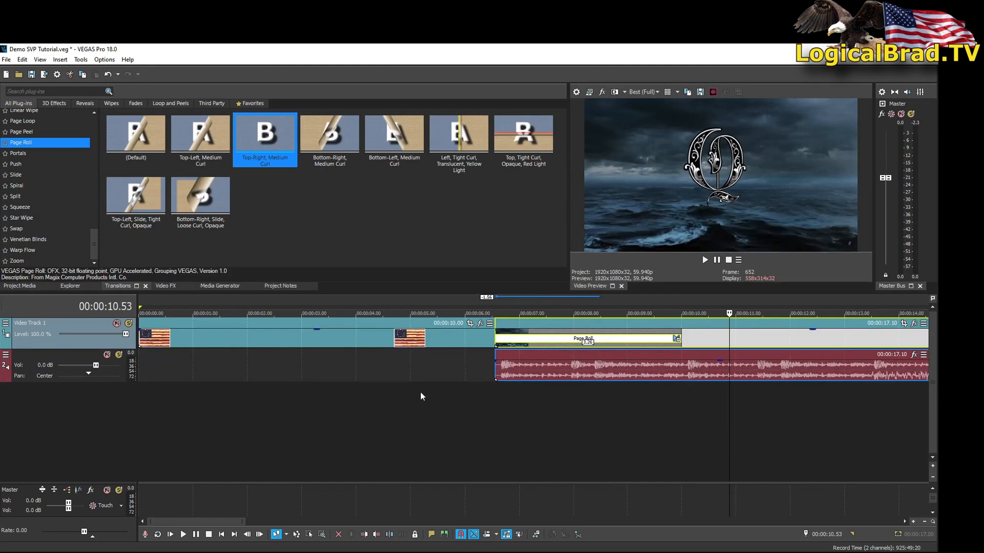
left_click(471, 352)
key("space")
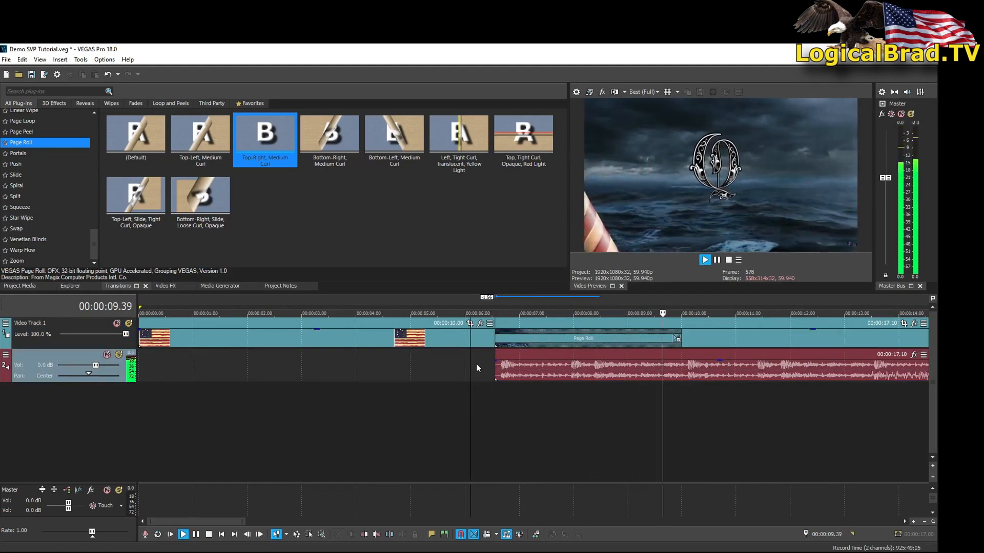
key("space")
left_click_drag(727, 328, 798, 326)
Step: Save the project and set the playback cursor just before the Page Roll transition, at 00:00:08.16
left_click(571, 358)
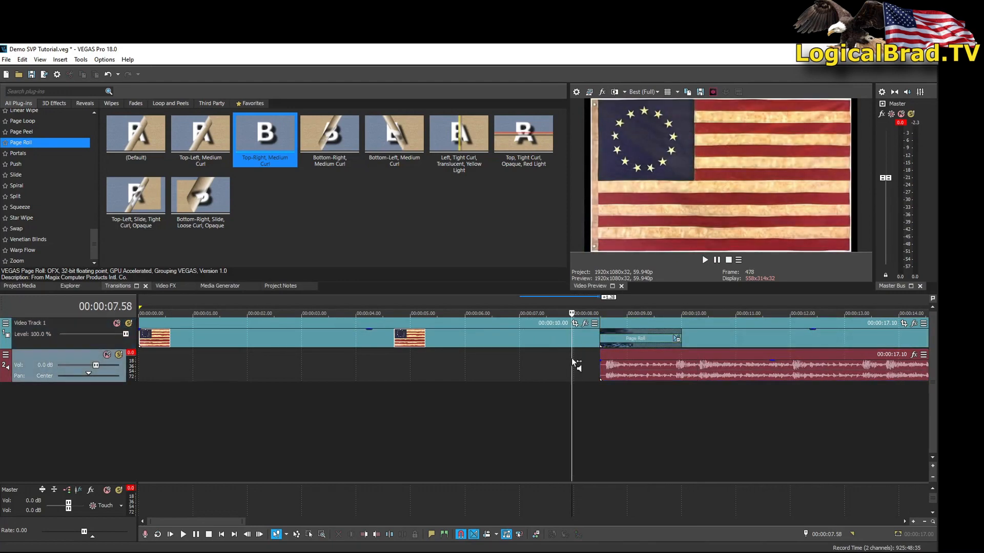
key("ctrl+s")
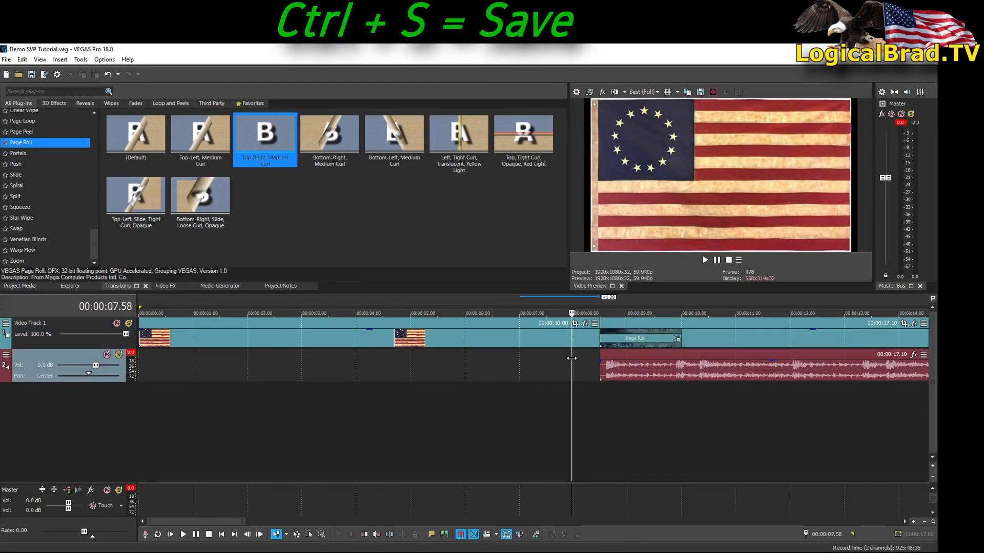
left_click(540, 362)
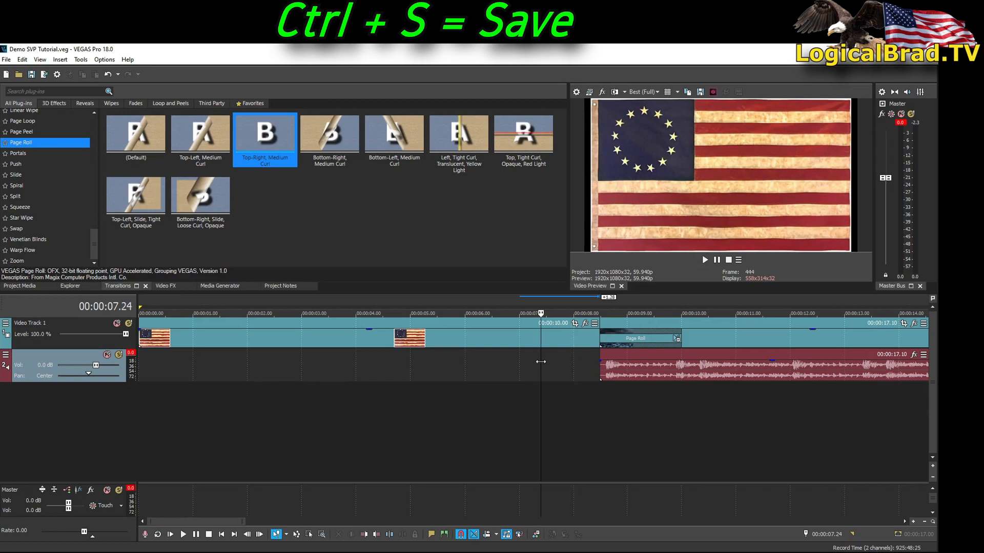
scroll(552, 369, "down", 2)
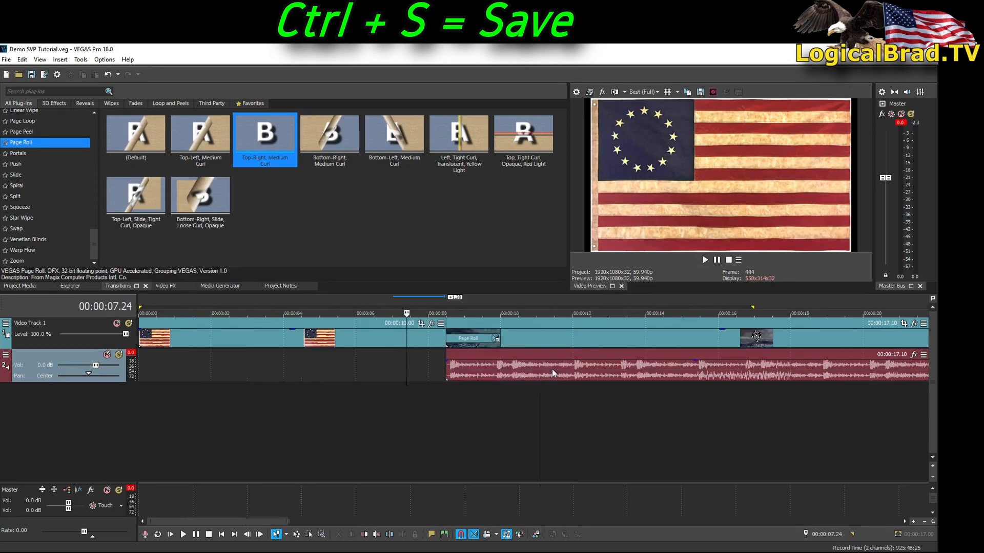
left_click(438, 372)
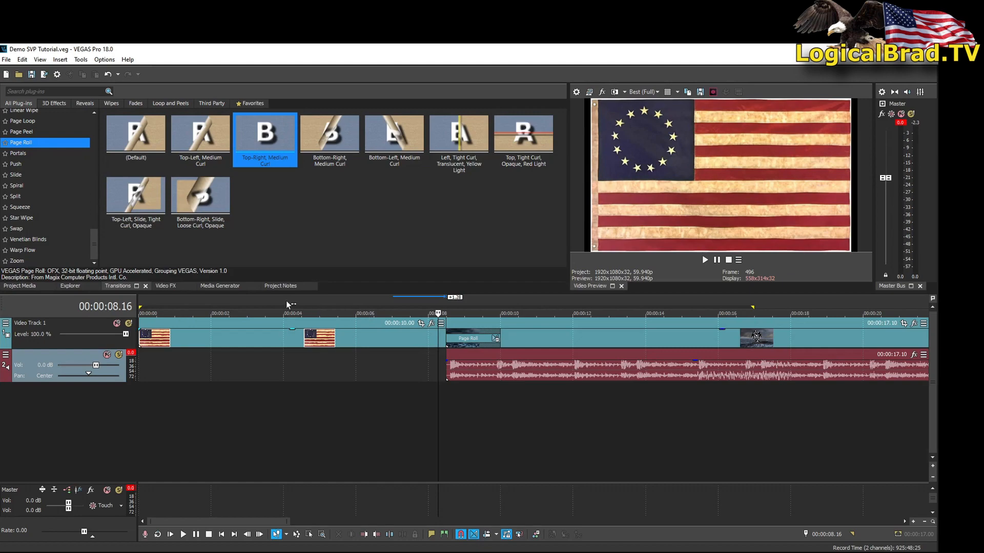
Step: Browse the list of Video FX plug-ins to examine the available effects, from the BCC filters to the color and film effects
left_click(166, 286)
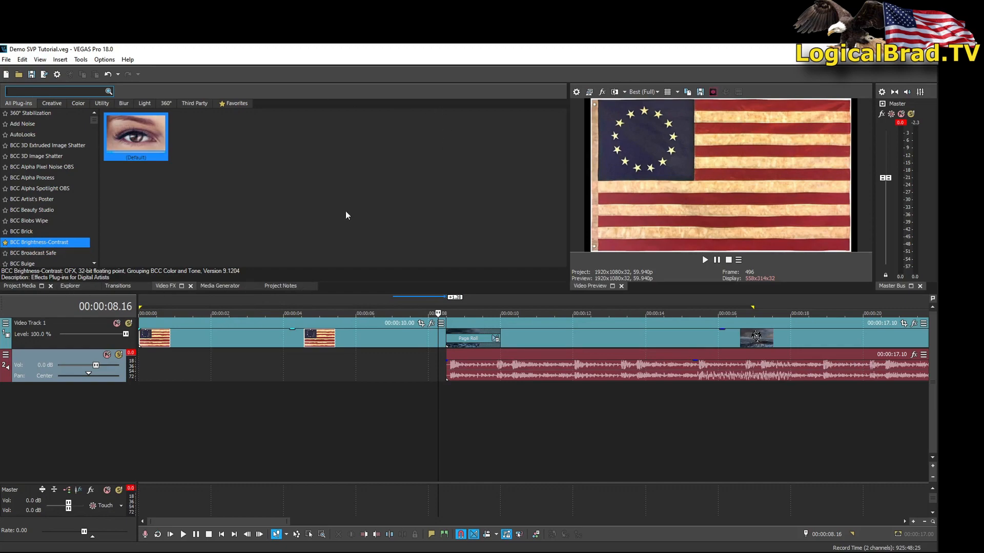
scroll(21, 204, "down", 15)
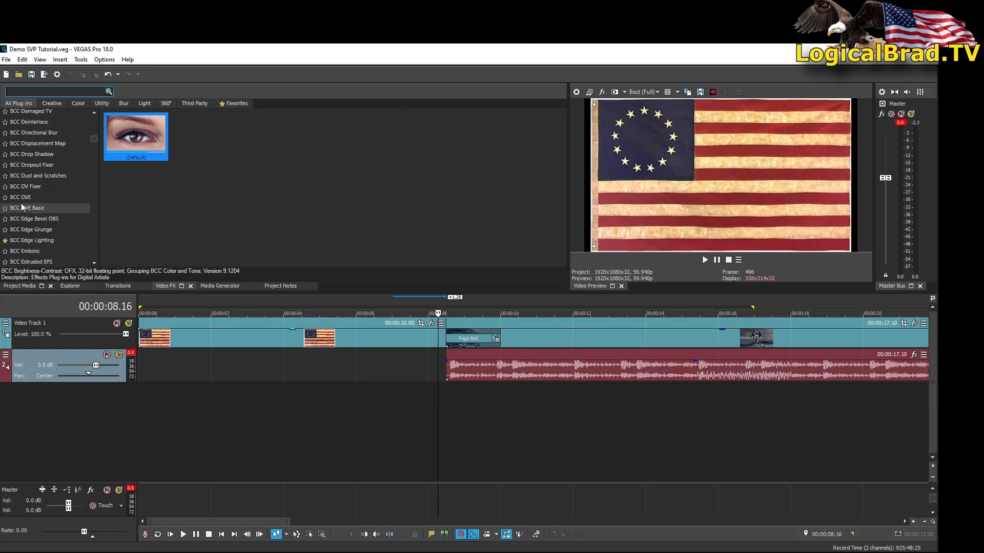
scroll(38, 188, "down", 12)
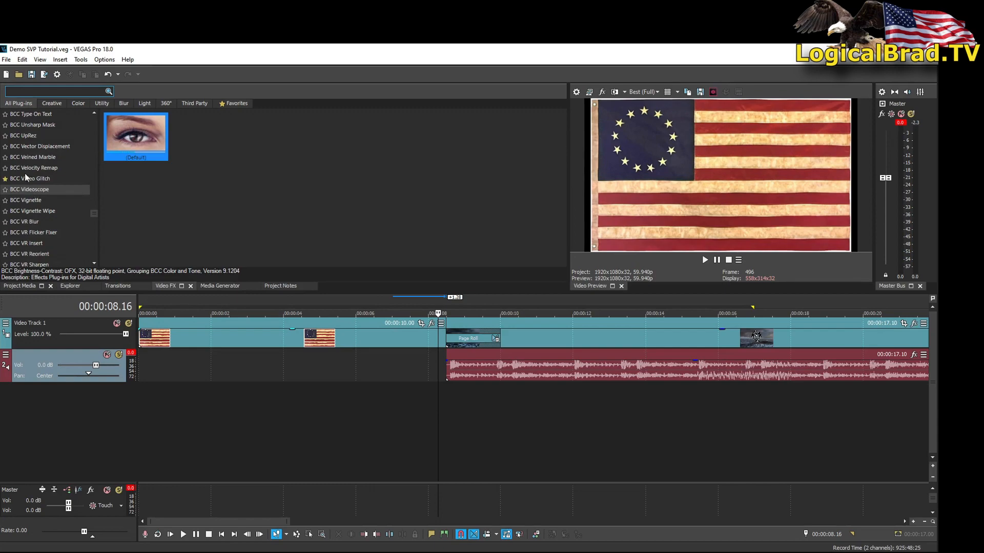
scroll(53, 179, "down", 8)
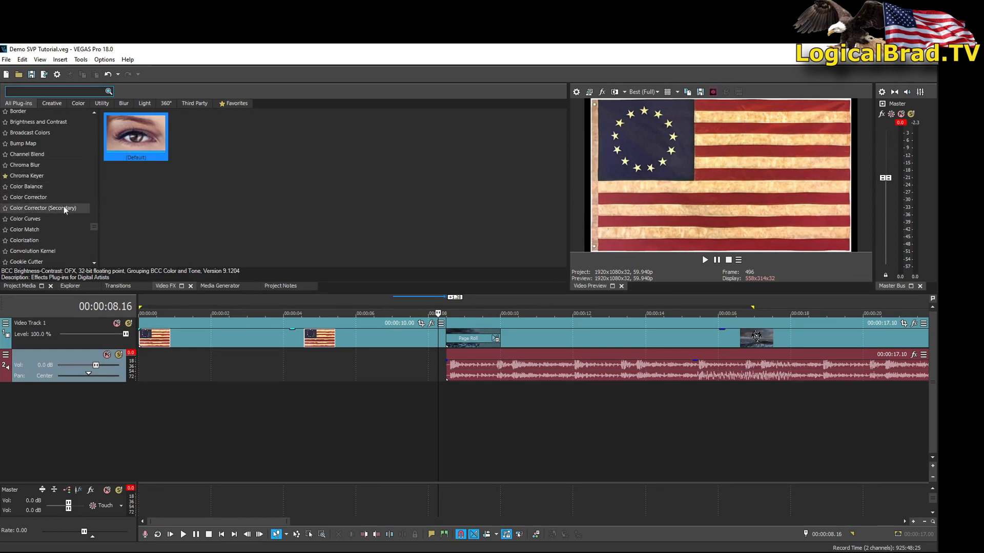
scroll(64, 206, "down", 5)
scroll(64, 206, "down", 1)
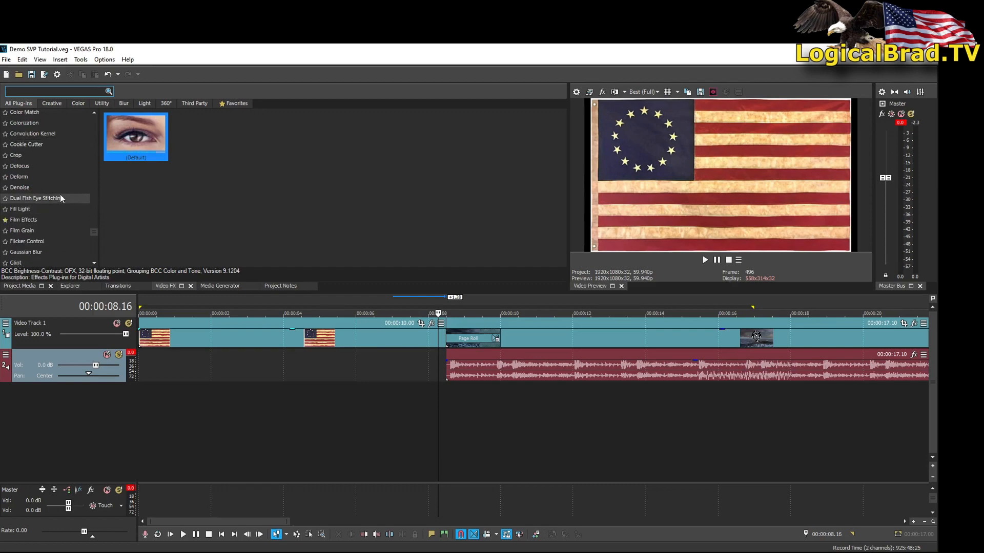
scroll(60, 194, "up", 1)
scroll(52, 149, "up", 5)
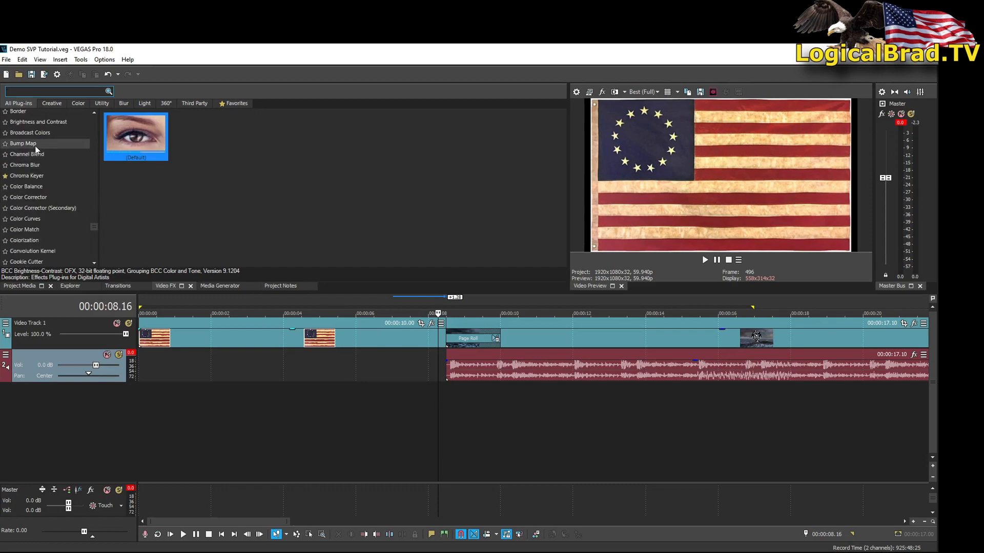
Step: Apply the default Chroma Keyer preset to the flag clip at the start of Video Track 1
left_click(233, 104)
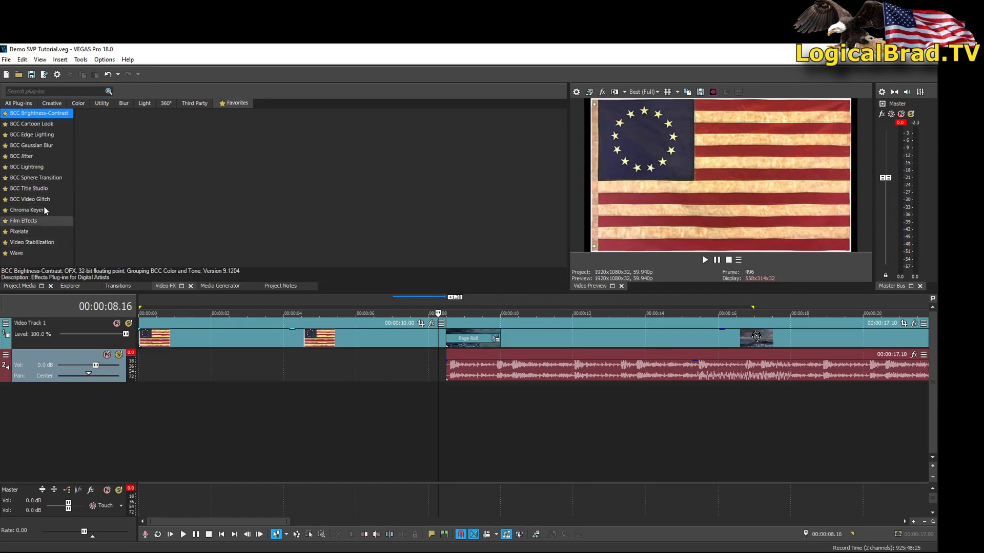
left_click(26, 101)
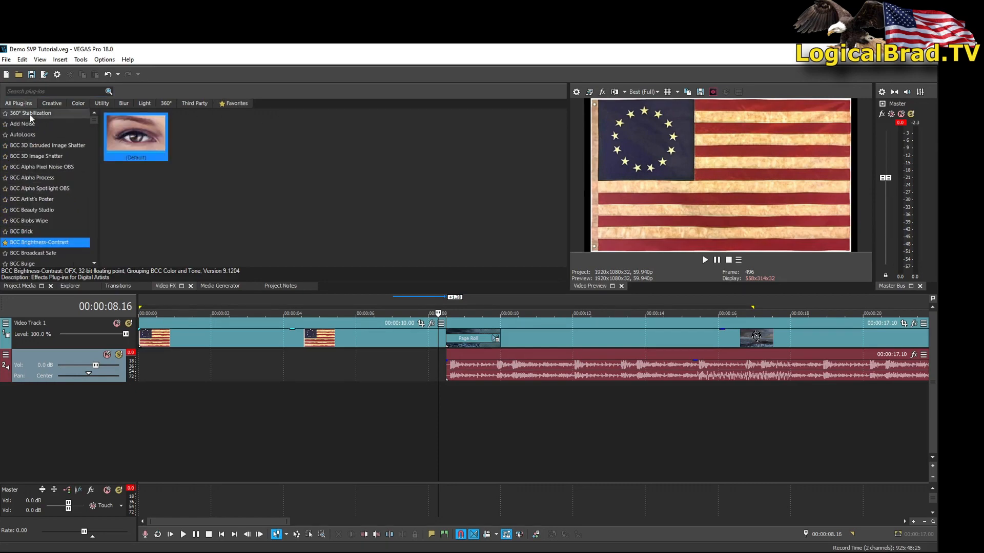
scroll(53, 186, "down", 5)
scroll(54, 188, "down", 20)
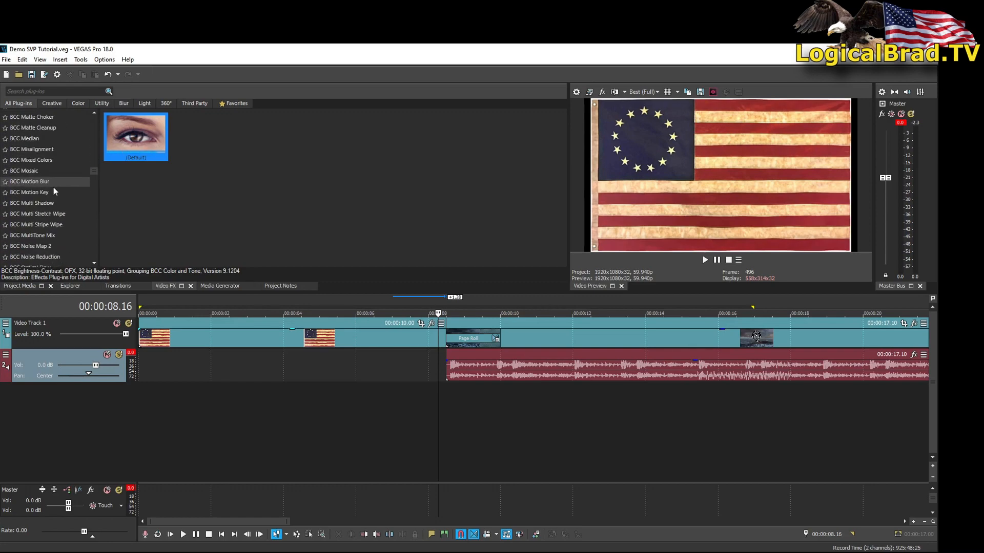
scroll(54, 183, "down", 8)
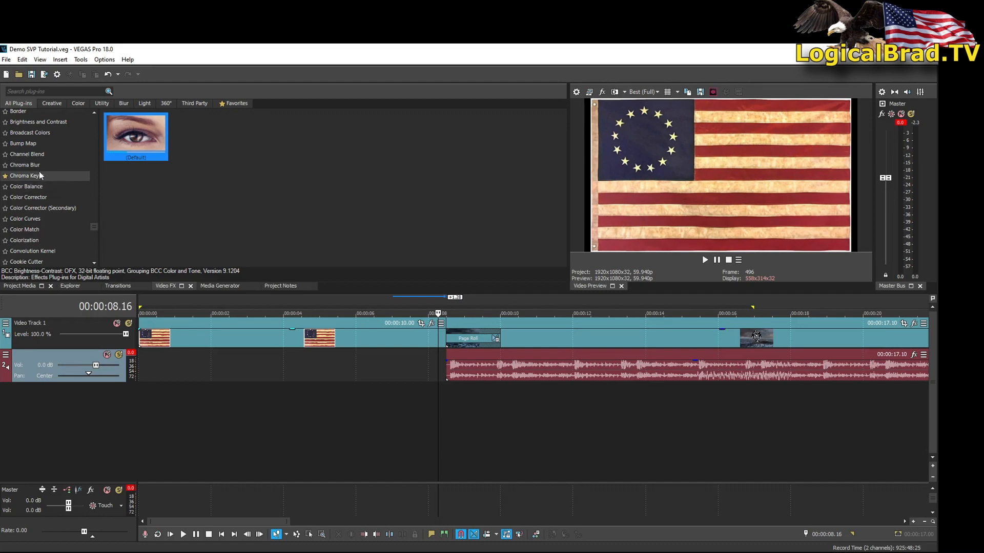
left_click(23, 177)
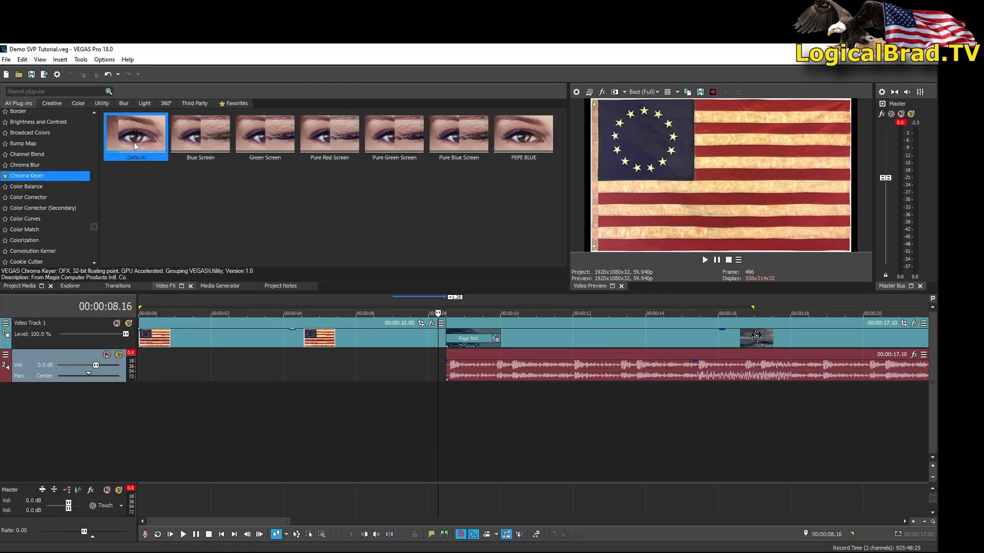
left_click_drag(117, 138, 235, 342)
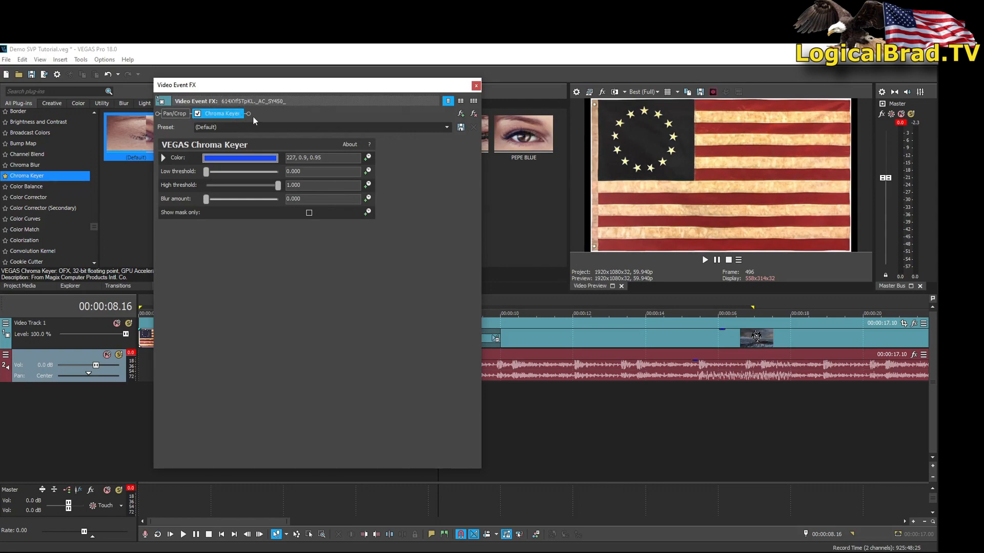
Step: Compare the flag image with the Chroma Keyer effect switched off and on, leaving the effect disabled
left_click(198, 114)
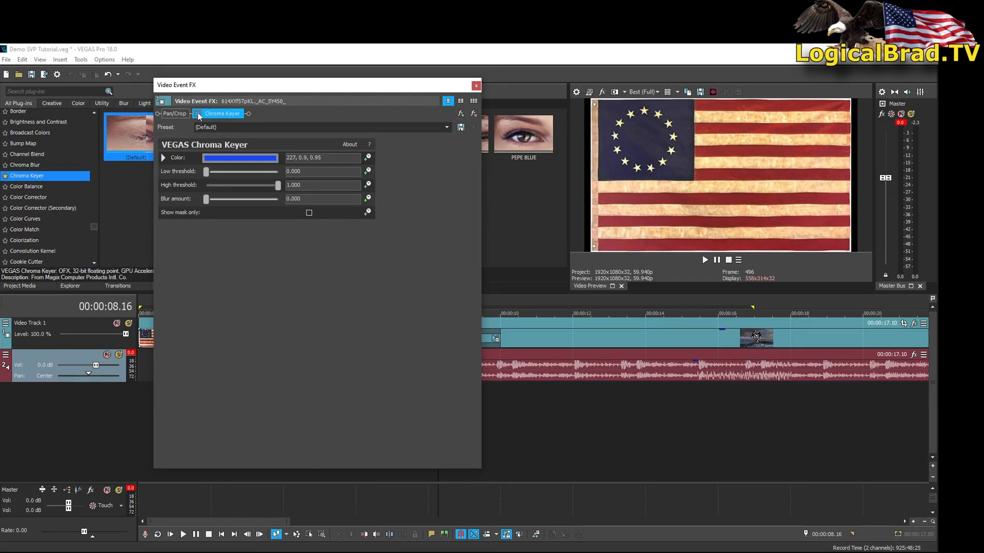
left_click(198, 114)
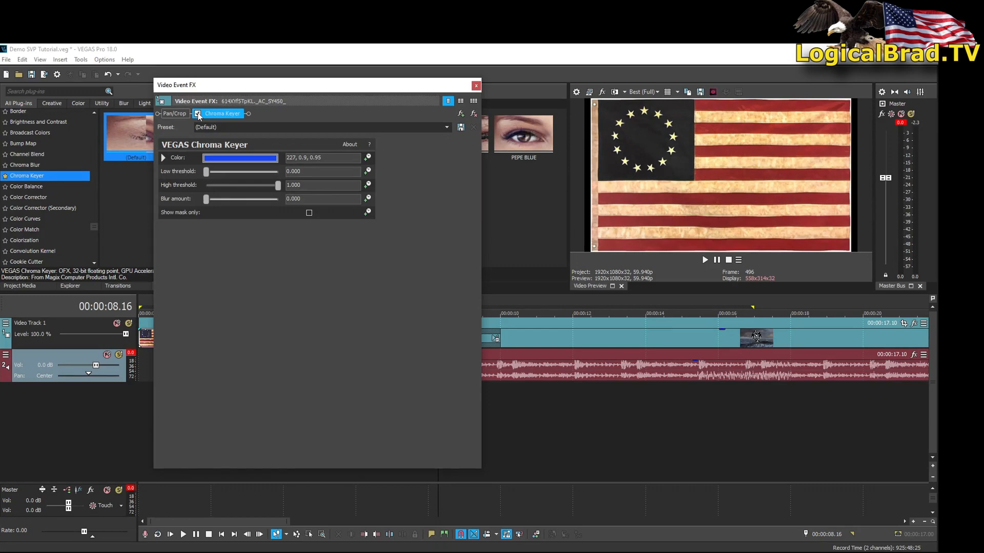
left_click(198, 113)
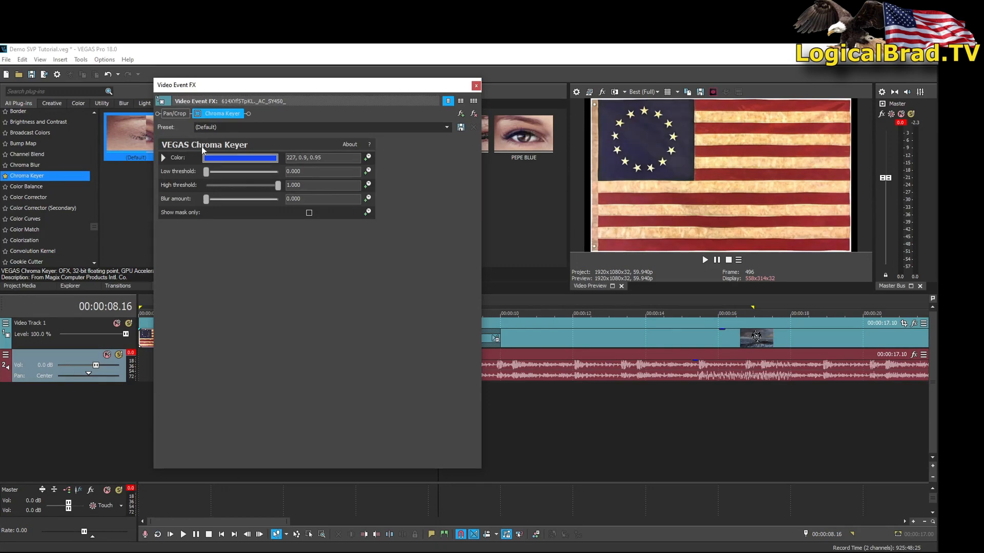
Step: Sample the flag's red stripe as the Chroma Keyer color (0, 0.69, 0.58), enable the effect and close its settings
left_click(226, 159)
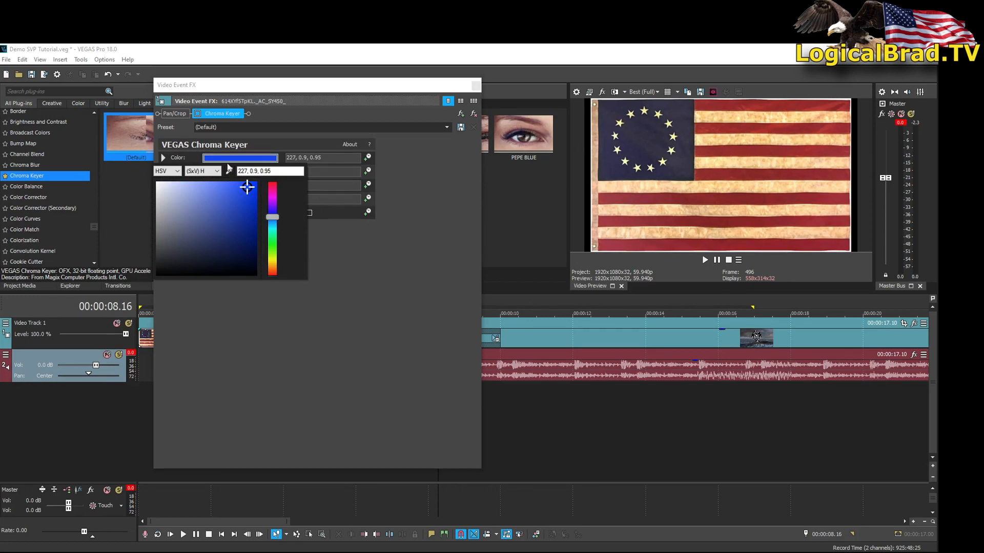
left_click(230, 172)
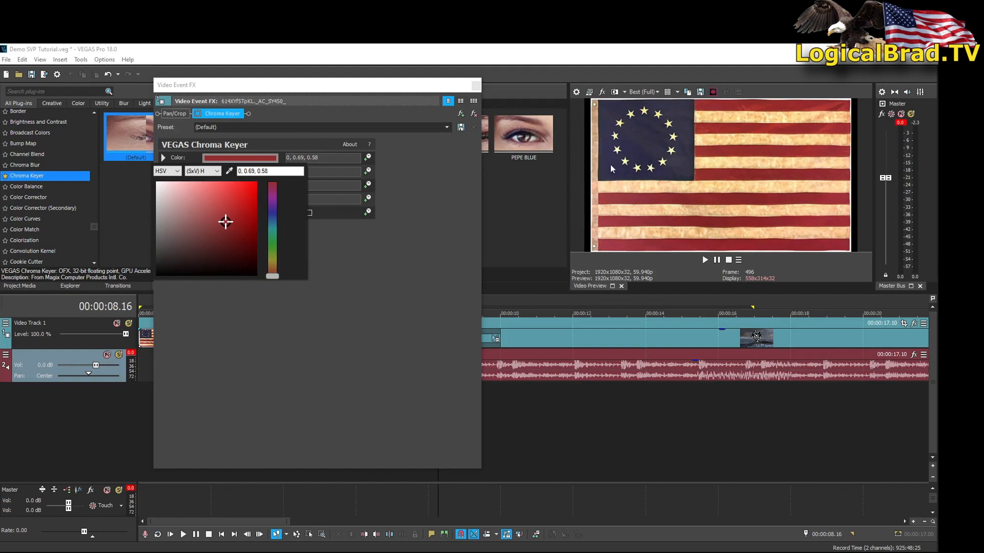
left_click(198, 119)
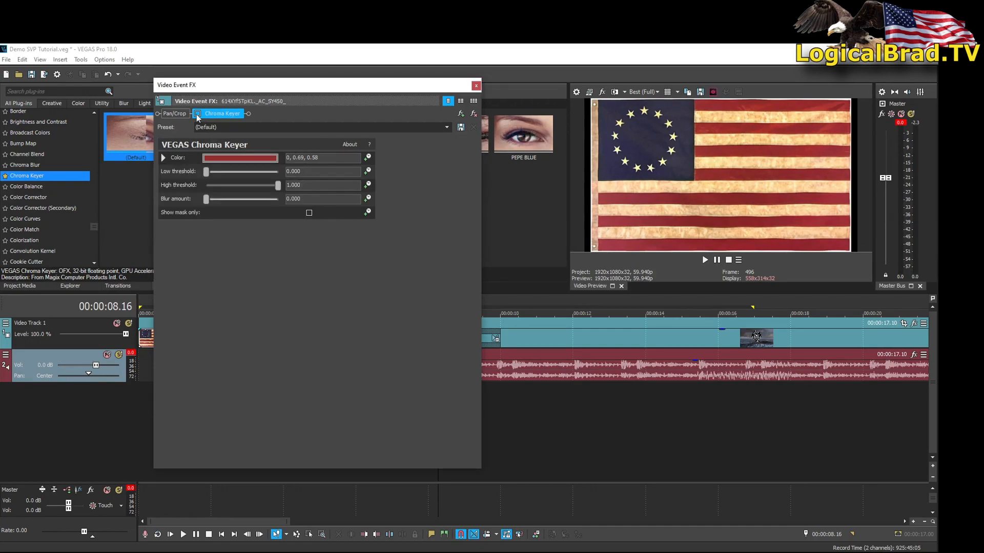
left_click(197, 113)
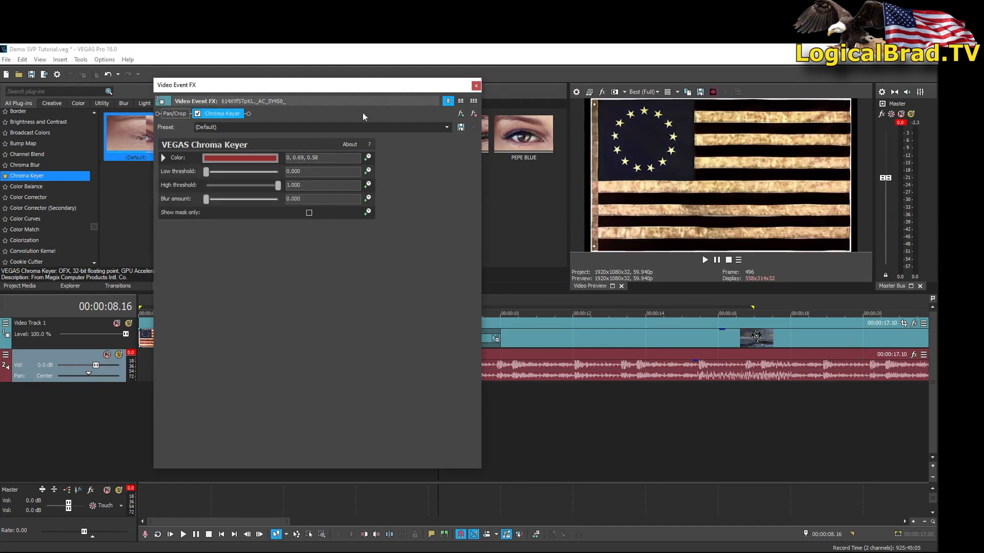
left_click(476, 86)
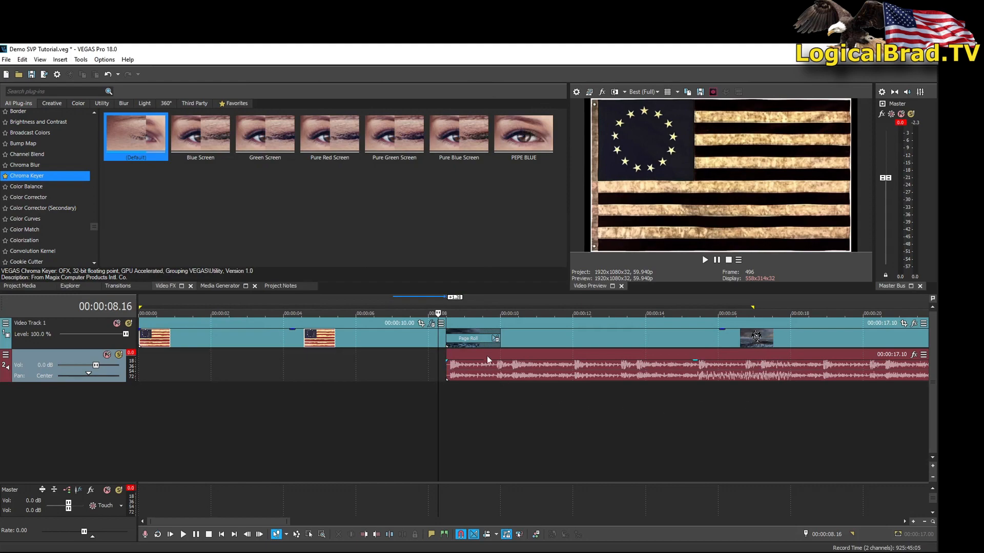
Step: Insert two empty video tracks and move each one below Video Track 1, above the audio track
scroll(484, 333, "down", 3)
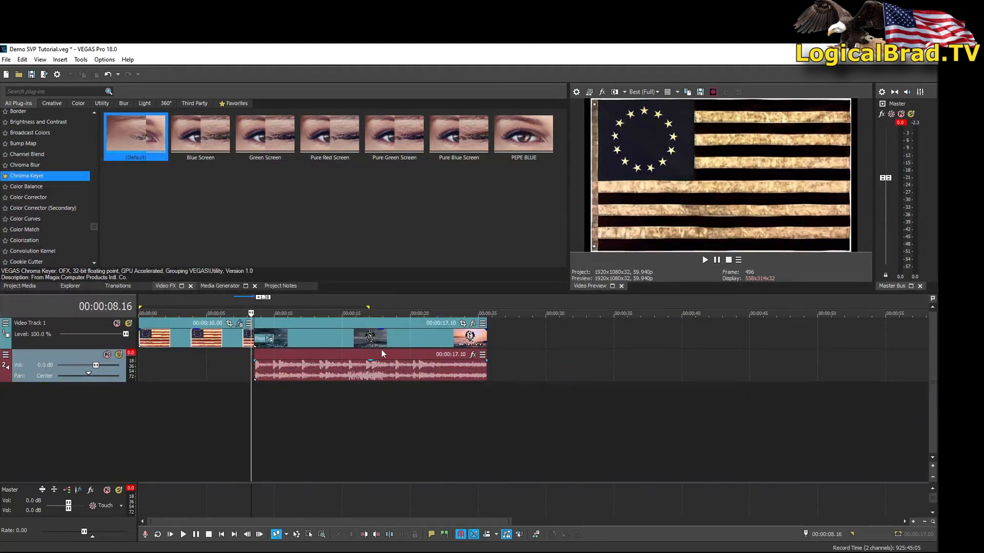
right_click(518, 334)
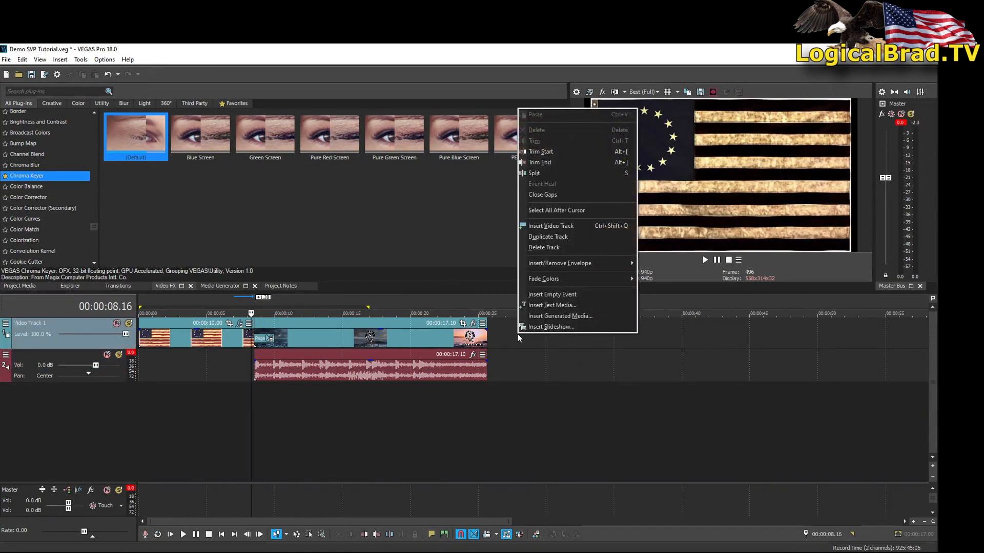
left_click(543, 227)
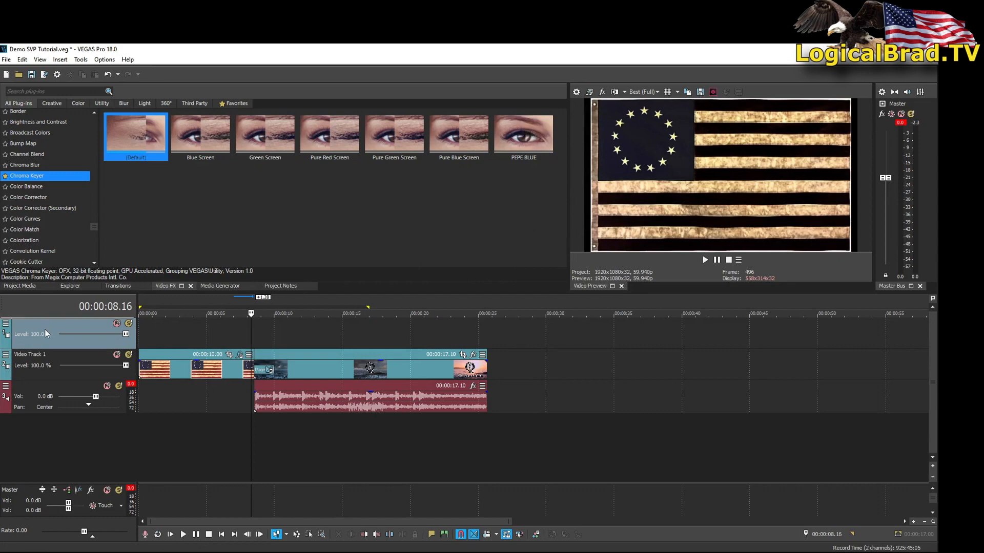
left_click_drag(46, 343, 45, 376)
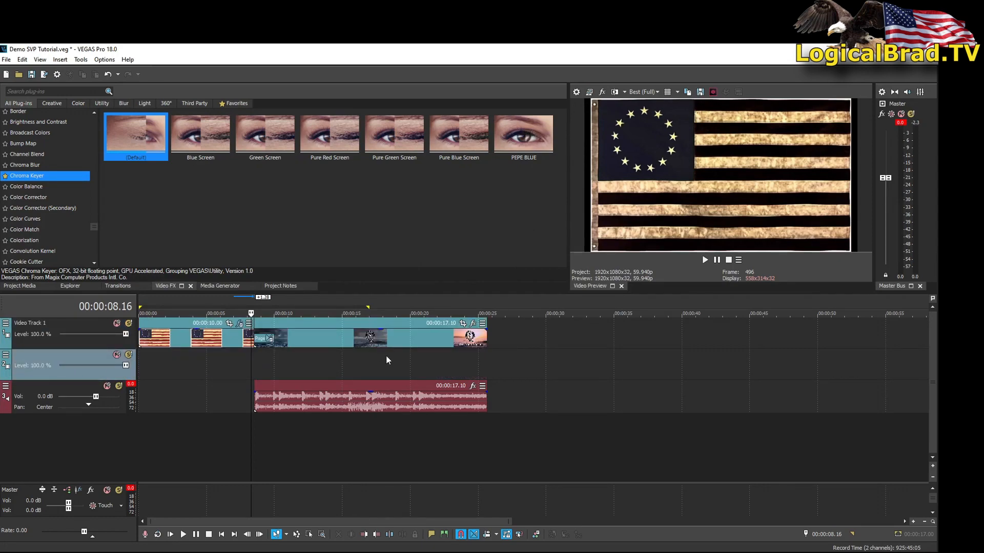
key("ctrl+shift+q")
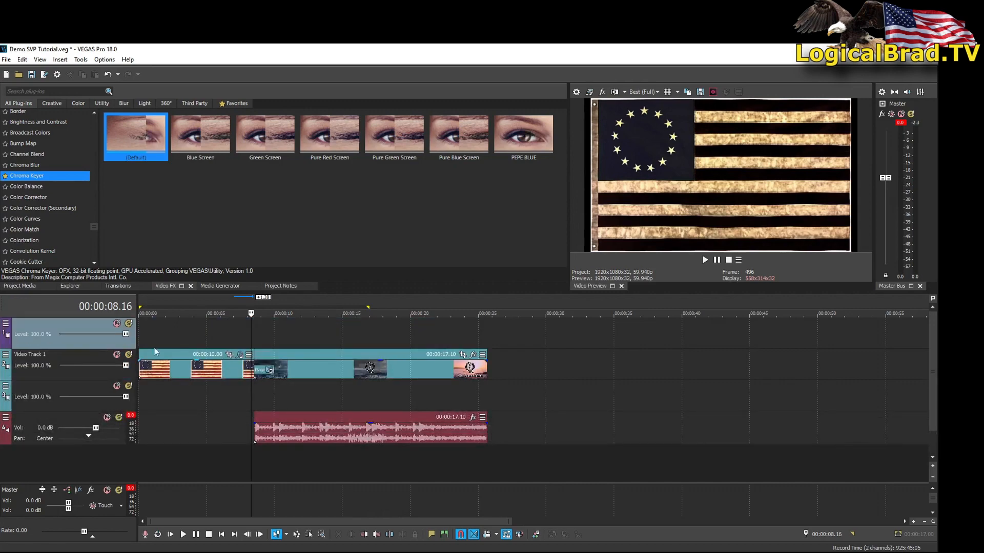
left_click_drag(81, 327, 81, 371)
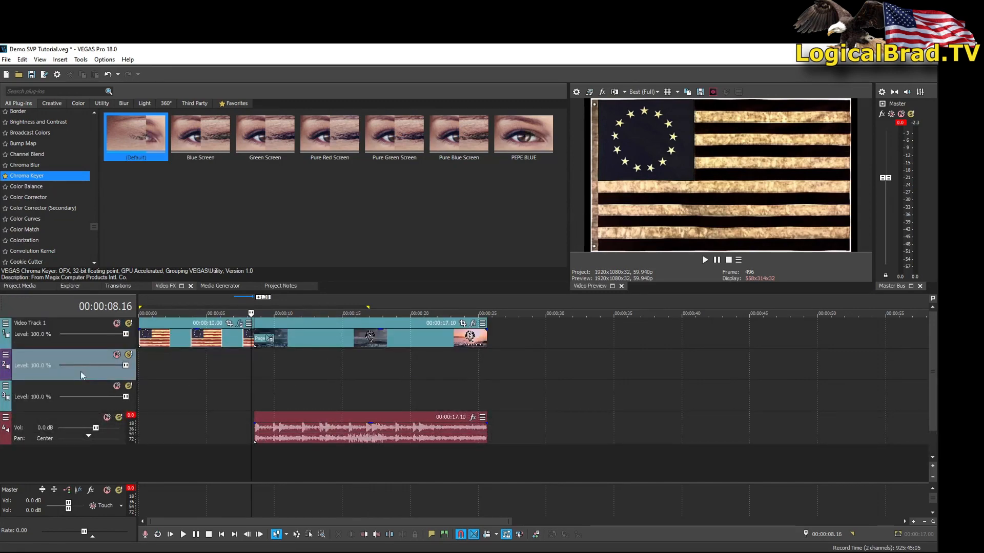
Step: Place the Rubik's cube image at the start of the third track, preview it at 00:00:00.22 and save the project
left_click_drag(323, 469, 142, 423)
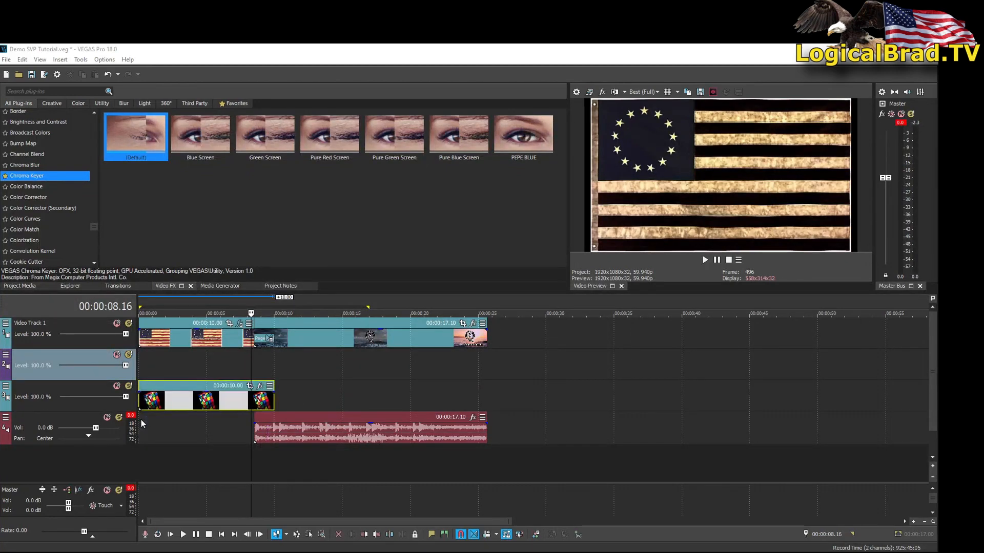
left_click(143, 367)
scroll(513, 375, "up", 3)
scroll(513, 375, "up", 1)
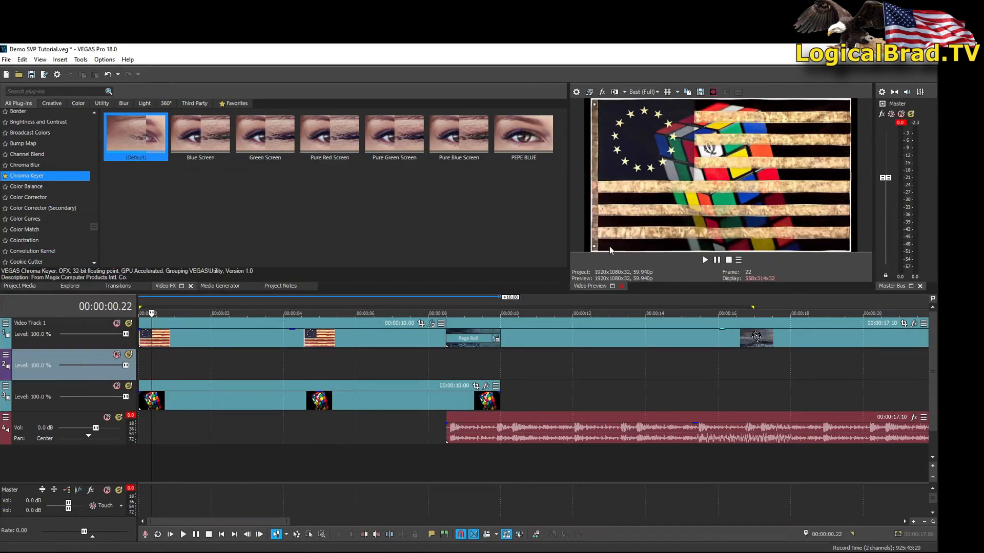
key("ctrl+s")
Step: Set the flag clip's Chroma Keyer low threshold to about 0.293 and high threshold to about 0.469
left_click(432, 324)
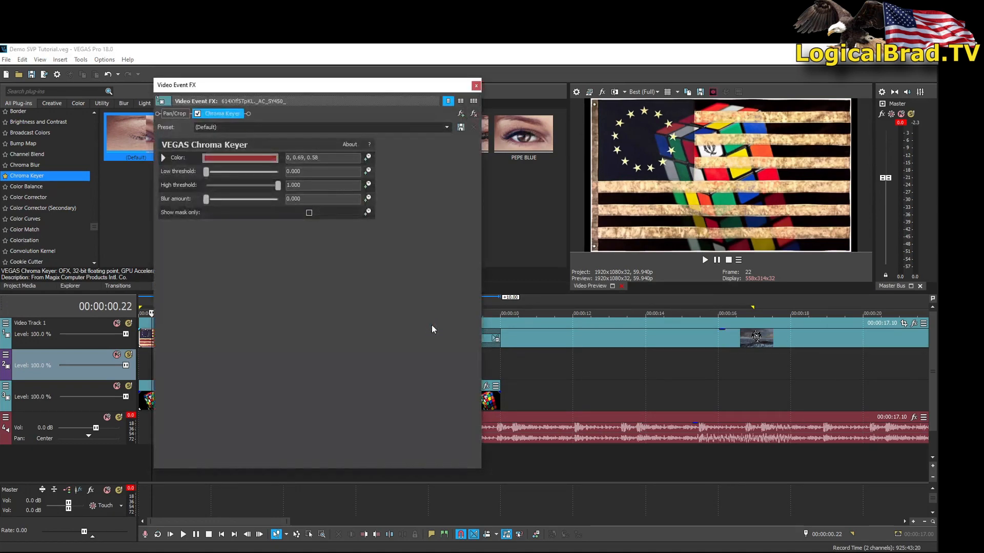
left_click(198, 114)
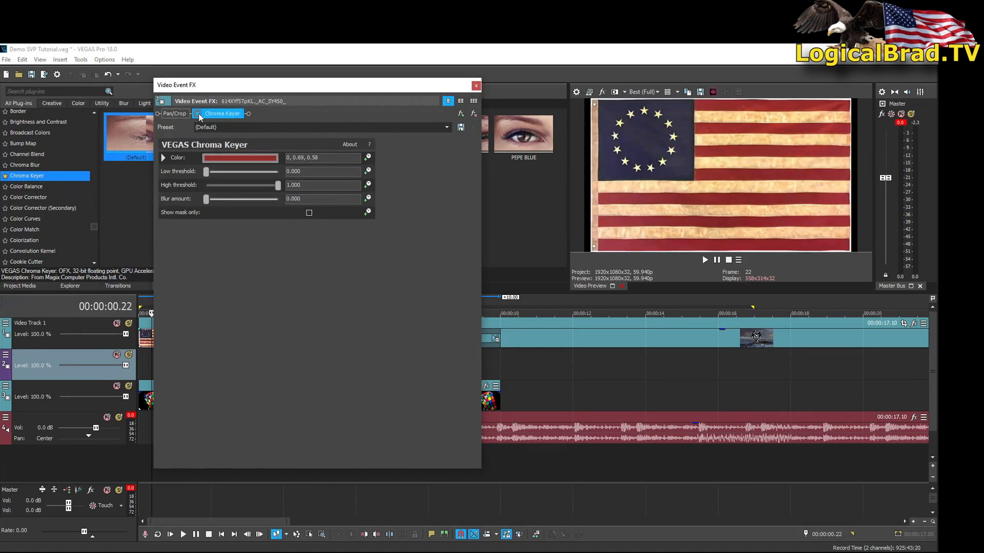
left_click(197, 113)
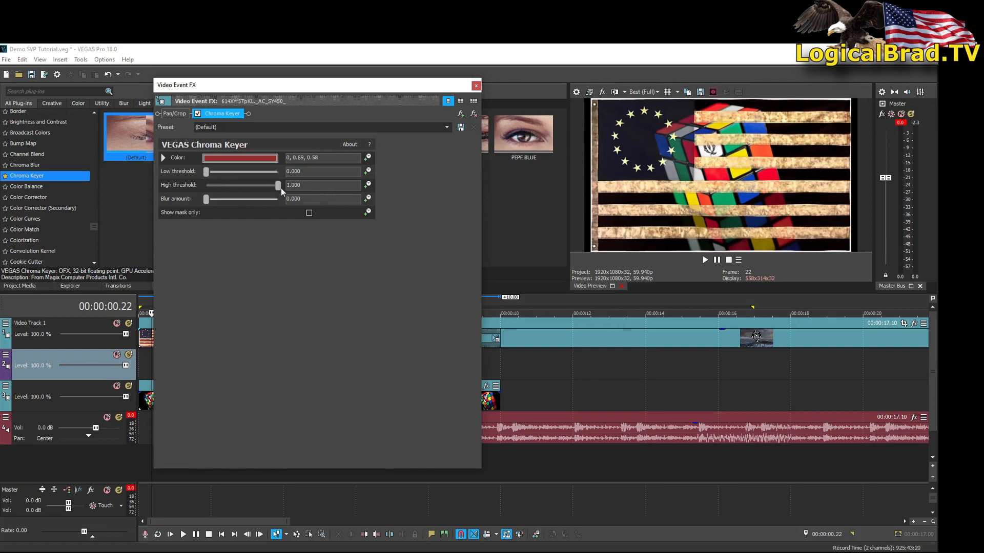
left_click_drag(209, 176, 243, 190)
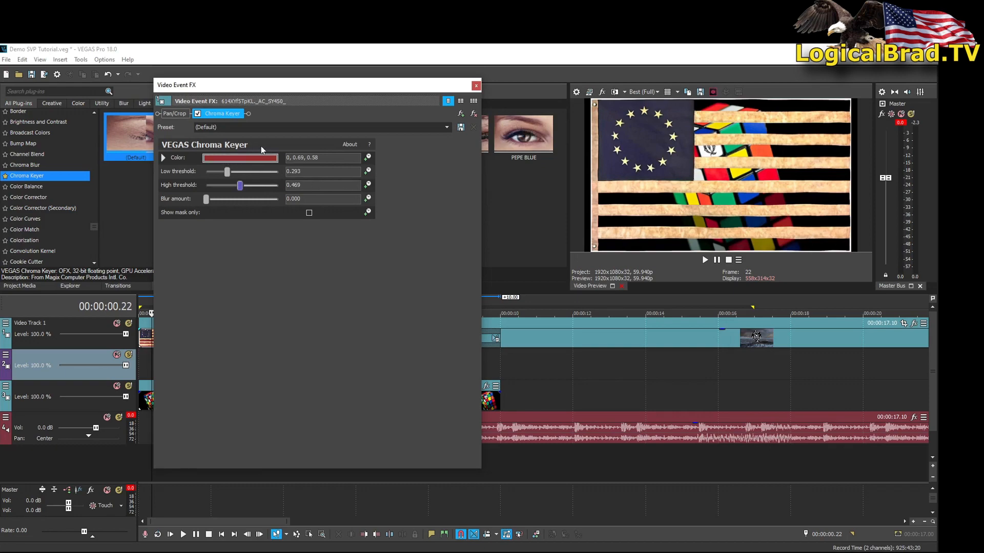
Step: Compare the adjusted key on and off, then leave the Chroma Keyer disabled on the flag clip and close its settings
left_click(197, 113)
left_click(197, 114)
left_click(197, 113)
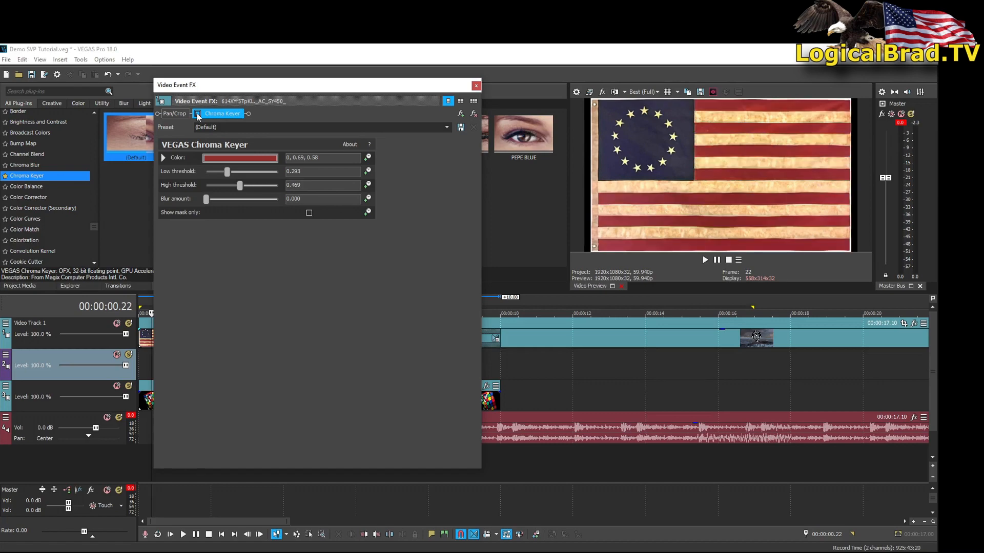
left_click(476, 87)
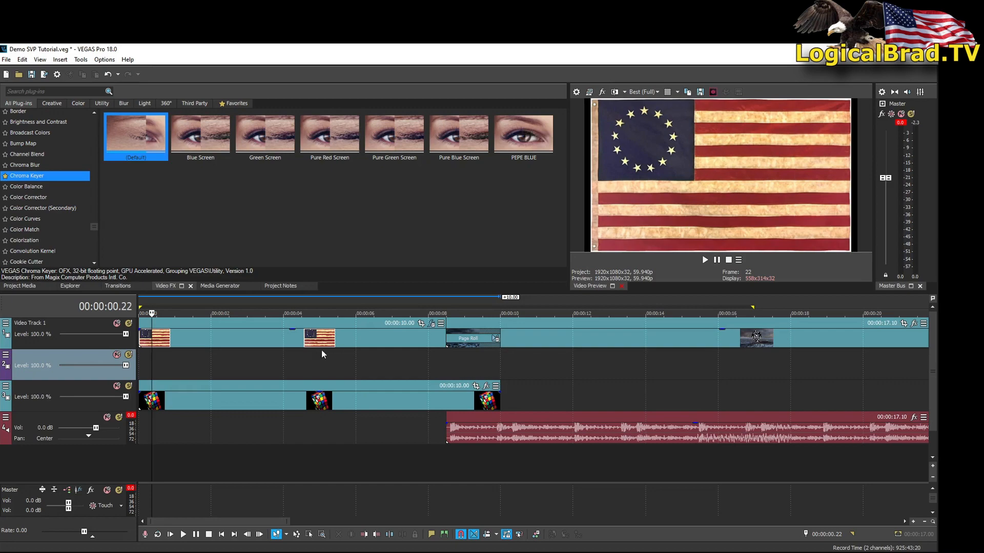
Step: Split the flag clip on Video Track 1 at 00:00:02.32 and select its first part
scroll(672, 370, "down", 2)
scroll(672, 370, "down", 2)
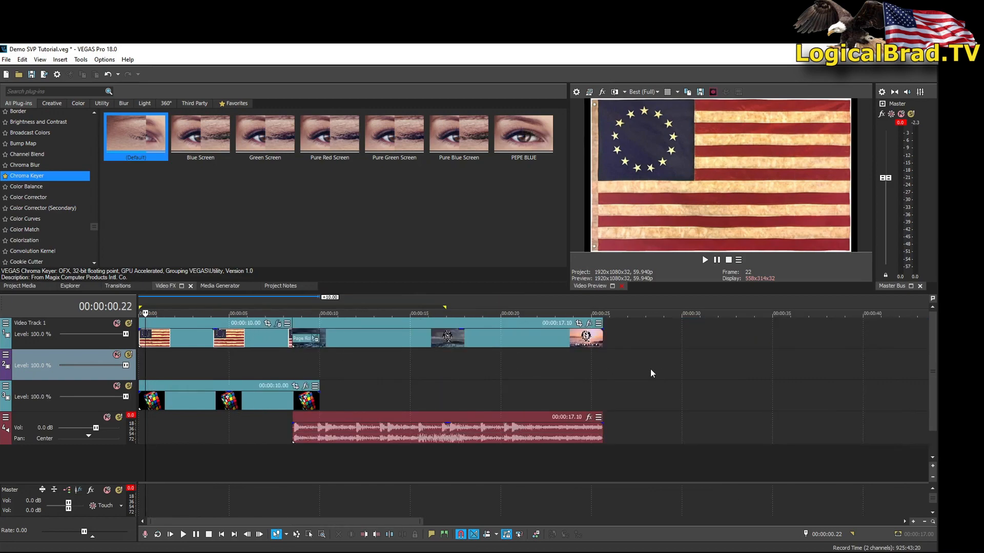
left_click(426, 342)
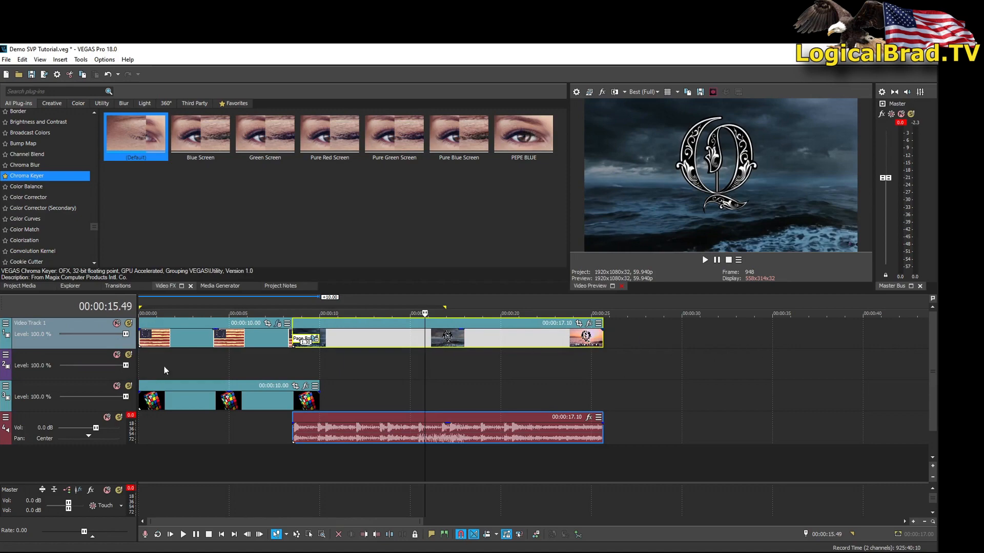
left_click(185, 342)
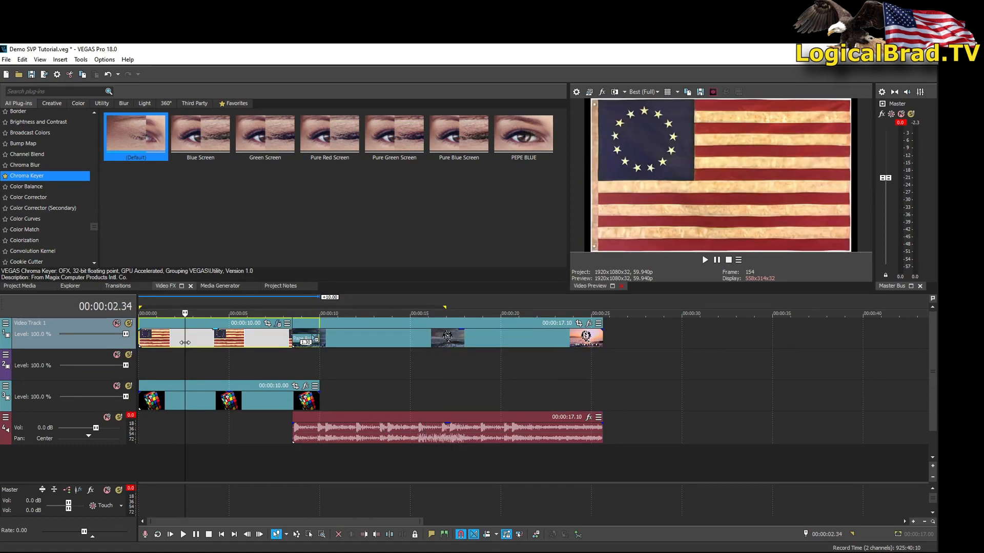
scroll(286, 343, "up", 3)
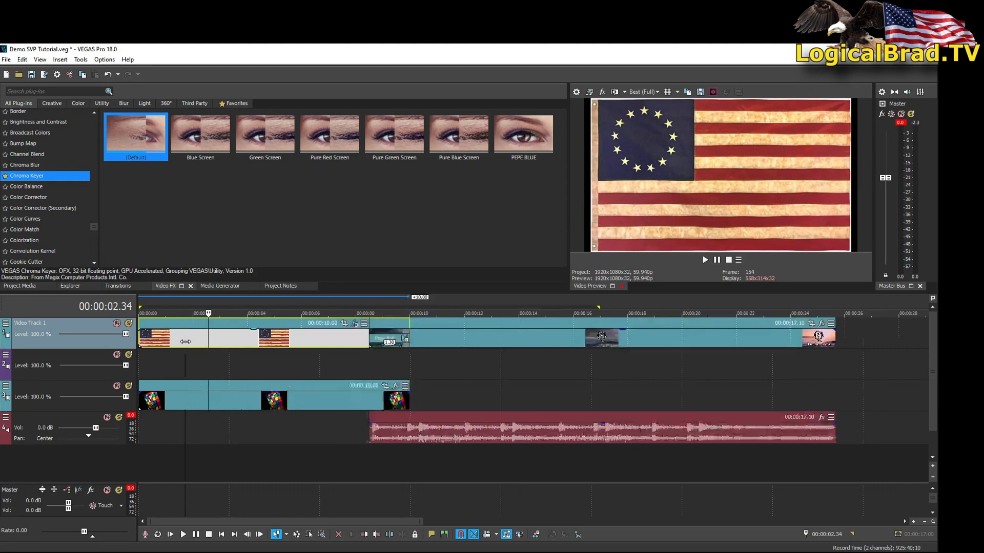
key("Left")
key("Left")
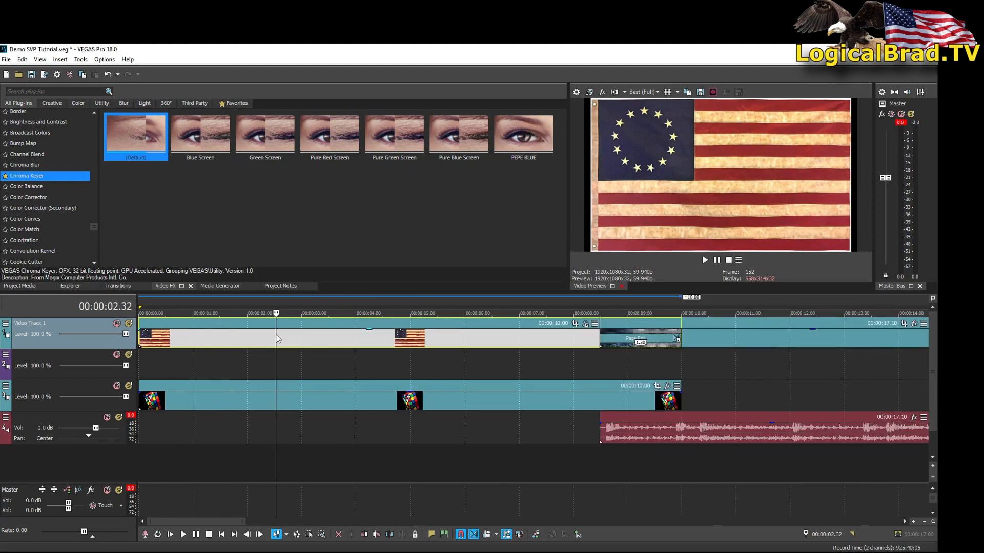
key("s")
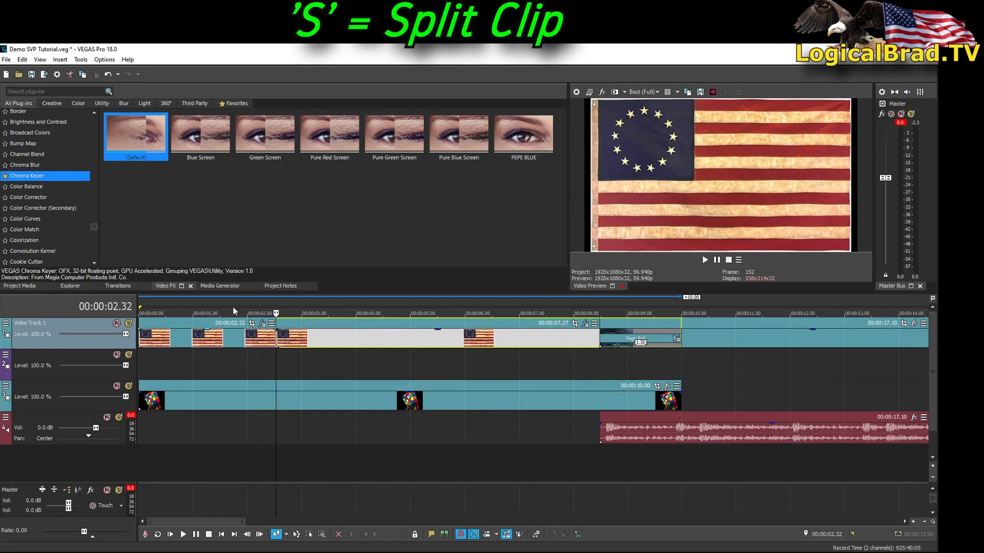
left_click(238, 343)
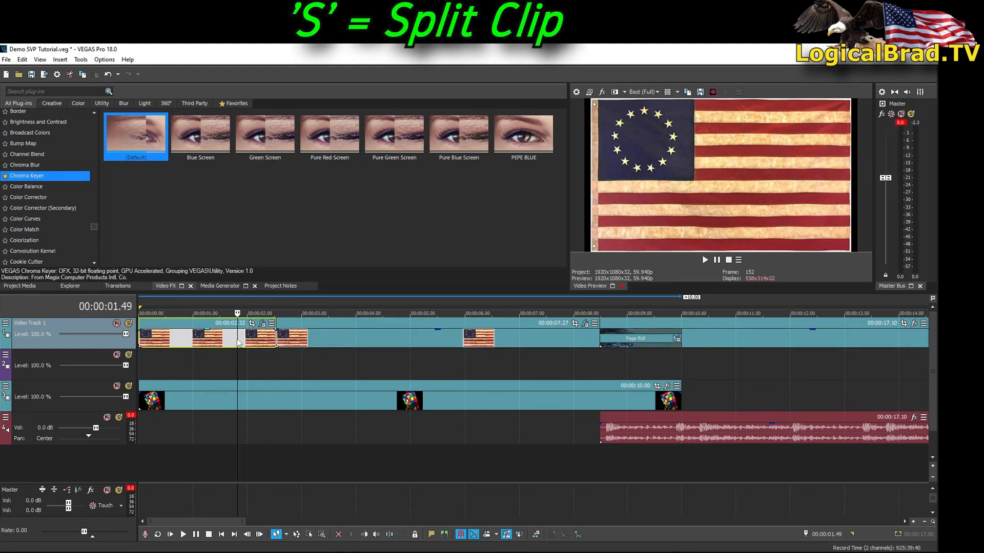
Step: Delete the selected first part of the flag clip and place the playhead at the remaining part's start, 00:00:02.32
key("Delete")
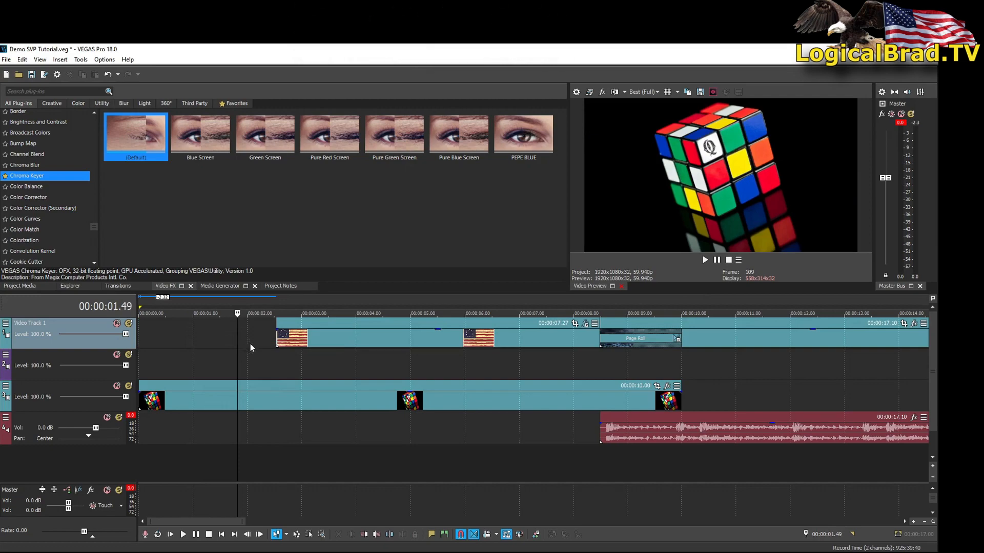
left_click(266, 370)
left_click(253, 373)
left_click(266, 374)
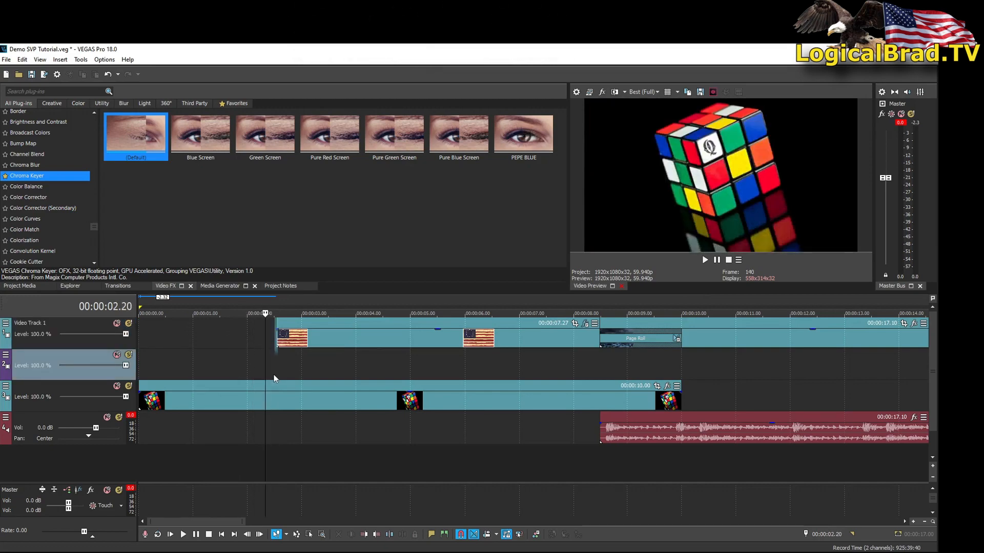
left_click(273, 374)
key("Left")
key("Right")
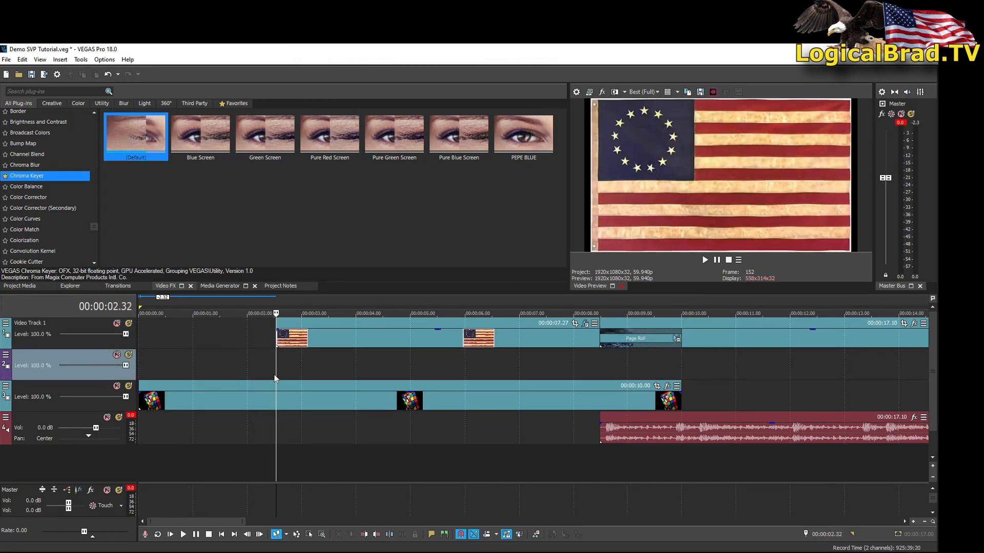
Step: Step the playhead frame by frame back and forth across the flag clip's start, ending at 00:00:02.32
left_click(272, 375)
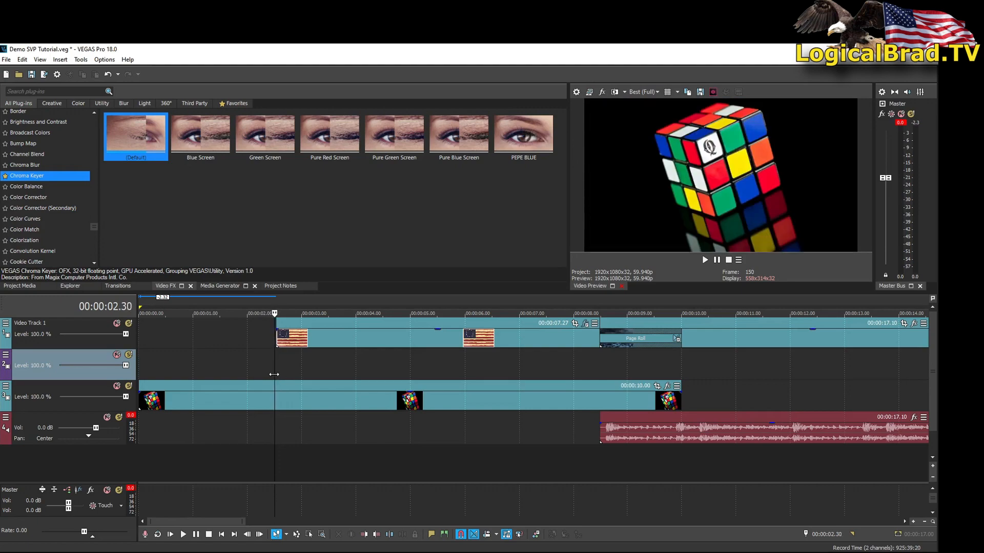
key("Right")
key("Right")
key("Right")
key("Right")
key("Right")
key("Right")
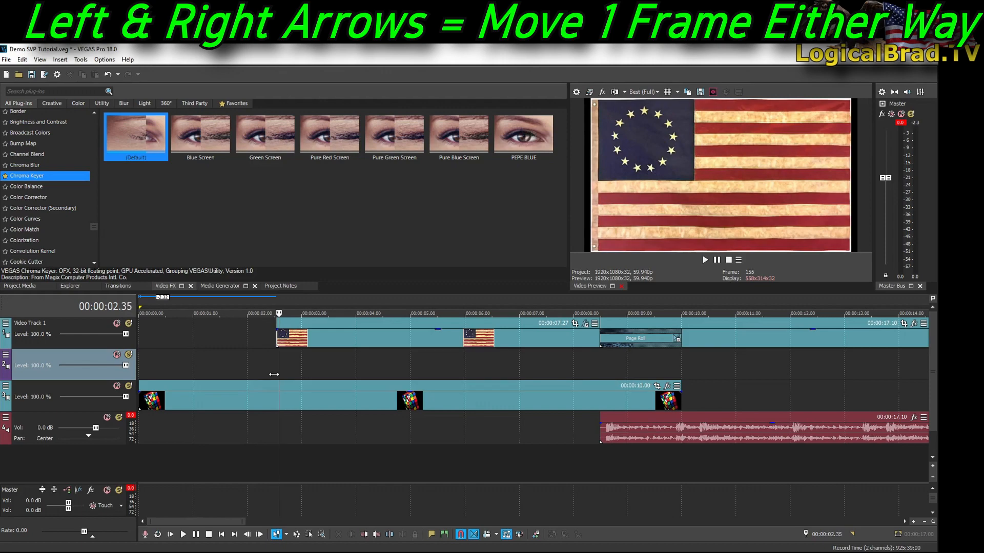
key("Left")
key("Left")
key("Left")
key("Left")
key("Left")
key("Left")
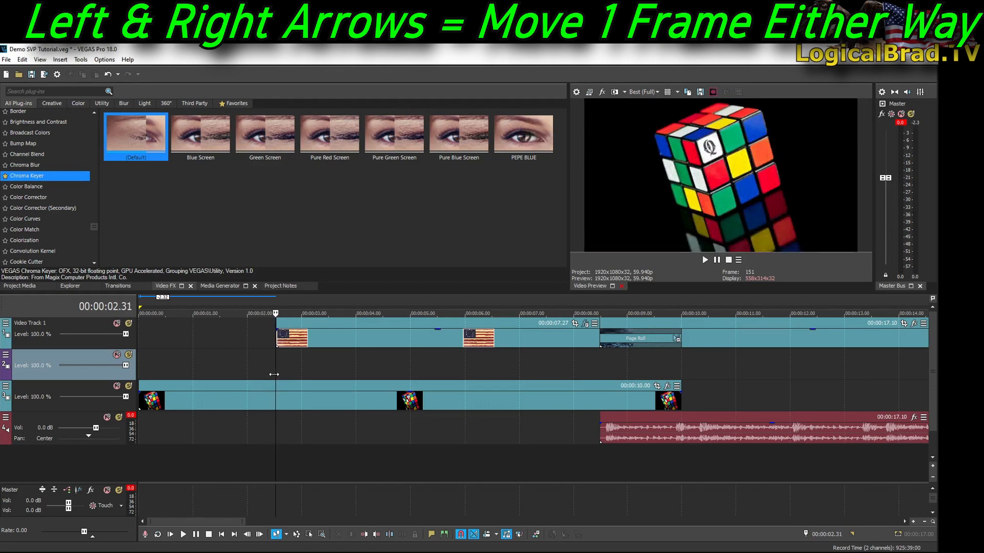
key("Right")
key("Right")
key("Right")
key("Right")
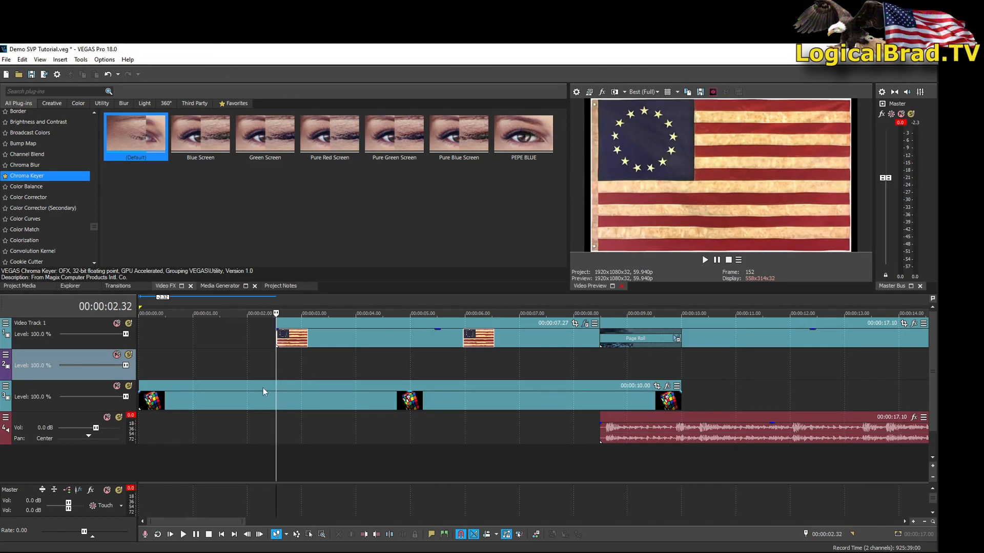
Step: Group the flag clip with the Rubik's cube clip on the third track and test the pair as a group
left_click(293, 342)
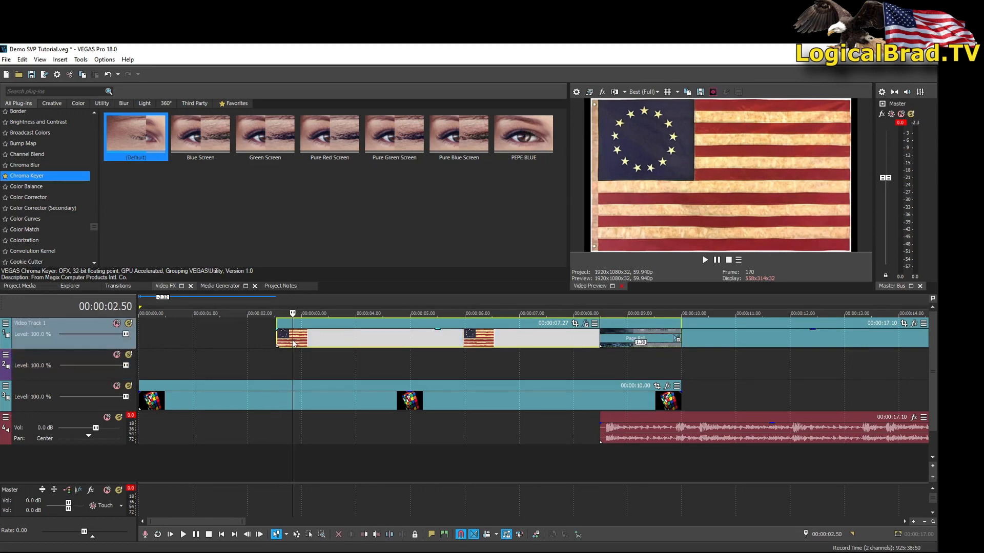
left_click(294, 389)
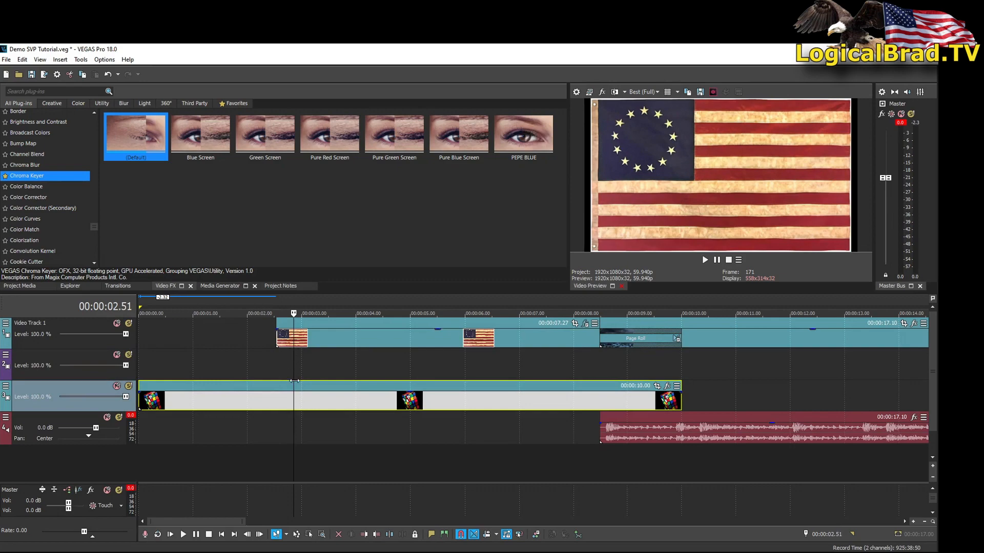
left_click_drag(308, 385, 290, 400)
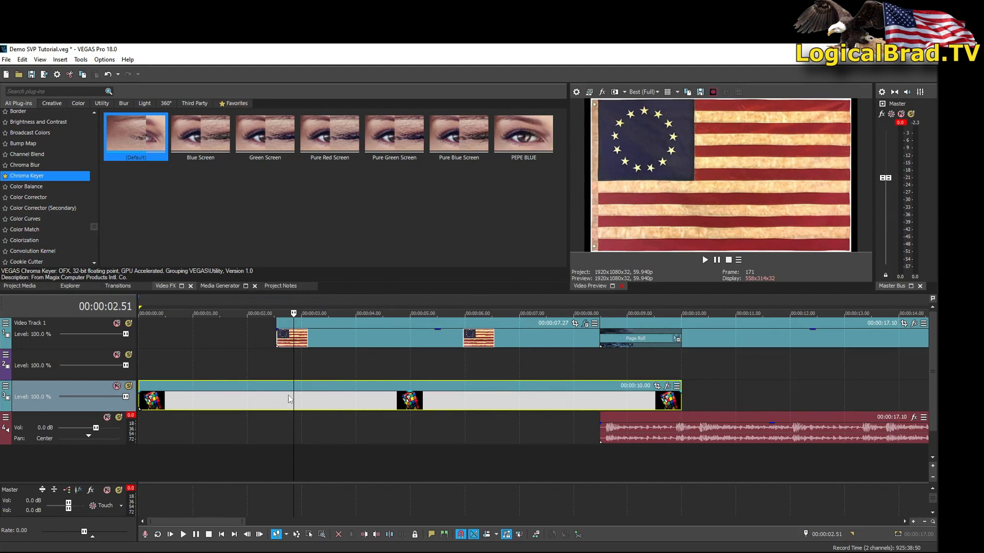
left_click(321, 389)
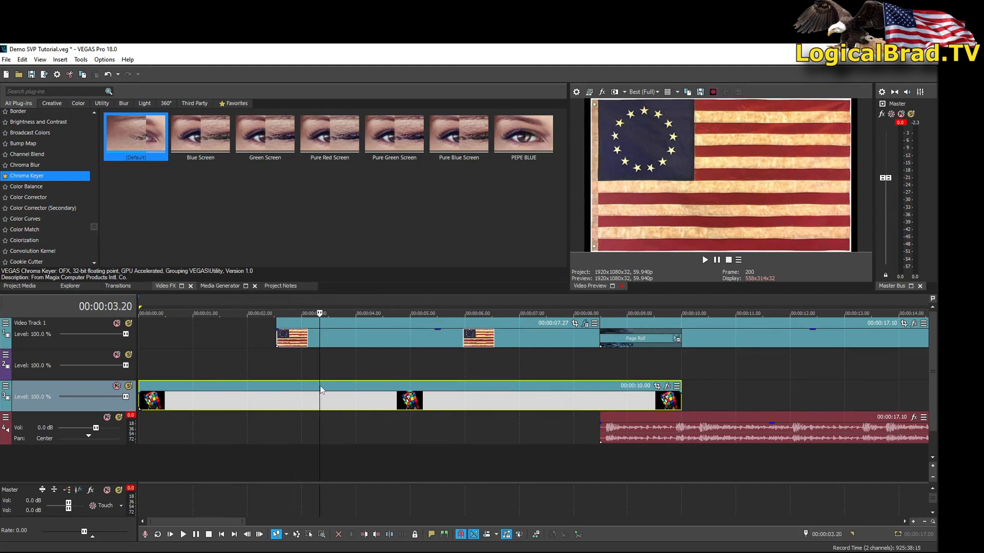
left_click(340, 339)
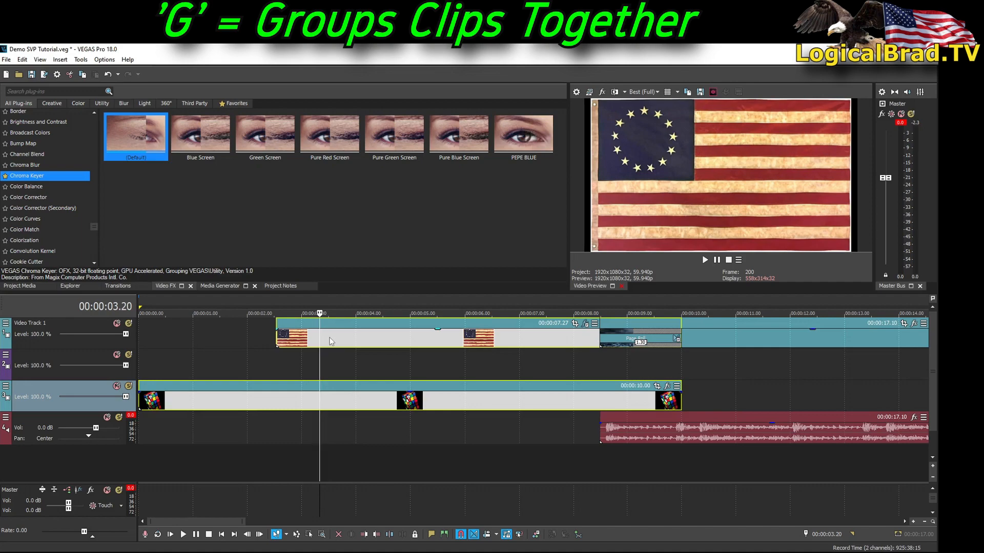
left_click_drag(325, 323, 302, 345)
left_click(269, 343)
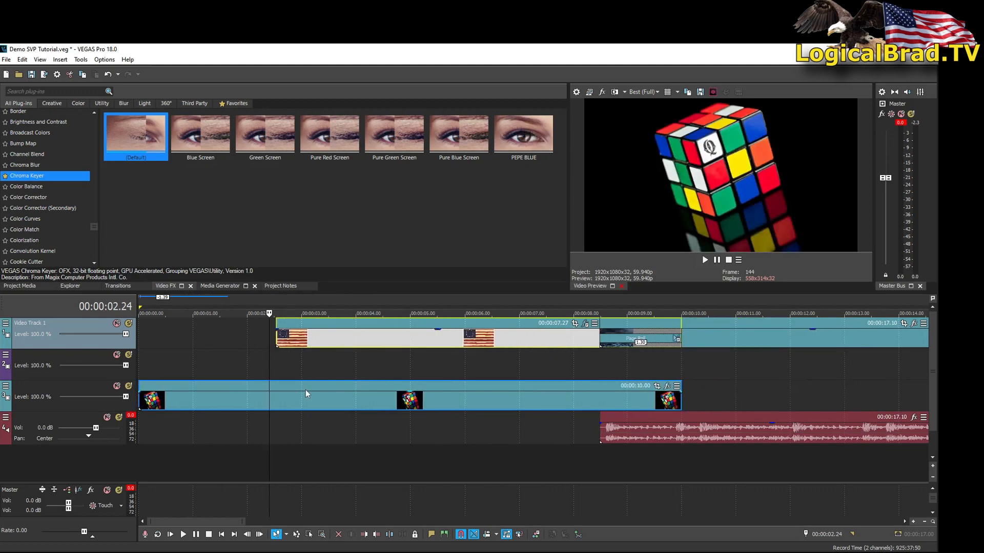
left_click(272, 398)
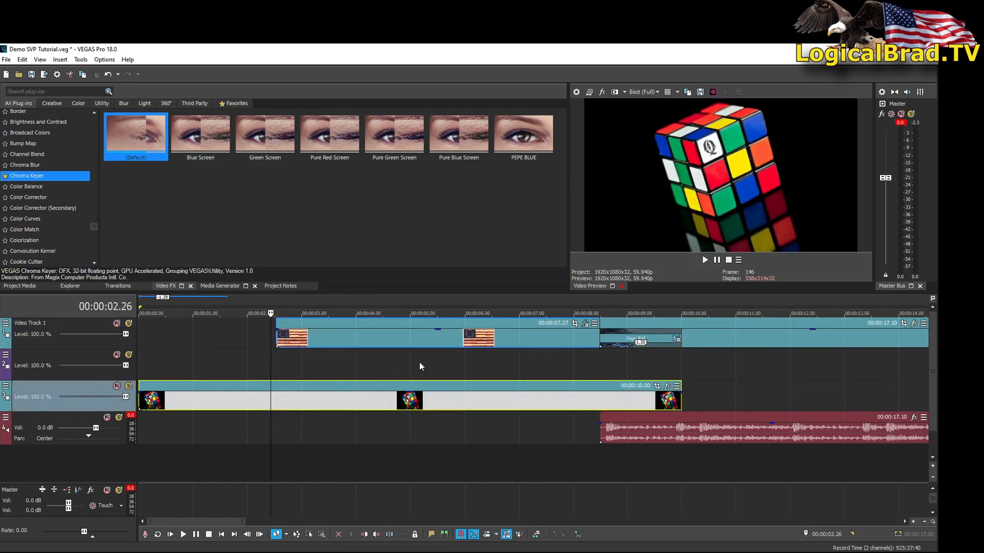
Step: Group the Rubik's cube, flag and ocean logo clips together with the audio clip and test moving the whole group
left_click(420, 339, "ctrl")
left_click(732, 336, "ctrl")
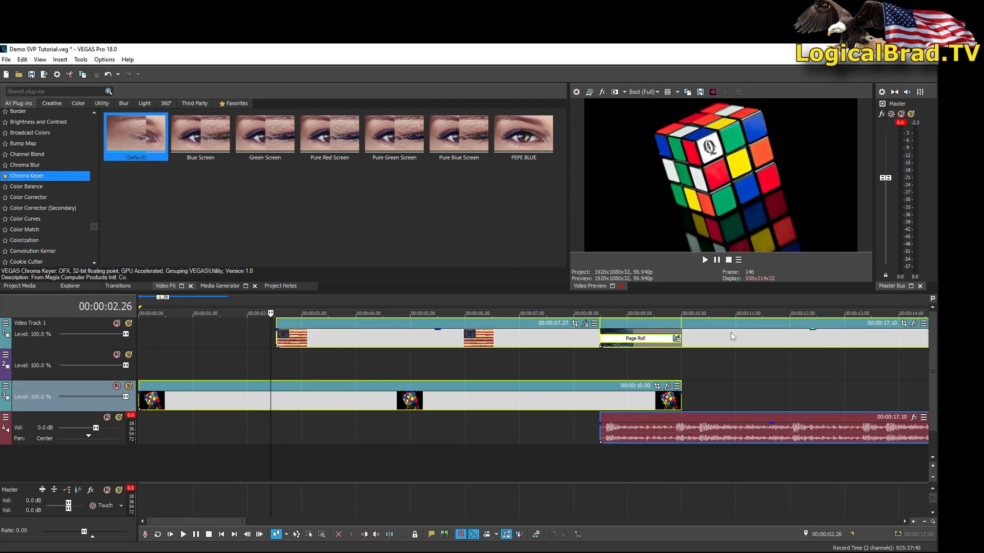
left_click(732, 418, "ctrl")
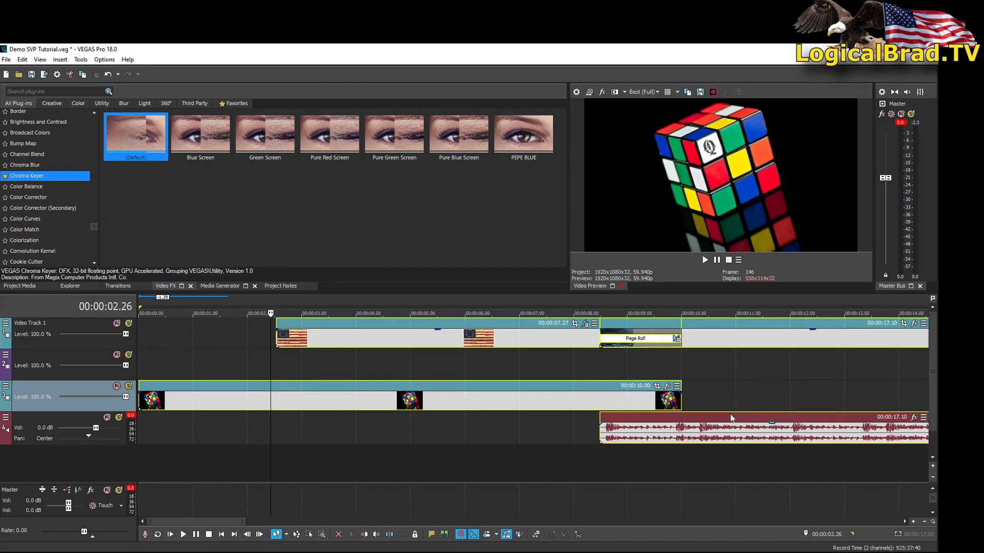
left_click(355, 359)
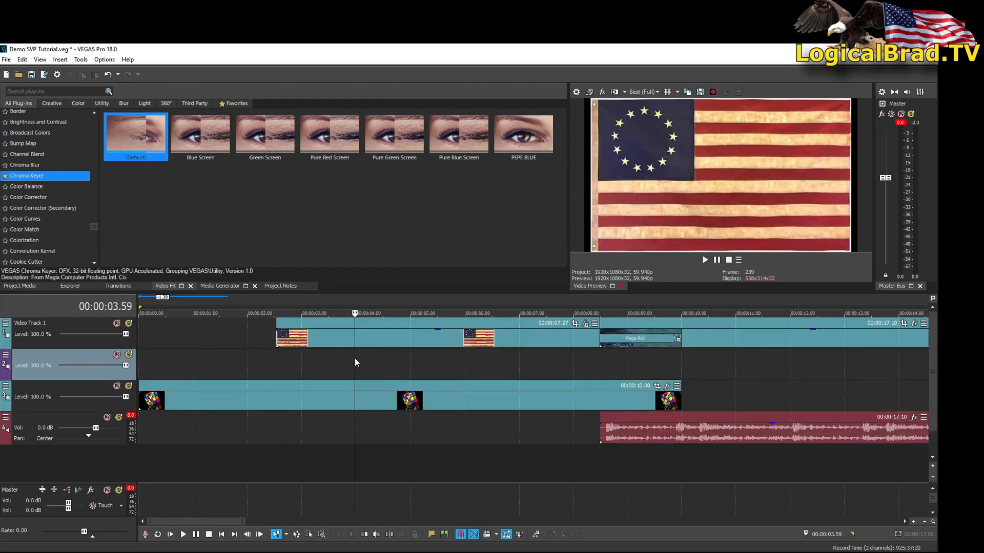
left_click_drag(341, 337, 262, 349)
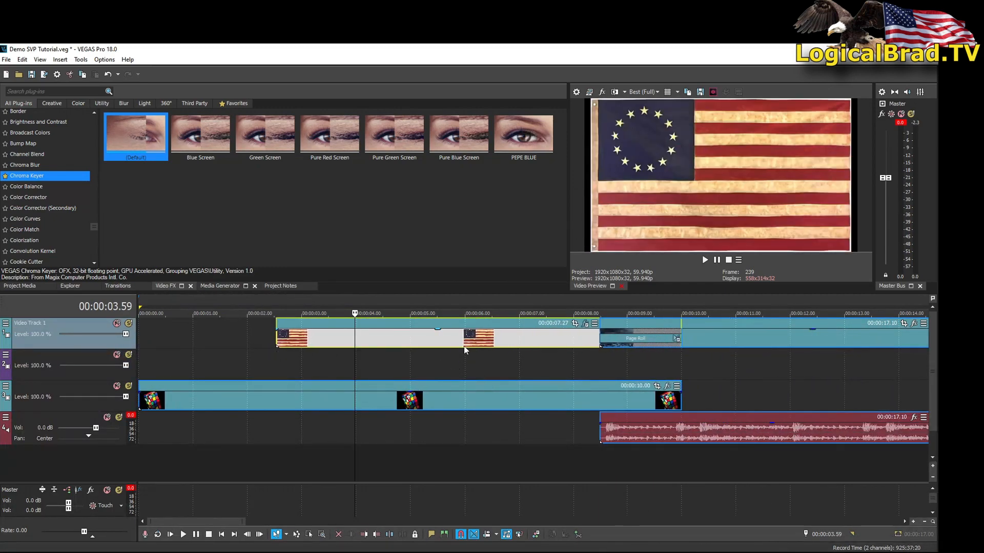
Step: Separate the flag and Rubik's cube clips from the group, testing the cube on the second track and returning it to the third
left_click(443, 337)
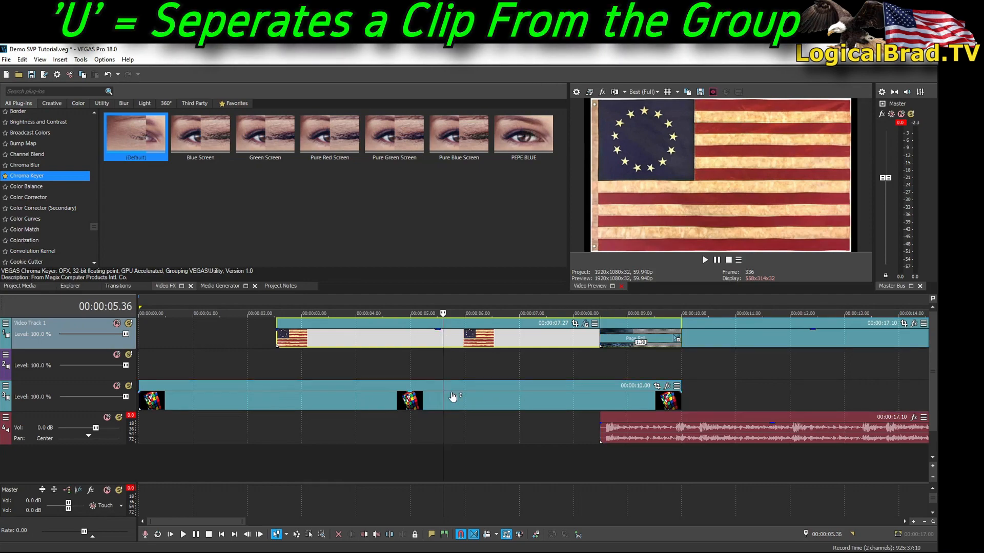
left_click_drag(445, 383, 338, 367)
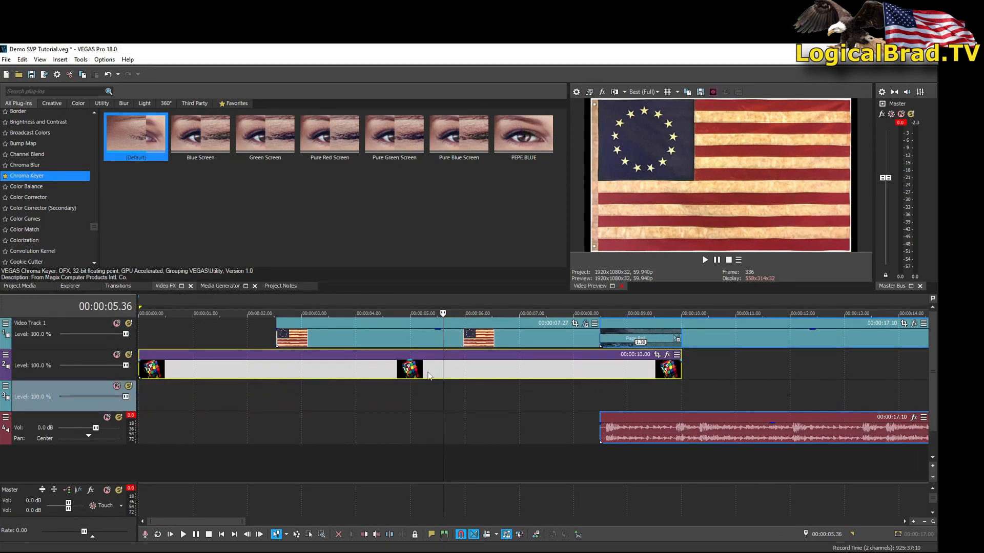
left_click_drag(423, 355, 423, 398)
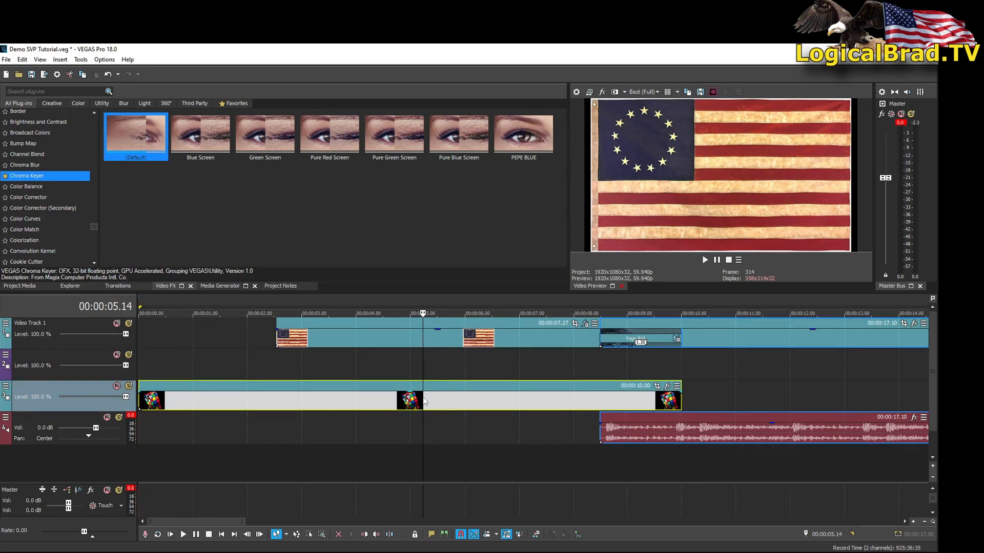
Step: Move the ocean logo clip and its grouped audio 2.37 later on the timeline, leaving a gap after the flag clip
left_click(749, 333)
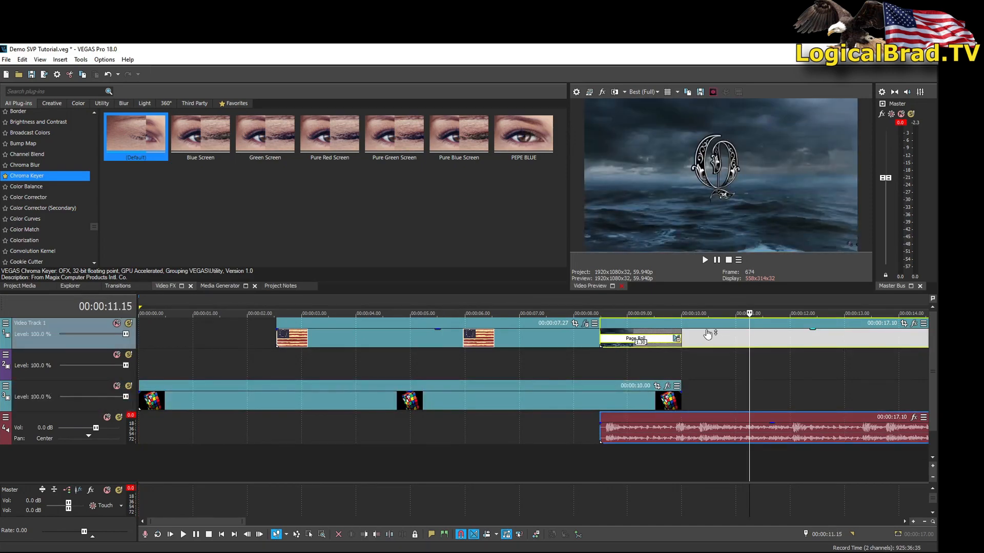
left_click_drag(704, 328, 854, 344)
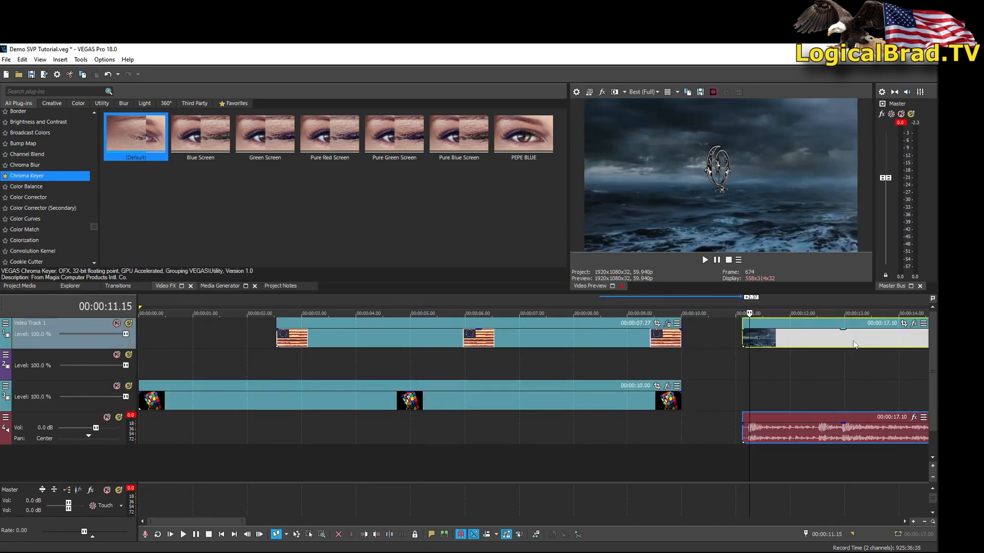
left_click(849, 374)
scroll(737, 373, "down", 3)
scroll(653, 374, "up", 1)
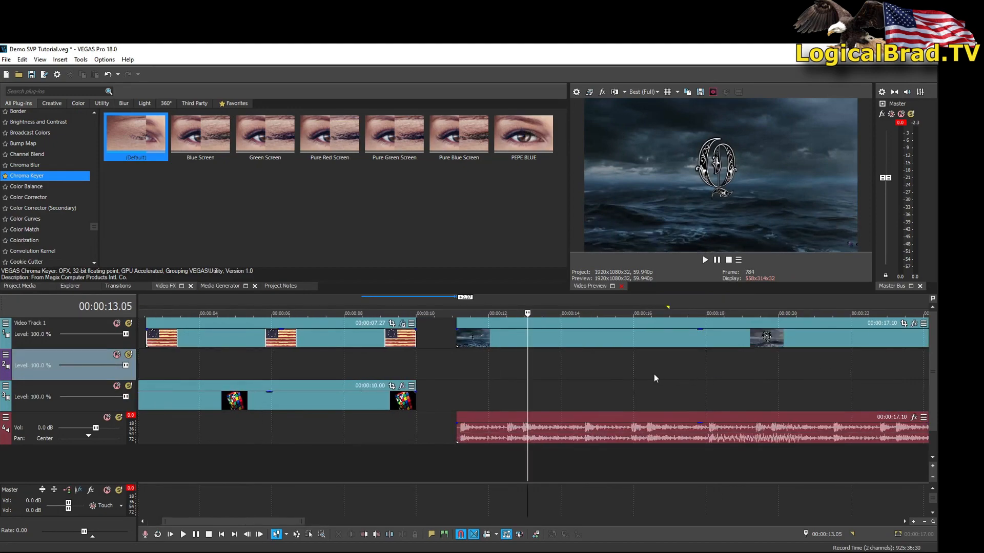
Step: Check the ocean logo clip's picture at several points between 00:00:12.51 and 00:00:17.57
left_click(538, 387)
left_click(560, 379)
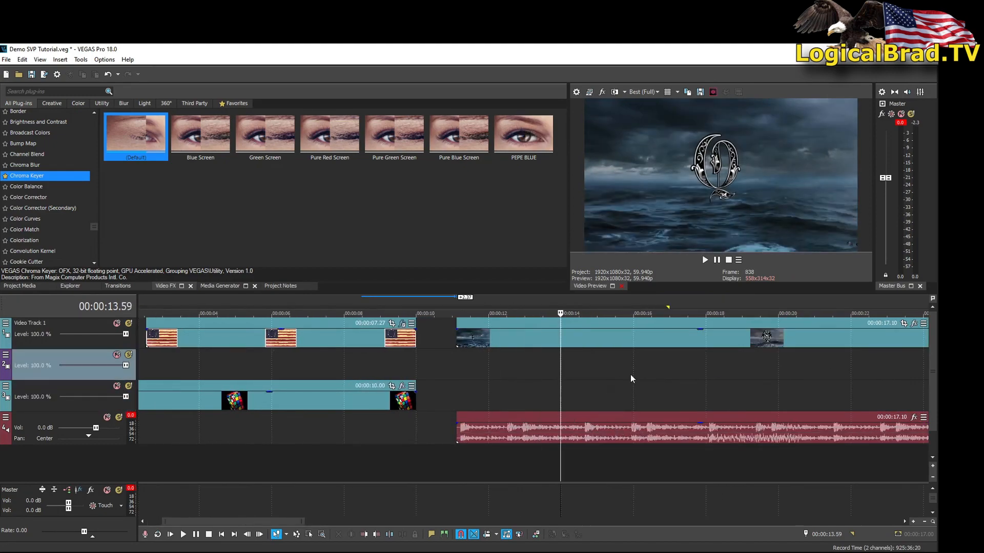
left_click(630, 374)
left_click(704, 369)
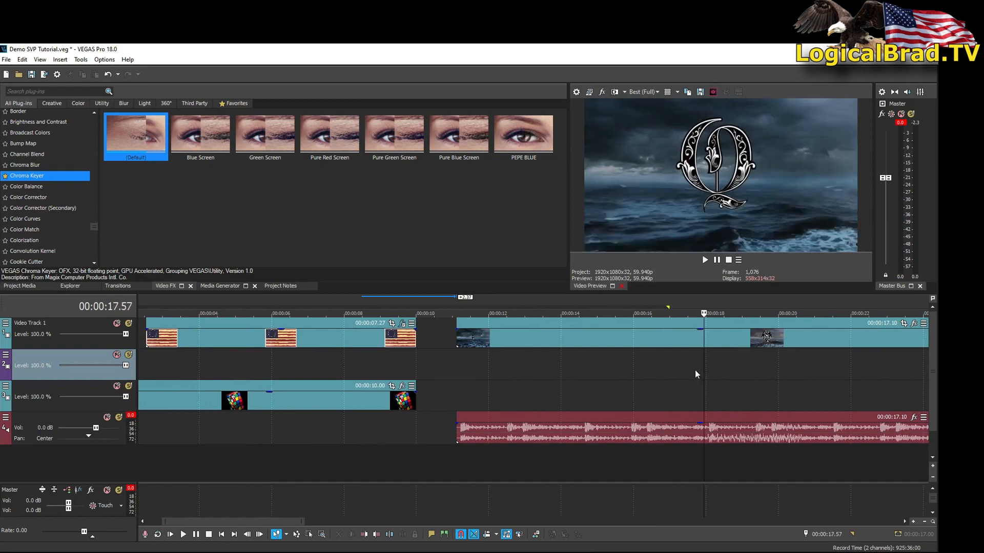
left_click(632, 371)
left_click(589, 373)
left_click(520, 375)
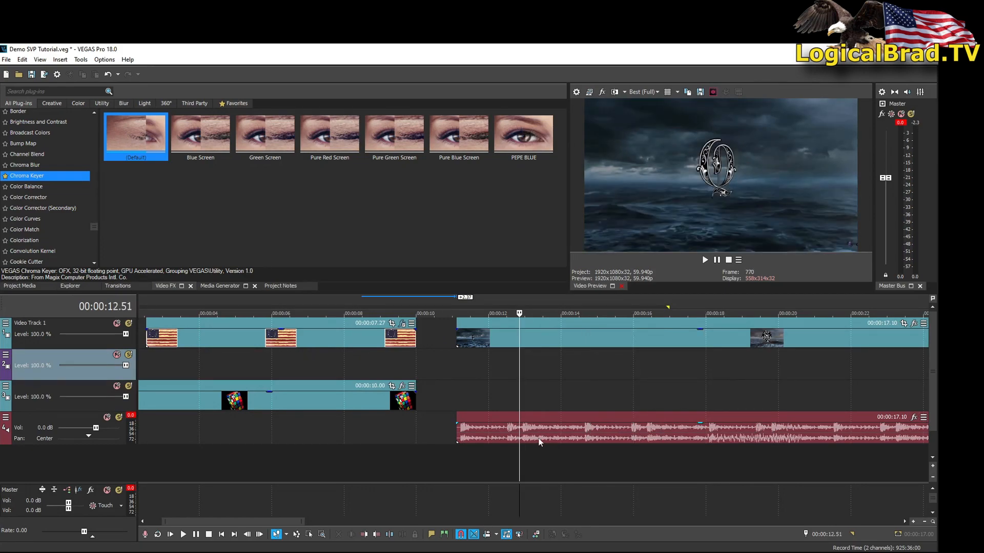
Step: Ungroup the ocean logo clip from its audio and test moving the video on its own
left_click(545, 430)
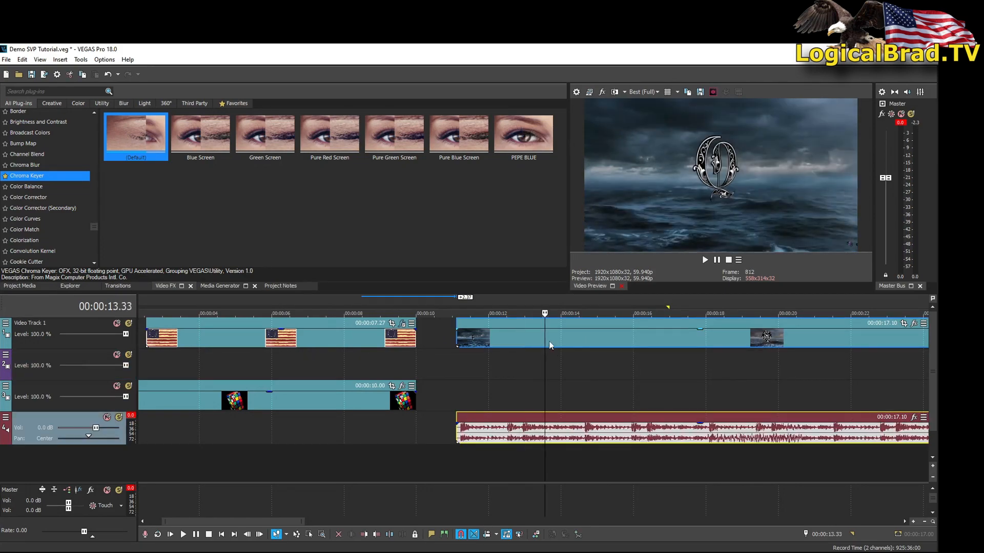
left_click(548, 337)
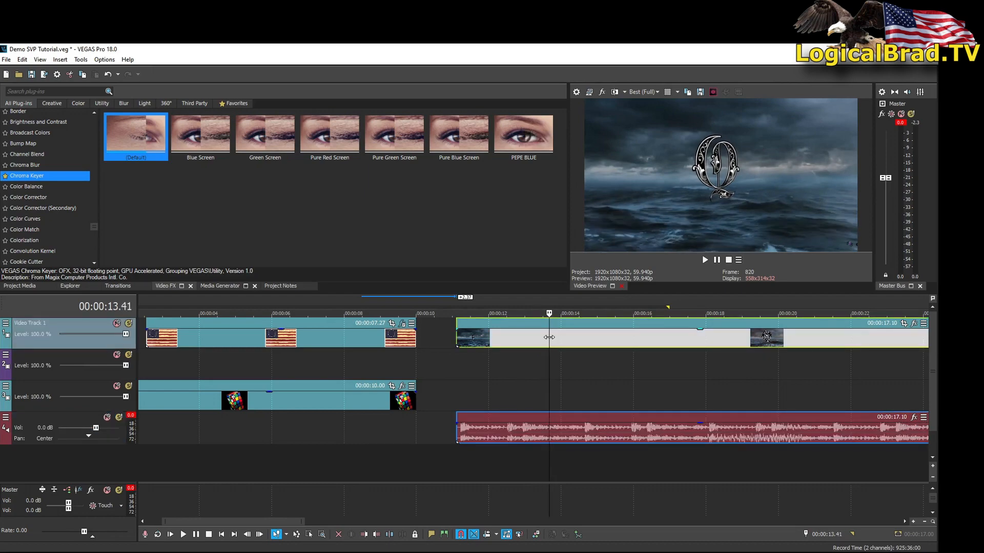
key("u")
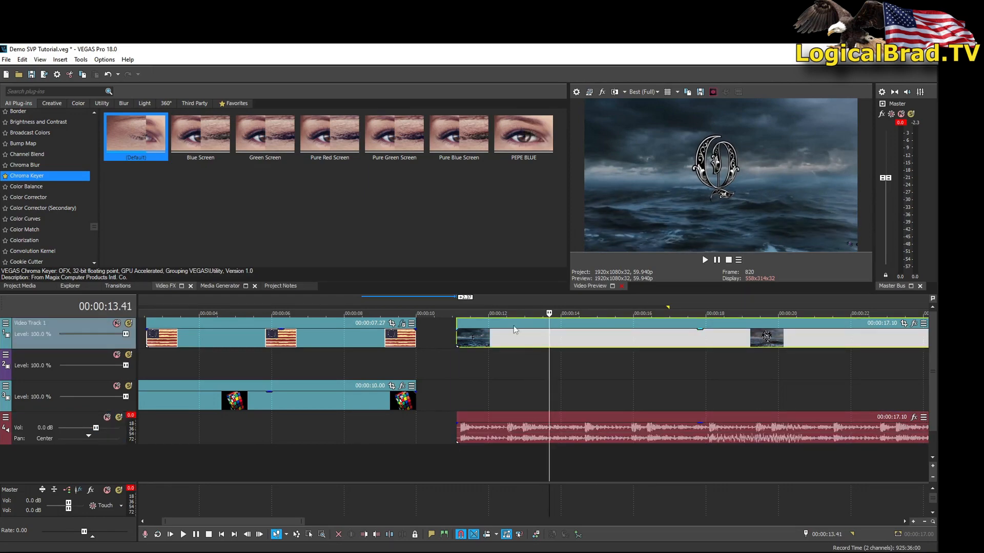
left_click_drag(516, 330, 560, 323)
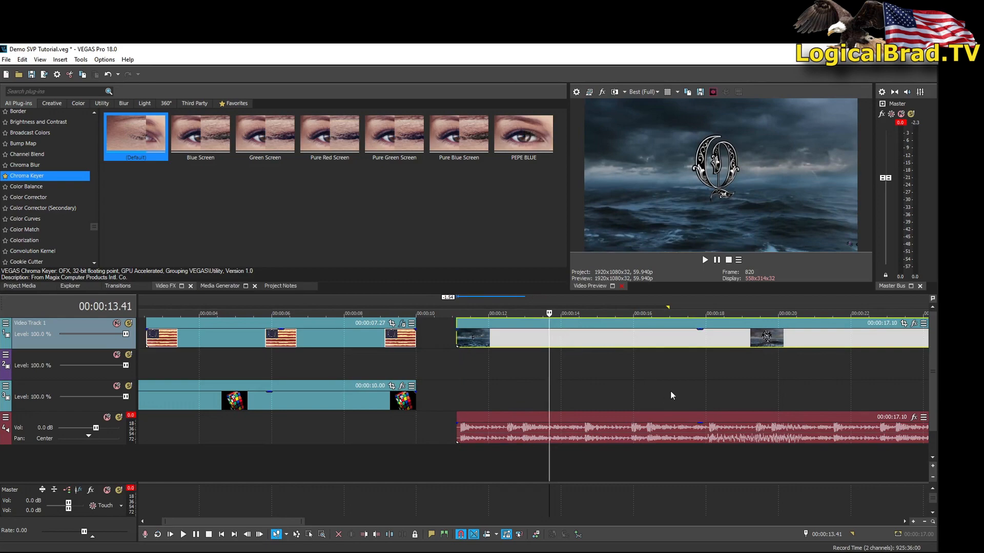
Step: Shift the ungrouped audio clip 1.02 later than the ocean logo video and select both clips
scroll(672, 388, "down", 1)
scroll(666, 388, "up", 1)
scroll(548, 420, "up", 1)
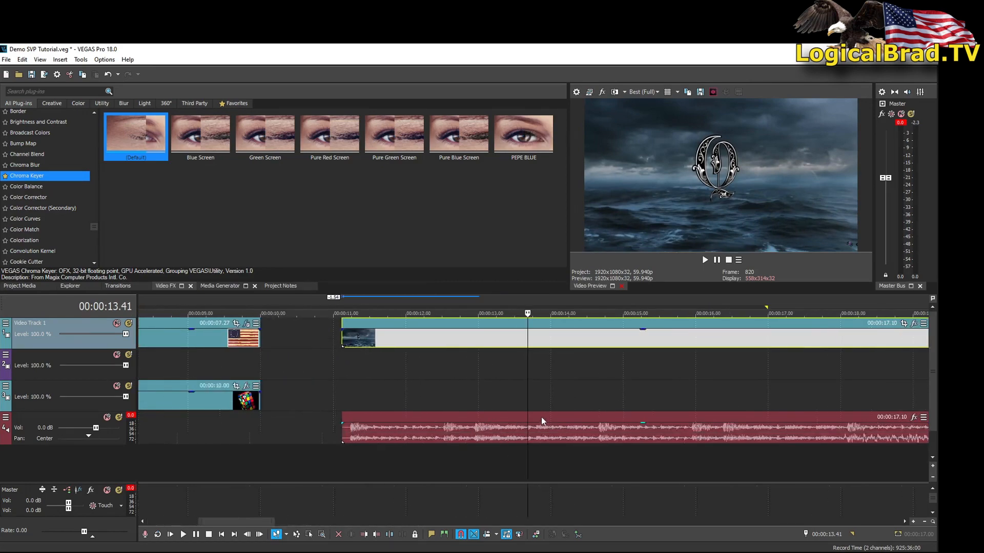
mouse_move(524, 420)
left_mouse_down()
mouse_move(626, 411)
mouse_move(452, 419)
mouse_move(509, 418)
left_mouse_up()
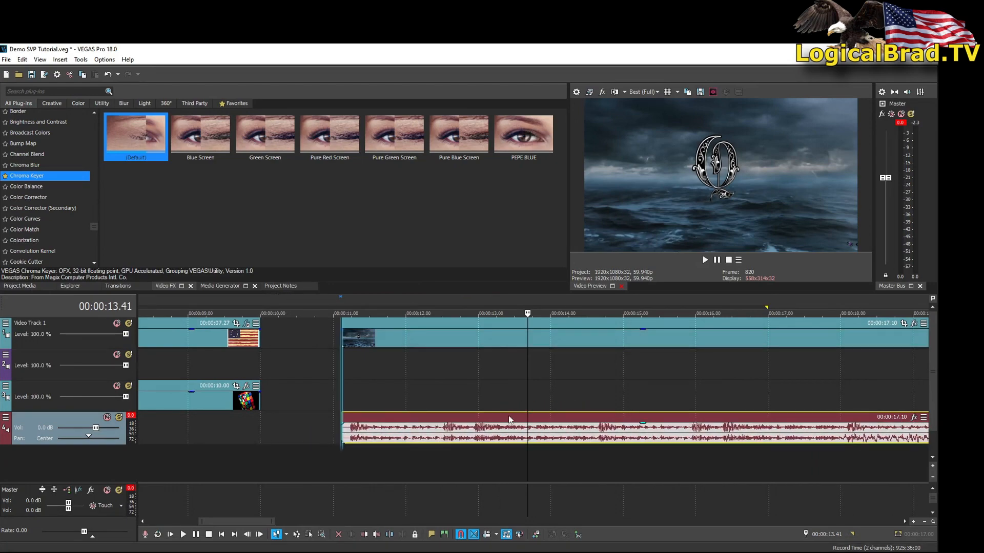
left_click(509, 418)
left_click_drag(442, 417, 522, 413)
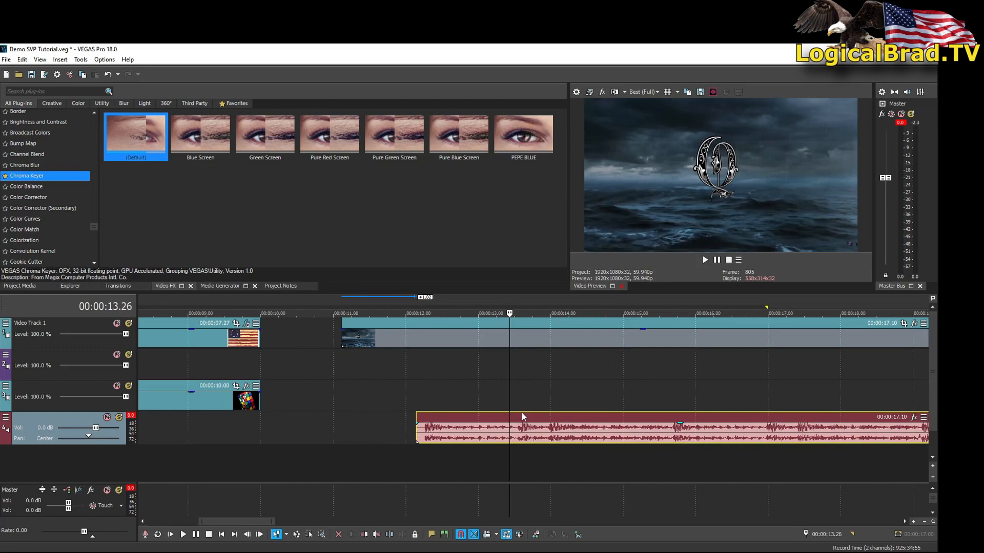
left_click(538, 338, "ctrl")
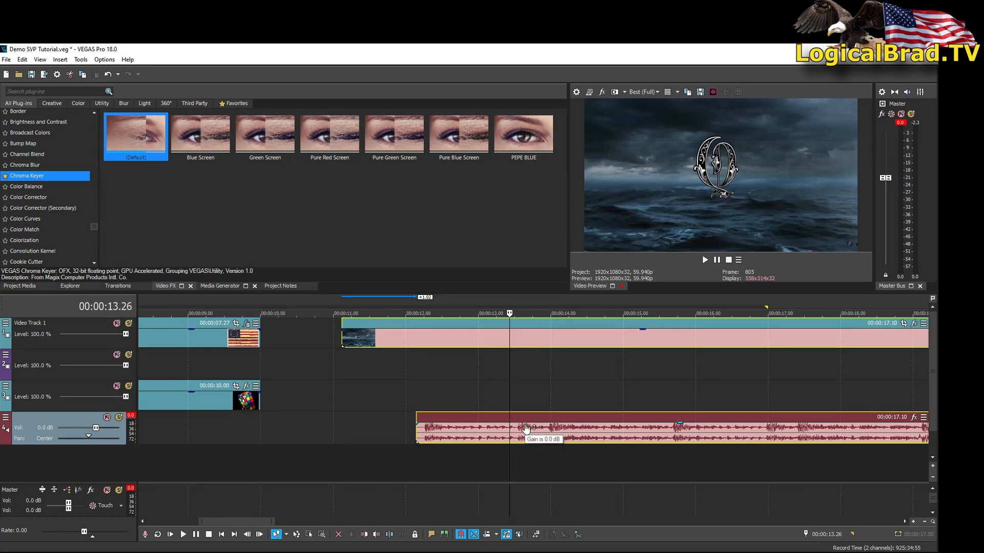
Step: Add the flag clip to the selection, then select it alone and shift the ocean logo video with its audio forward by 0.06
left_click(196, 337)
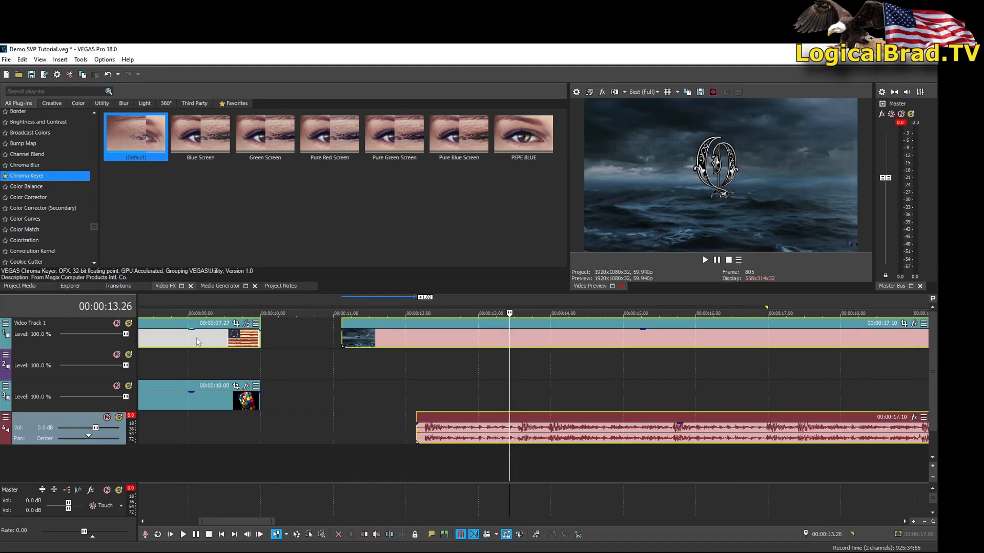
left_click(228, 339)
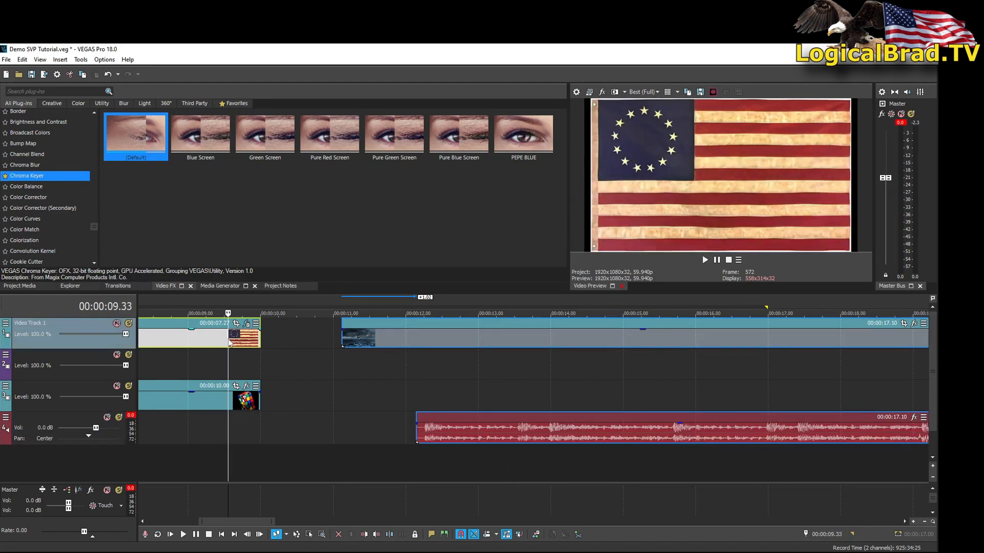
left_click_drag(375, 319, 353, 330)
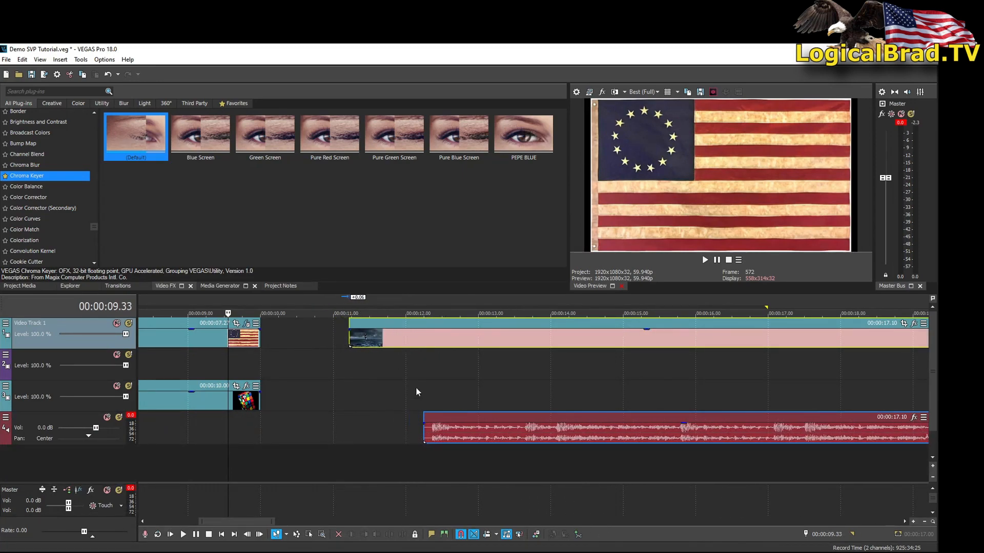
Step: Move the audio clip 1.02 earlier to line up with the start of the ocean logo video, and select both clips
left_click(485, 428)
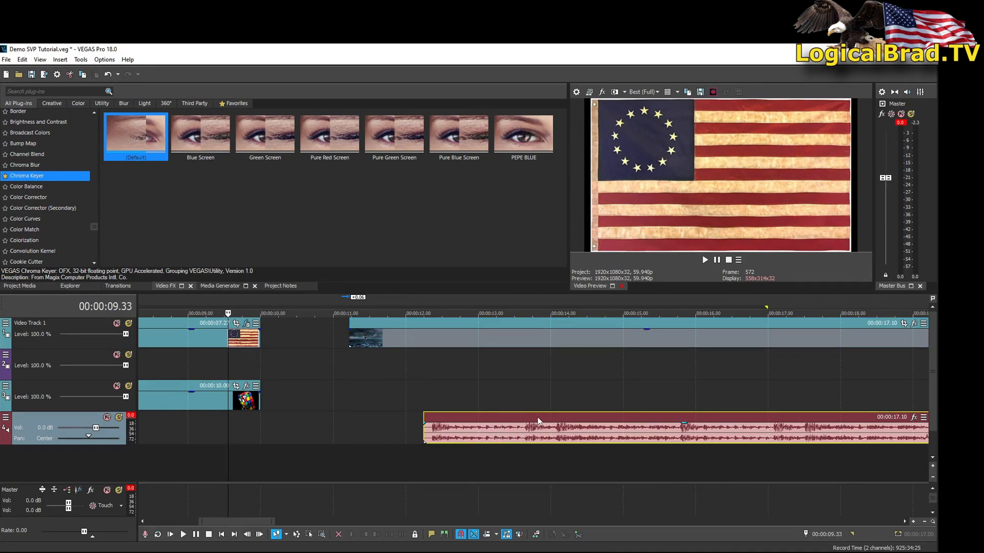
left_click_drag(552, 418, 464, 419)
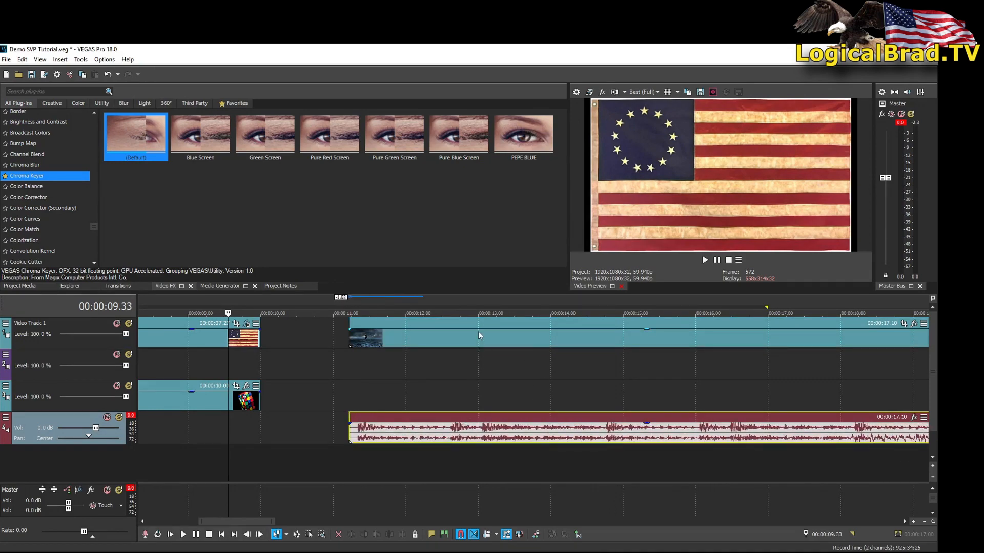
left_click(463, 335)
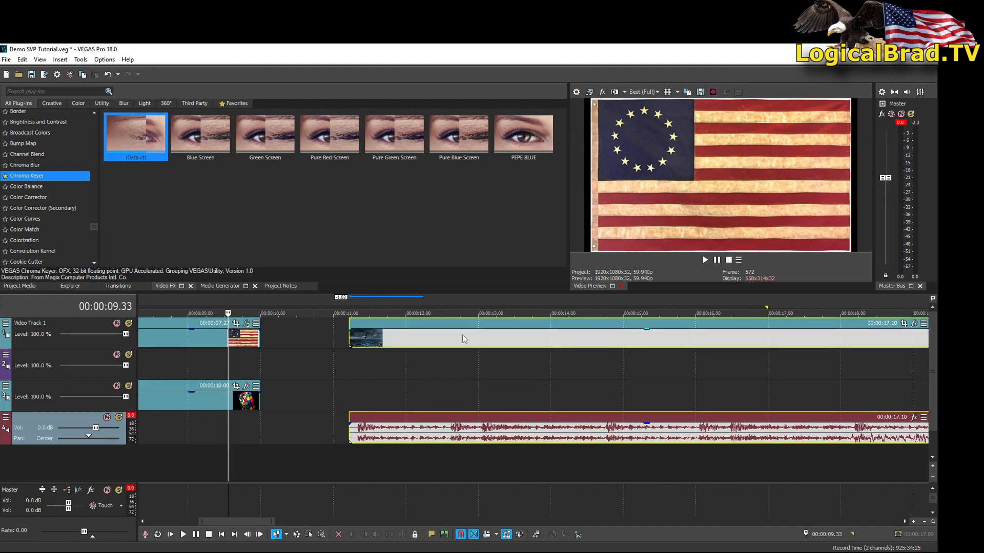
Step: Move the ocean logo video and audio earlier by 2.13 and another 0.30, overlapping the flag clip with a 1.30 Page Roll transition
scroll(494, 393, "down", 3)
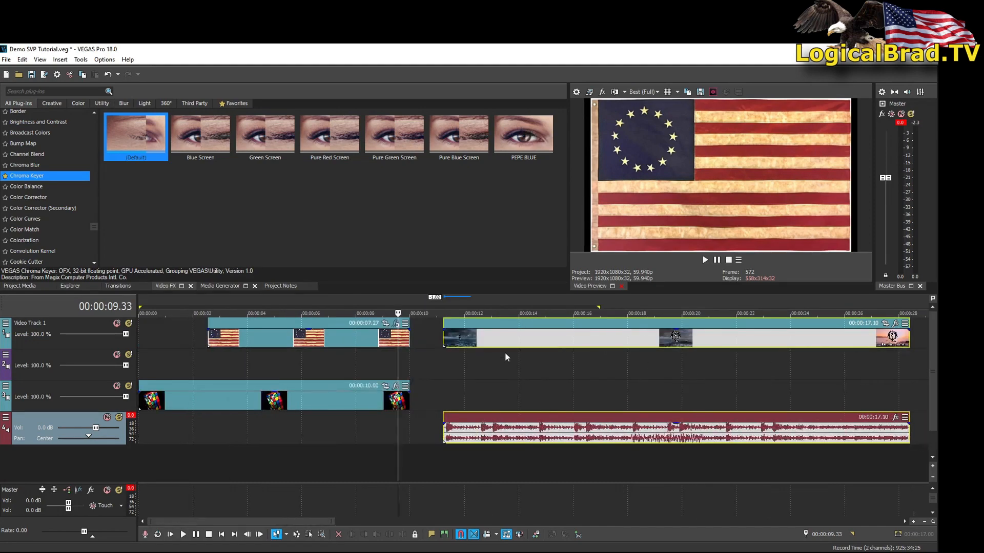
left_click_drag(538, 331, 481, 327)
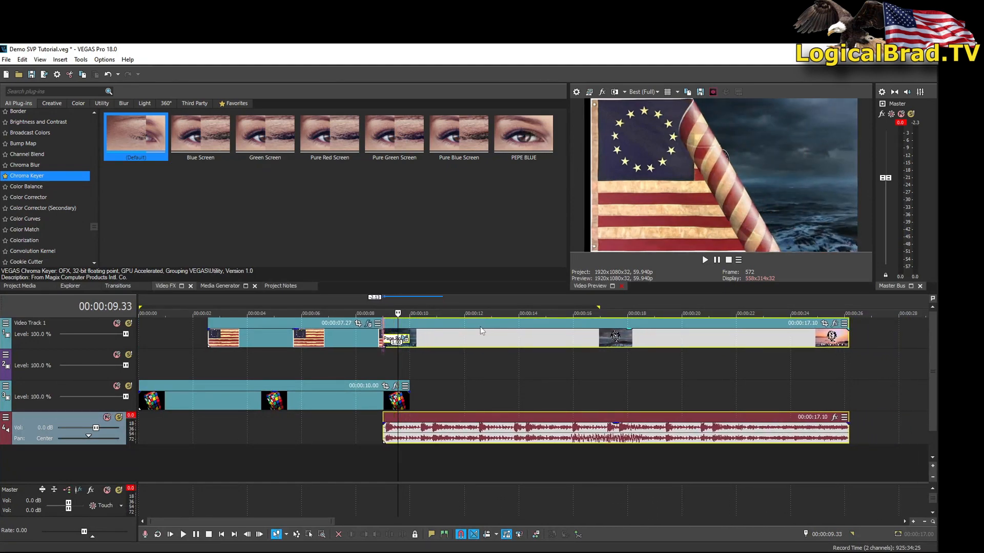
scroll(418, 377, "up", 4)
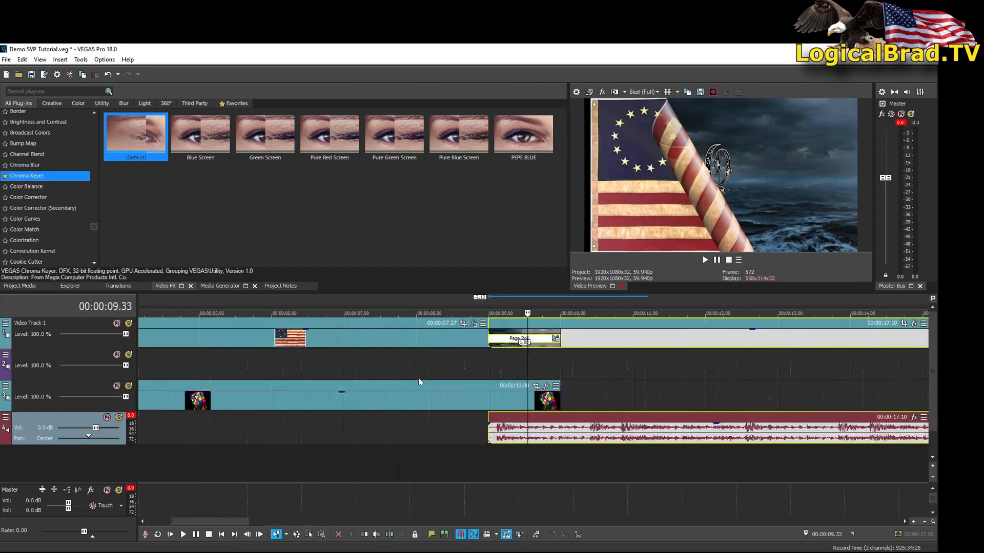
scroll(418, 381, "up", 2)
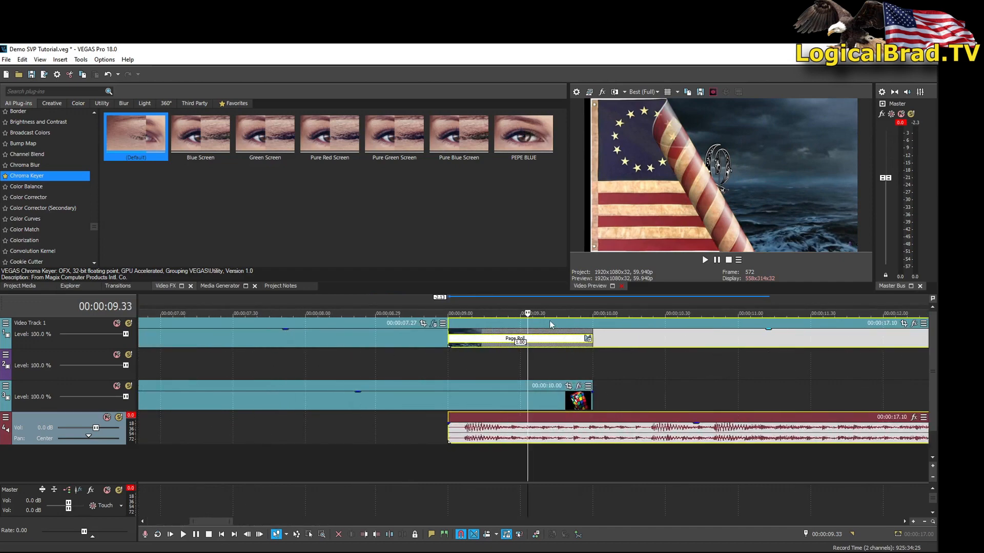
left_click_drag(550, 321, 478, 323)
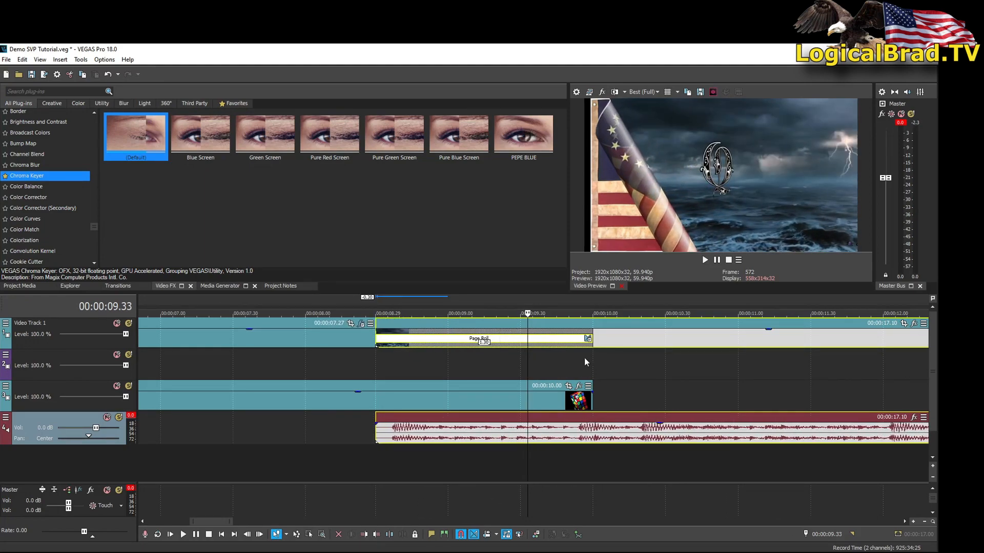
scroll(632, 356, "down", 5)
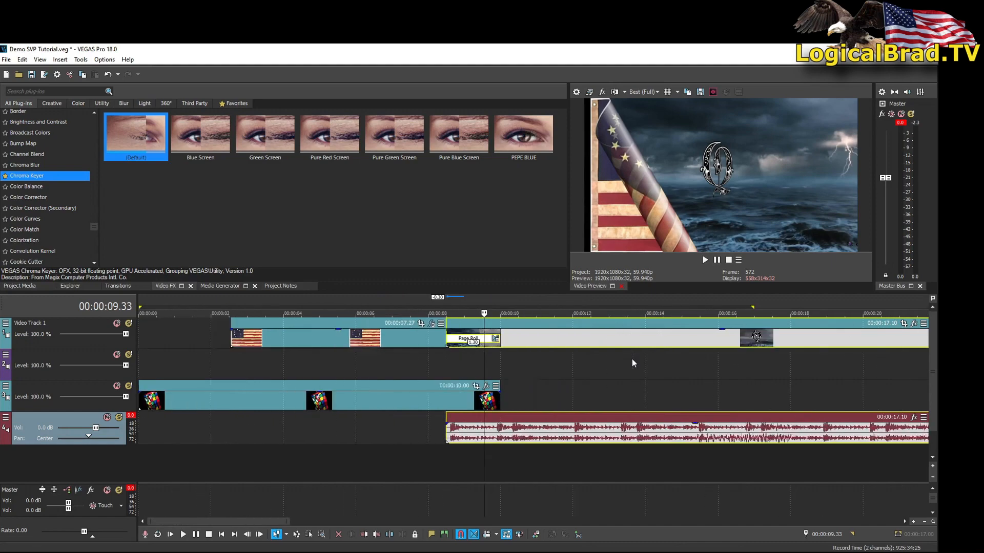
scroll(632, 359, "down", 2)
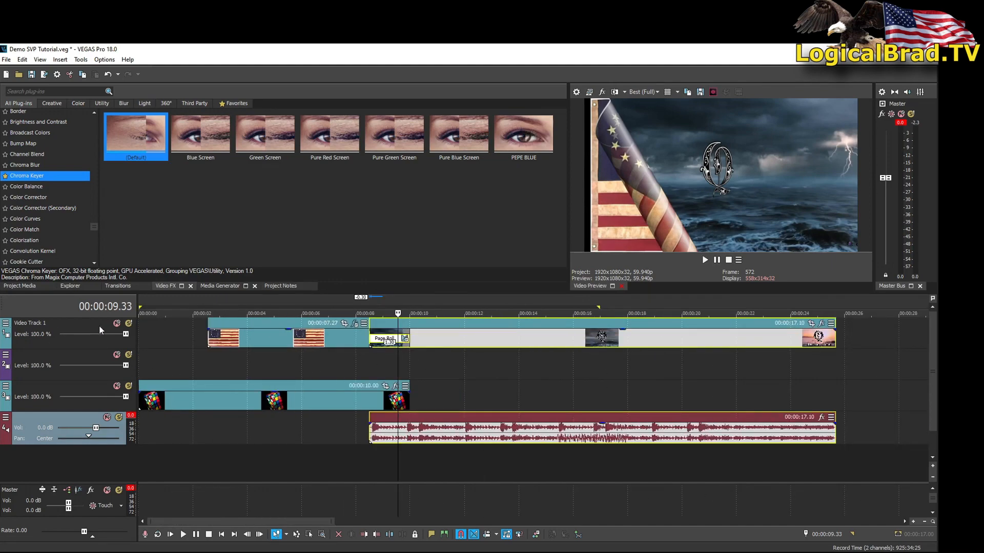
Step: Try muting Video Track 1 and soloing it, switching each one back off
left_click(117, 325)
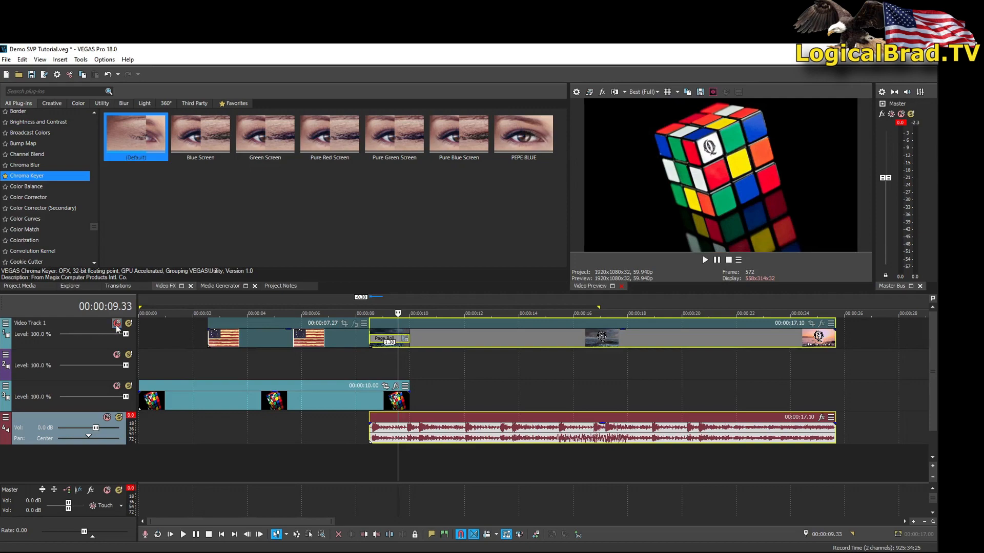
left_click(115, 325)
left_click(128, 325)
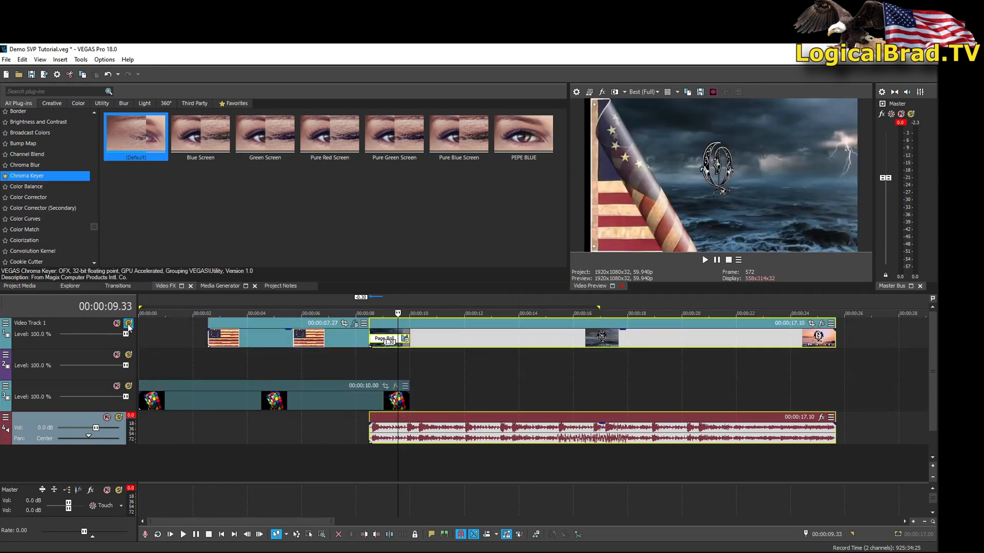
left_click(129, 324)
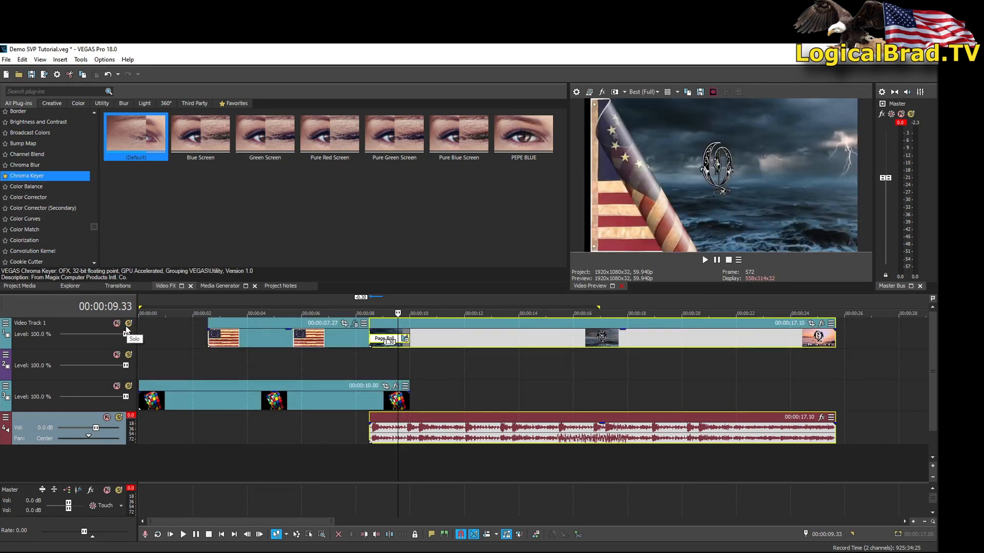
Step: Add the Track Motion control to the visible button set of all video track headers
left_click(70, 327)
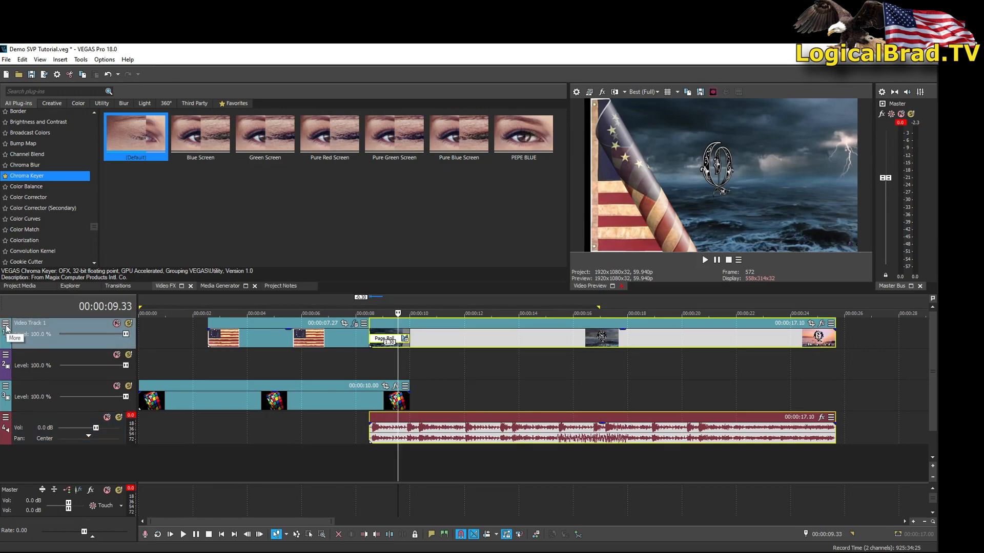
left_click(7, 325)
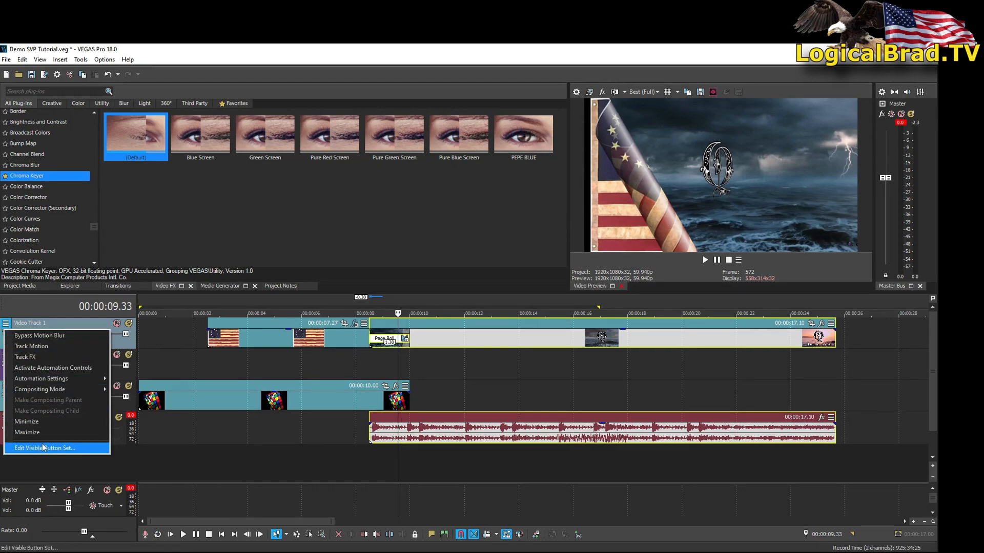
left_click(79, 445)
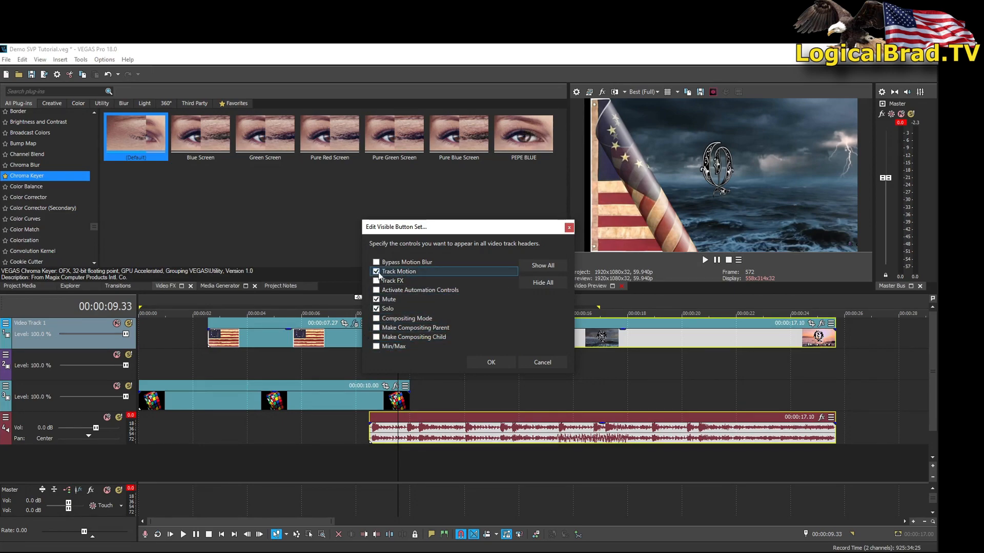
left_click(487, 359)
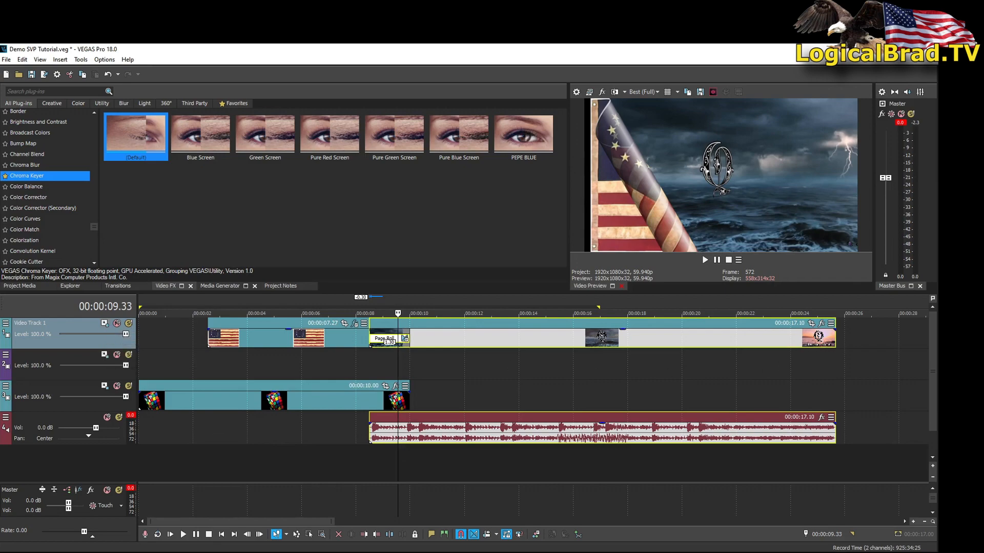
Step: Place the beach image on the second video track and the Rubik's cube image on Video Track 1, both at 00:00:27.40
left_click(890, 348)
scroll(890, 344, "down", 2)
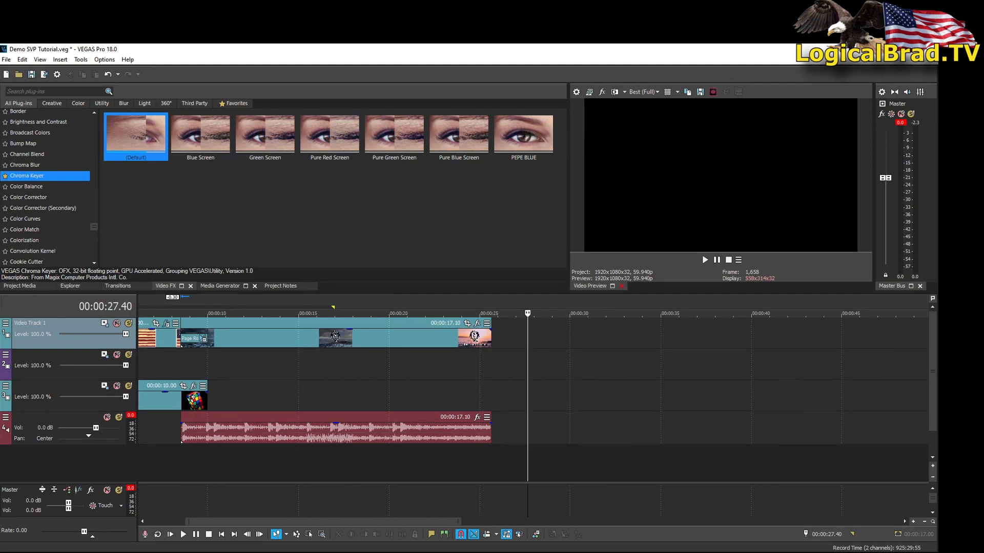
left_click_drag(983, 333, 531, 353)
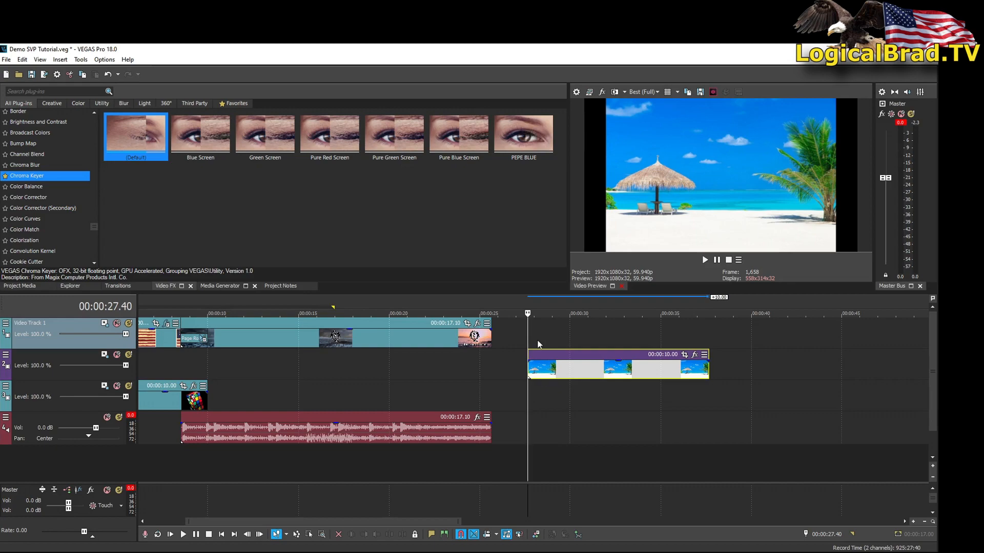
left_click_drag(983, 333, 535, 347)
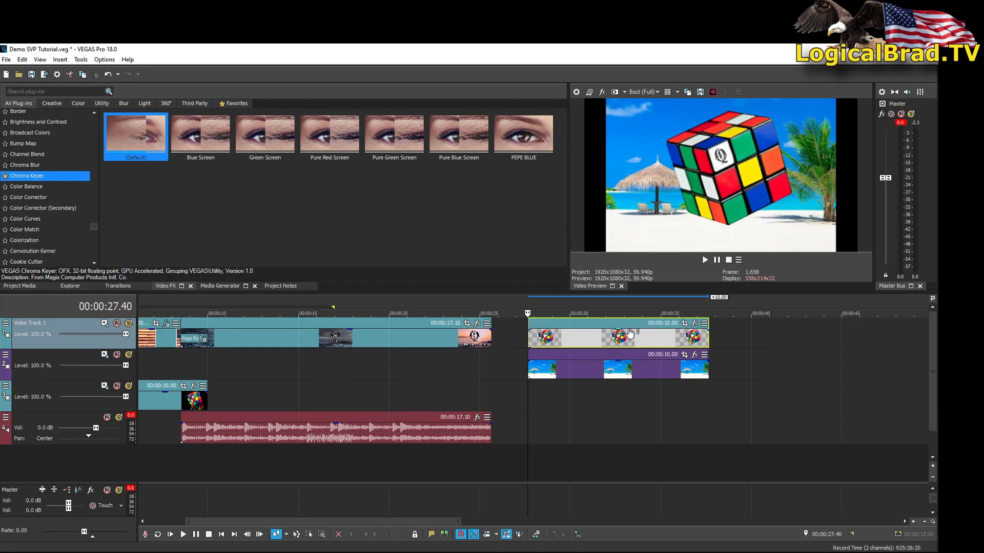
Step: Open Event Pan/Crop for the beach image, enlarge and reposition its window, and match the crop to the output aspect
scroll(590, 343, "up", 6)
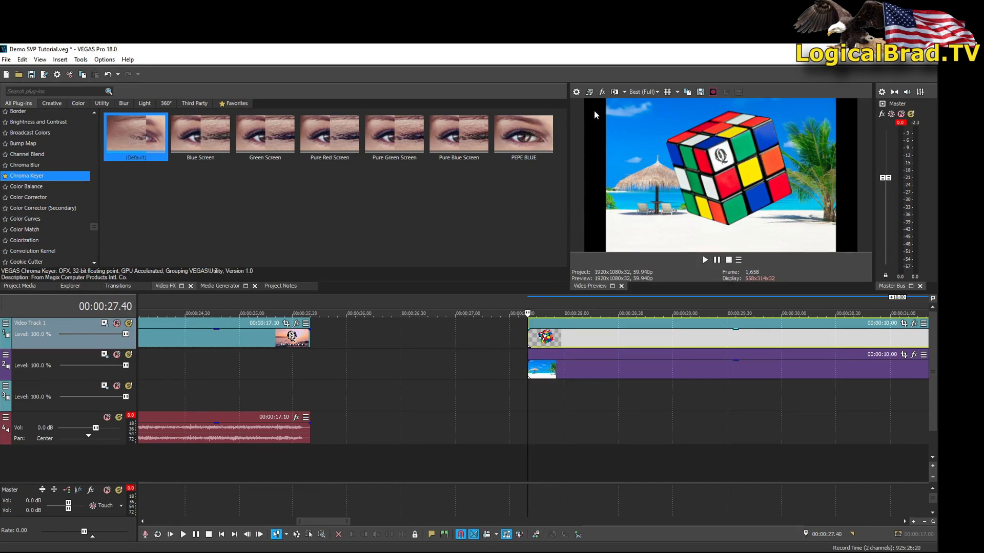
left_click(904, 355)
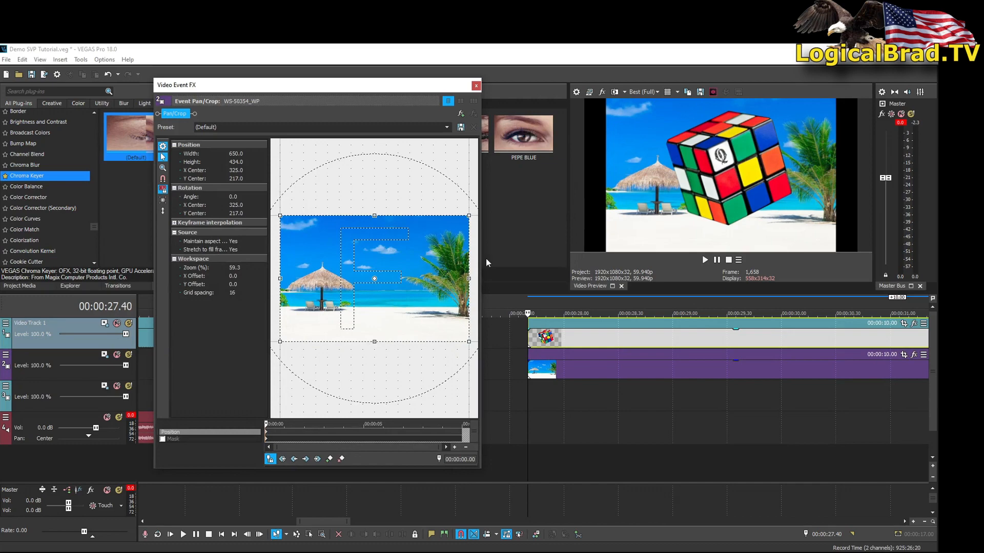
left_click_drag(480, 260, 600, 259)
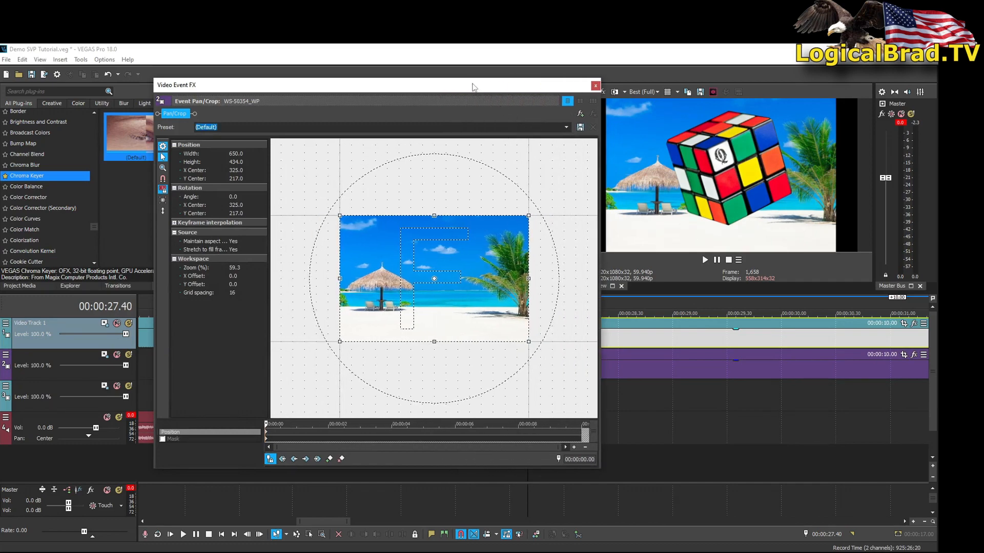
left_click_drag(472, 87, 367, 91)
right_click(298, 277)
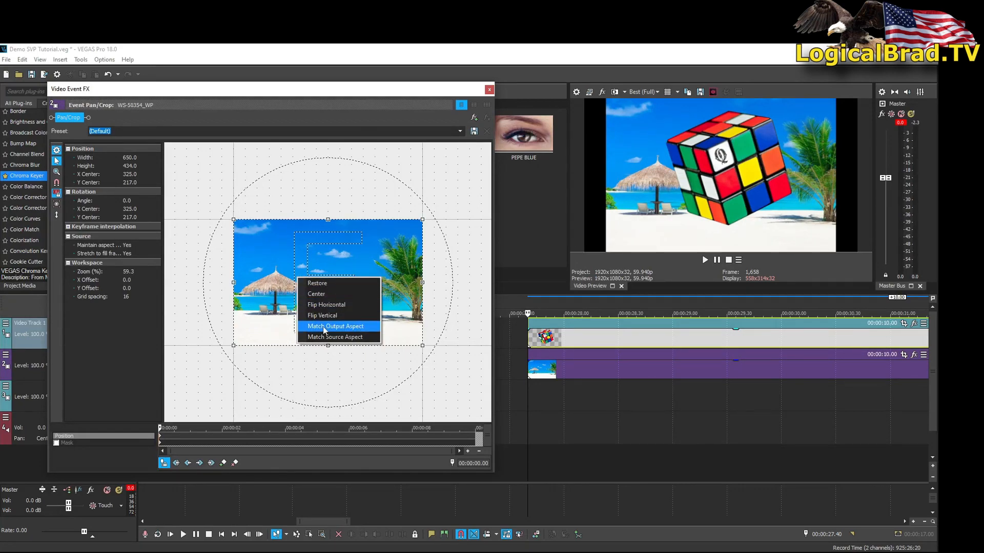
left_click(323, 327)
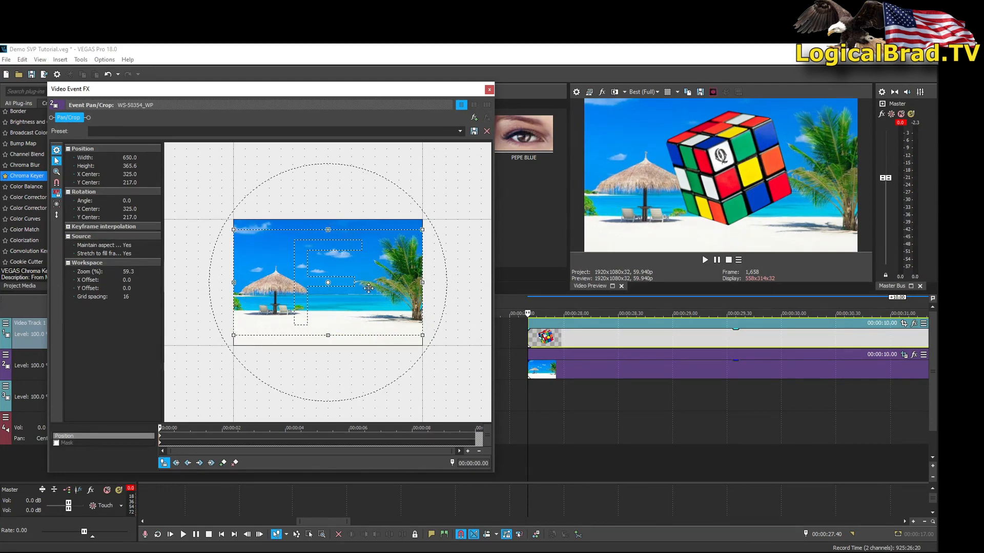
Step: Try moving the beach image's crop frame down to Y center 237.2, then change the movement constraint and move it freely
mouse_move(365, 295)
left_mouse_down()
mouse_move(364, 286)
mouse_move(366, 305)
left_mouse_up()
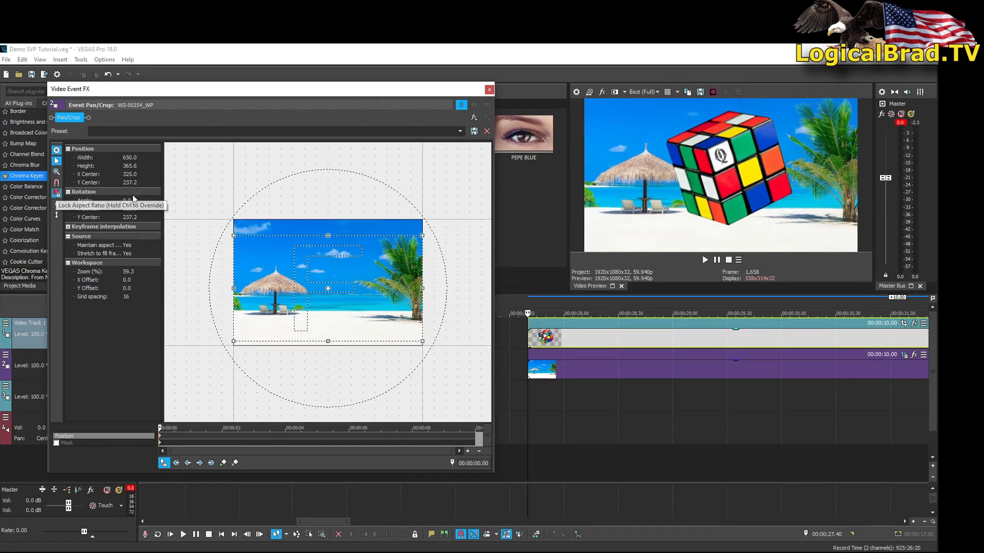
mouse_move(235, 237)
left_mouse_down()
mouse_move(252, 246)
mouse_move(234, 234)
left_mouse_up()
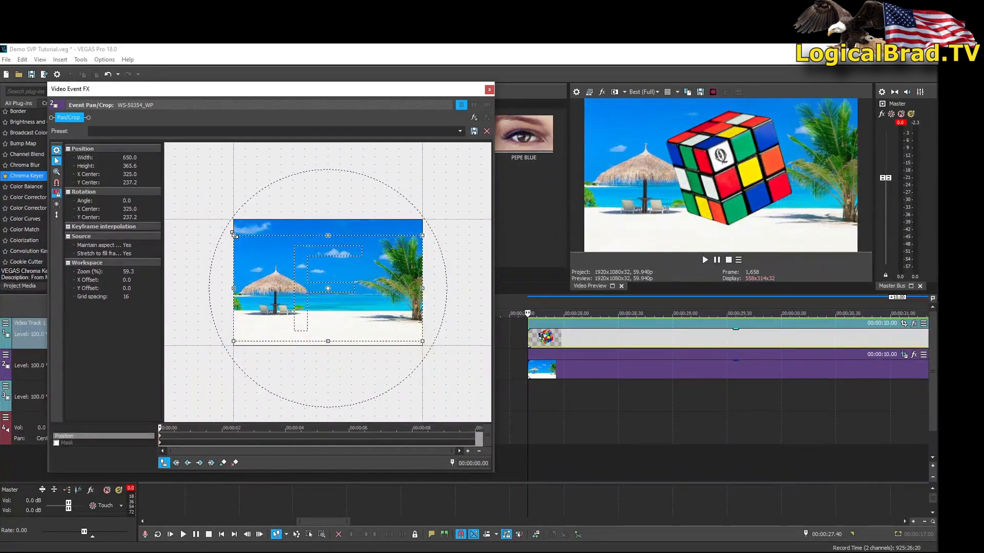
left_click(56, 216)
mouse_move(329, 283)
left_mouse_down()
mouse_move(324, 314)
mouse_move(344, 231)
mouse_move(329, 280)
left_mouse_up()
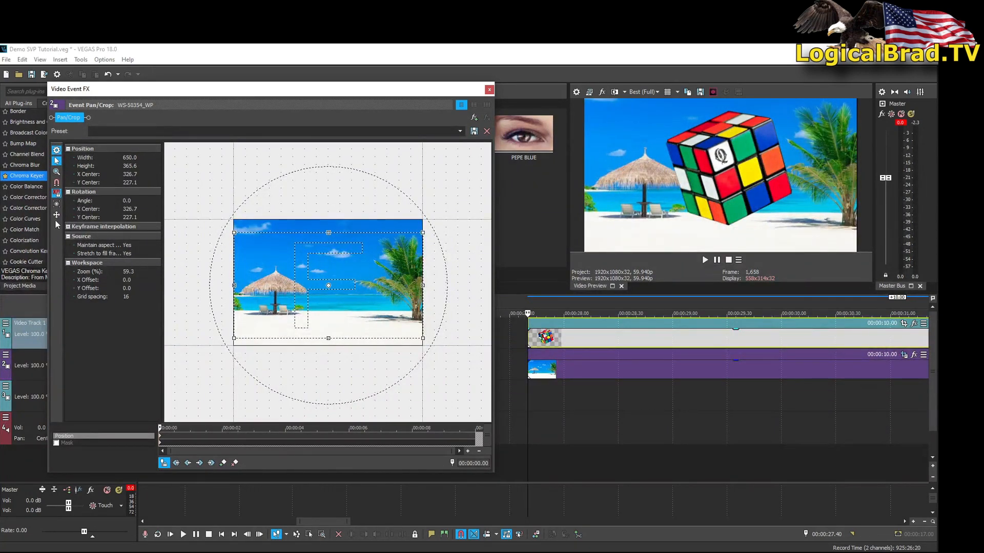
Step: Position the beach image's crop frame at X center 325.0 and Y center 200.1 while switching between movement constraints
left_click_drag(283, 268, 282, 262)
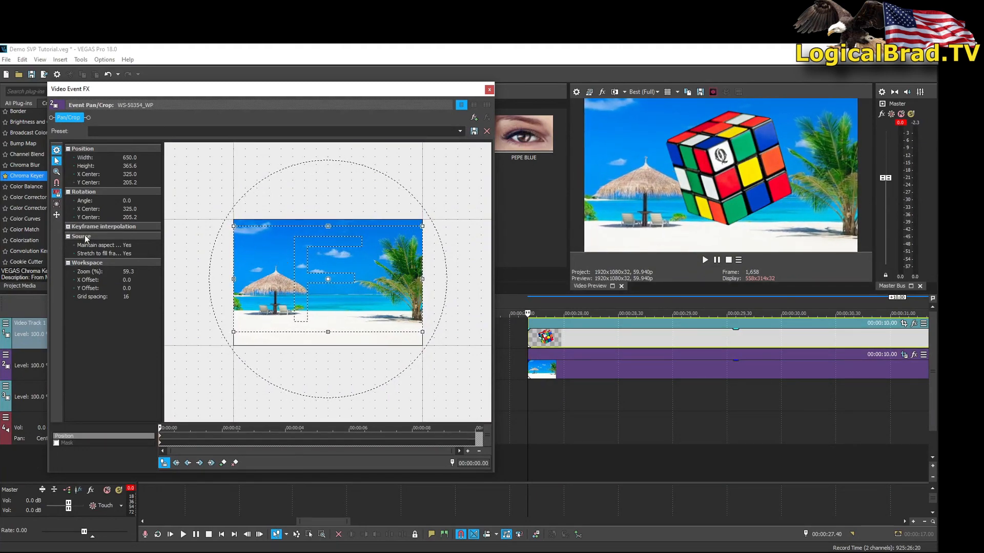
left_click(56, 215)
mouse_move(343, 299)
left_mouse_down()
mouse_move(342, 277)
mouse_move(341, 334)
mouse_move(338, 298)
left_mouse_up()
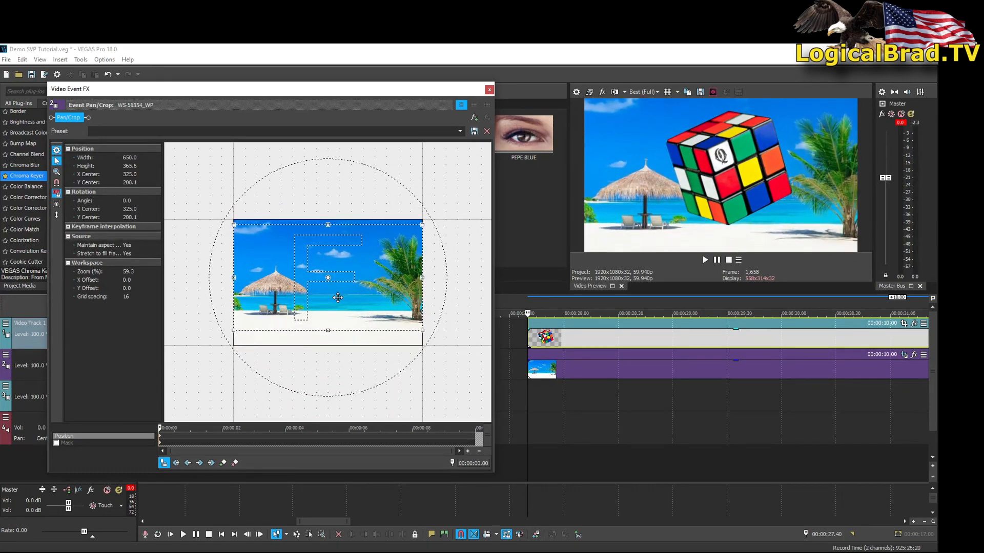
left_click(57, 216)
mouse_move(285, 285)
left_mouse_down()
mouse_move(303, 286)
mouse_move(259, 285)
mouse_move(286, 286)
left_mouse_up()
Step: Try narrowing the crop frame to a width of 360.0 with the aspect ratio unlocked, and undo that change
left_click(57, 218)
left_click_drag(230, 275, 316, 281)
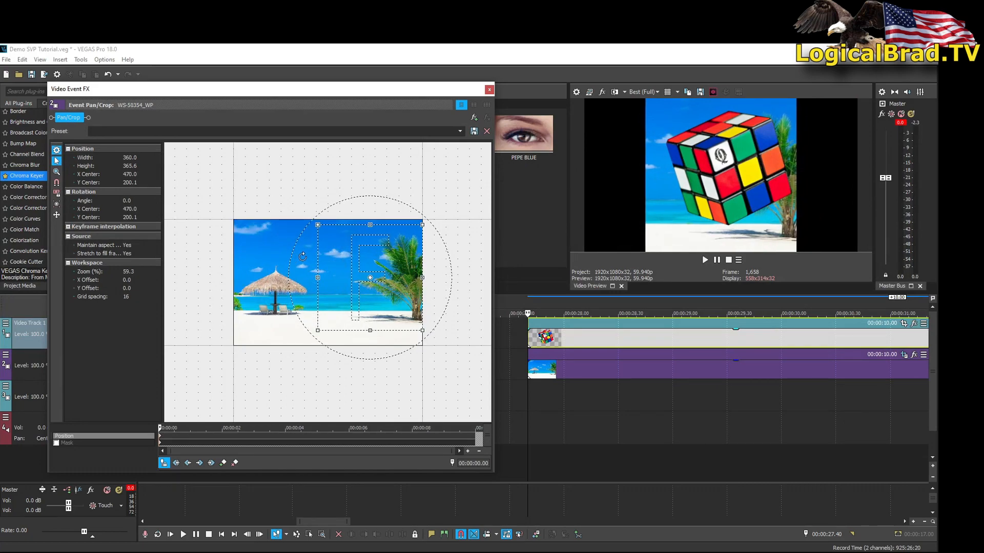
key("ctrl+z")
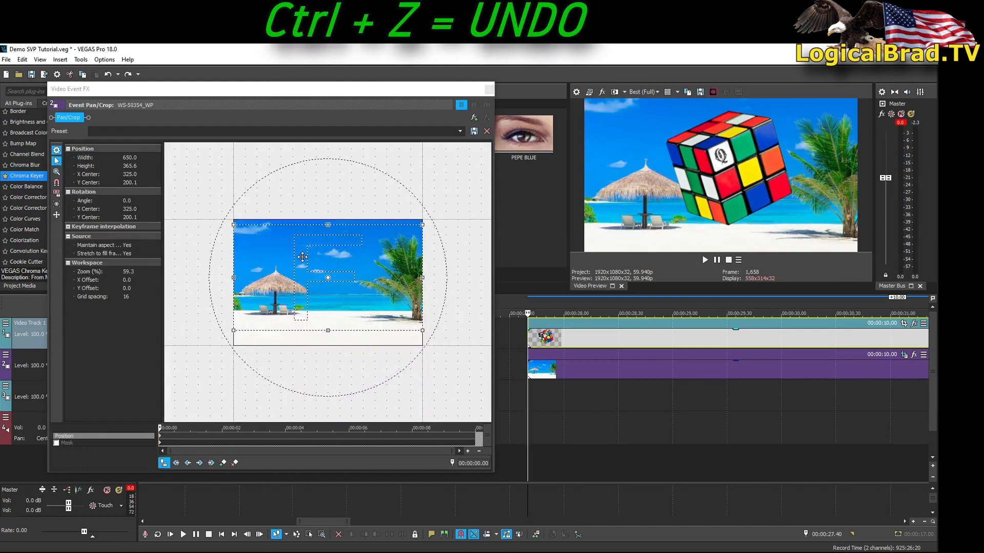
Step: Save the project, and redo and undo the narrowing of the beach image's crop frame twice
key("ctrl+s")
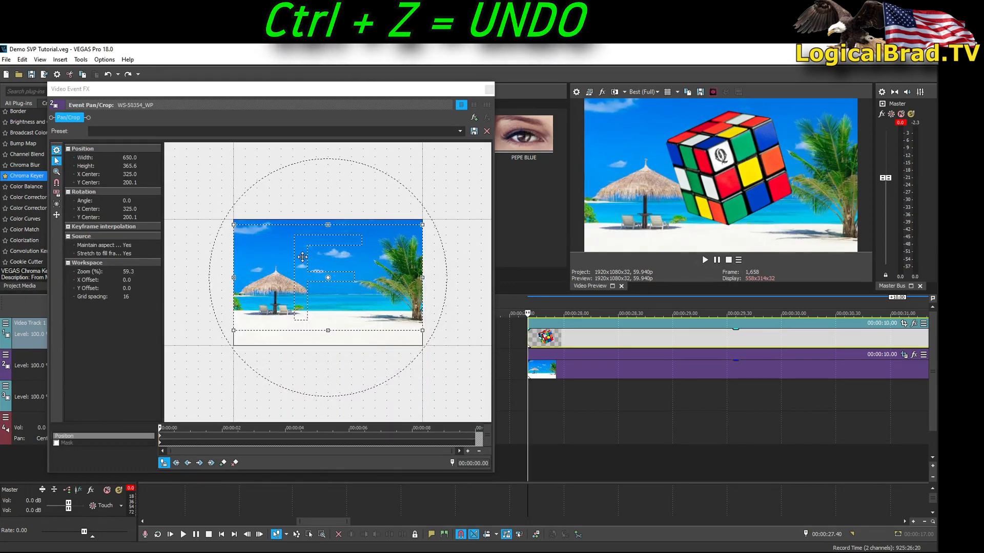
key("ctrl+y")
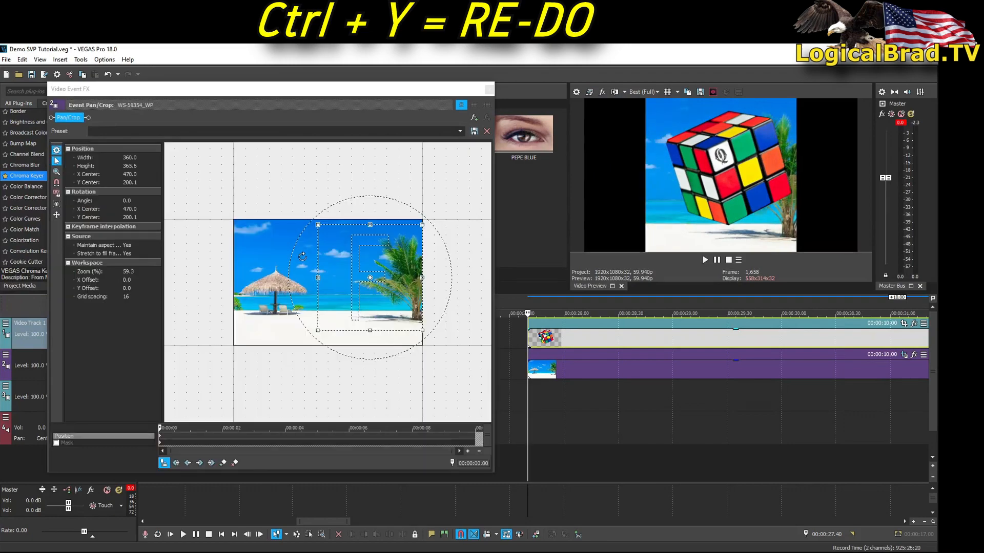
key("ctrl+z")
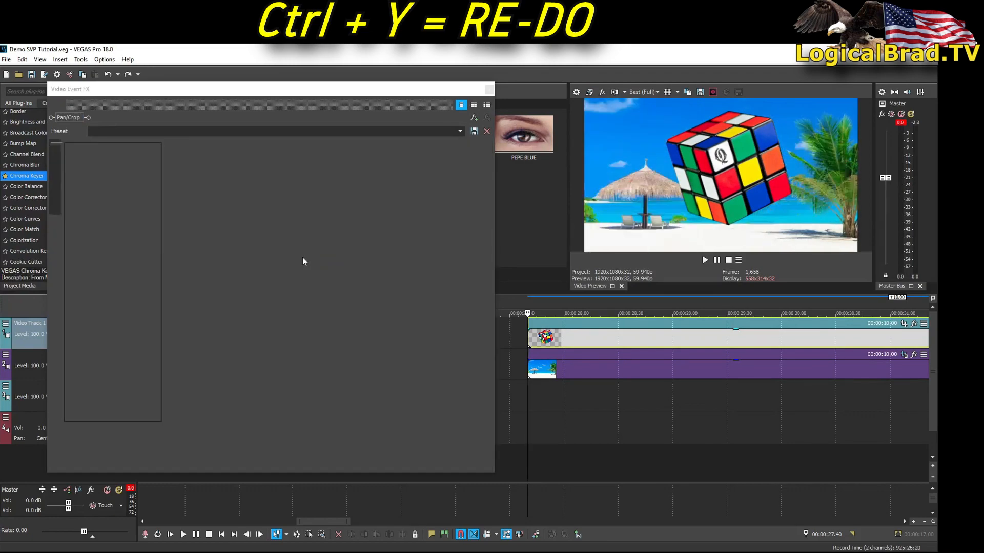
key("ctrl+y")
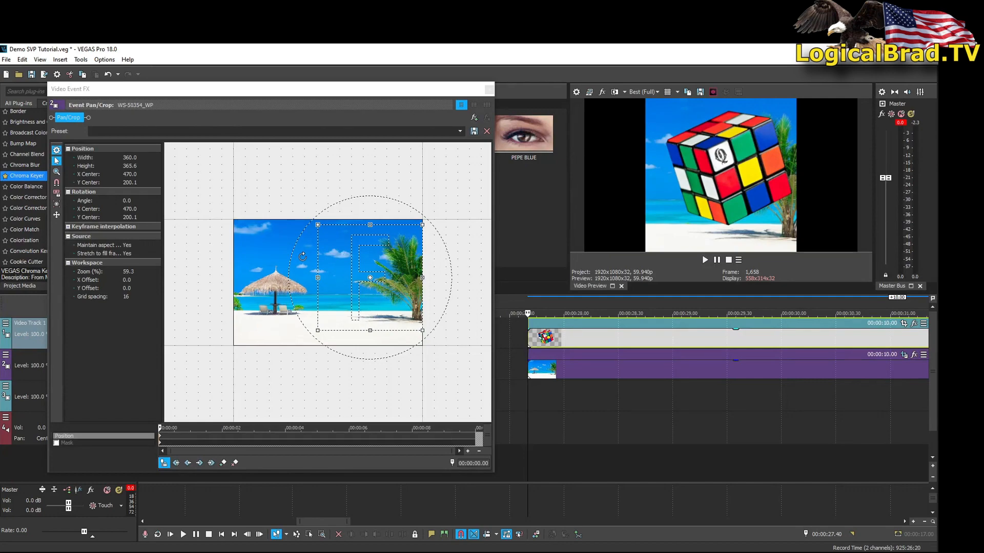
key("ctrl+z")
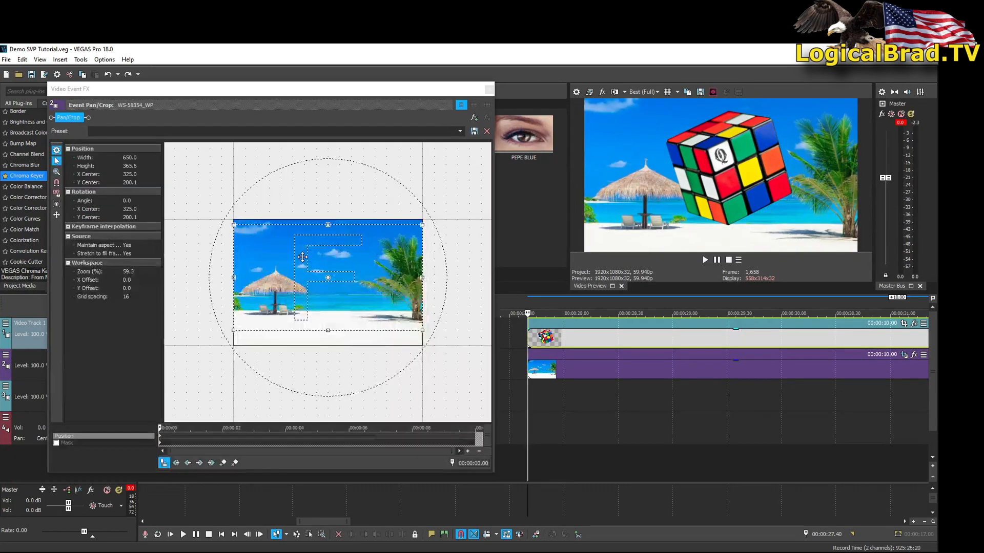
Step: Lock the crop frame's aspect ratio and resize it about its center to 614.0 wide by 345.4 high
left_click(57, 196)
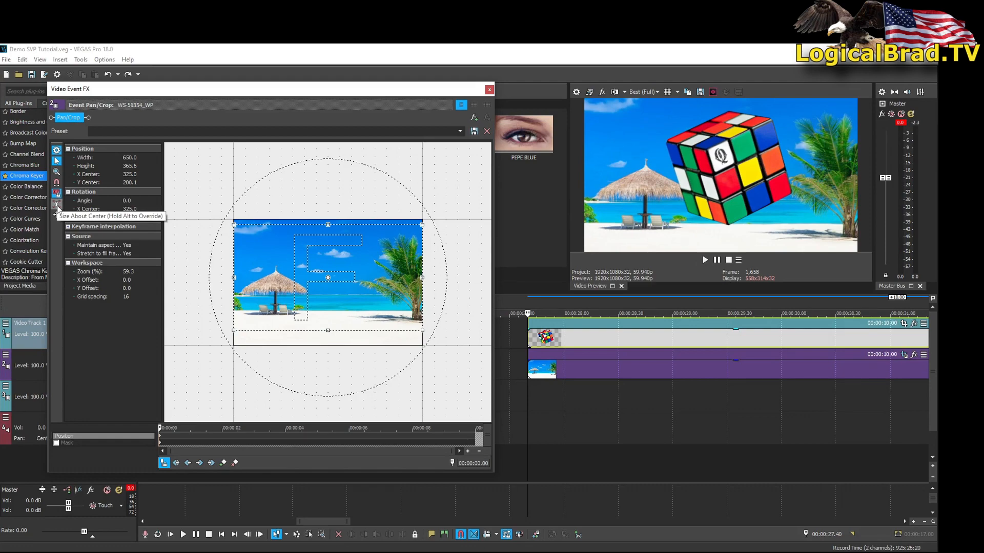
left_click(57, 204)
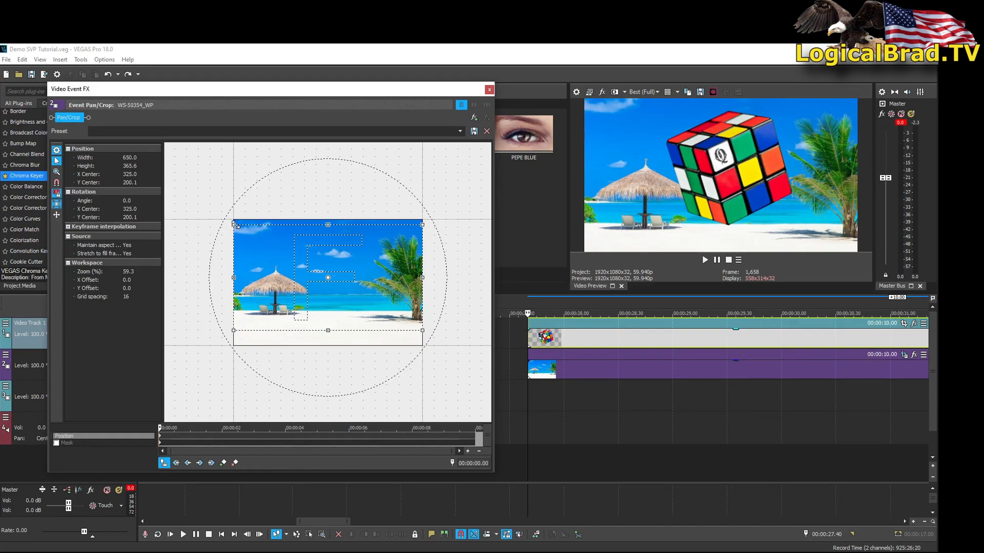
left_click_drag(236, 226, 204, 227)
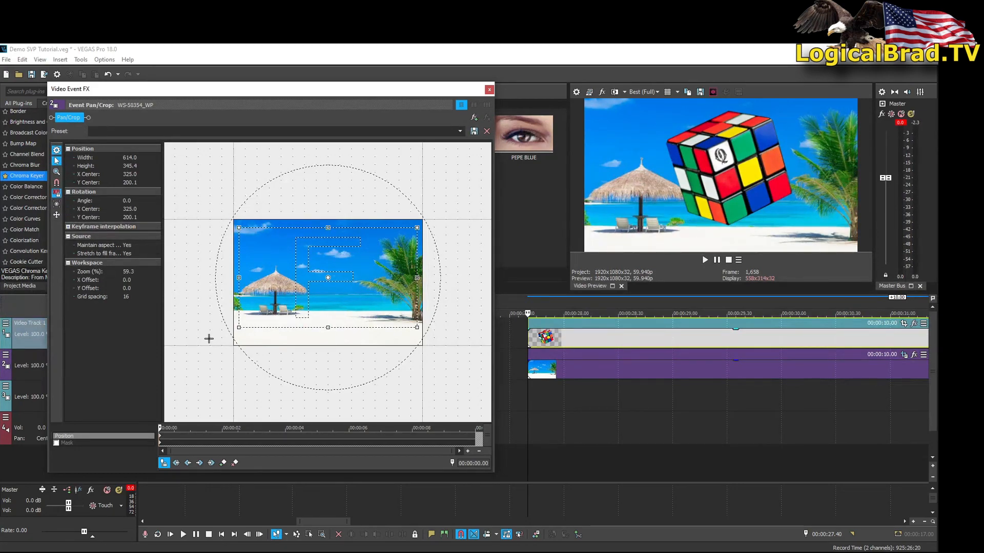
scroll(208, 337, "up", 4)
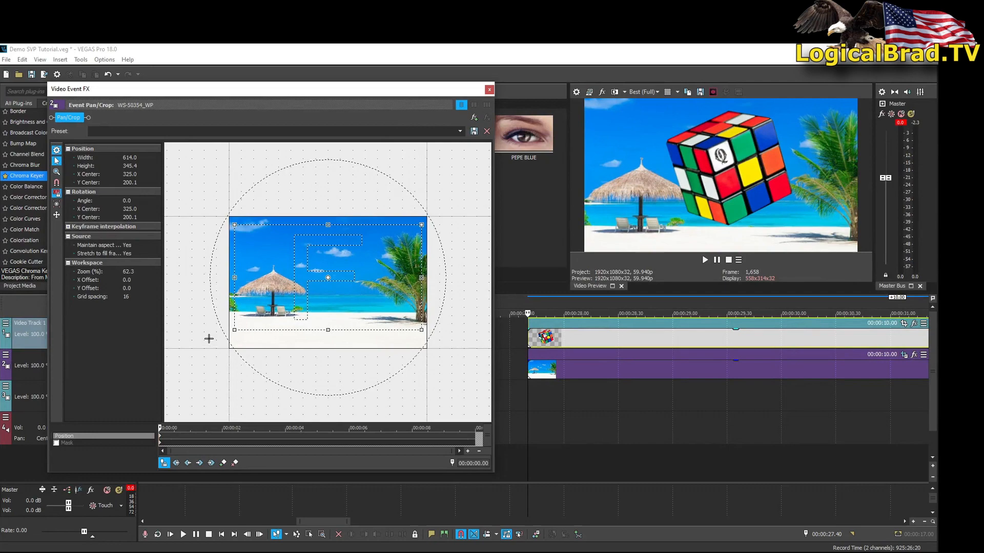
Step: Show the beach image's mask settings and close Event Pan/Crop
left_click(56, 444)
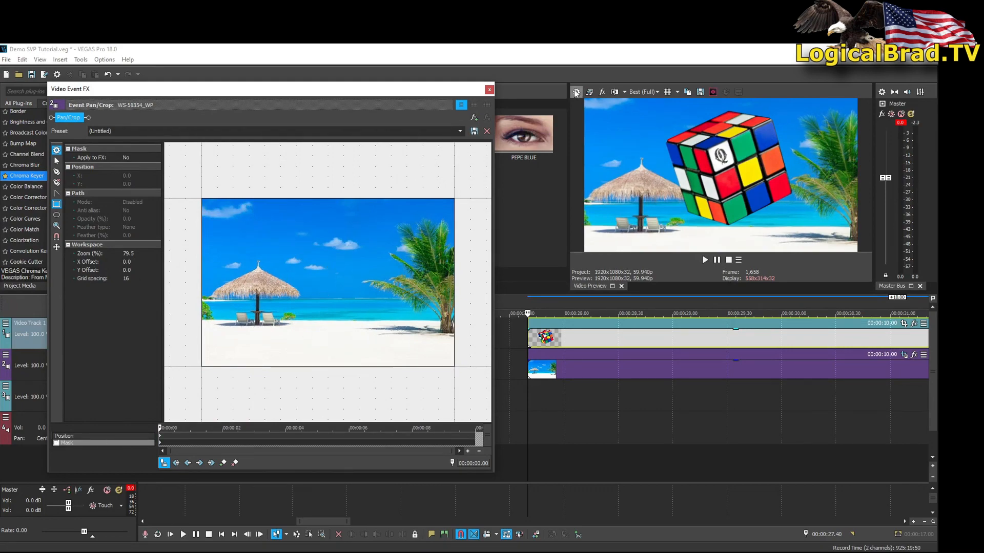
left_click(490, 90)
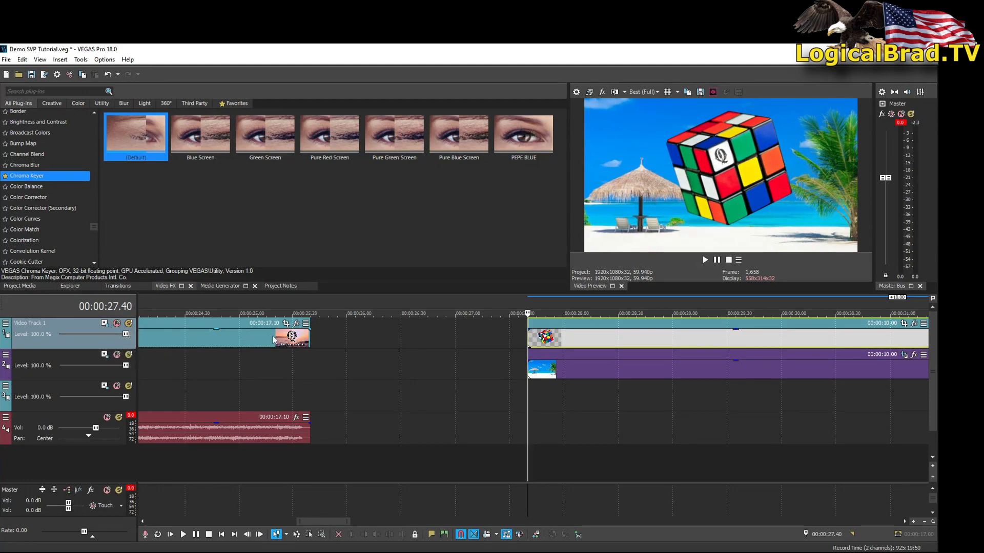
Step: Create a Track Motion position keyframe on Video Track 1 at the sunset clip's end, 00:00:25.39, and locate it under the track
left_click(308, 341)
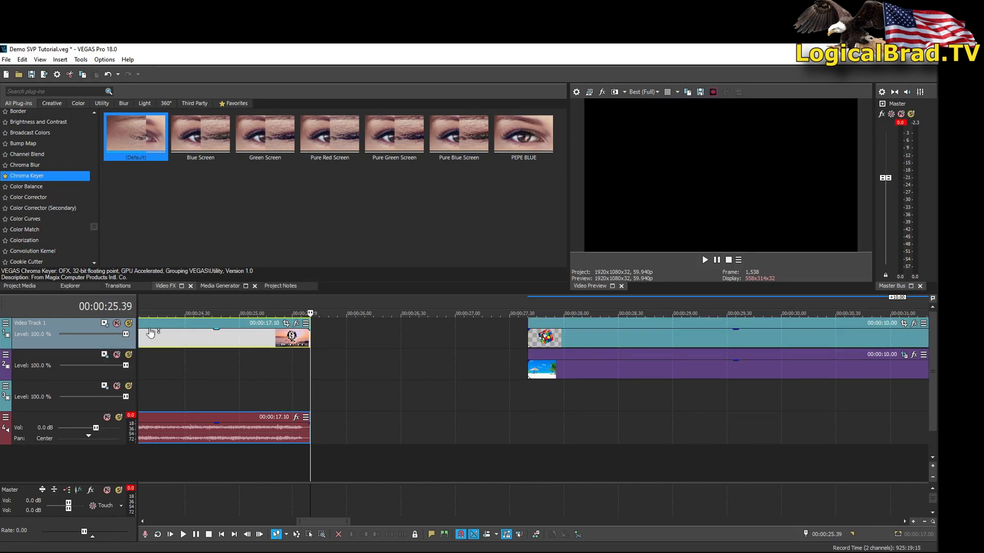
left_click(104, 326)
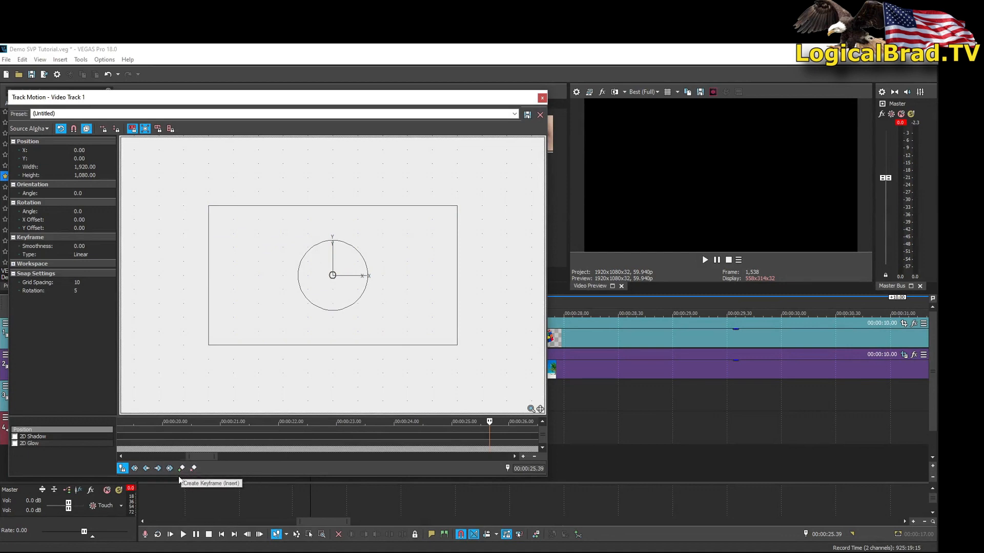
left_click(181, 469)
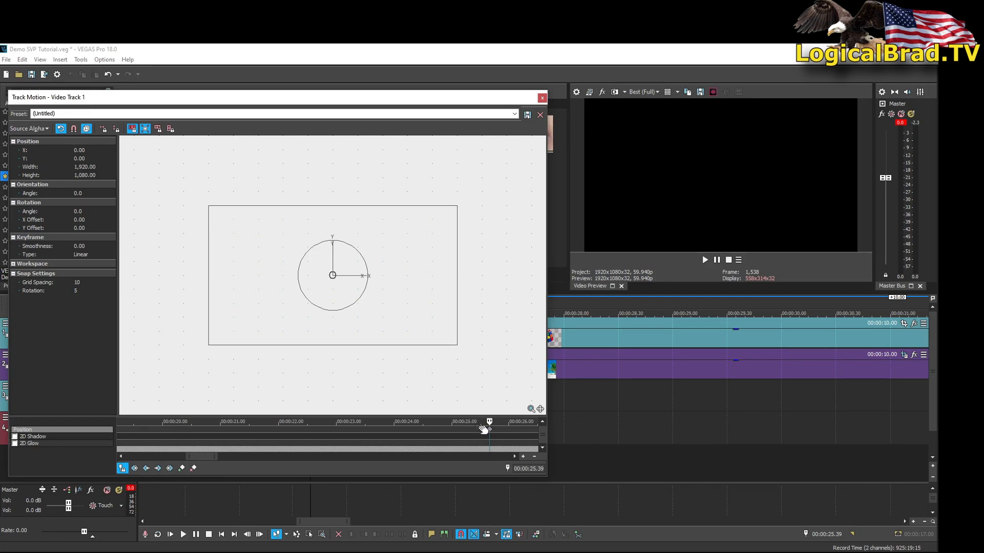
left_click_drag(492, 98, 476, 387)
left_click(306, 359)
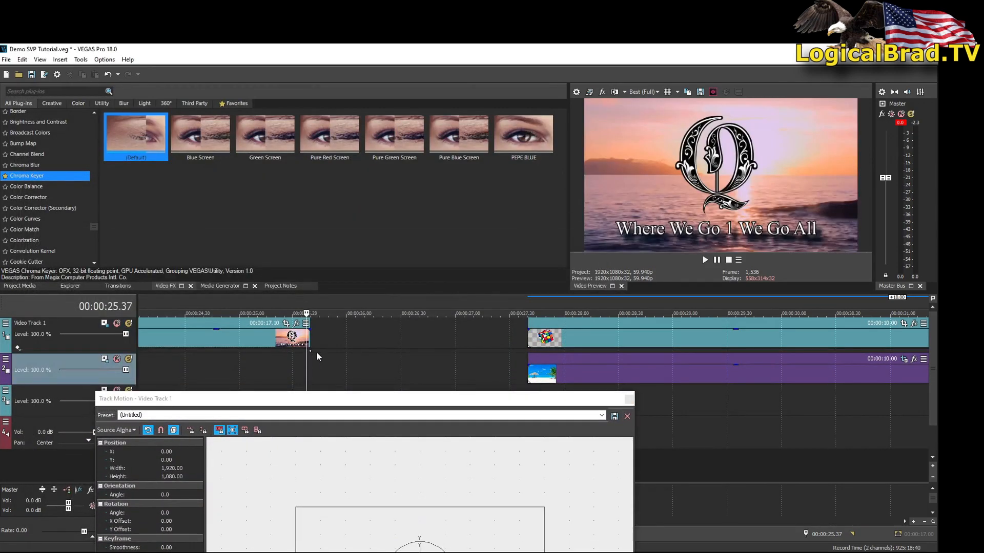
left_click(310, 354)
left_click(310, 354)
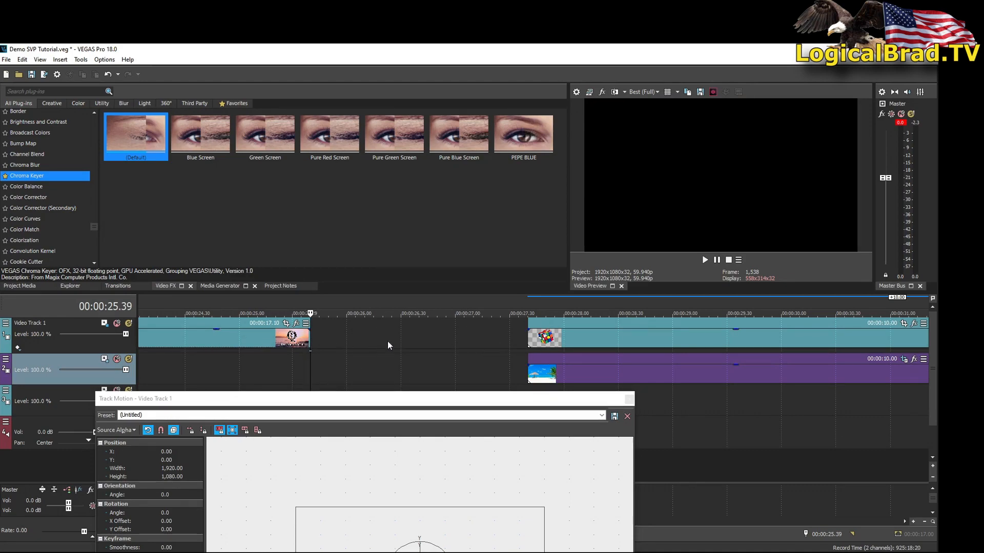
Step: At the cube clip's start, 00:00:27.40, shrink Video Track 1's motion frame to about 744 by 419 in a smaller Track Motion window
left_click(533, 342)
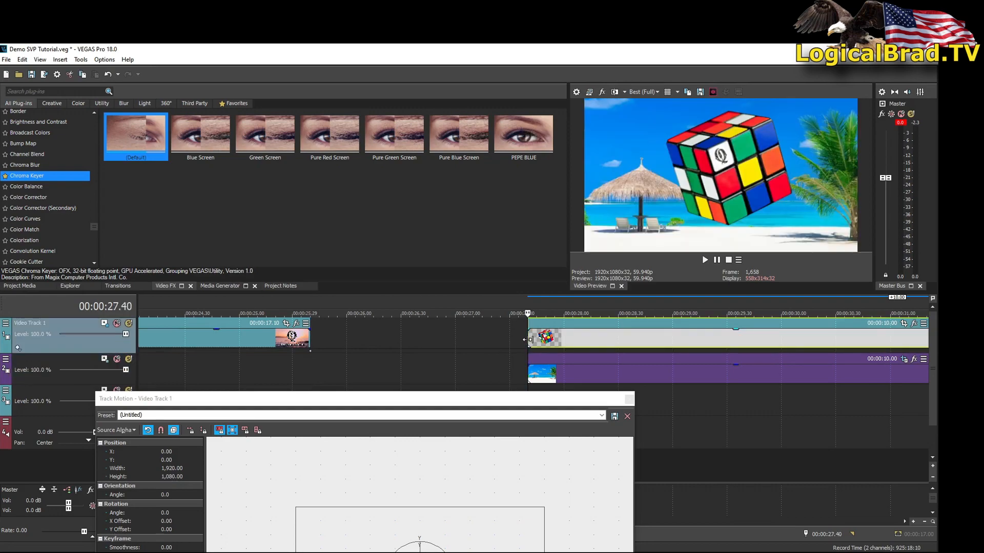
left_click_drag(462, 400, 398, 97)
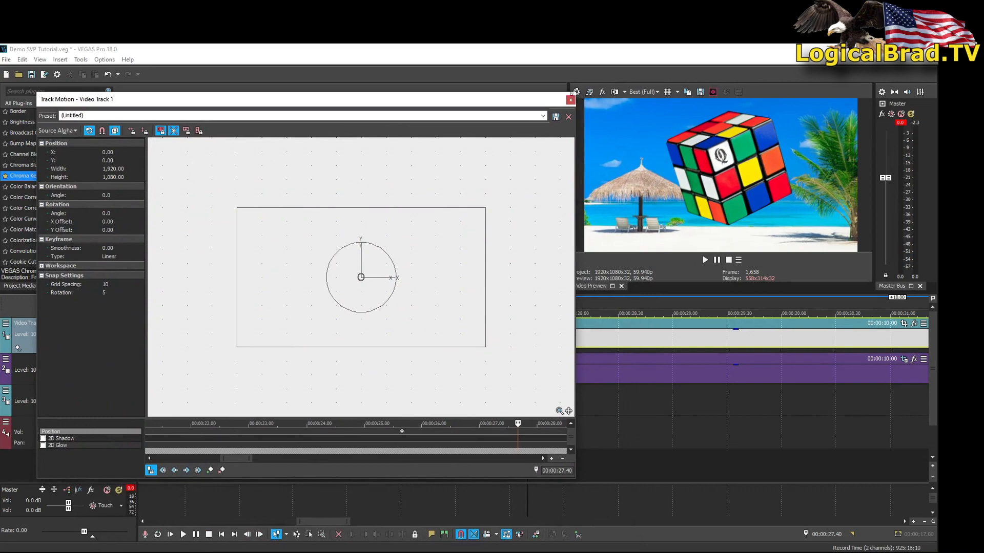
left_click_drag(572, 93, 422, 96)
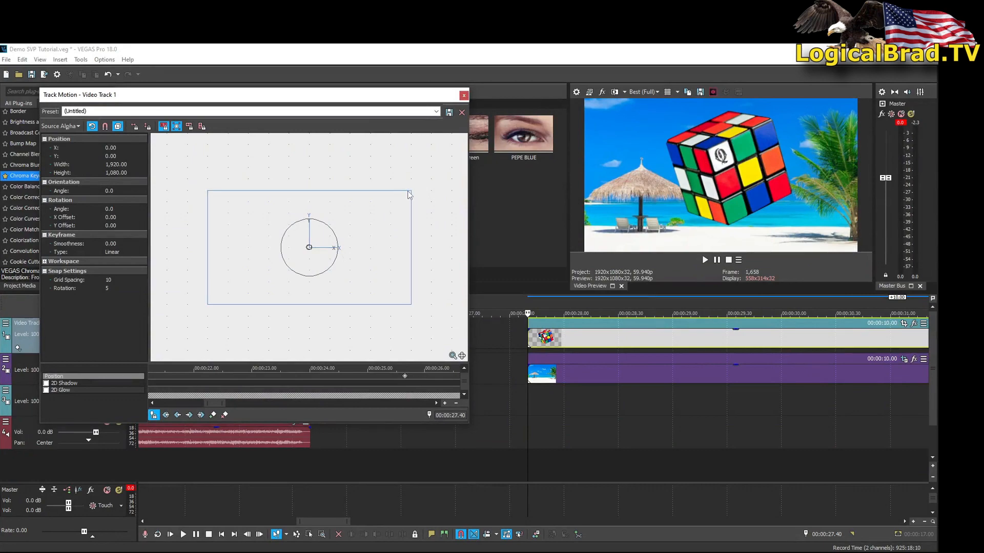
left_click_drag(411, 191, 348, 226)
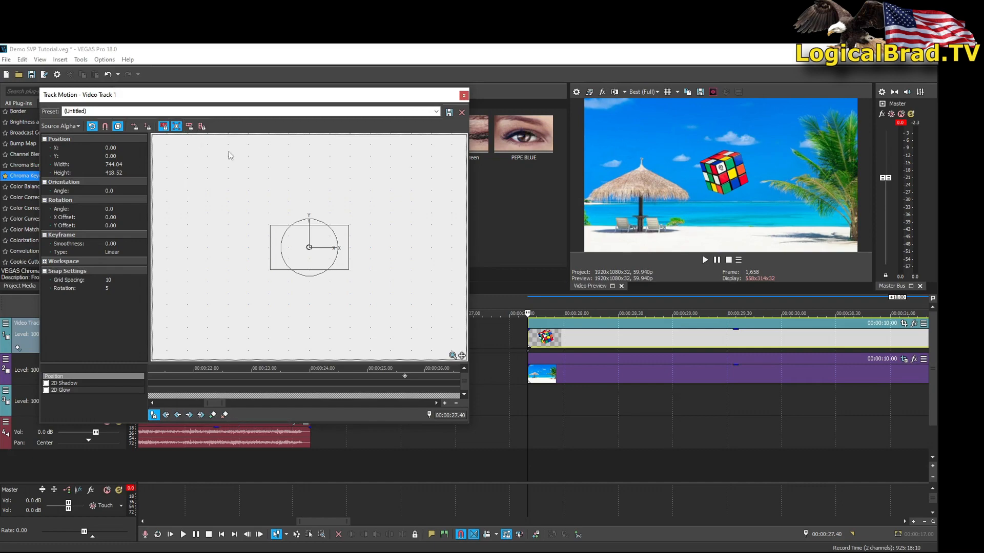
Step: Turn off Track Motion's cursor syncing, place the timeline cursor at several points along the cube clip, and turn syncing back on
left_click(153, 417)
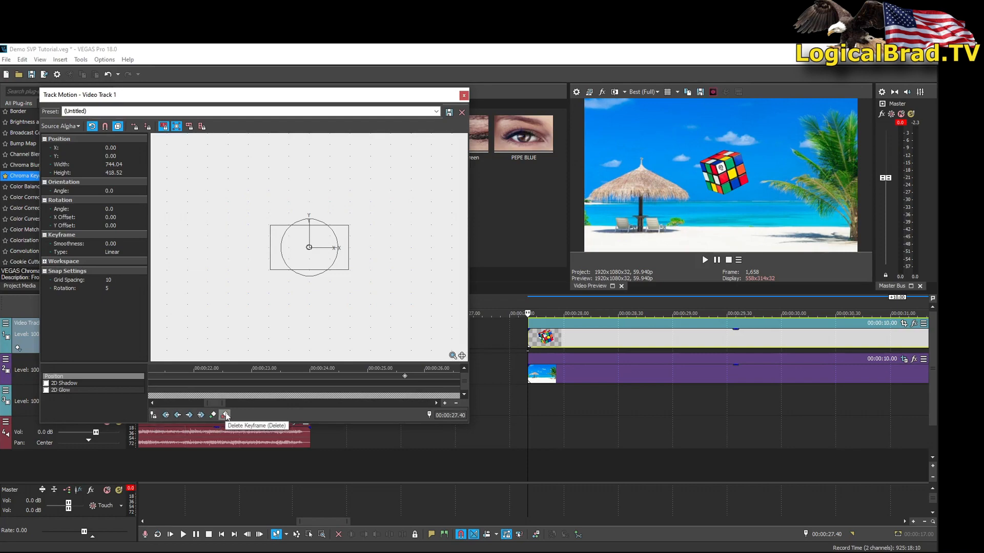
left_click(604, 402)
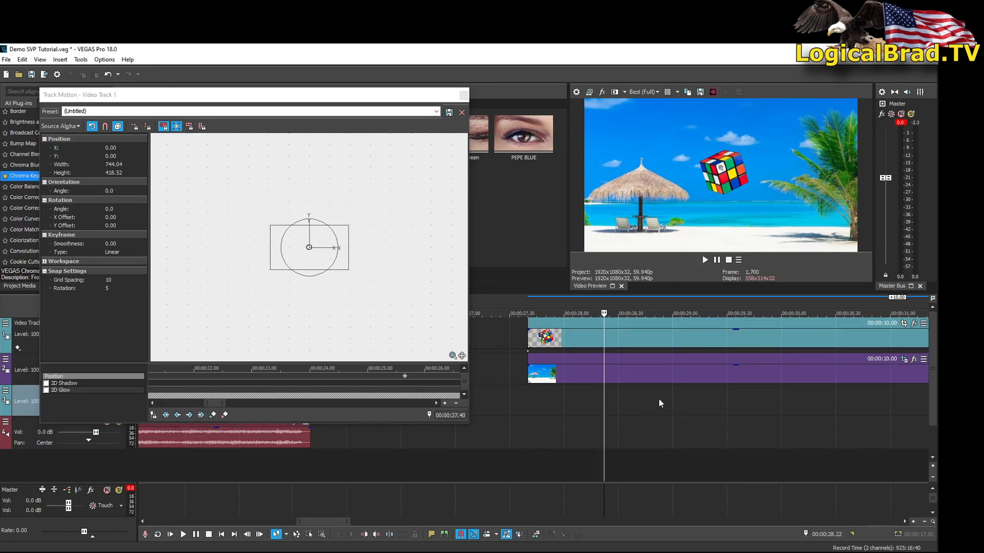
left_click(692, 399)
scroll(384, 379, "down", 2)
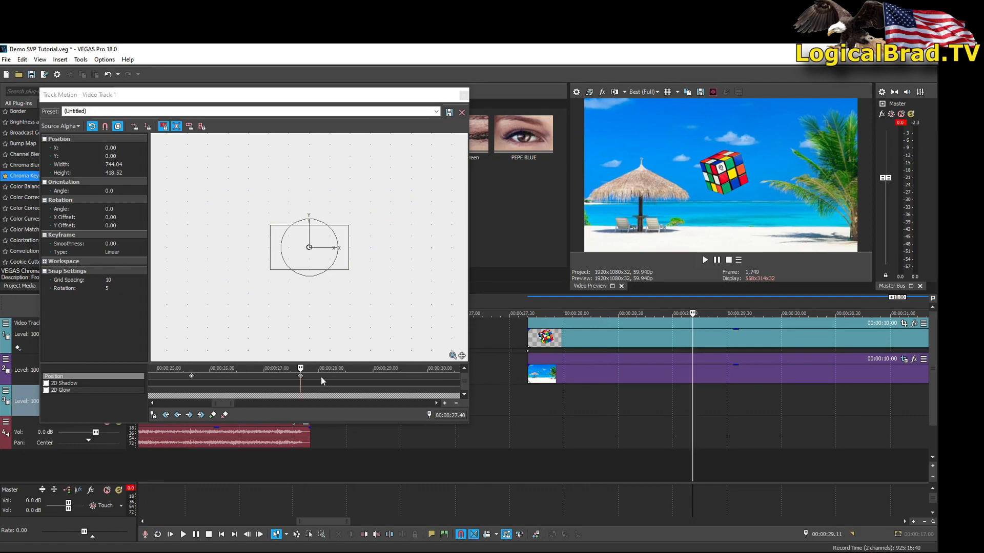
scroll(322, 381, "up", 2)
left_click(784, 408)
left_click(701, 409)
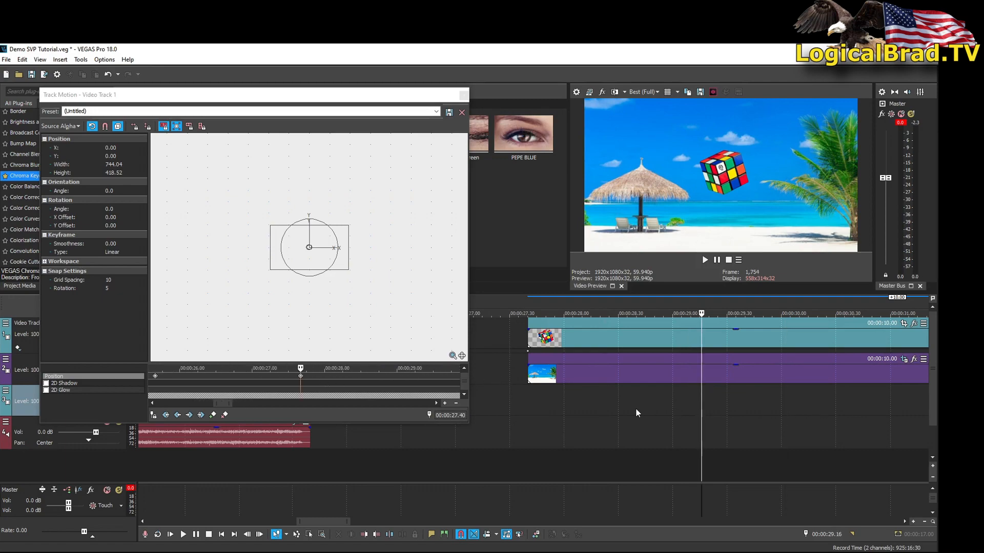
left_click(636, 411)
left_click(685, 407)
left_click(790, 408)
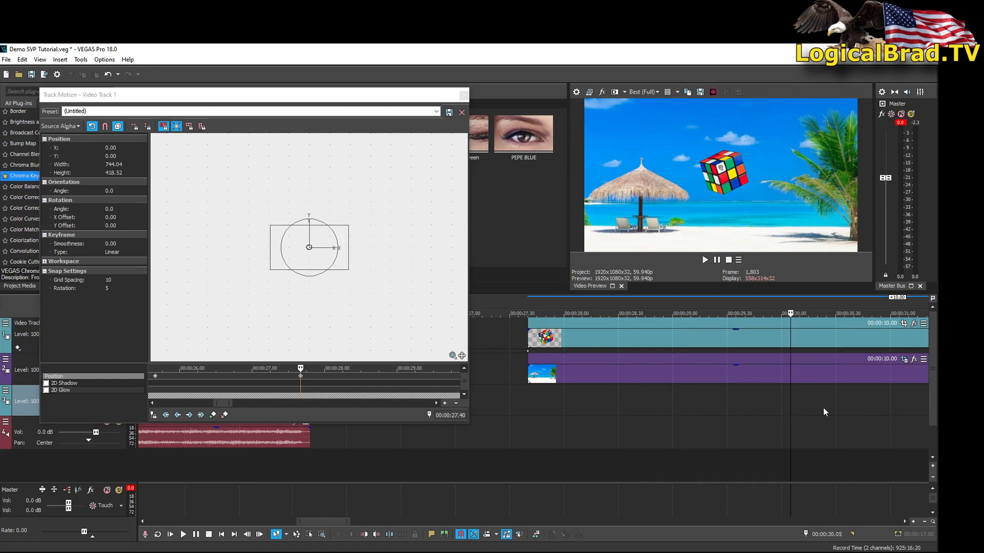
left_click(823, 408)
left_click(153, 415)
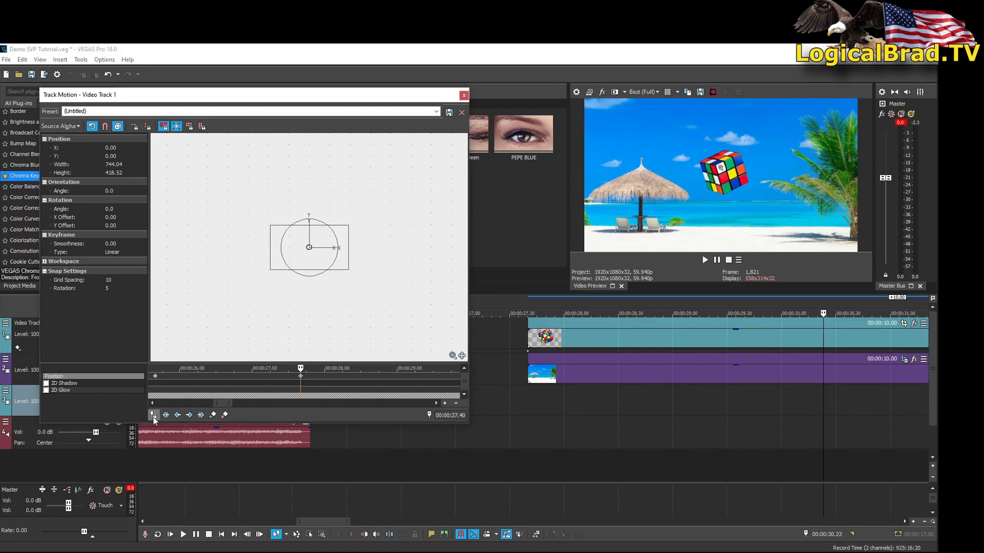
left_click(607, 407)
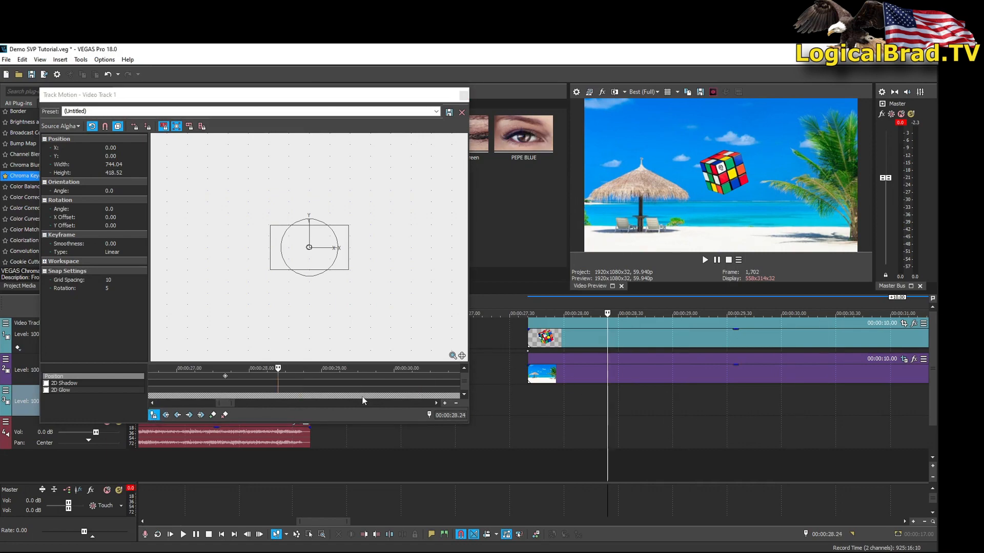
Step: At 00:00:29.03, move Video Track 1's motion frame to X 726.17 and Y -370.02
left_click(225, 378)
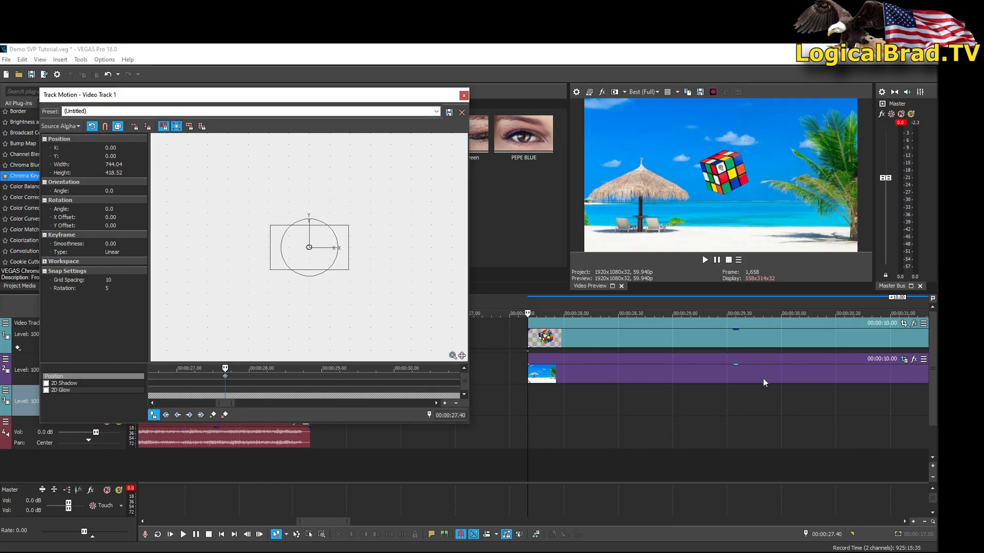
left_click(679, 392)
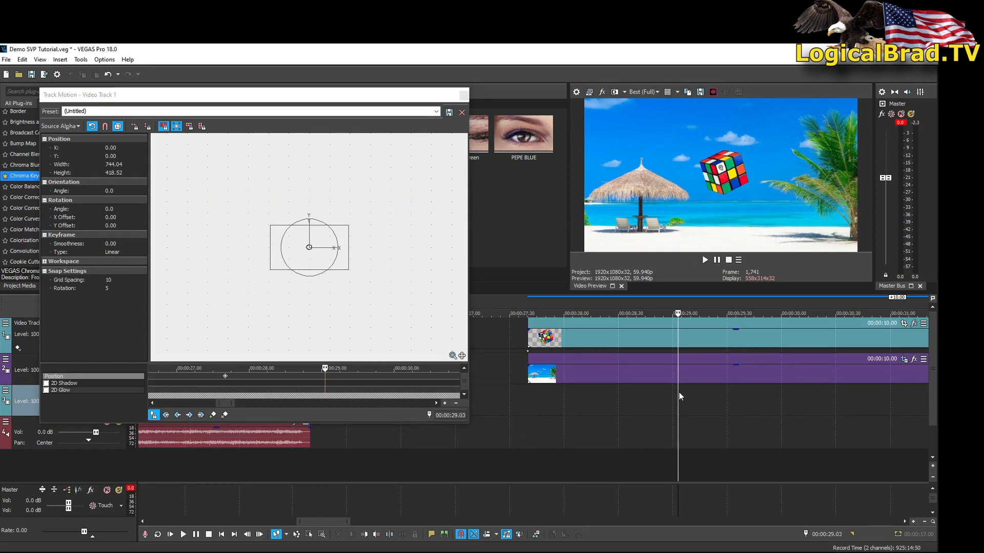
left_click_drag(275, 260, 352, 298)
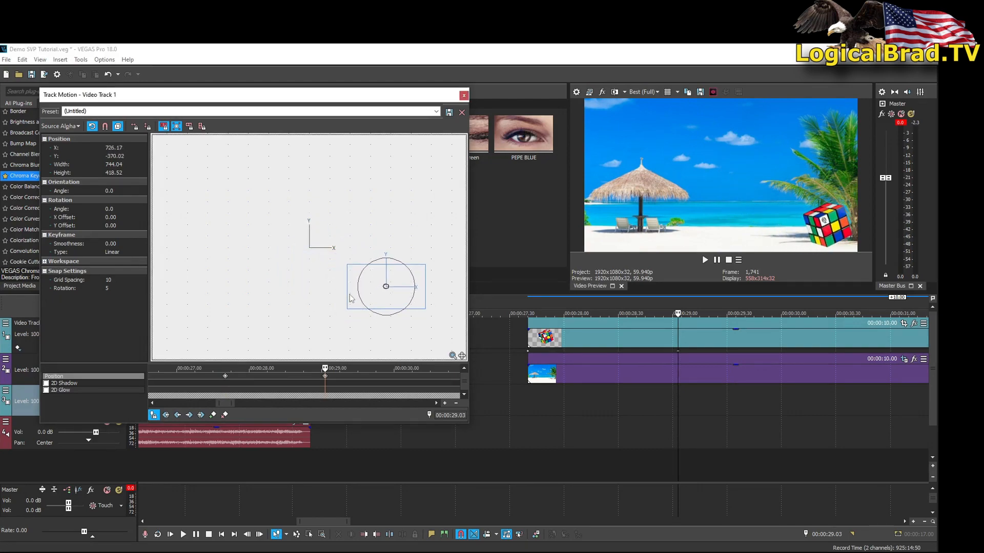
Step: Shift the cube's second motion keyframe slightly earlier and play the movement from the first keyframe at 00:00:27.40
left_click(225, 377)
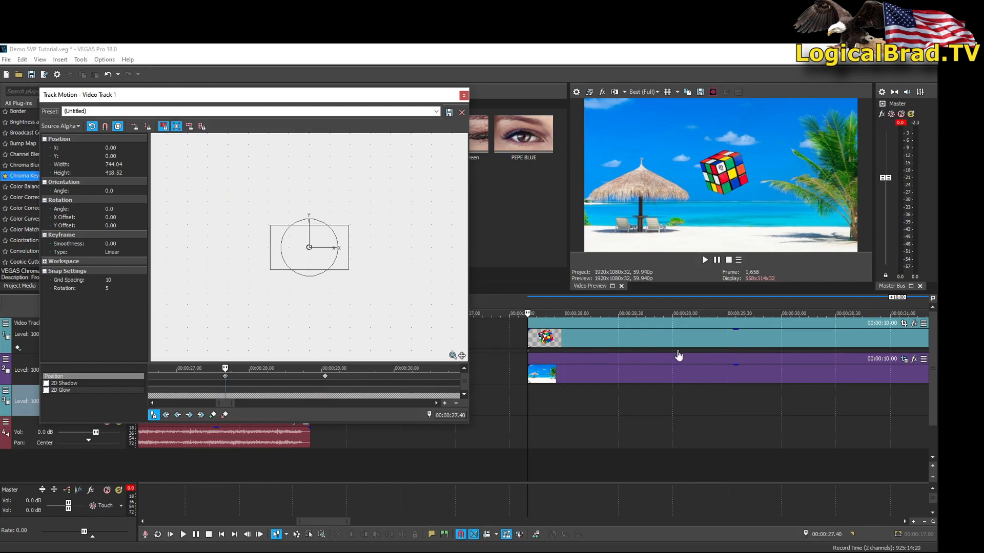
mouse_move(678, 356)
left_mouse_down()
mouse_move(690, 356)
mouse_move(674, 356)
left_mouse_up()
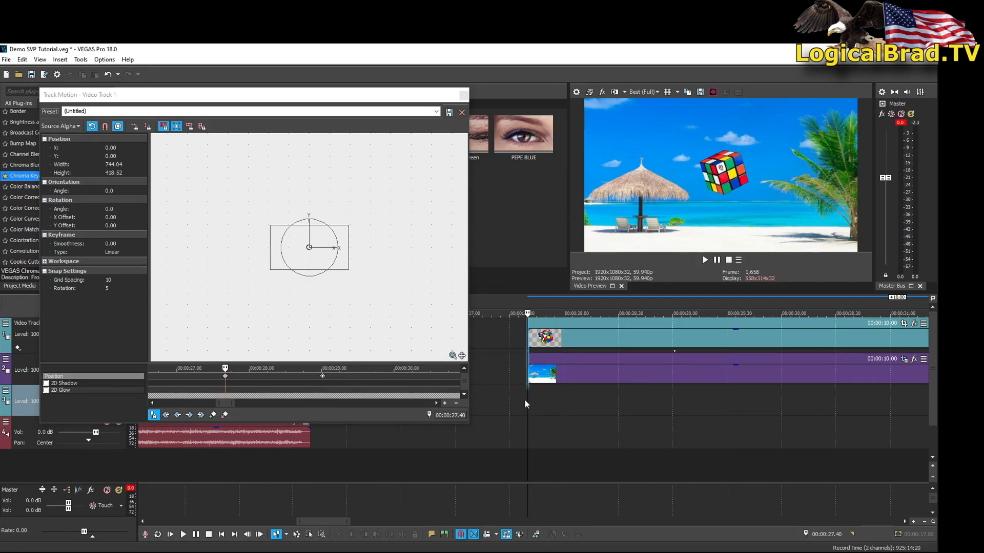
key("space")
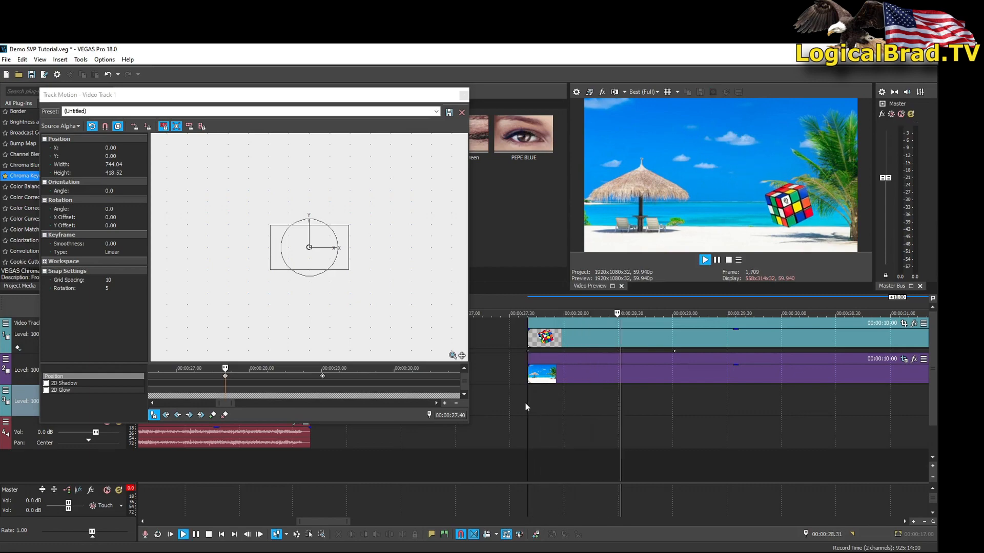
key("space")
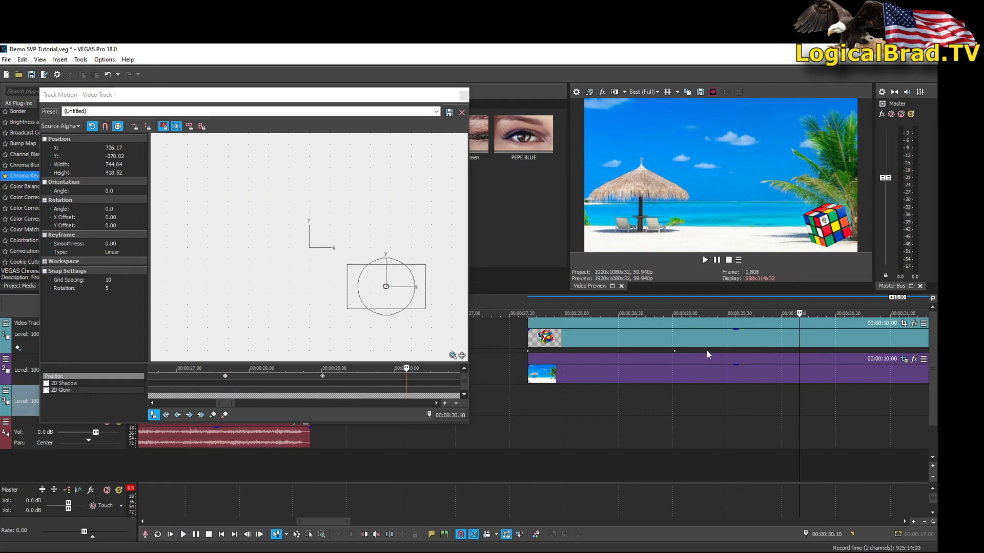
Step: At 00:00:30.20, lock vertical movement and shift Video Track 1's motion frame horizontally to X 624.41
left_click_drag(405, 369, 415, 370)
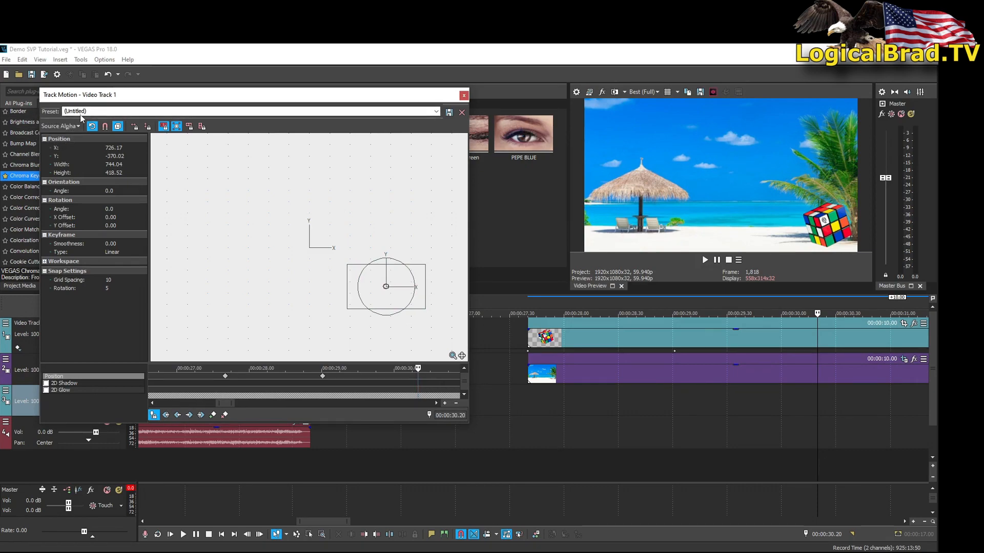
left_click(147, 126)
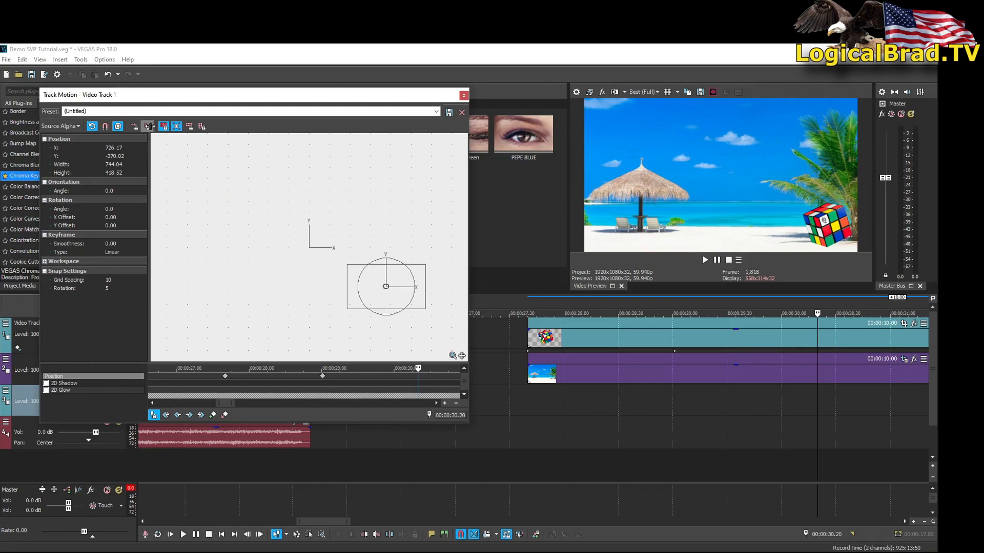
mouse_move(357, 301)
left_mouse_down()
mouse_move(369, 302)
mouse_move(338, 301)
mouse_move(346, 302)
left_mouse_up()
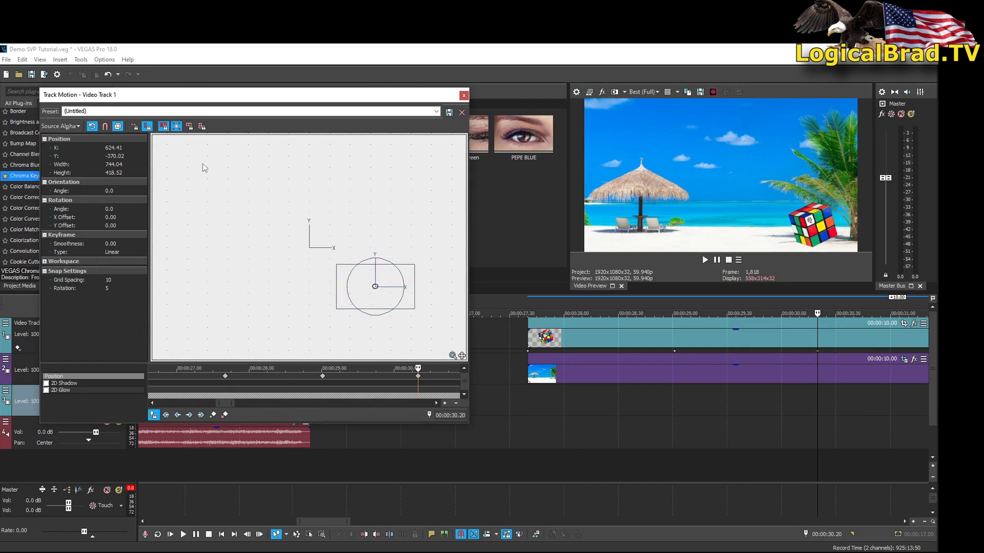
Step: Lock horizontal movement instead of vertical, raise the motion frame to Y -323.77, and release the lock
left_click(148, 126)
left_click(135, 127)
mouse_move(330, 294)
left_mouse_down()
mouse_move(330, 318)
mouse_move(331, 288)
left_mouse_up()
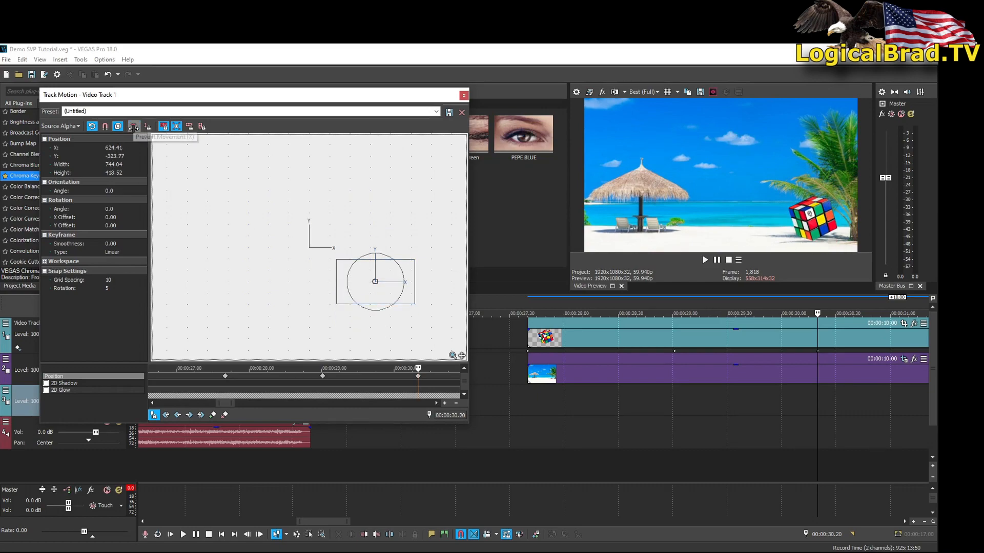
left_click(133, 128)
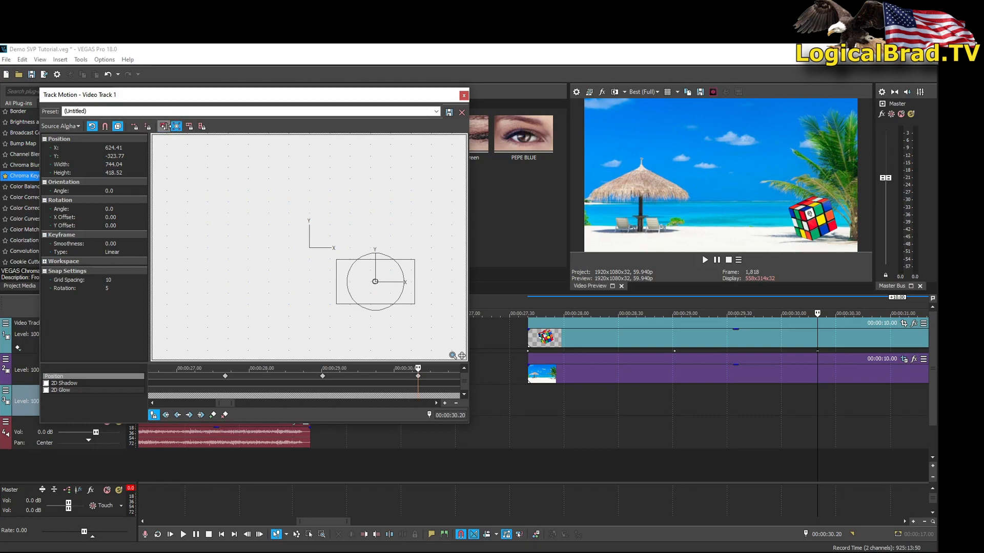
Step: Enlarge the motion frame to about 925 by 520 and set the track's compositing mode to 3D Source Alpha
left_click(163, 126)
left_click_drag(336, 260, 326, 254)
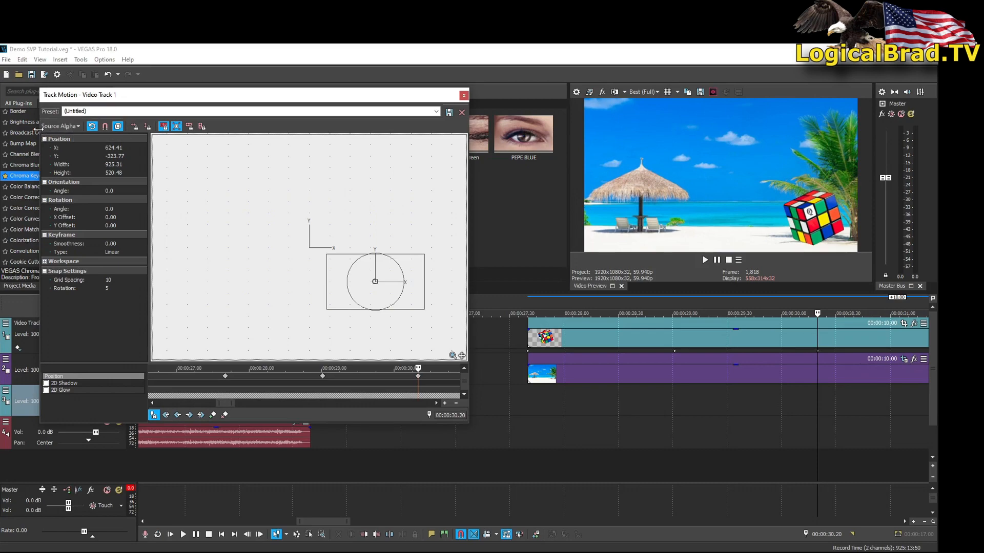
left_click(61, 126)
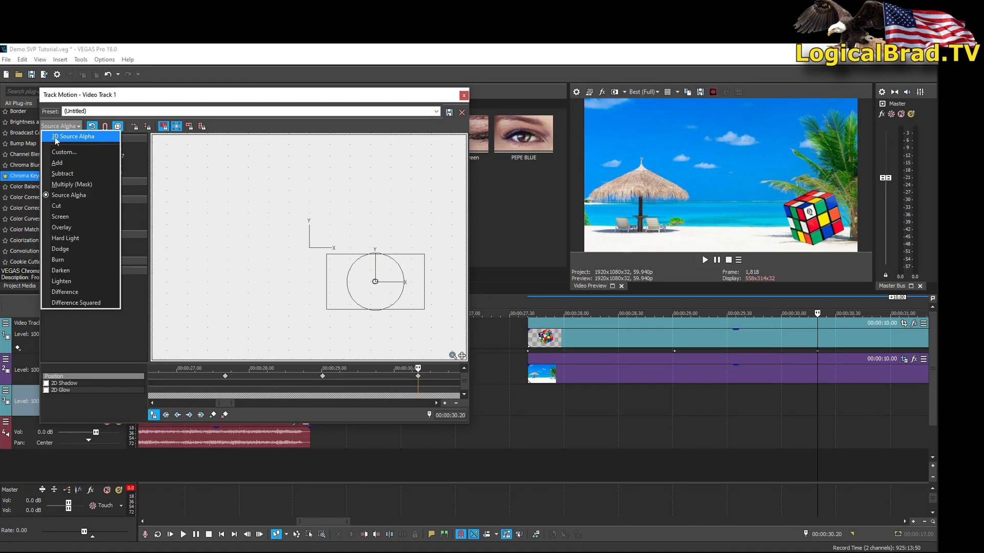
left_click(74, 137)
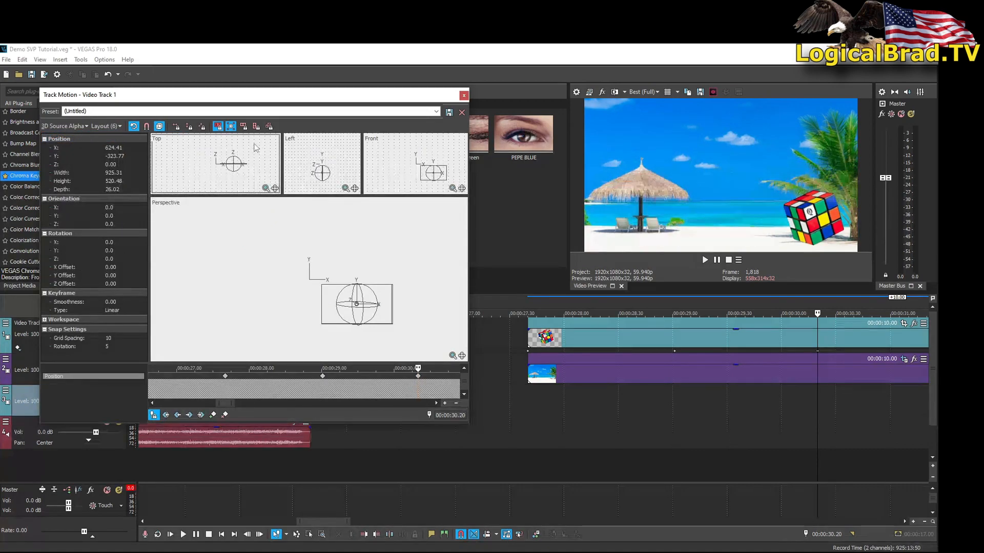
Step: Move the cube's 3D frame to X -603.45, Y 145.52 and rotate it to orientation X 18.3, Y -16.1, Z 25.2
left_click_drag(322, 298, 248, 251)
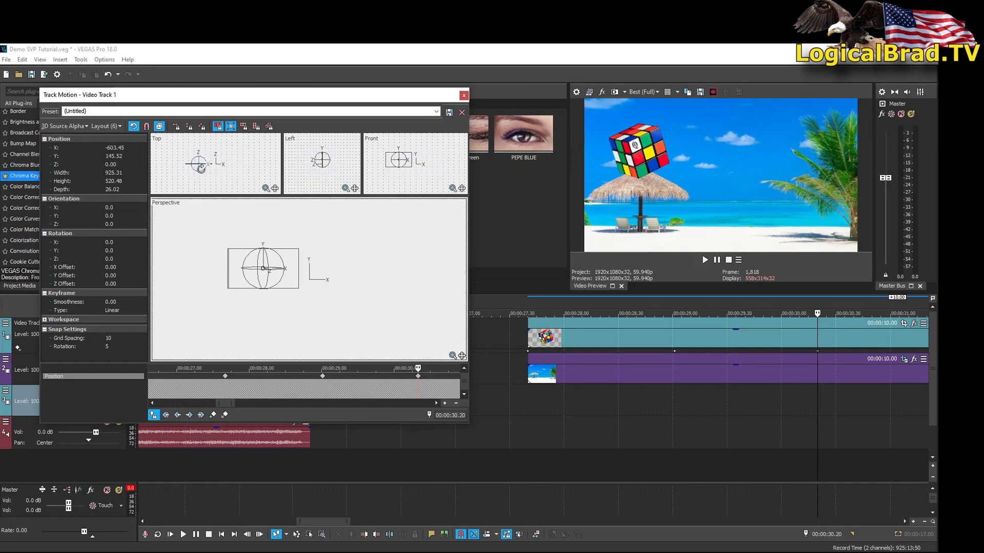
mouse_move(193, 170)
left_mouse_down()
mouse_move(219, 171)
mouse_move(180, 167)
mouse_move(193, 168)
left_mouse_up()
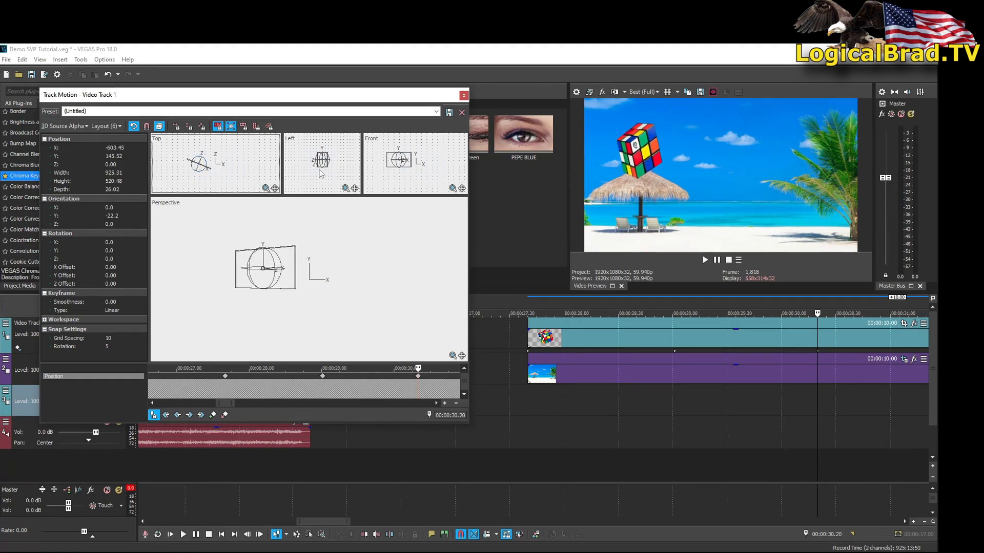
mouse_move(318, 166)
left_mouse_down()
mouse_move(306, 166)
mouse_move(324, 171)
mouse_move(313, 170)
left_mouse_up()
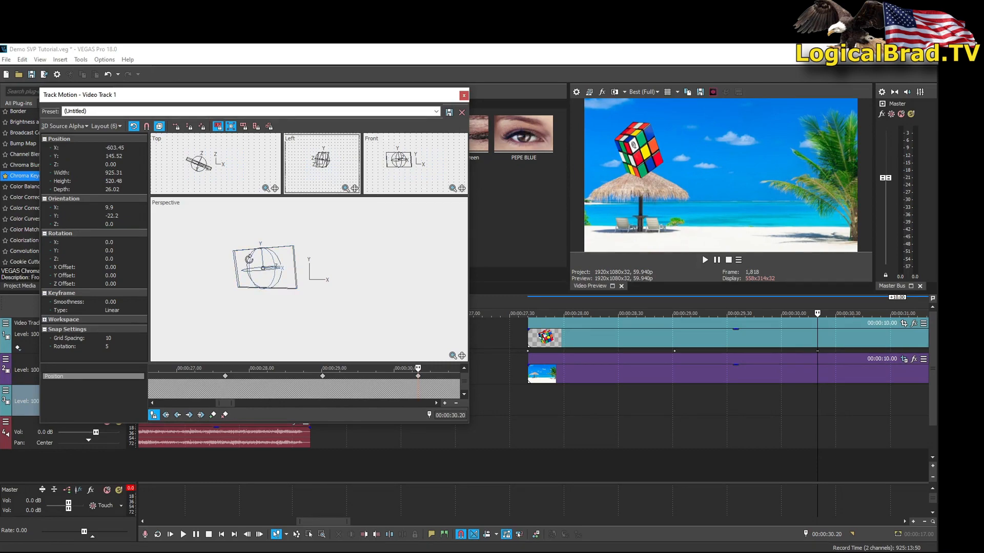
left_click_drag(247, 259, 221, 278)
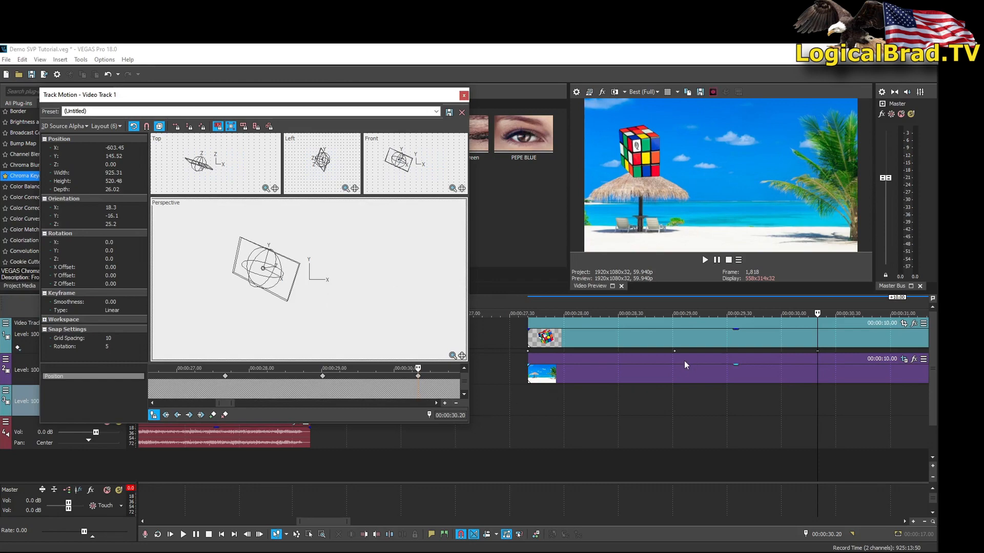
Step: Play the cube's 3D movement from 00:00:28.55 past the keyframe at 00:00:30.20
left_click(664, 407)
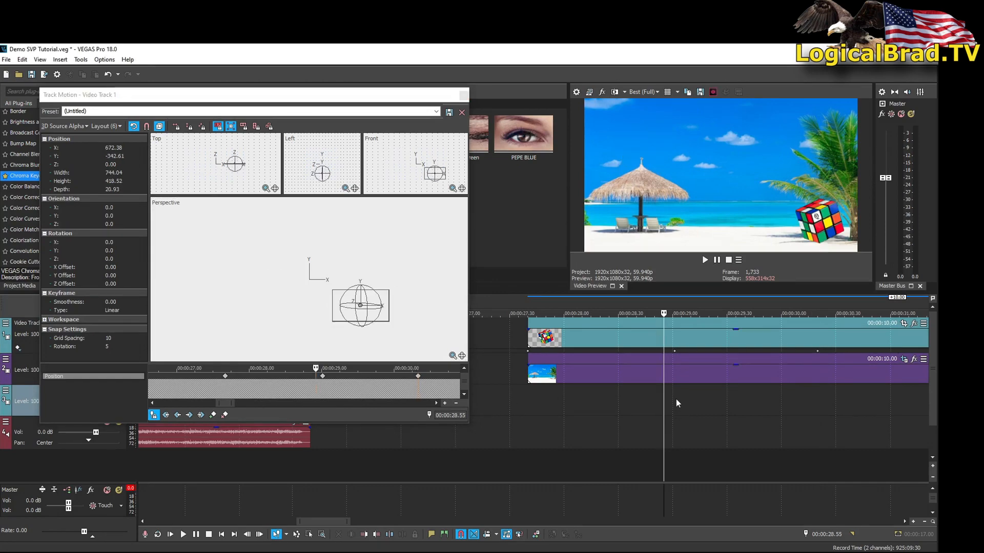
key("space")
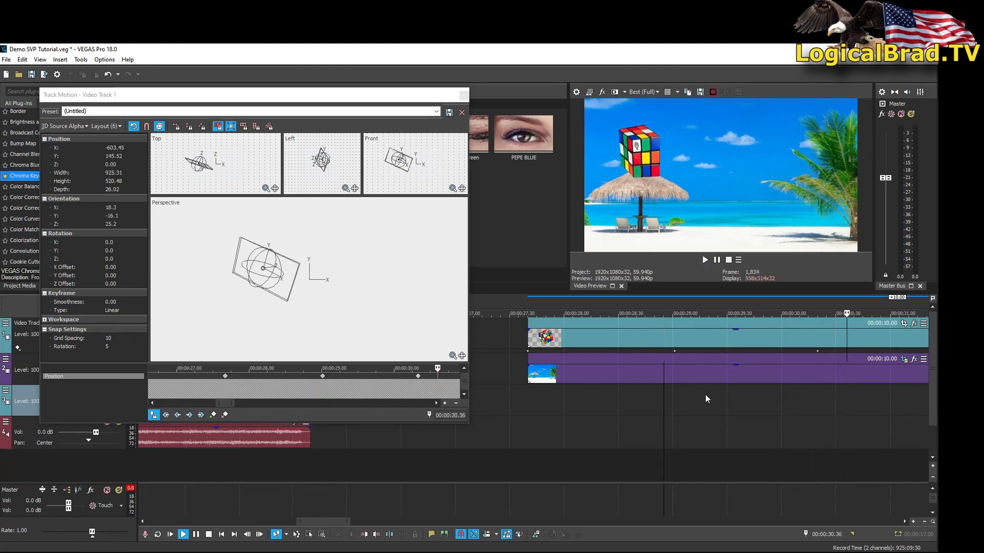
key("space")
Step: At 00:00:32.36, move the cube's frame to X -44.16, Y 23.37 and rotate it to orientation X 162.3, Y 7.3, Z -157.7
scroll(791, 356, "down", 1)
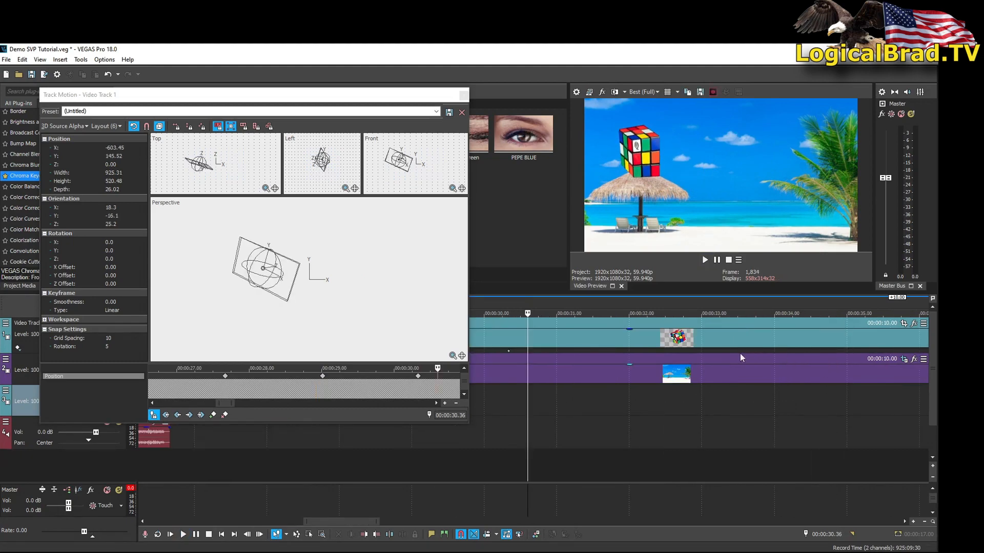
left_click(673, 343)
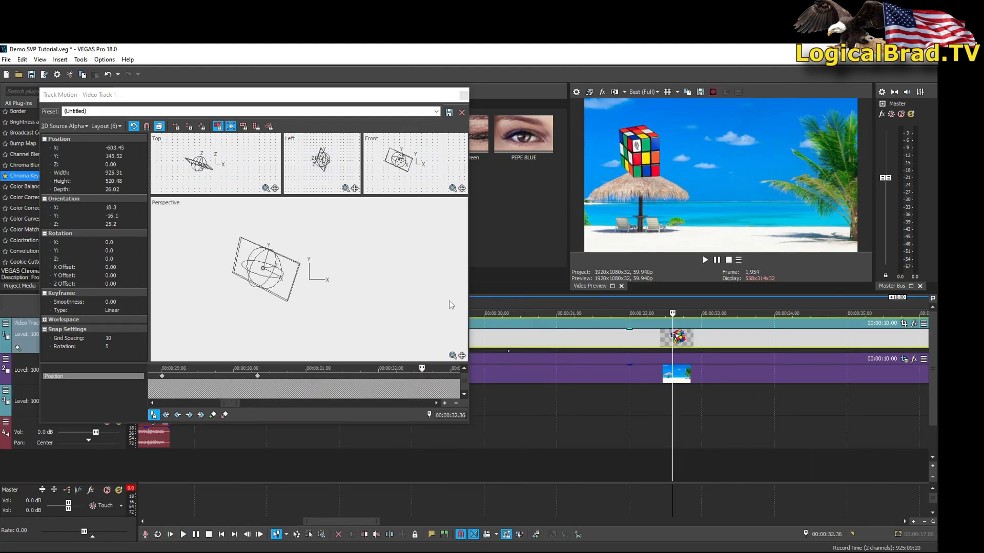
left_click(283, 291)
left_click_drag(283, 291, 326, 300)
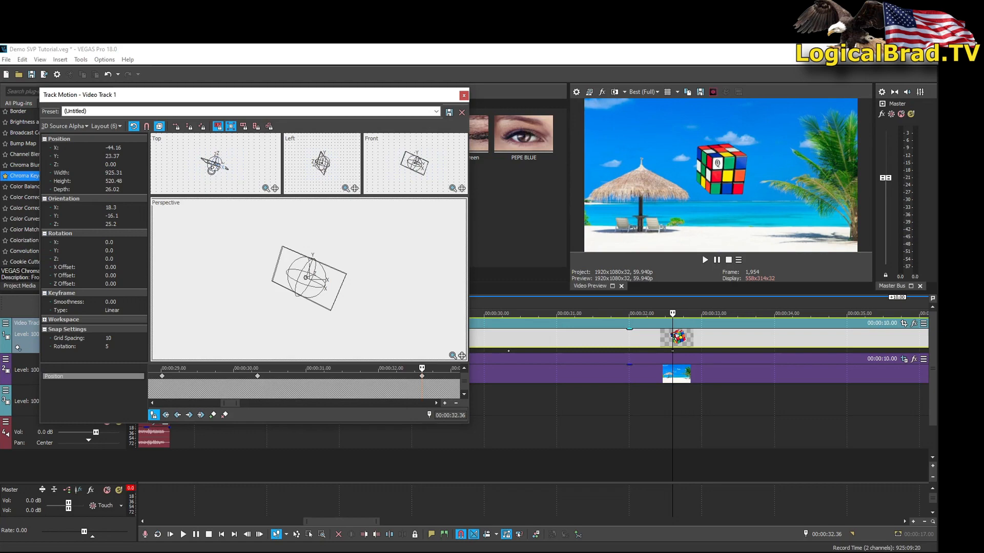
left_click_drag(211, 166, 237, 178)
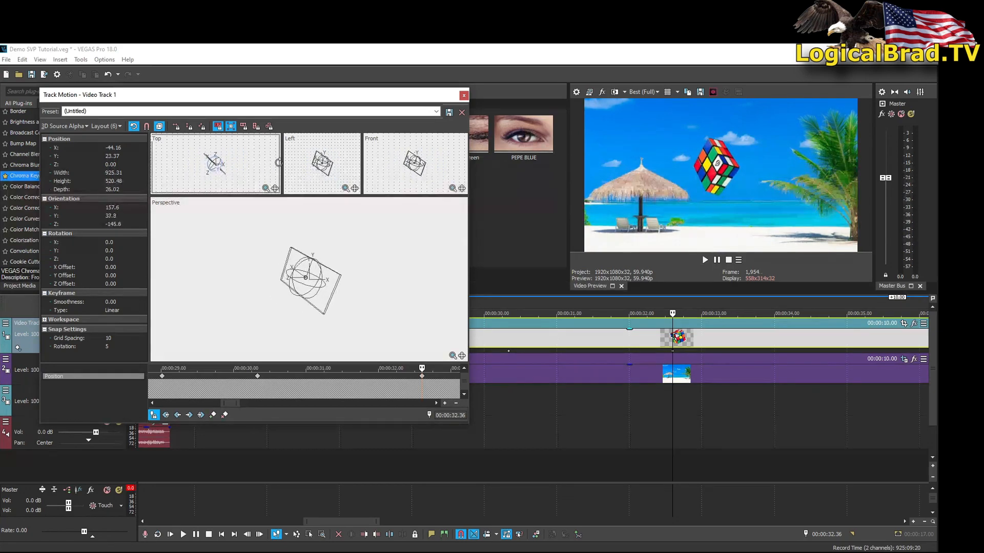
left_click_drag(291, 159, 300, 149)
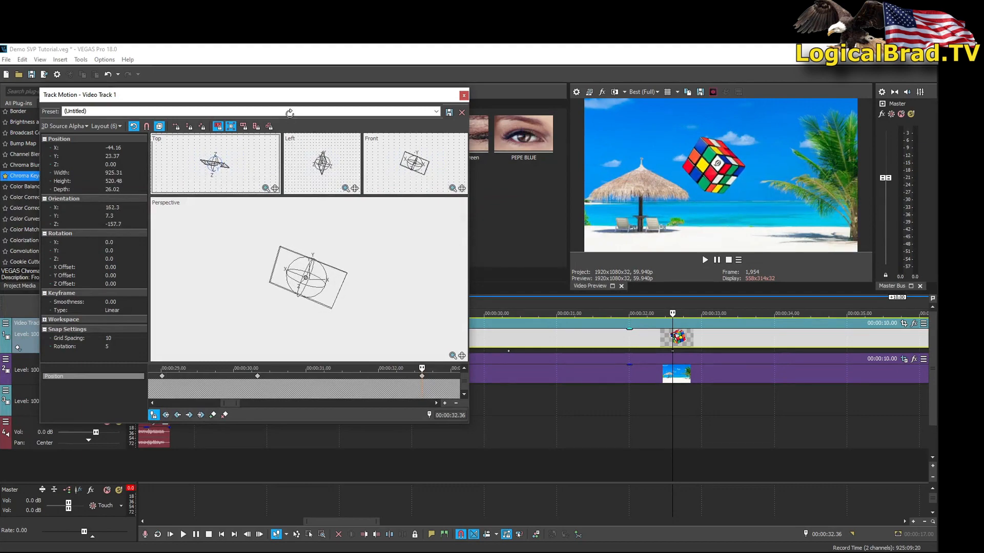
Step: Play the cube's rotation from 00:00:30.17 and pause past the keyframe at 00:00:32.36
left_click(504, 405)
key("space")
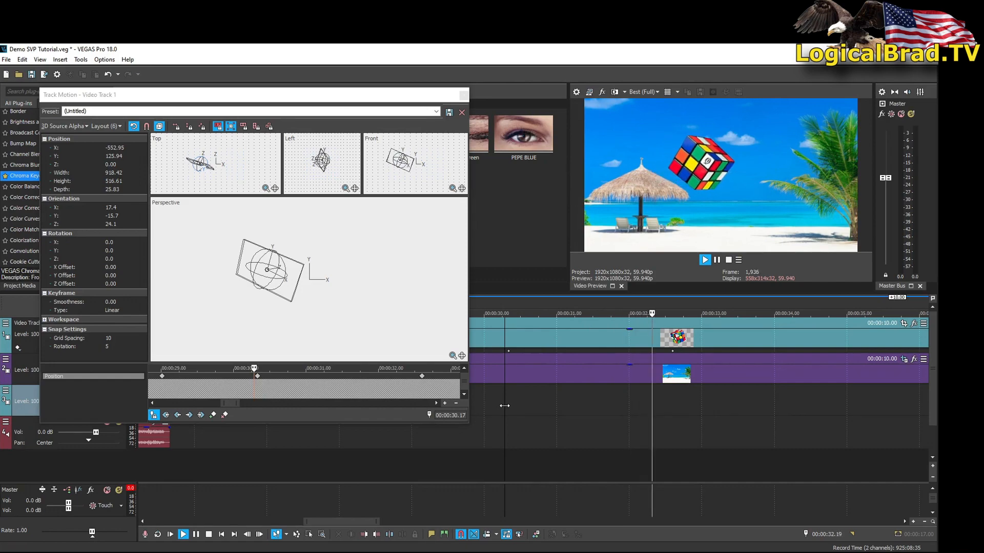
key("Return")
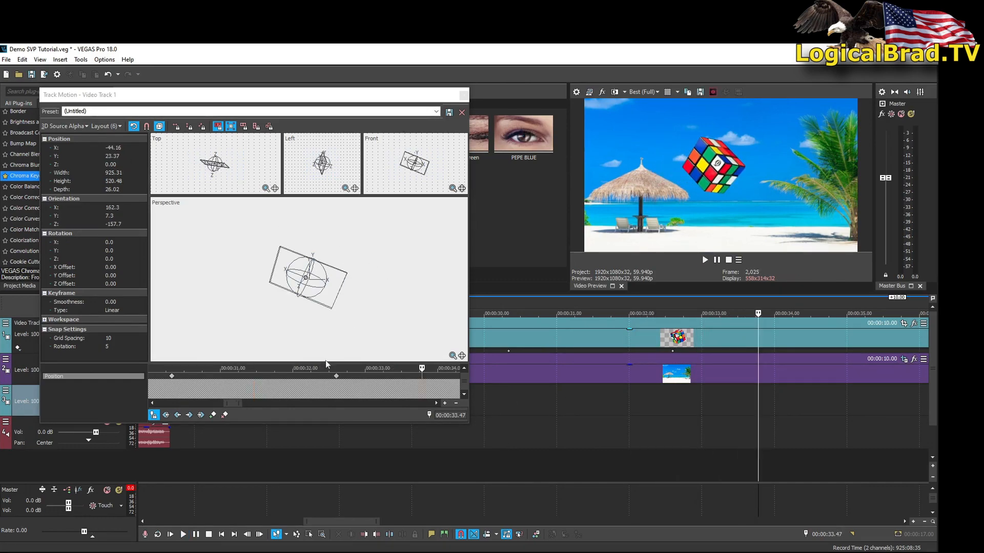
Step: Step through Video Track 1's motion keyframes, ending on the one at 00:00:30.20, to review the frame's placement at each
scroll(303, 377, "down", 5)
scroll(303, 375, "down", 6)
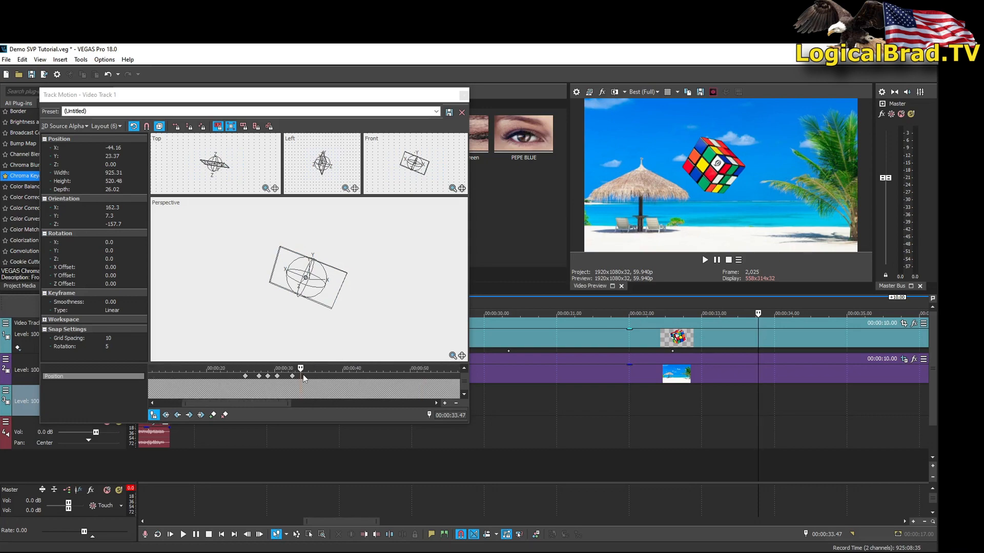
scroll(302, 374, "up", 2)
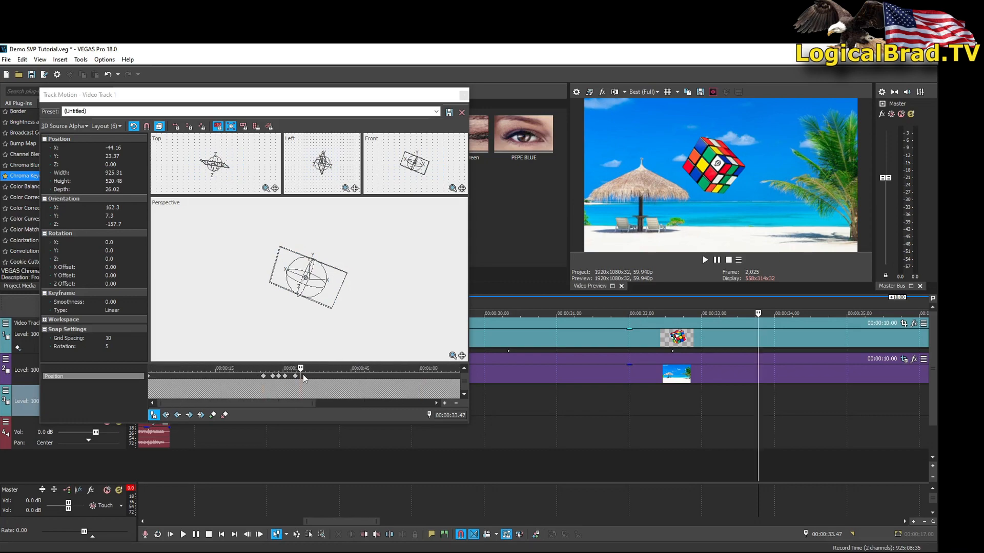
scroll(303, 374, "up", 2)
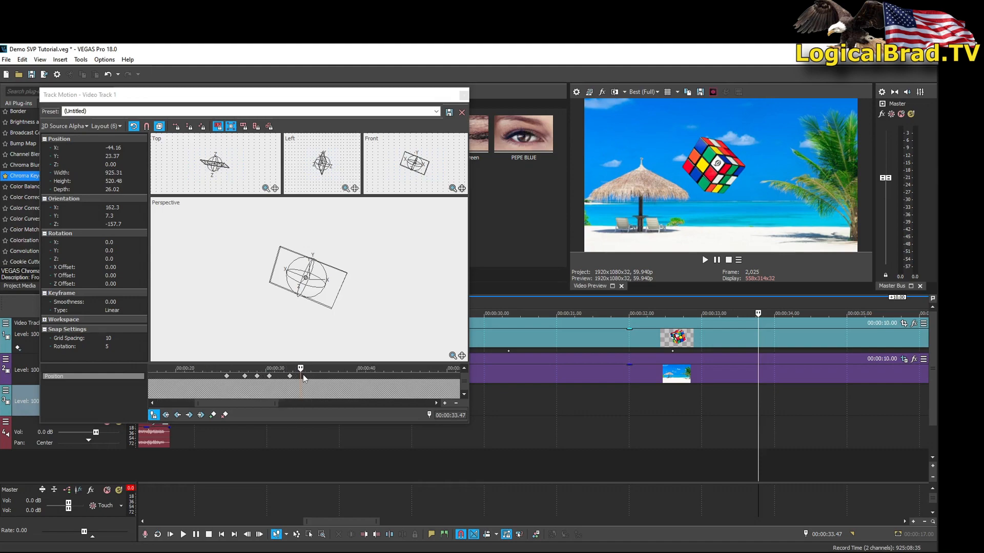
left_click(255, 379)
left_click(246, 380)
left_click(257, 380)
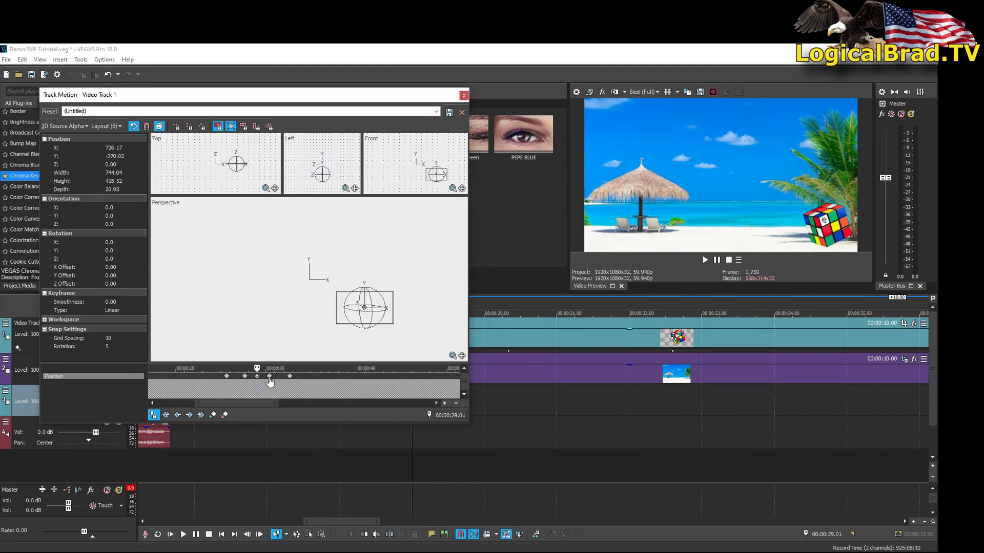
left_click(270, 379)
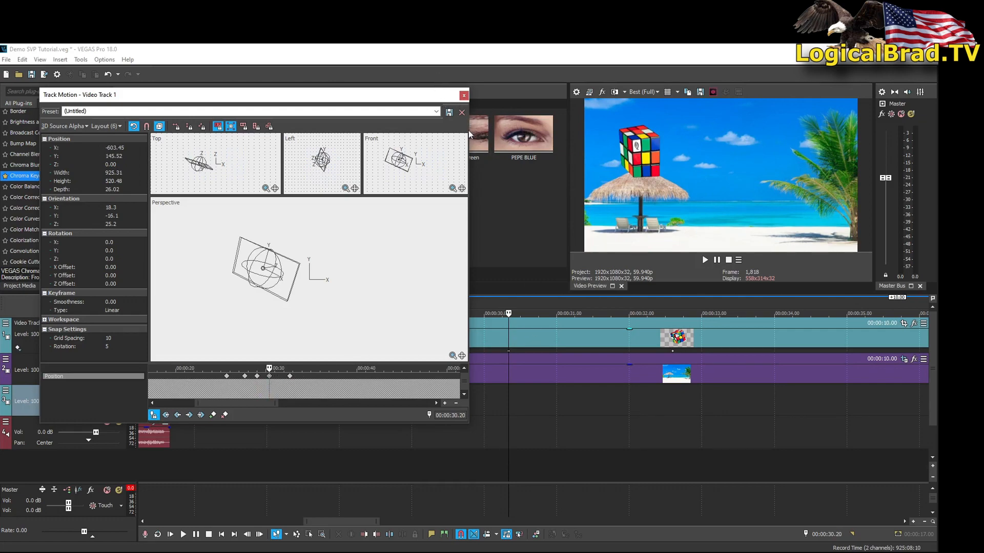
Step: Narrow the Track Motion window, move it aside, and close it
left_click_drag(469, 130, 349, 122)
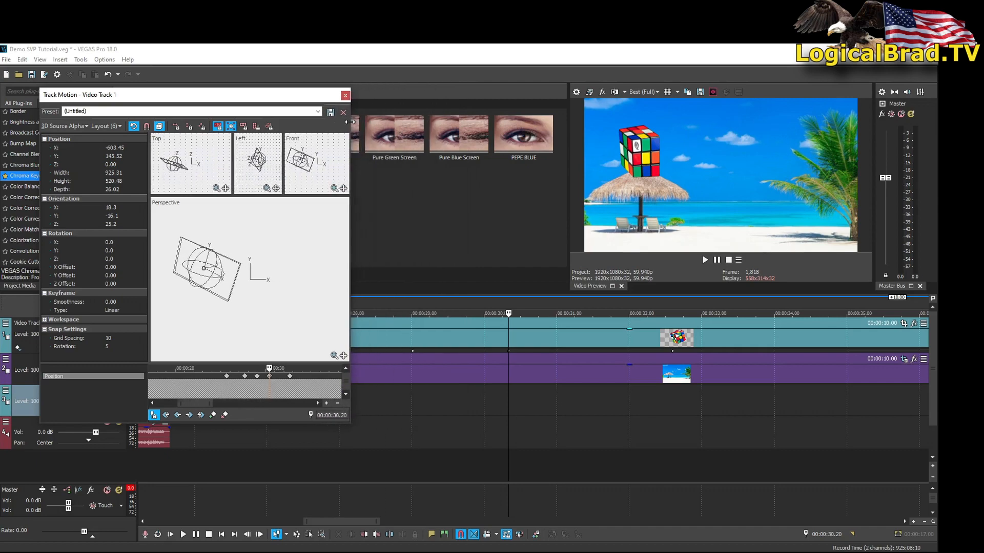
left_click_drag(282, 95, 257, 90)
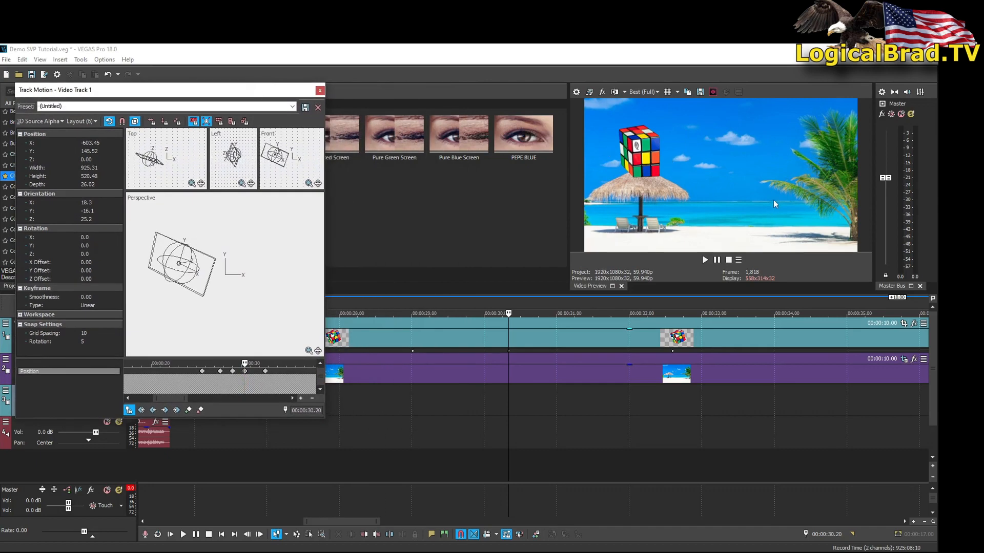
left_click(319, 91)
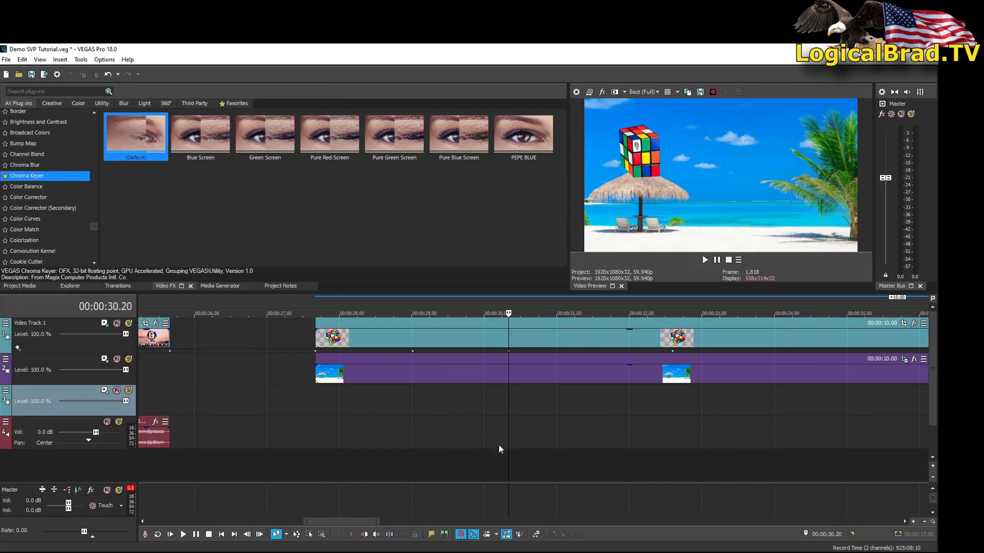
Step: Split the cube clip on Video Track 1 at 00:00:33.53 and delete the part after the split
scroll(623, 371, "down", 2)
left_click(722, 340)
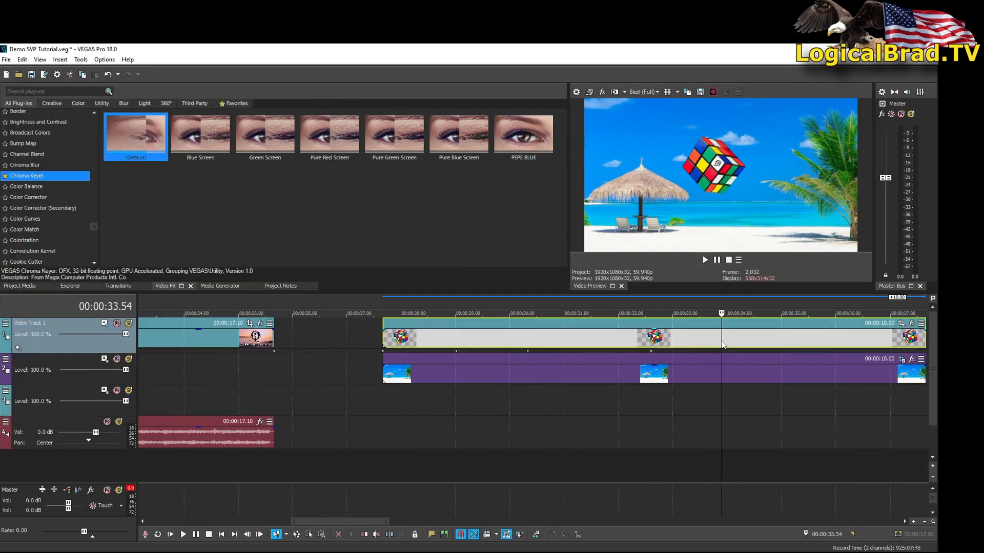
scroll(742, 346, "up", 2)
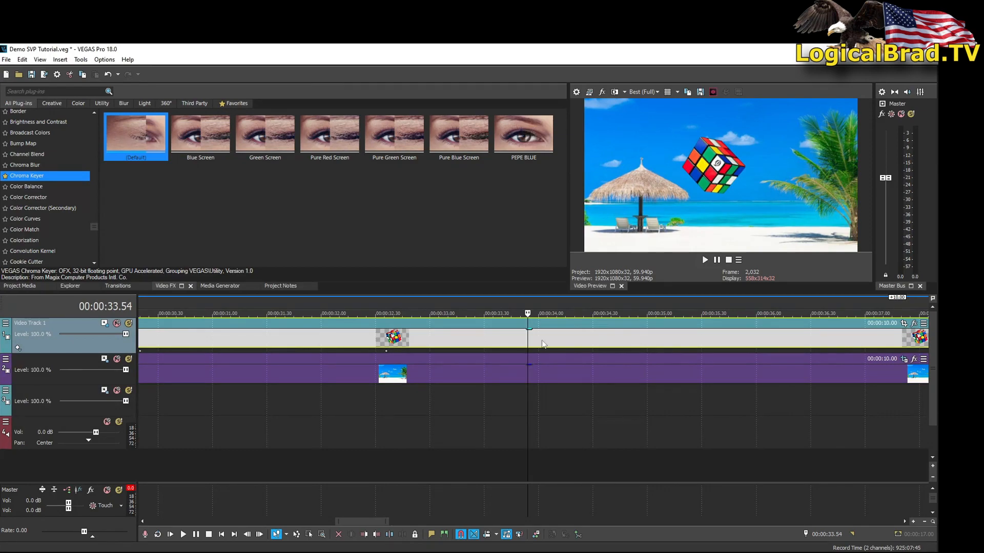
left_click(527, 335)
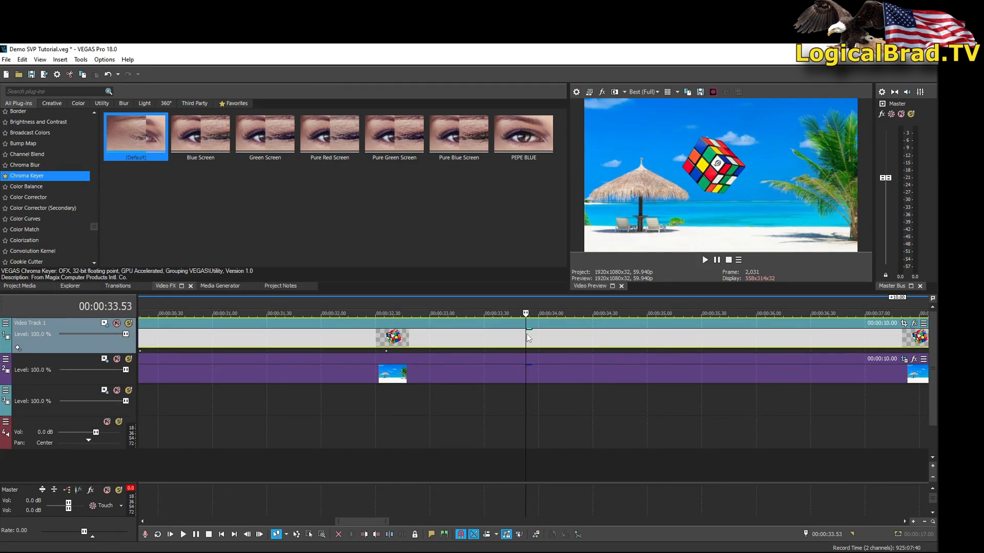
key("s")
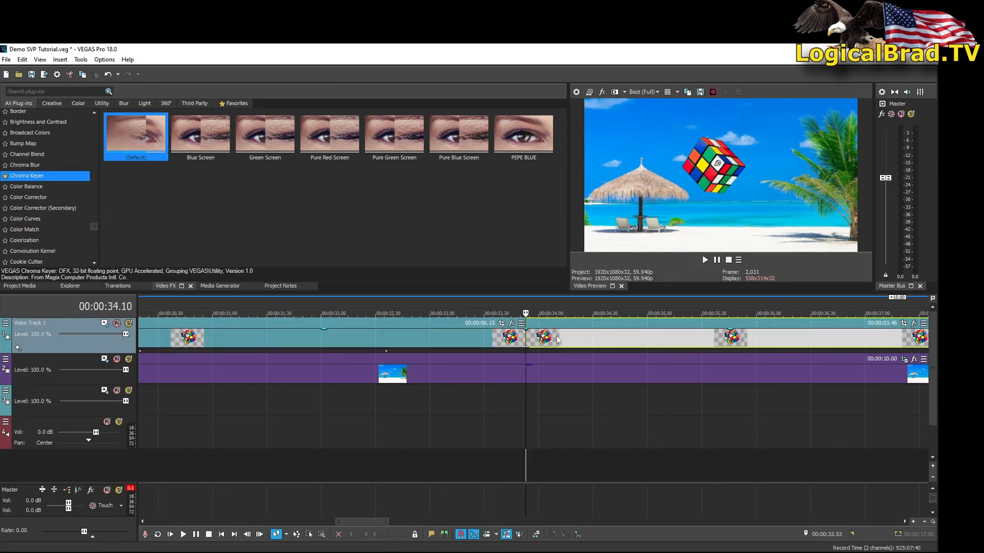
left_click(557, 338)
key("Delete")
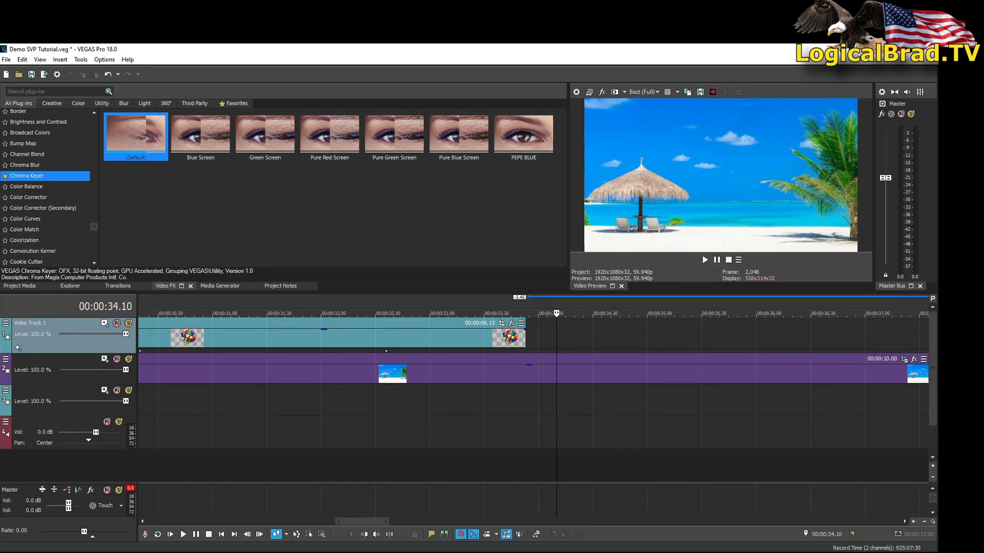
Step: Place the pug picture on Video Track 1 at 00:00:34.10, after the shortened cube clip
left_click_drag(654, 322, 565, 343)
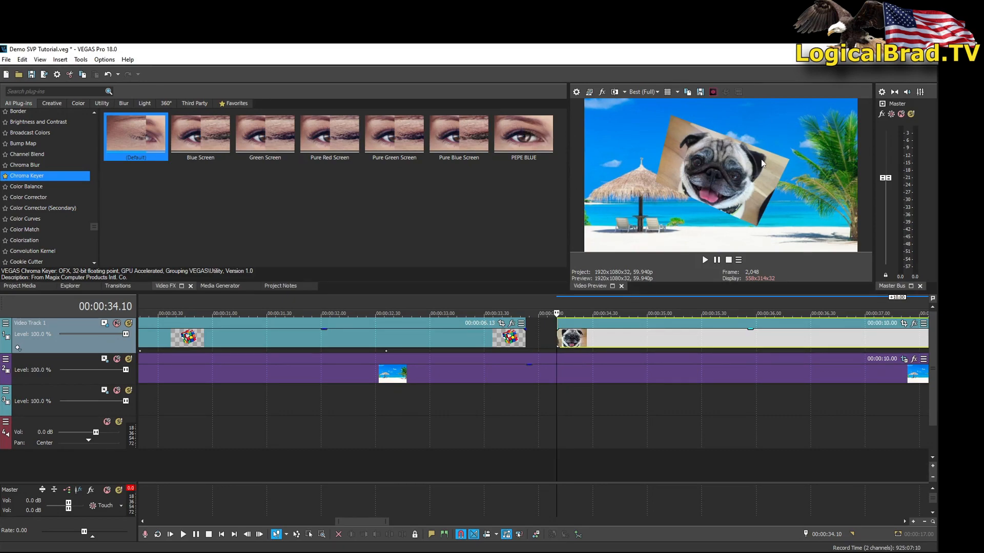
Step: Add a Track Motion keyframe on Video Track 1 at 00:00:33.53, where the cube clip ends, keeping the current frame placement
left_click(526, 349)
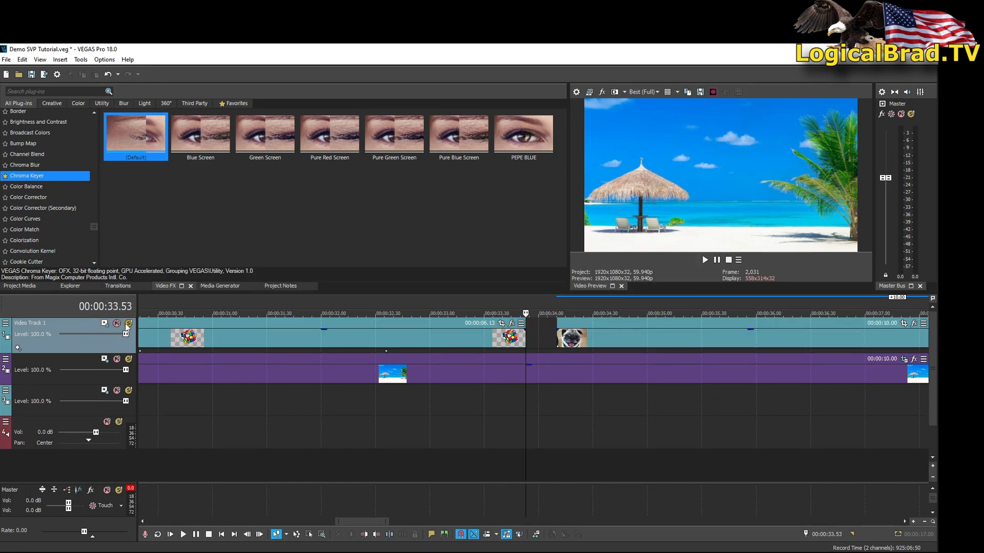
left_click(104, 324)
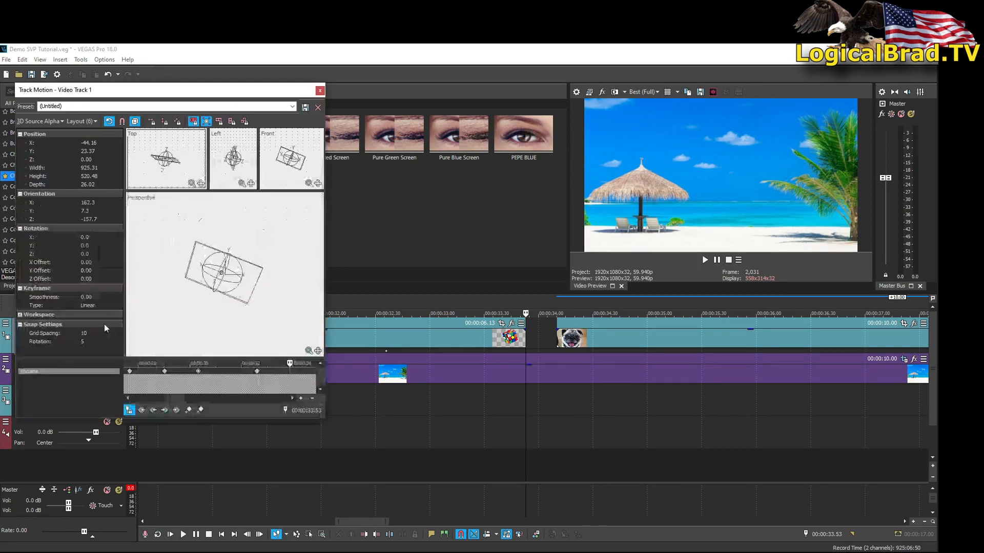
left_click(189, 410)
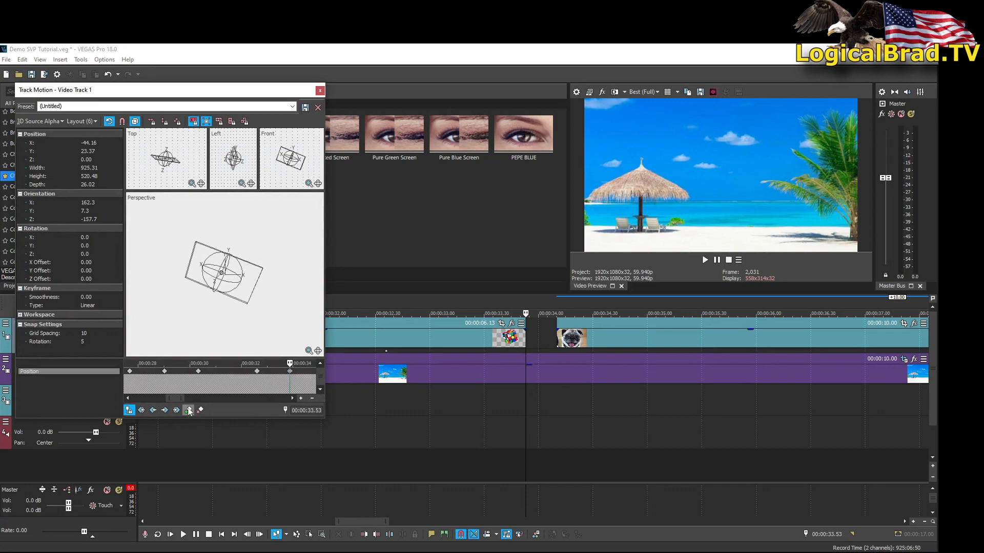
Step: Widen the Track Motion window and restore the box at 00:00:34.10, the start of the pug clip
left_click(545, 336)
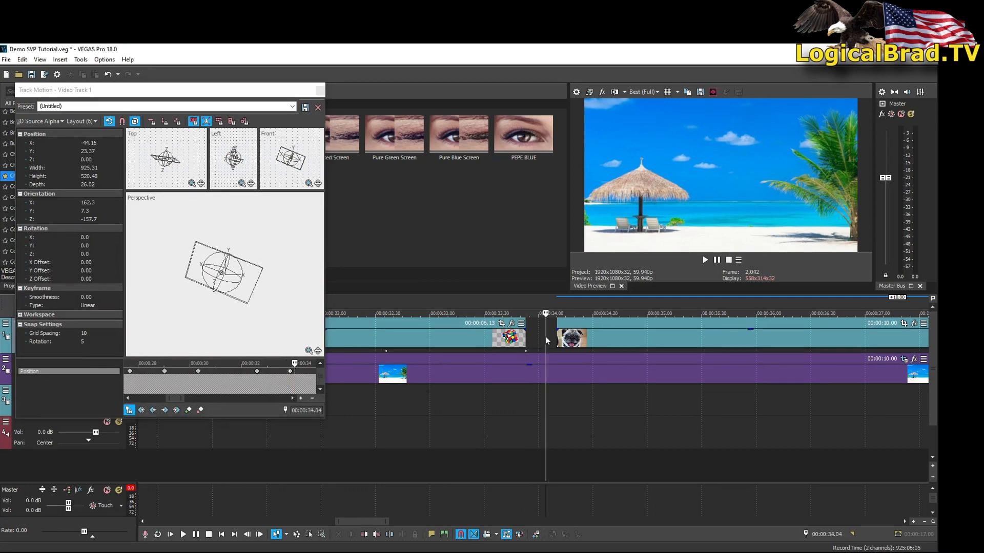
left_click(556, 338)
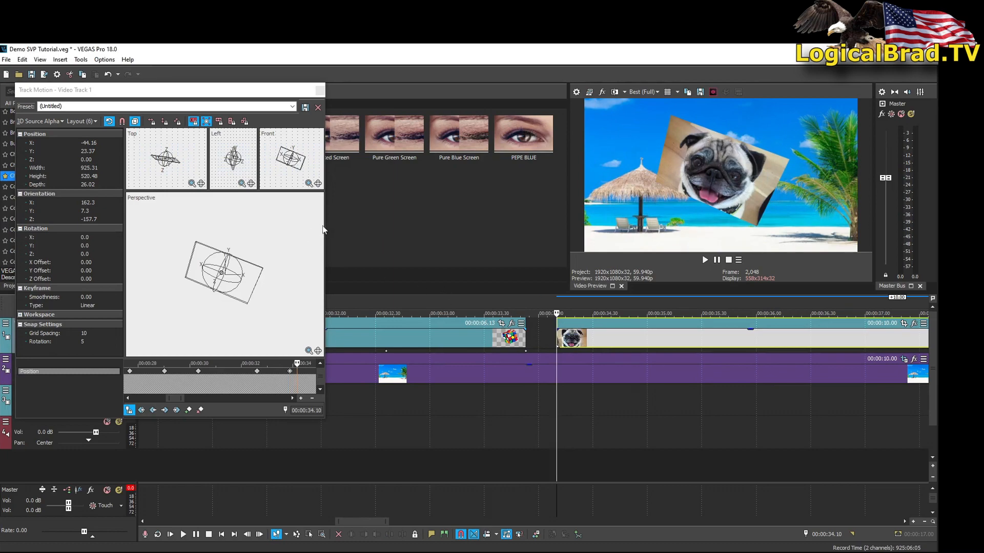
left_click_drag(325, 229, 495, 229)
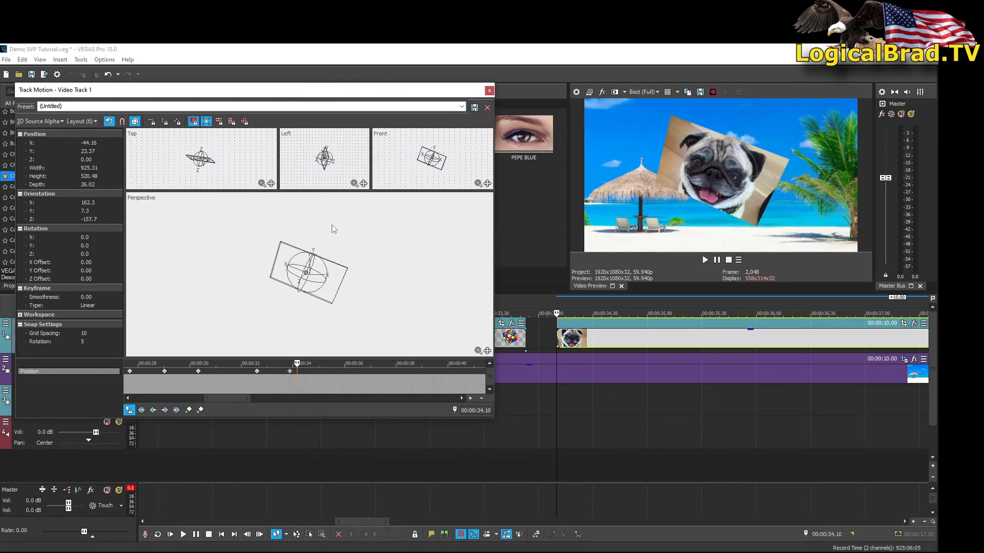
right_click(334, 228)
right_click(343, 243)
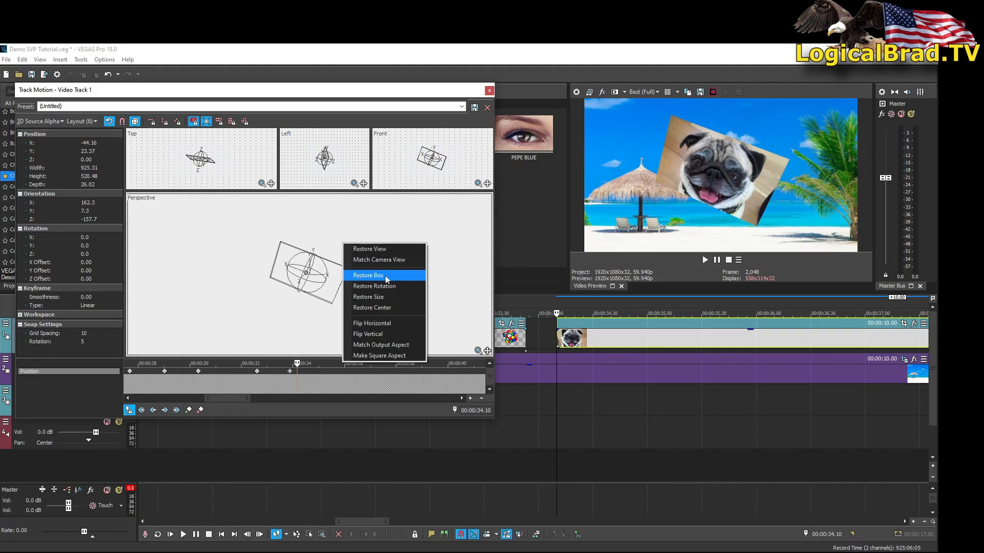
right_click(318, 230)
right_click(319, 229)
left_click(343, 262)
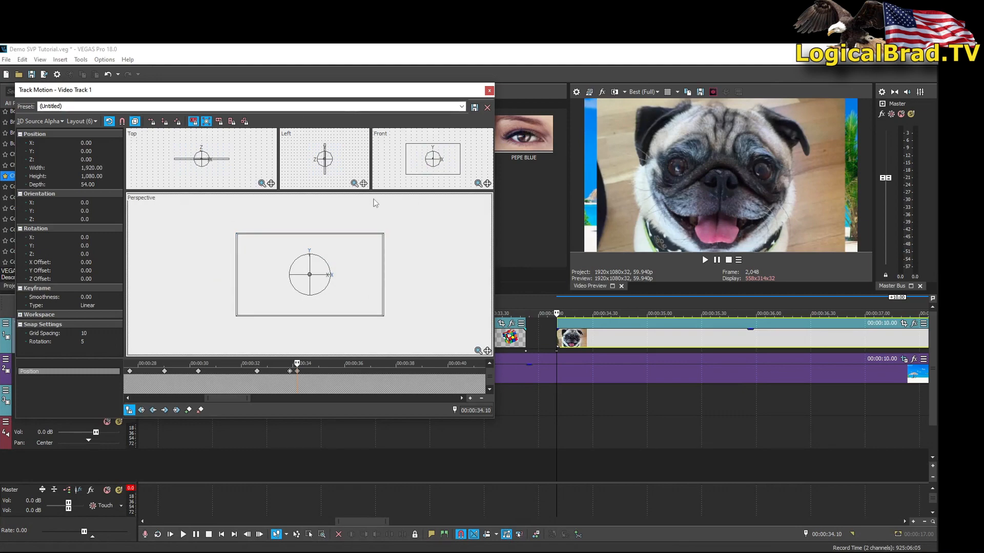
Step: Compare Video Track 1's motion at the cube clip's end and the pug clip's start, and close the Track Motion window
left_click(523, 342)
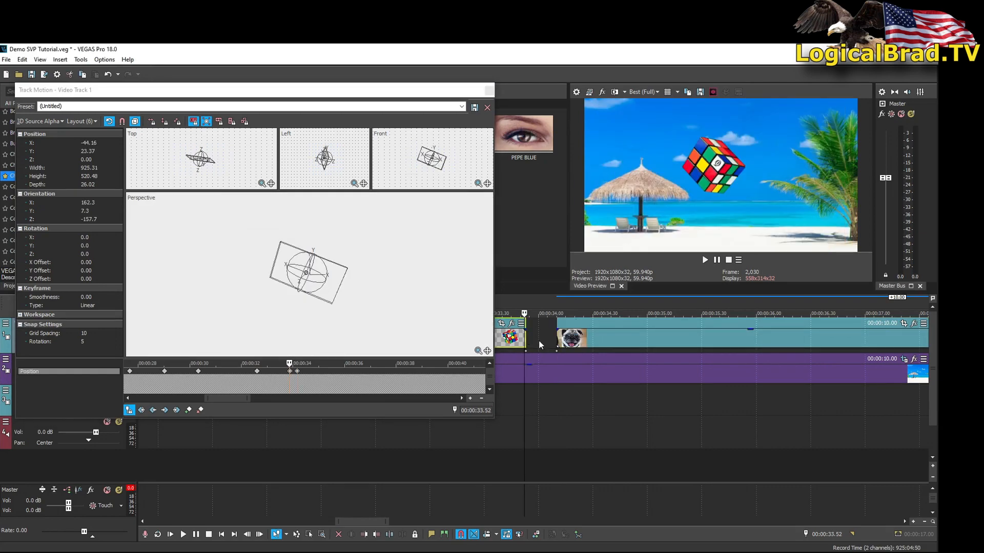
scroll(539, 348, "up", 6)
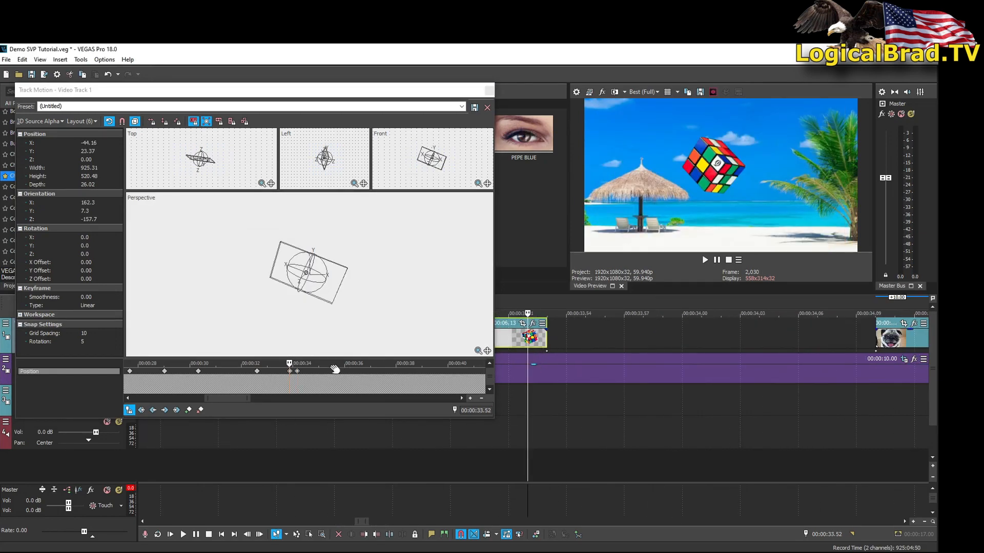
scroll(297, 369, "up", 4)
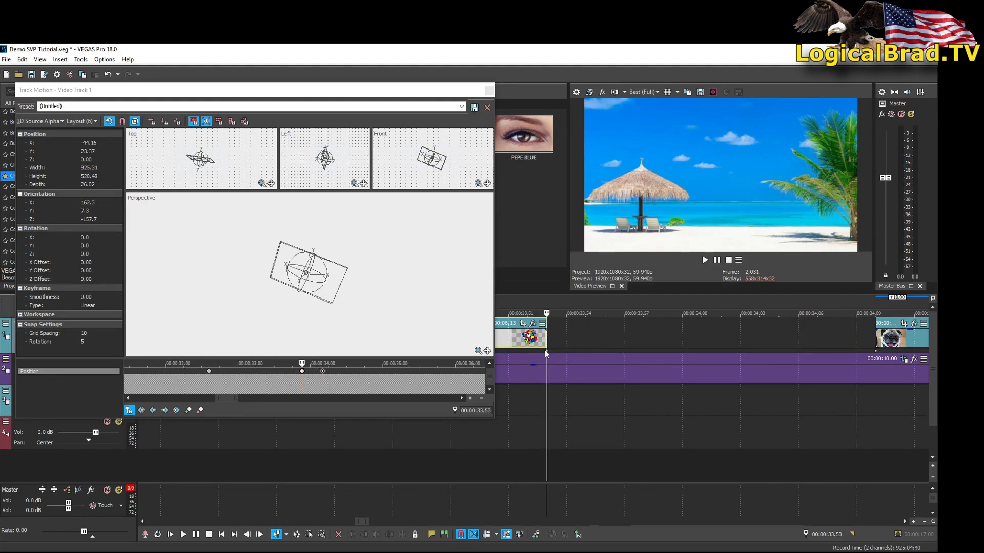
left_click(874, 336)
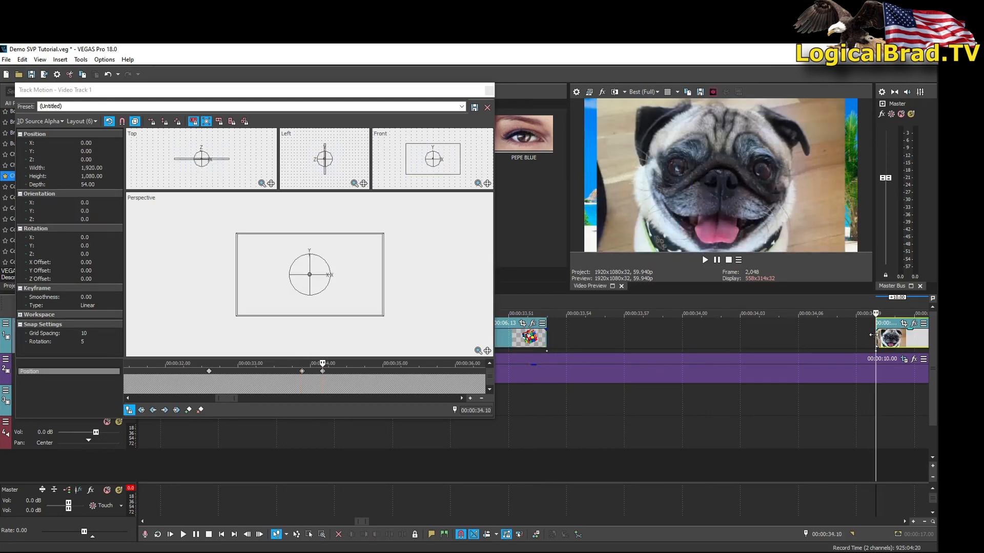
left_click(489, 90)
Step: Save the project with the new Track Motion keyframes
scroll(772, 353, "down", 3)
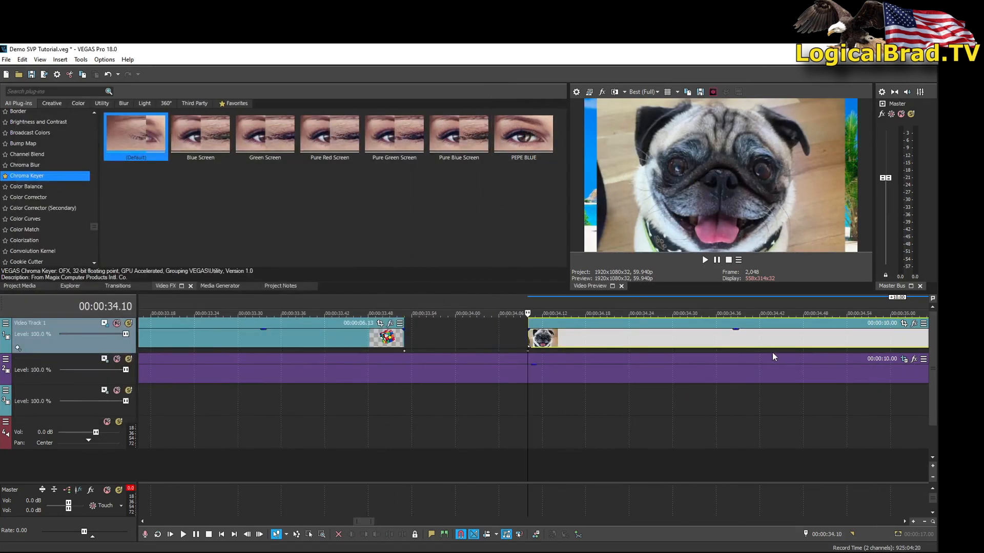
scroll(773, 353, "down", 1)
scroll(773, 353, "down", 2)
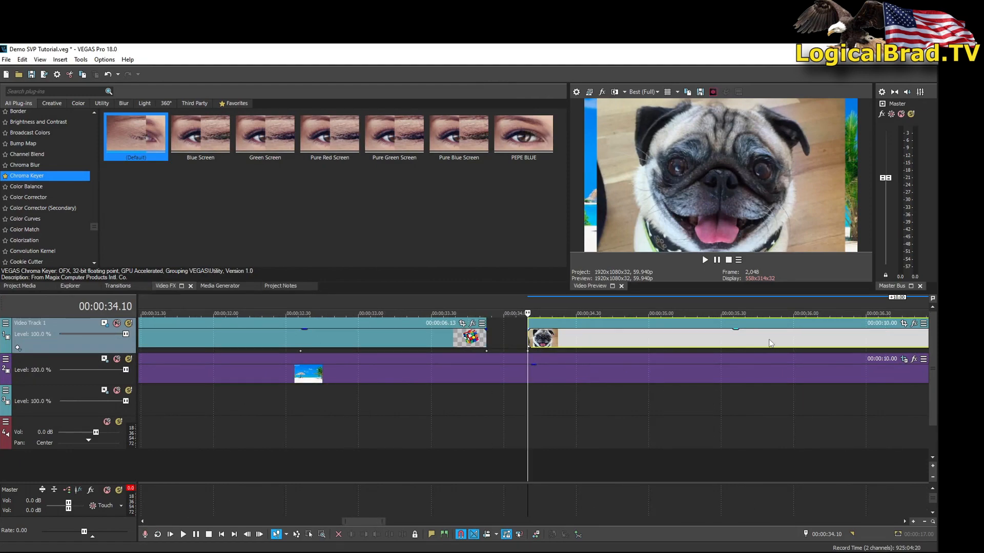
key("ctrl+s")
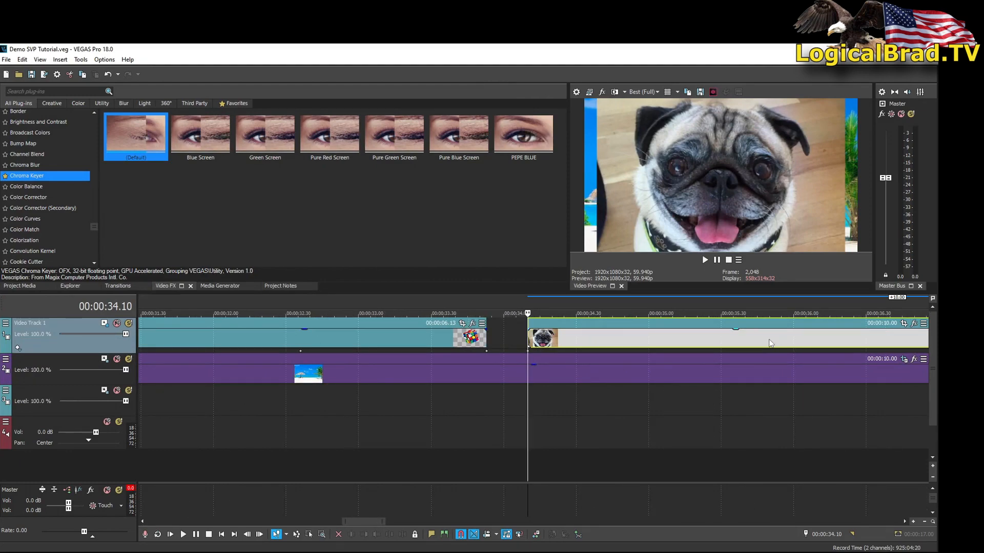
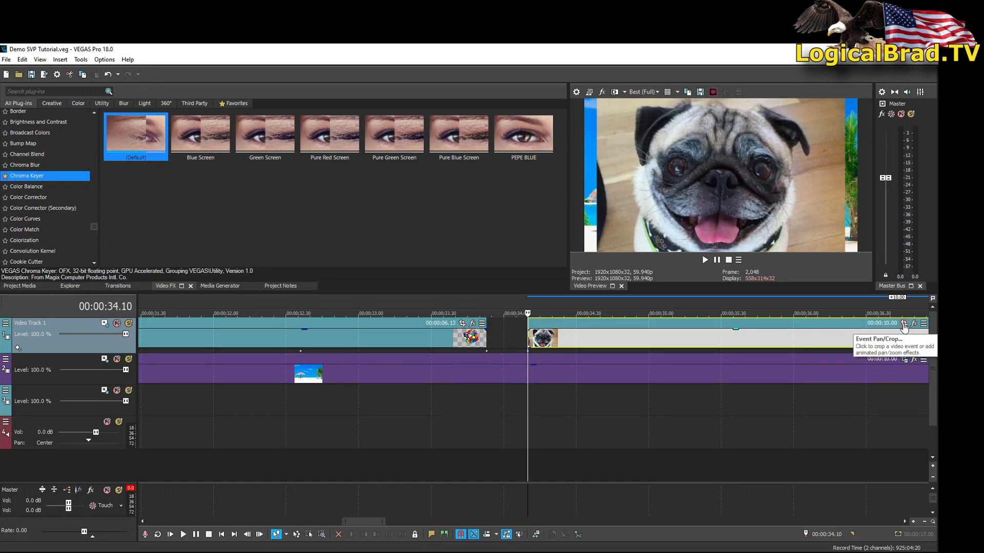
Step: Open Event Pan/Crop for the pug clip, widen and move its window, and enable the mask
left_click(903, 324)
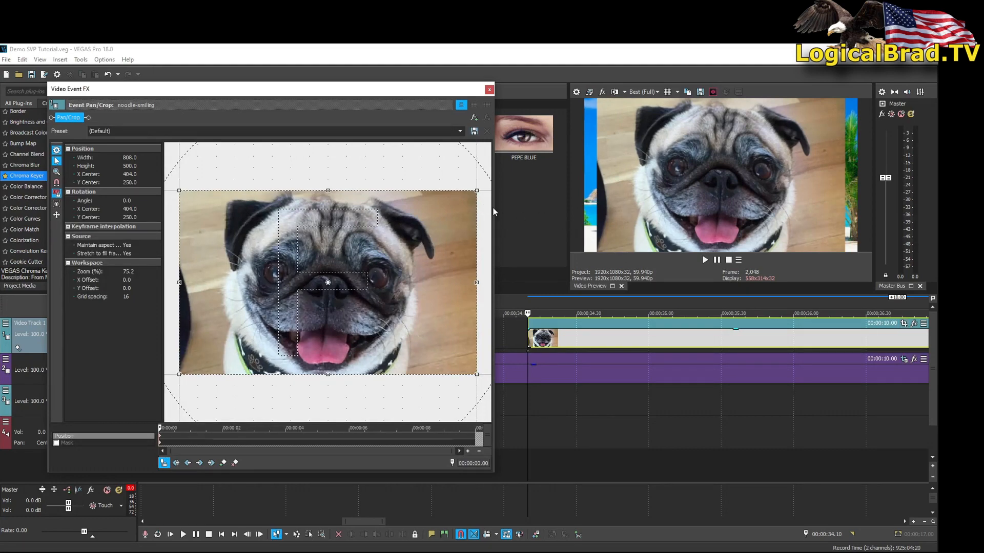
left_click_drag(497, 210, 588, 215)
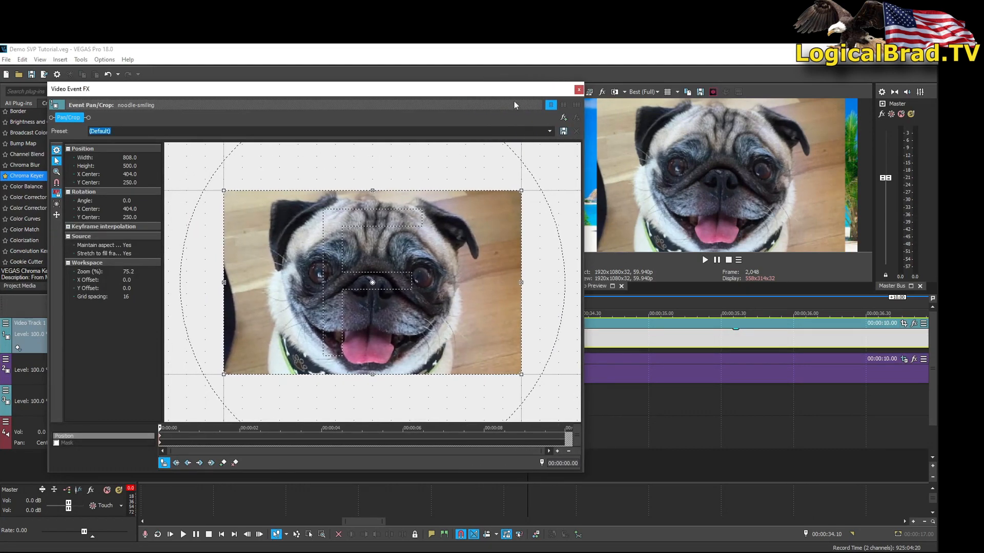
left_click_drag(495, 92, 497, 71)
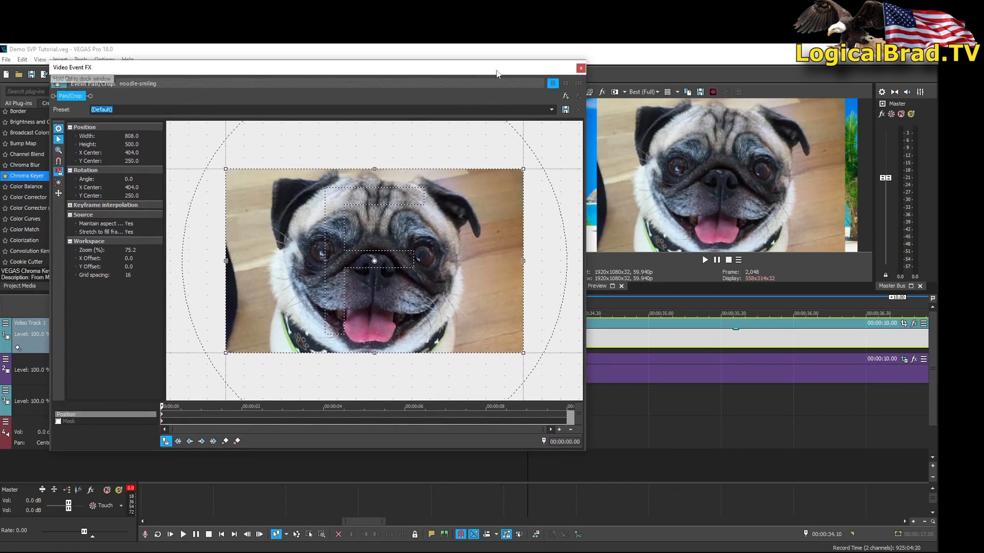
left_click(58, 421)
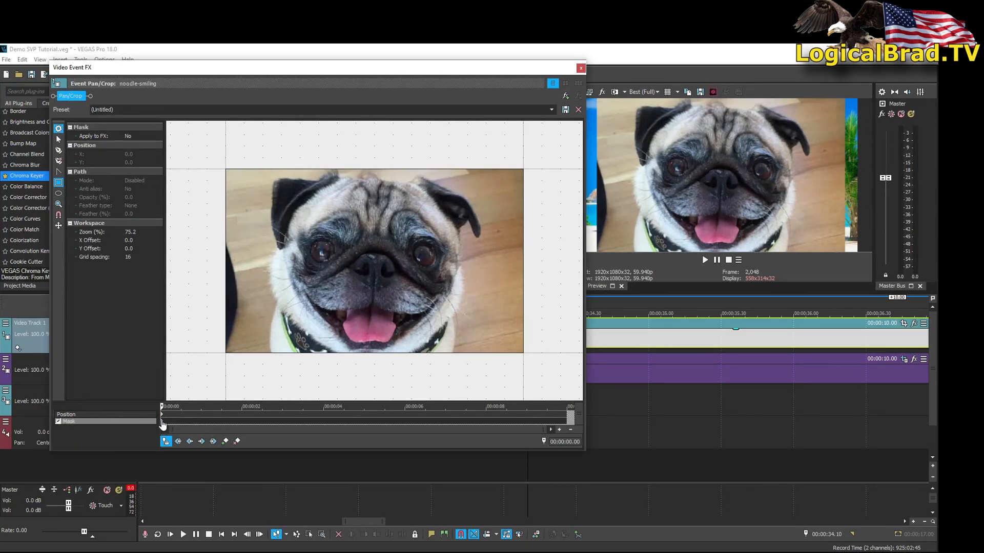
Step: With the anchor creation tool, trace a mask path from the picture's bottom edge up the right side of the pug's neck and face
left_click(59, 151)
scroll(269, 284, "up", 1)
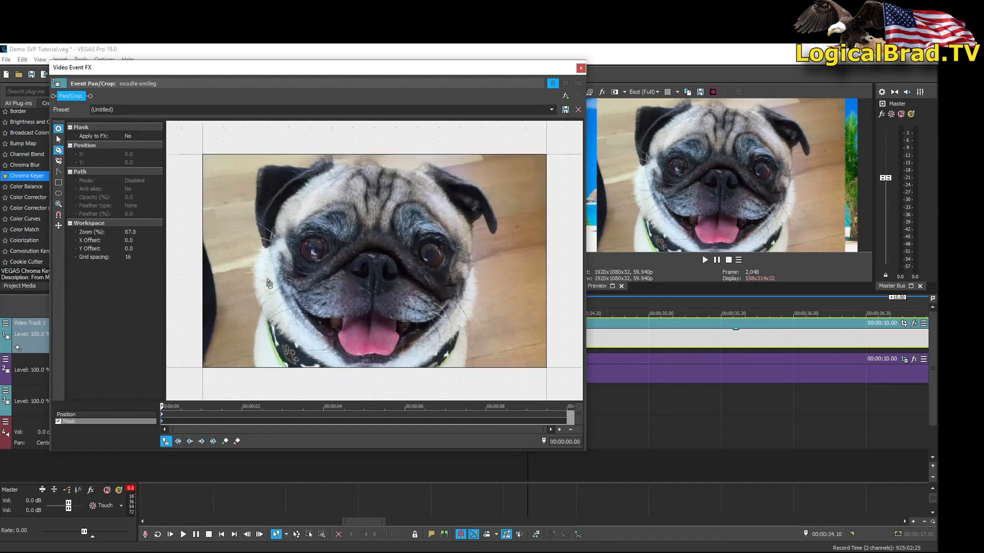
scroll(269, 284, "up", 1)
scroll(607, 461, "up", 2)
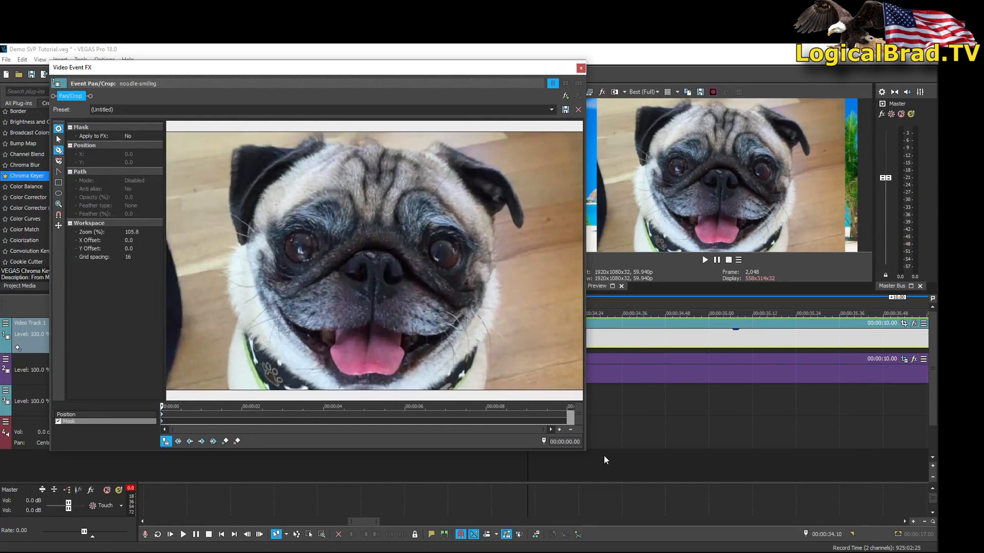
left_click(484, 389)
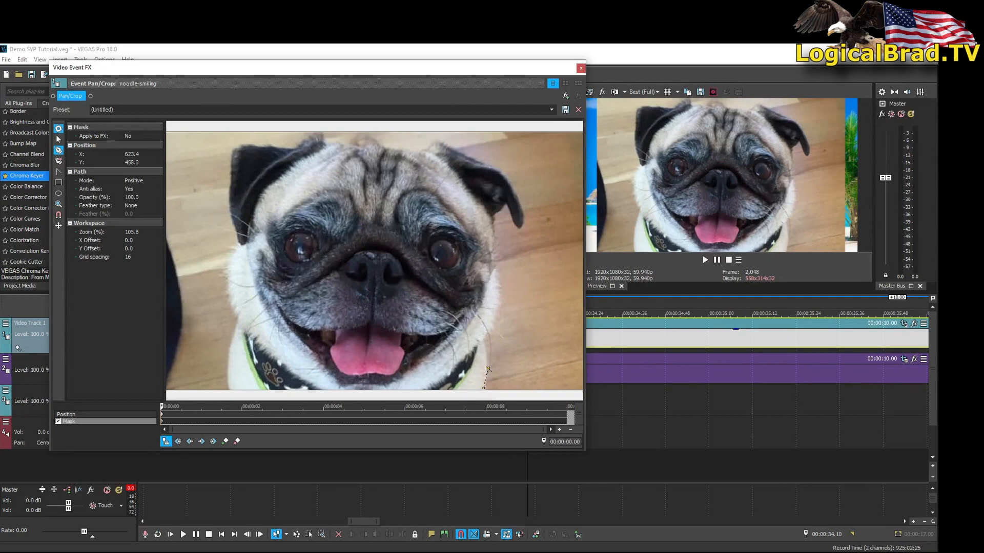
left_click(484, 351)
left_click(485, 340)
left_click(493, 326)
left_click(499, 281)
left_click(498, 274)
left_click(495, 262)
left_click(495, 241)
Step: Undo the last two mask path changes beside the pug's right-hand ear
scroll(507, 210, "up", 6)
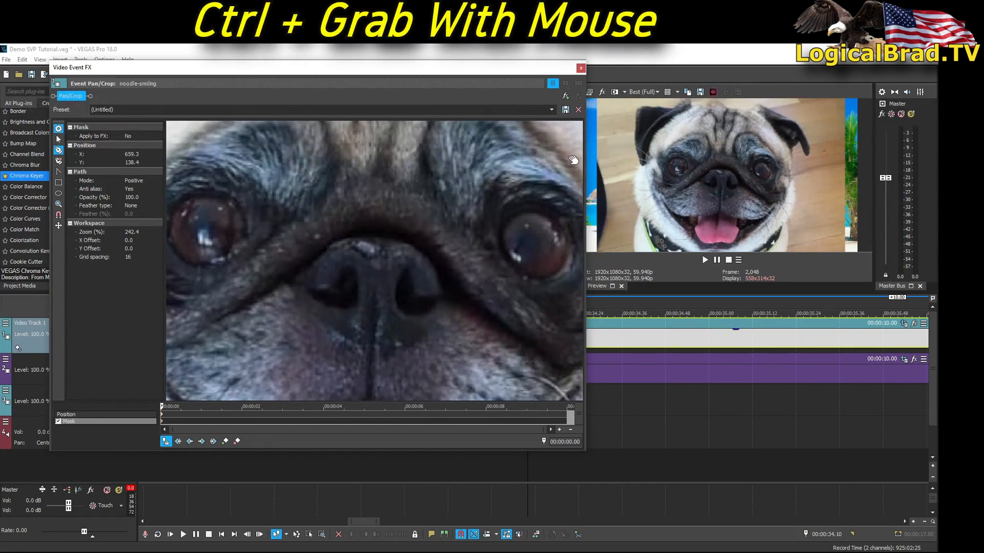
left_click_drag(573, 159, 382, 225)
left_click_drag(485, 219, 418, 251)
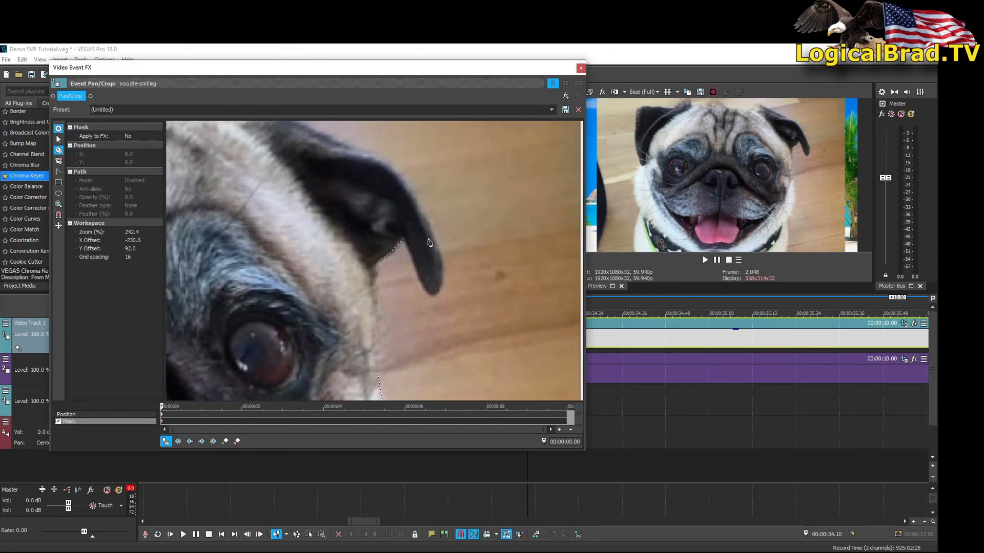
key("ctrl+z")
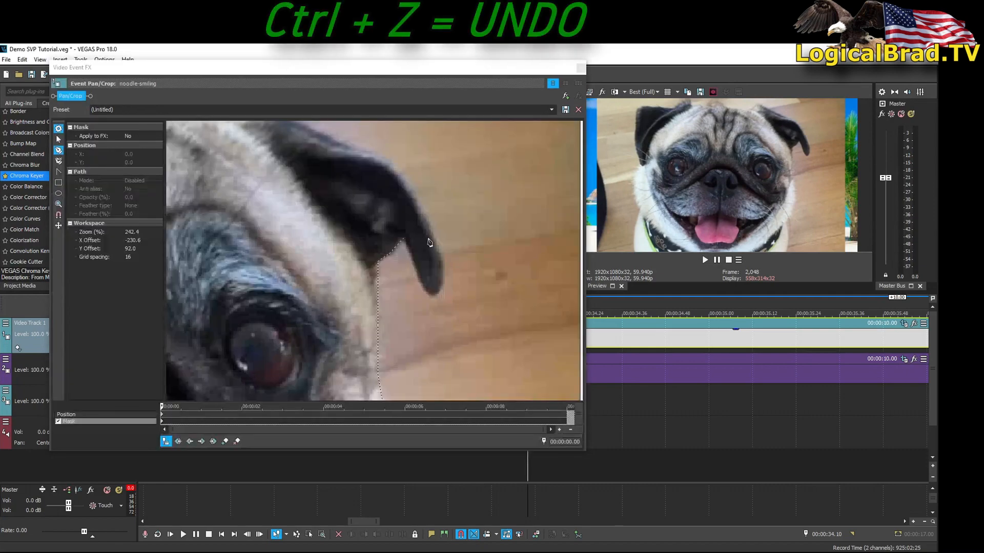
key("ctrl+z")
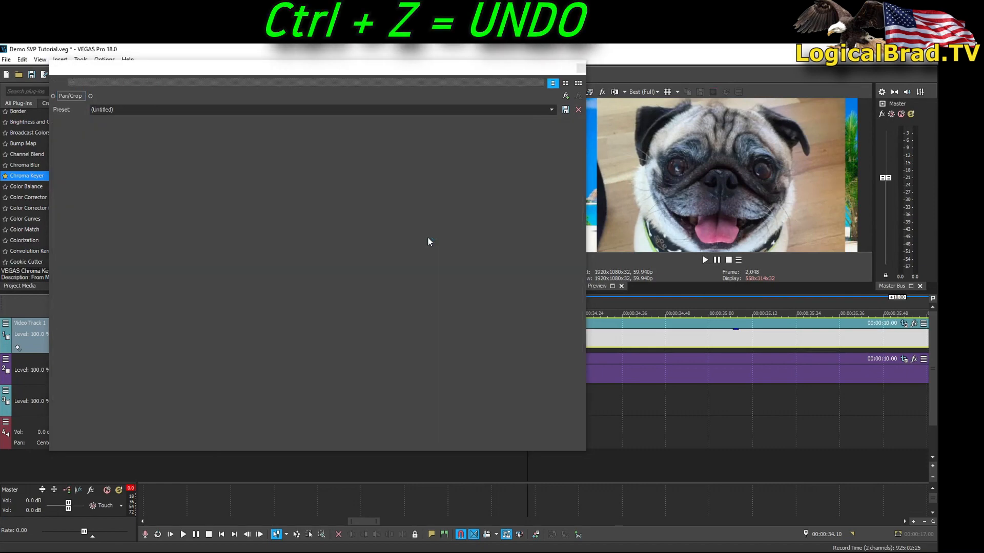
Step: Extend the mask path down the inner edge of the pug's right-hand ear and around its tip
left_click(389, 255)
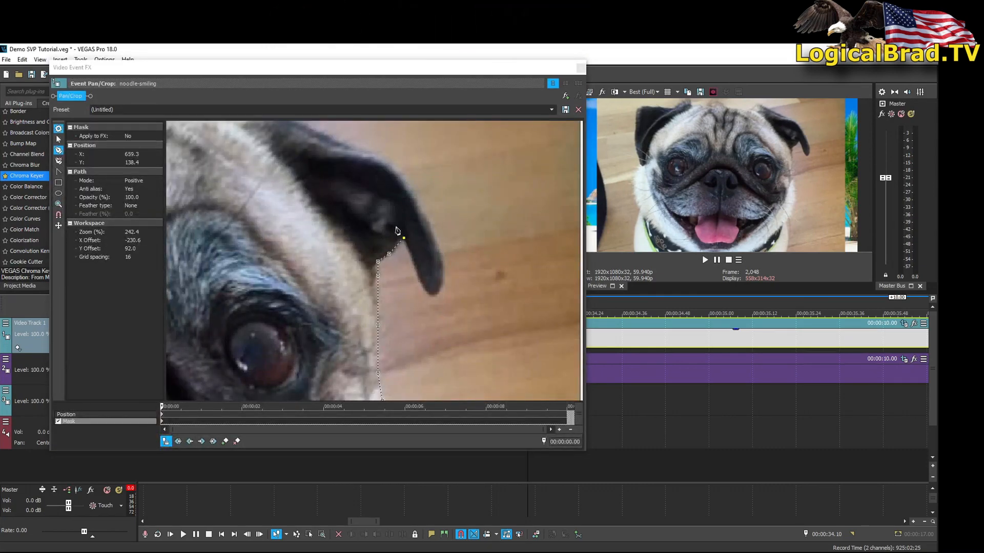
left_click(409, 253)
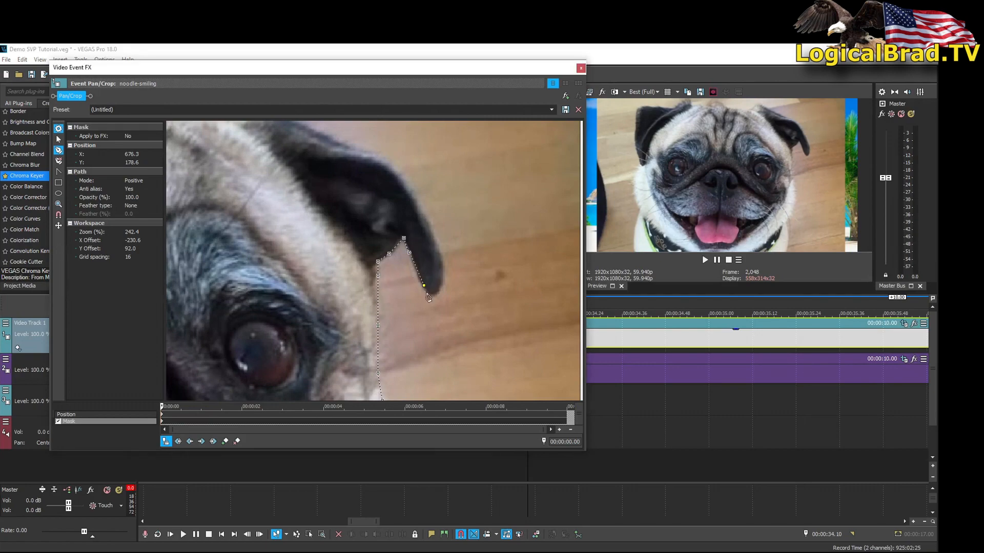
left_click(445, 285)
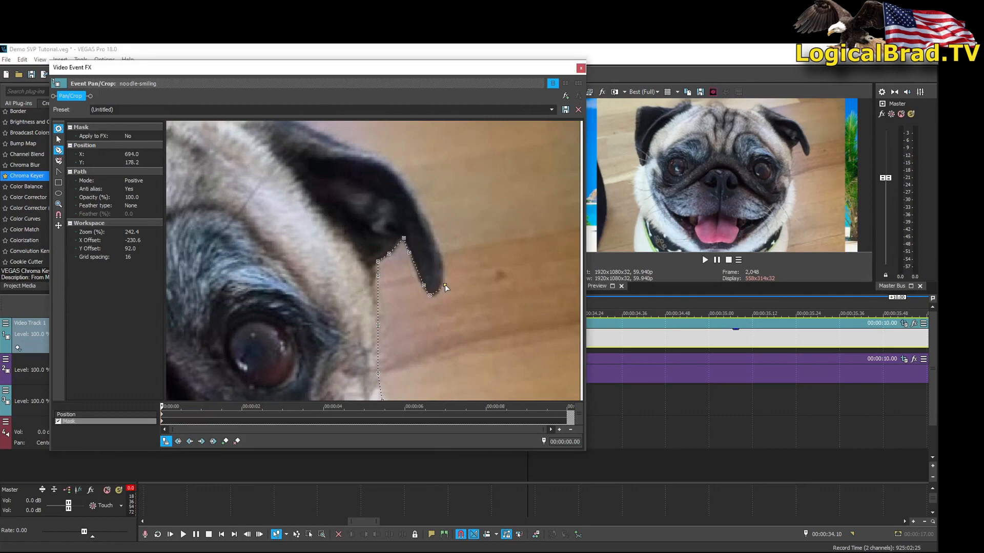
Step: Continue the mask path with anchor points up the outer edge of the pug's drooping ear to where it meets the head
left_click(429, 230)
left_click(410, 194)
left_click(389, 165)
left_click(358, 150)
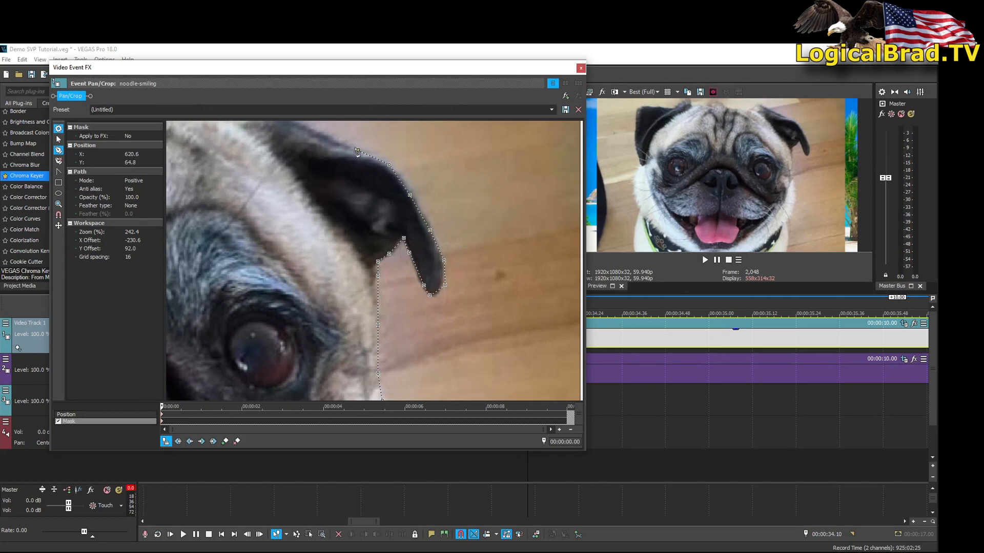
left_click(322, 133)
left_click(303, 124)
Step: Trace the mask path across the top of the pug's head to the start of the other ear
left_click_drag(214, 156, 487, 281)
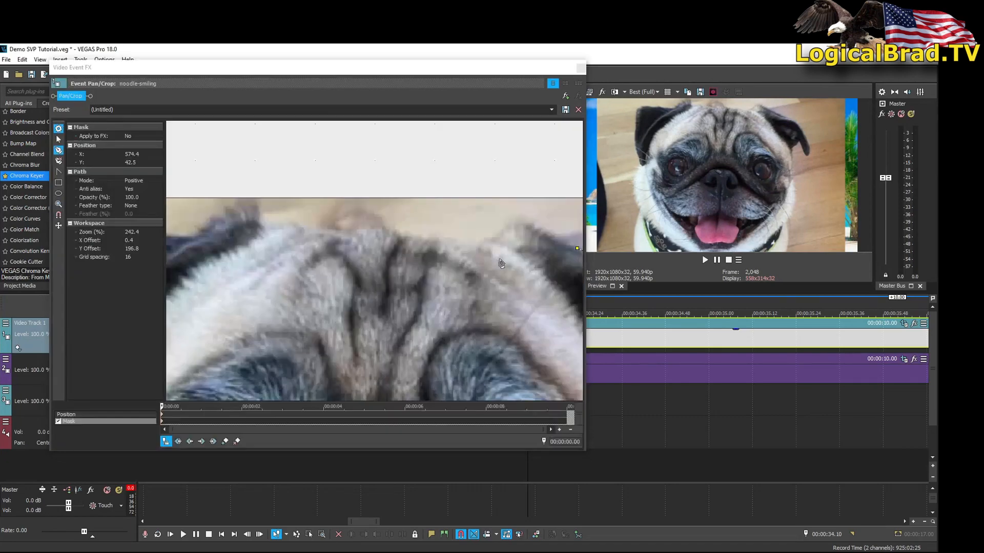
left_click(577, 248)
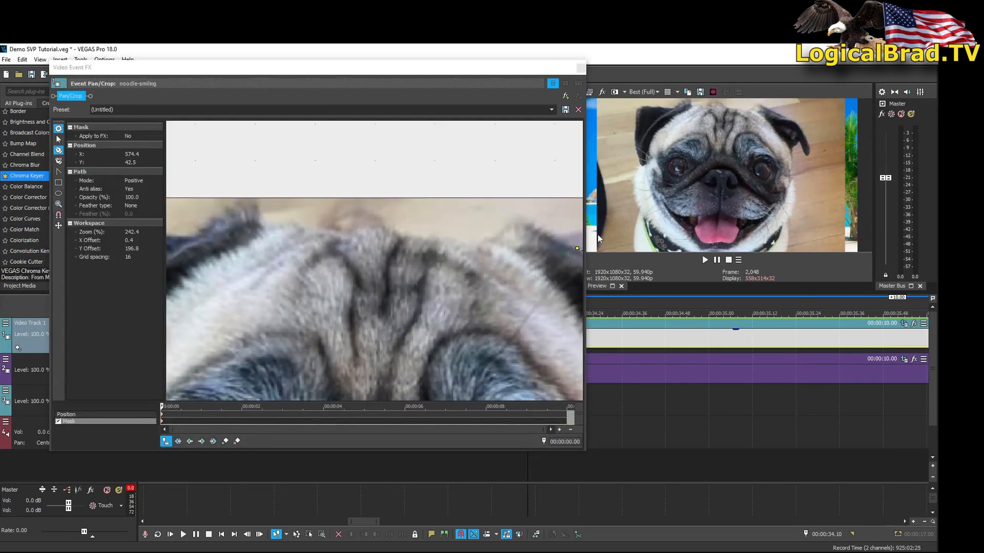
left_click(553, 240)
left_click(529, 225)
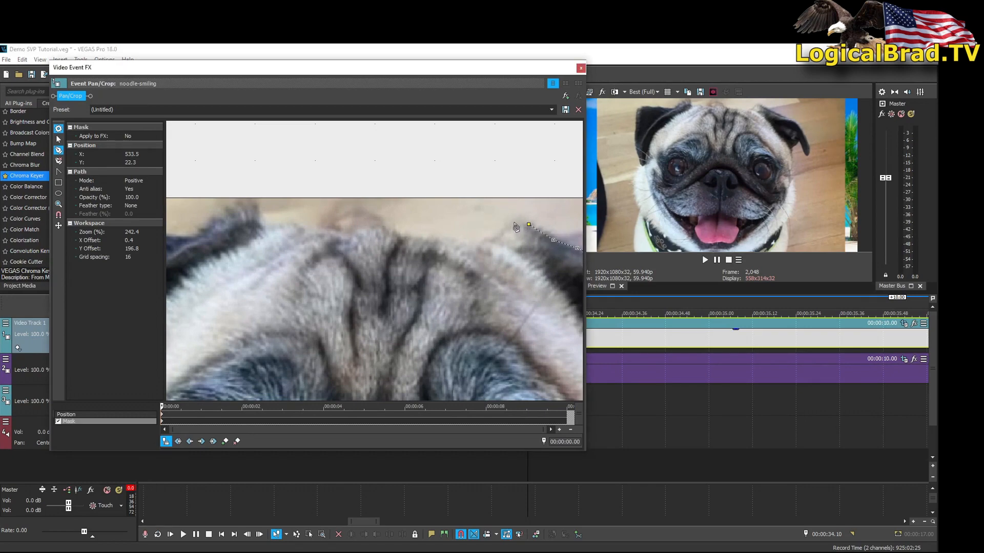
left_click(510, 226)
left_click(473, 242)
left_click(439, 240)
left_click(340, 231)
left_click(268, 226)
left_click(255, 212)
left_click(181, 244)
Step: Undo the last misplaced anchor points and trace the mask path over the top and down the outer edge of the other ear
left_click_drag(183, 314, 514, 275)
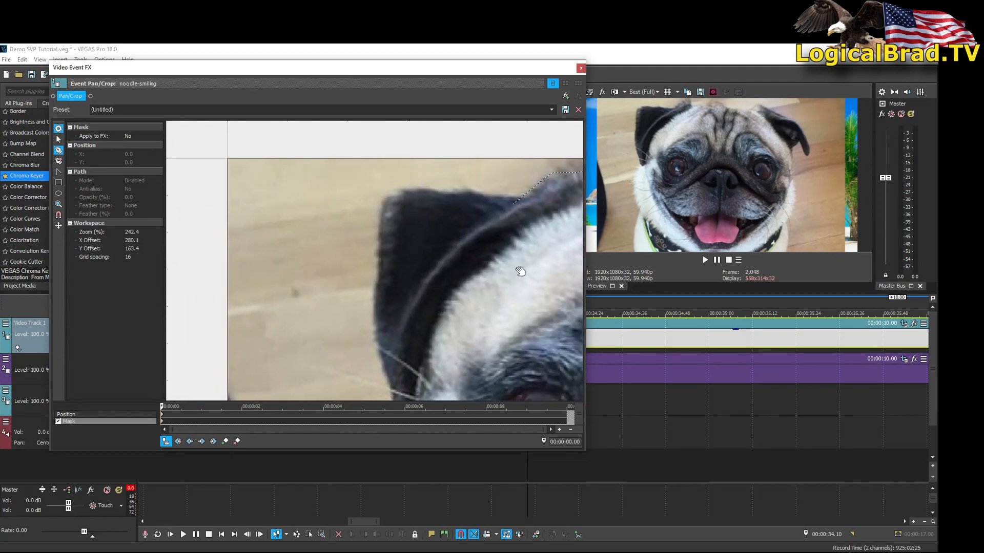
key("ctrl+z")
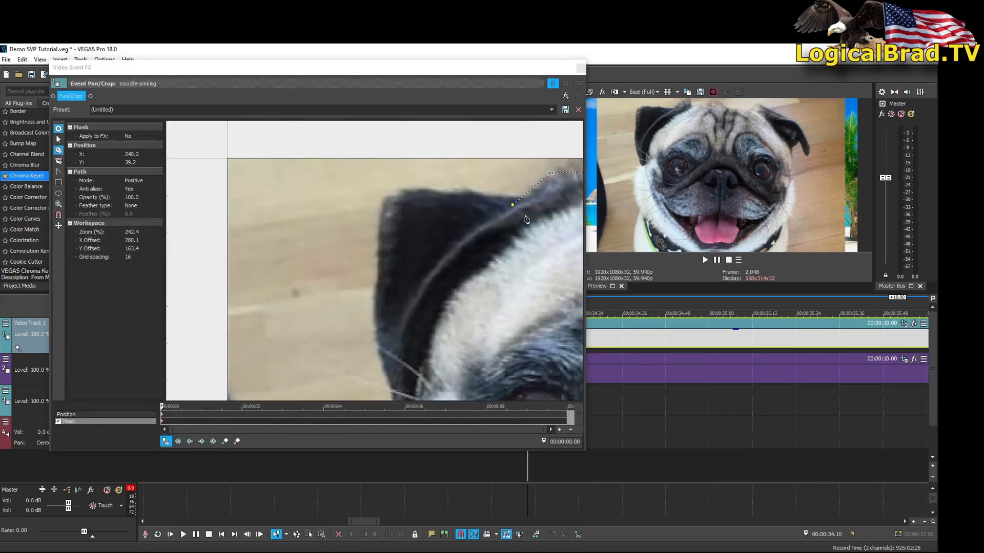
key("ctrl+z")
left_click(521, 197)
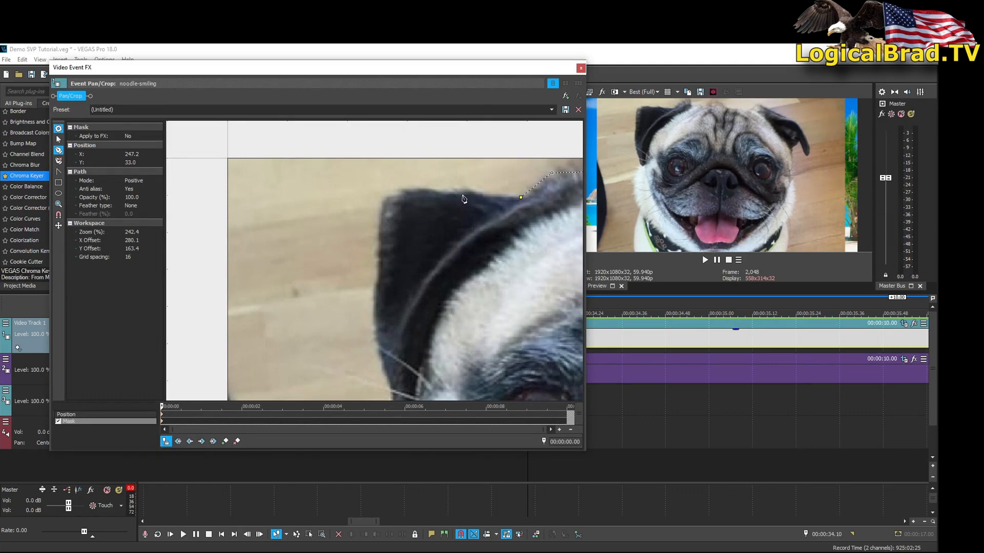
left_click(461, 194)
left_click(395, 193)
left_click(382, 220)
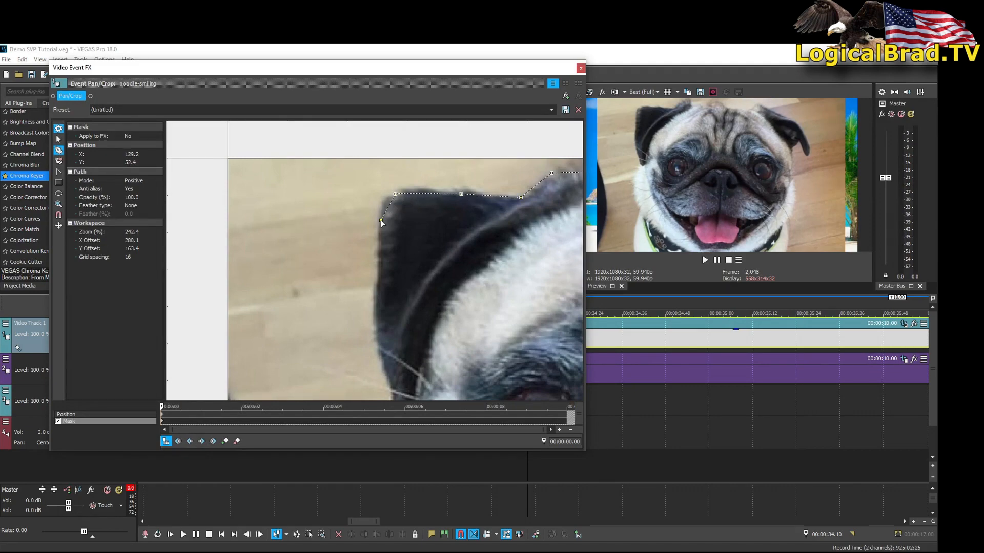
left_click(380, 283)
Step: Trace the mask path from the ear's lower end down the pug's cheek to the neck fur
left_click_drag(462, 384, 462, 143)
key("ctrl+z")
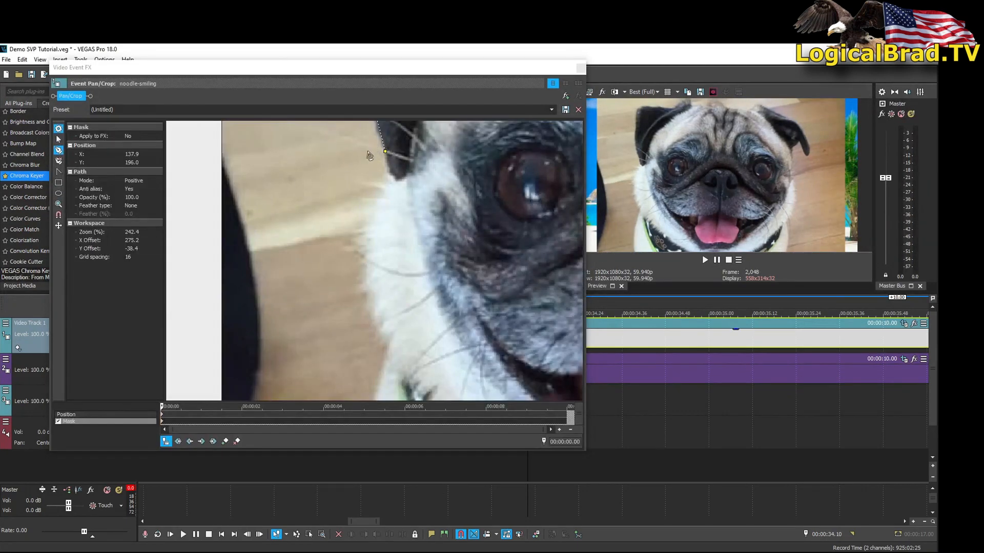
left_click(390, 177)
left_click_drag(372, 213, 372, 217)
left_click_drag(367, 255, 367, 264)
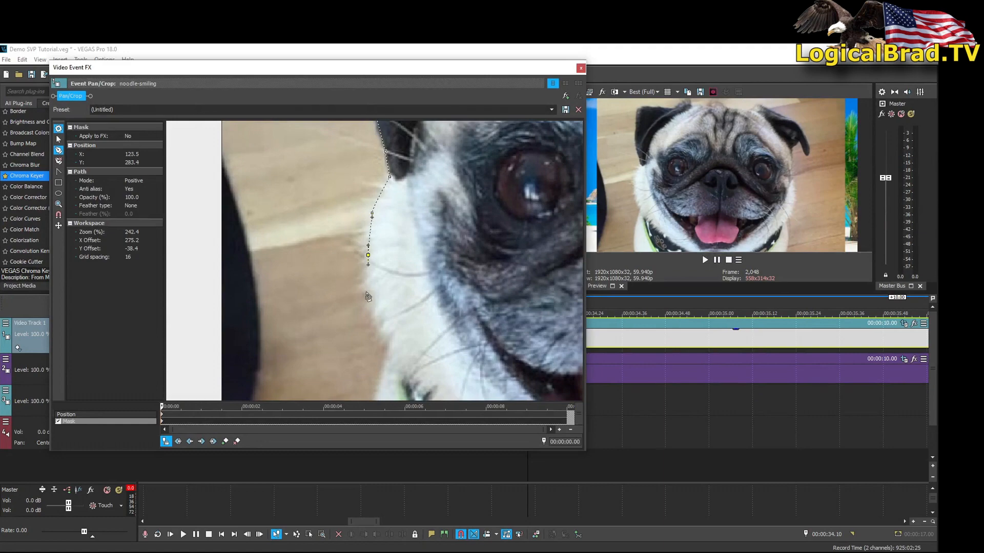
left_click(371, 302)
left_click(392, 356)
left_click(384, 377)
scroll(434, 357, "down", 10)
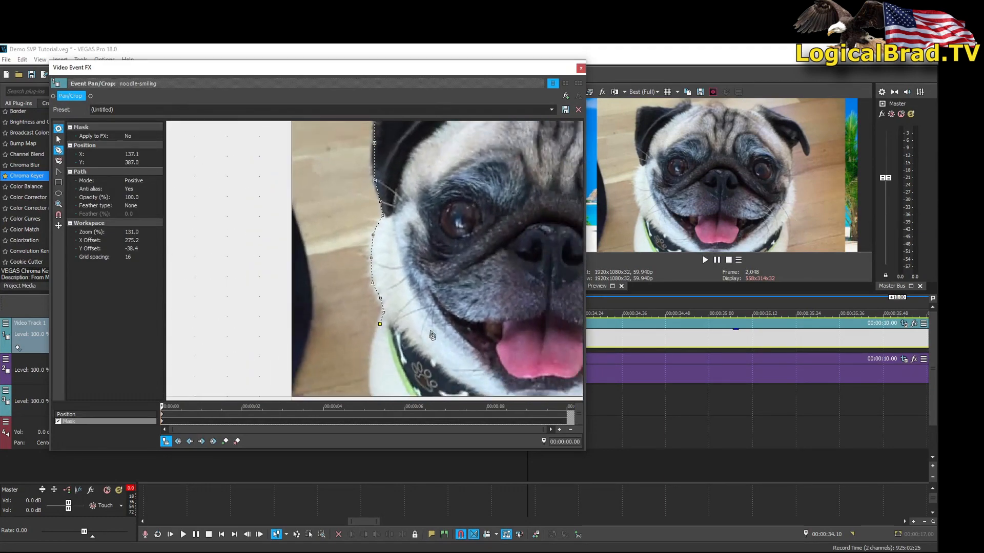
Step: Extend the mask path down the neck and just below the image's lower edge, closing it at its starting point
left_click(374, 317)
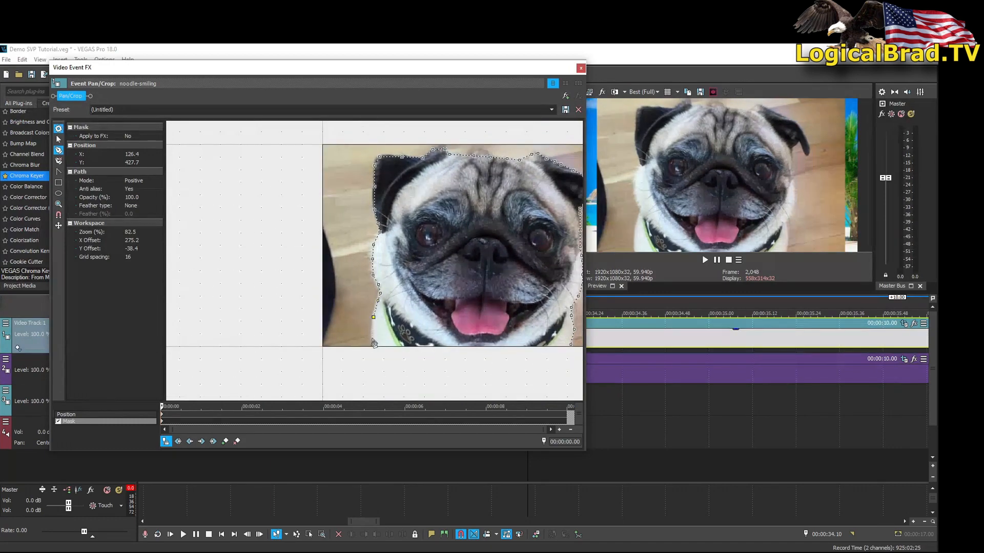
left_click(372, 338)
left_click(372, 350)
left_click(538, 353)
left_click(572, 348)
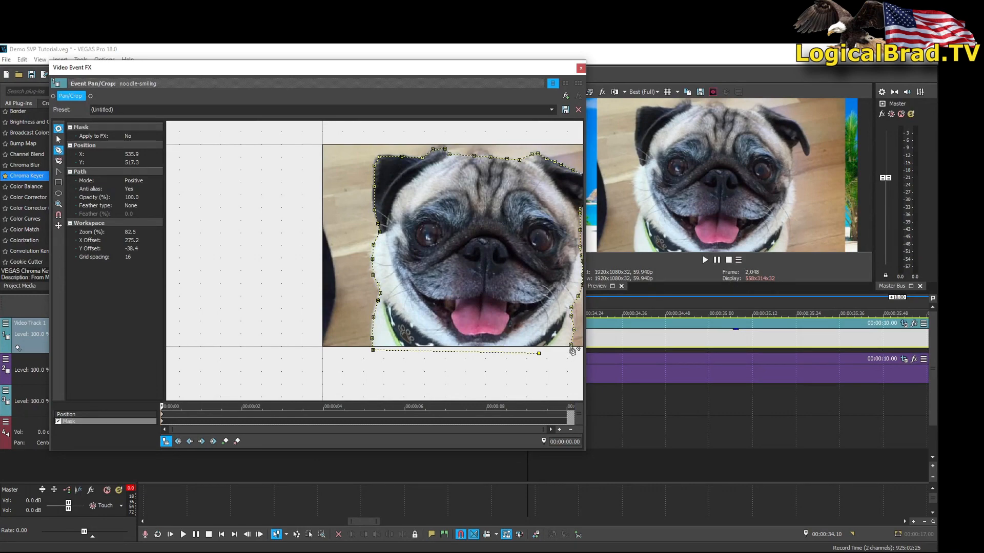
left_click(572, 349)
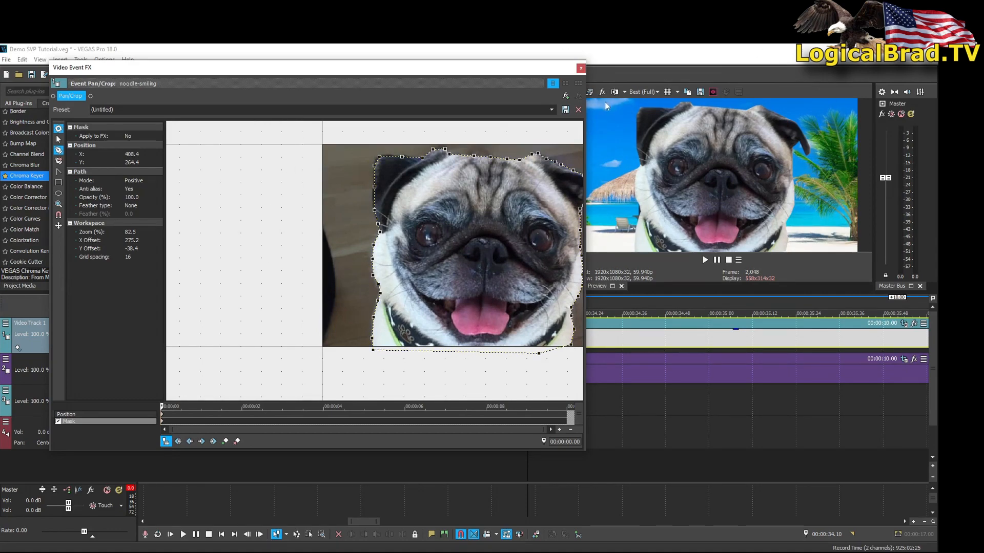
Step: Try shifting the whole mask slightly up and to the right at 00:00:03.04 on the mask timeline
left_click_drag(590, 122, 665, 116)
left_click_drag(577, 67, 455, 65)
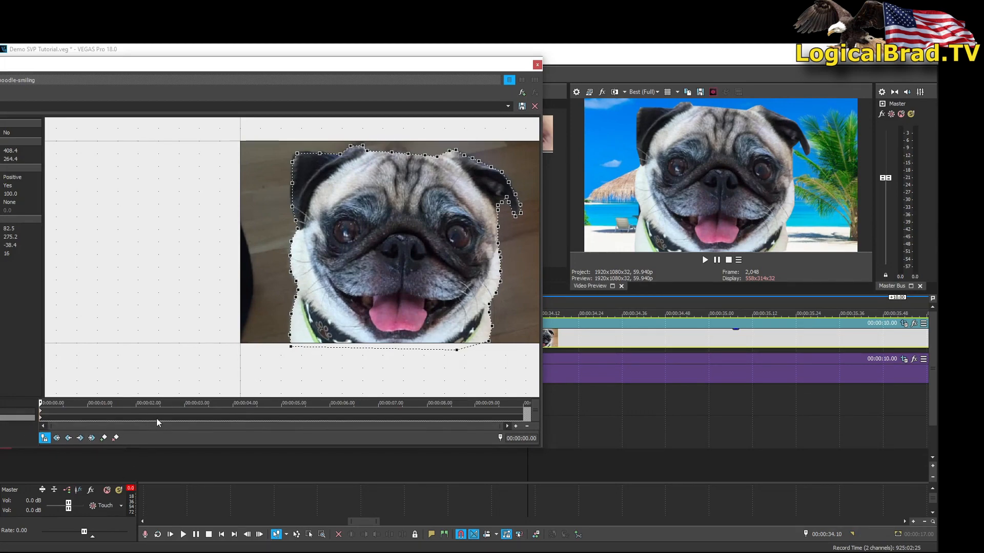
left_click(187, 420)
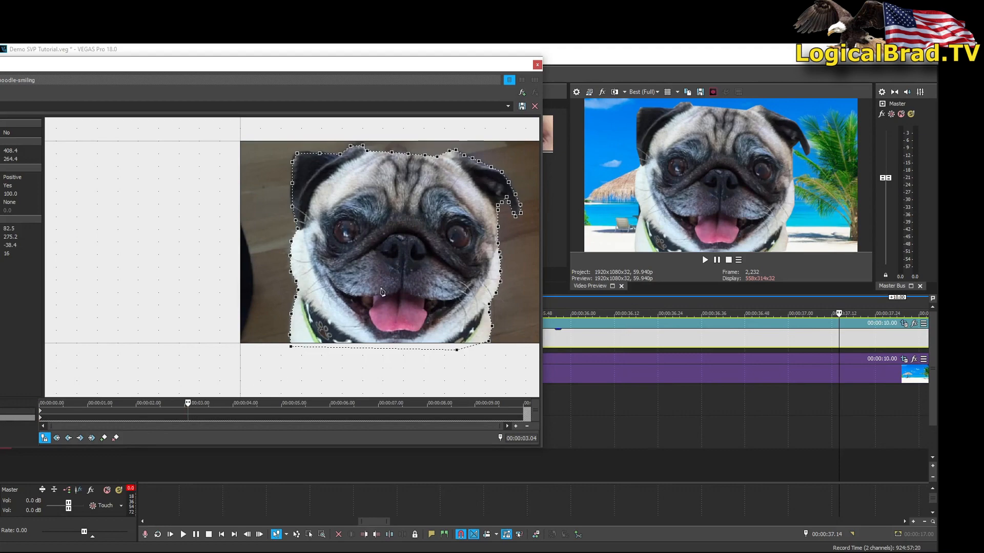
left_click_drag(155, 73, 252, 68)
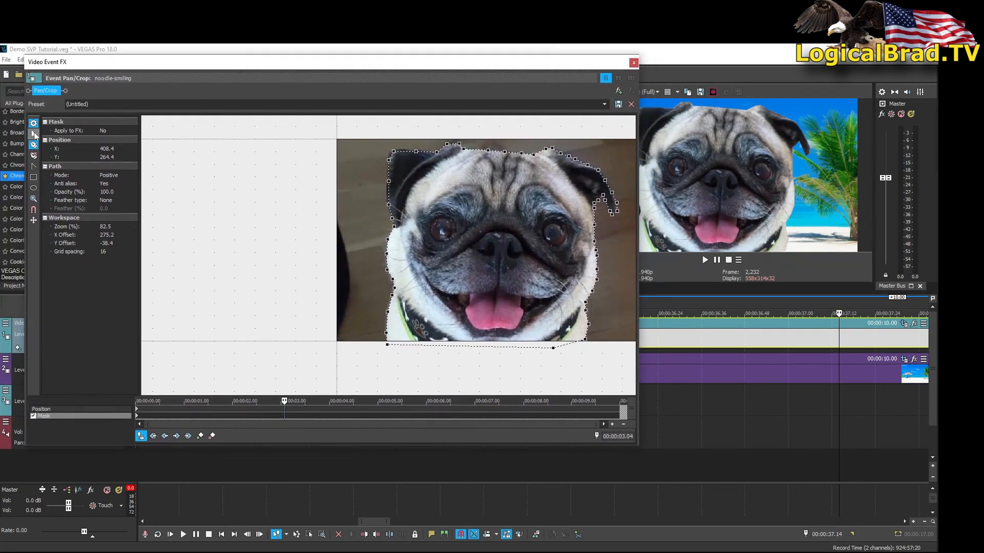
left_click(34, 134)
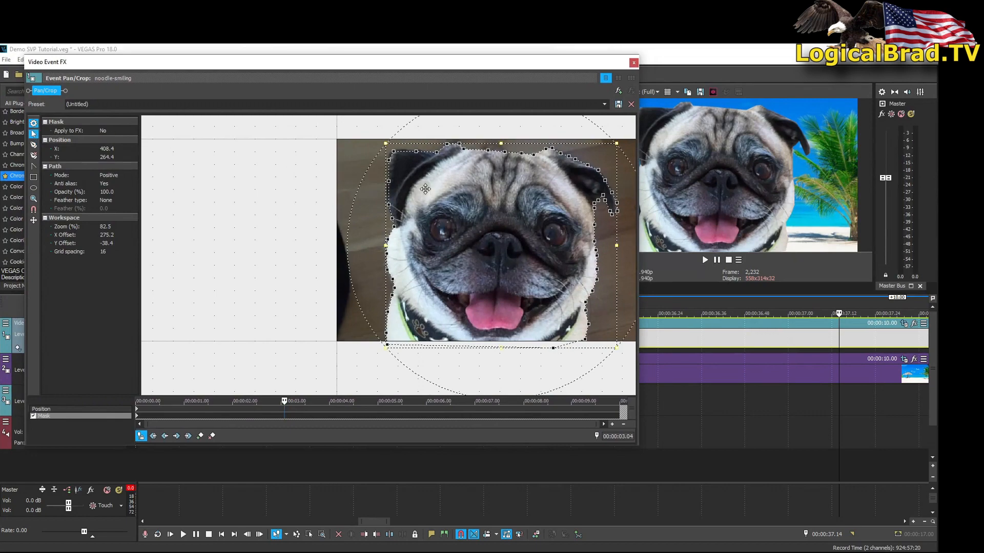
mouse_move(493, 208)
left_mouse_down()
mouse_move(439, 234)
mouse_move(420, 230)
mouse_move(515, 225)
mouse_move(472, 215)
mouse_move(469, 205)
mouse_move(452, 219)
mouse_move(507, 197)
left_mouse_up()
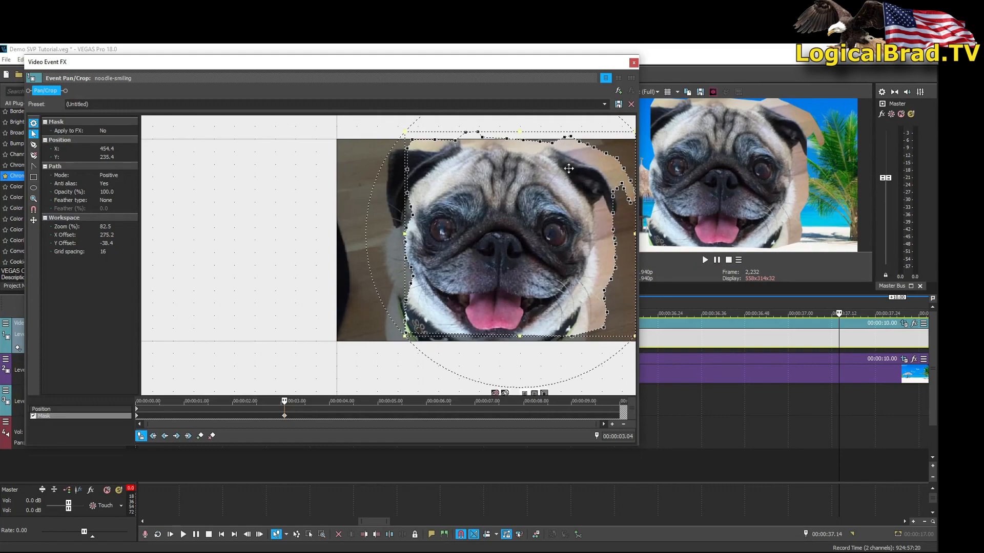
Step: Try selecting individual mask anchor points near the drooping ear, undo the mask shift, and close the Pan/Crop window
left_click(330, 169)
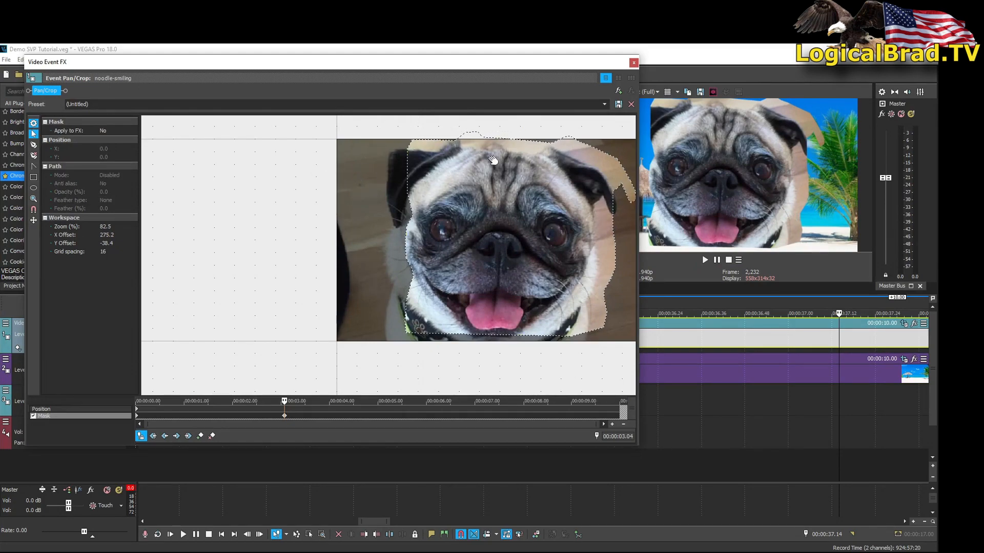
left_click(506, 198)
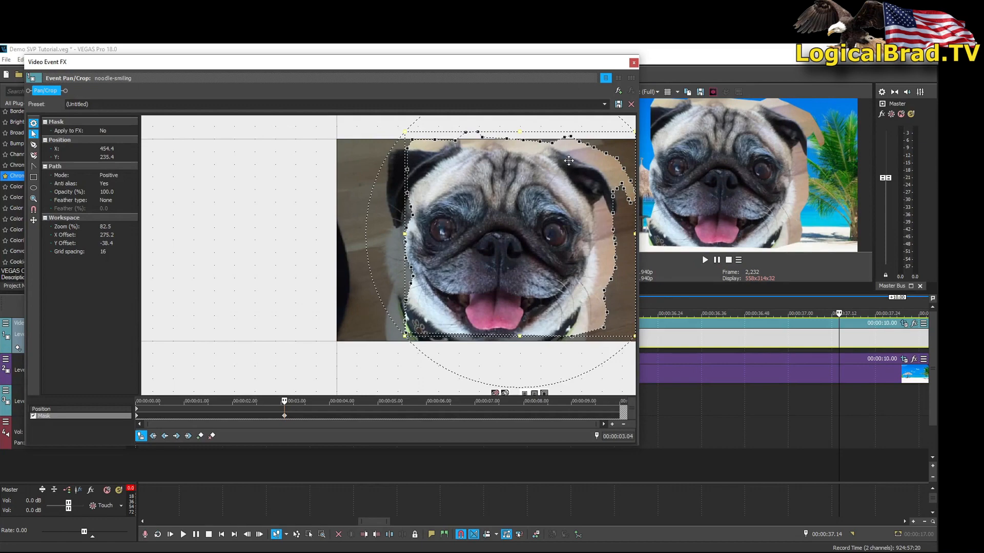
left_click(314, 167)
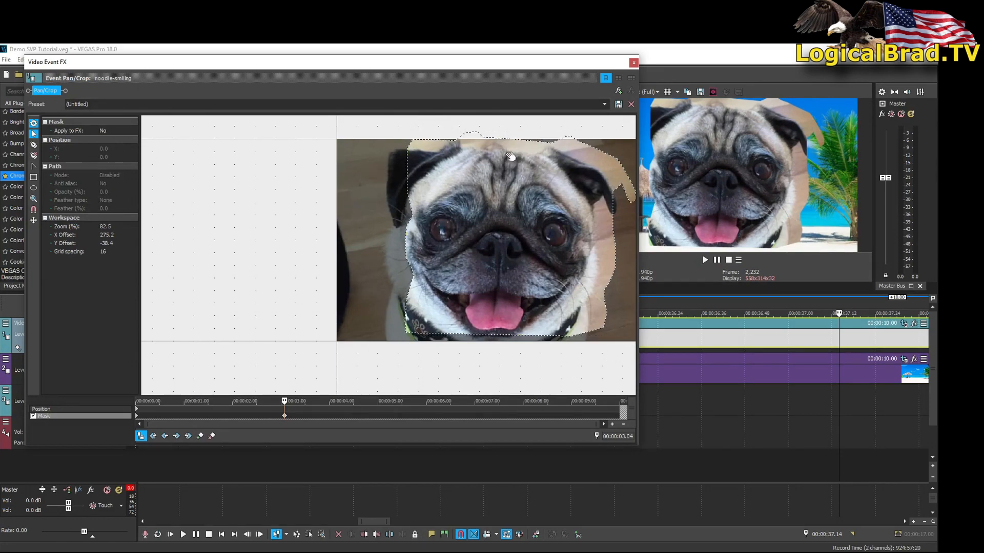
left_click(590, 146)
left_click_drag(594, 148, 620, 163)
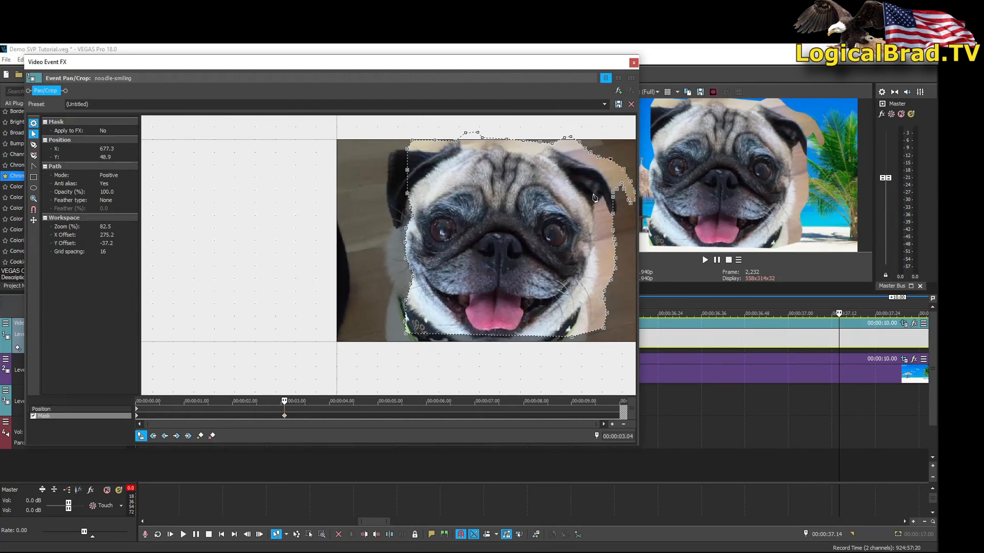
key("ctrl+z")
key("ctrl+z")
key("ctrl+z")
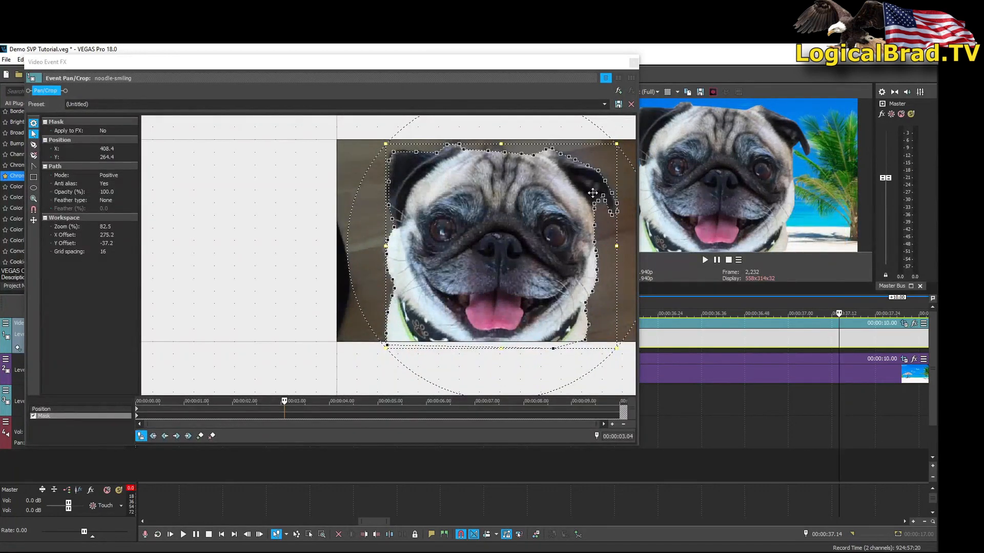
left_click(634, 63)
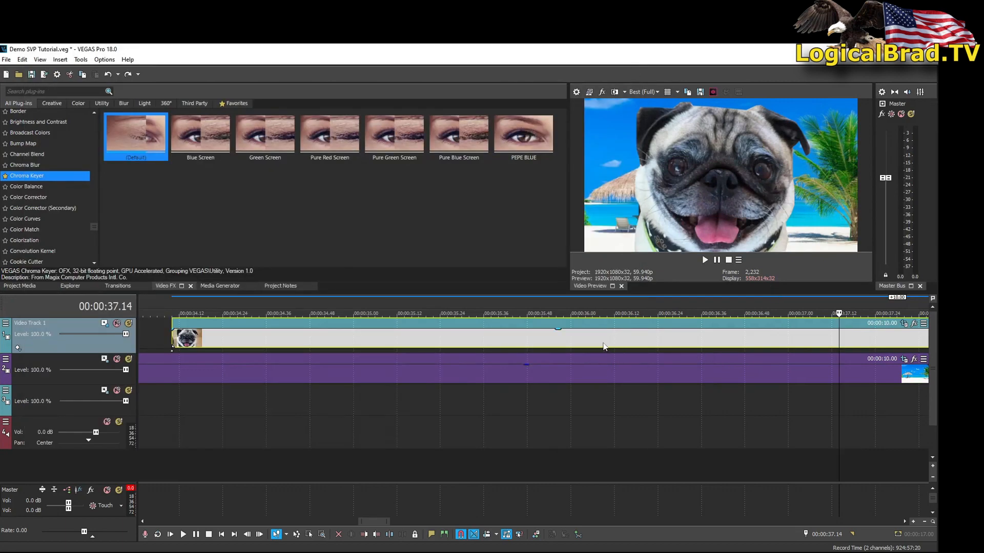
Step: Check the masked pug clip at several times back to its start at 00:00:34.10 and review its Pan/Crop mask
left_click(527, 359)
left_click(386, 339)
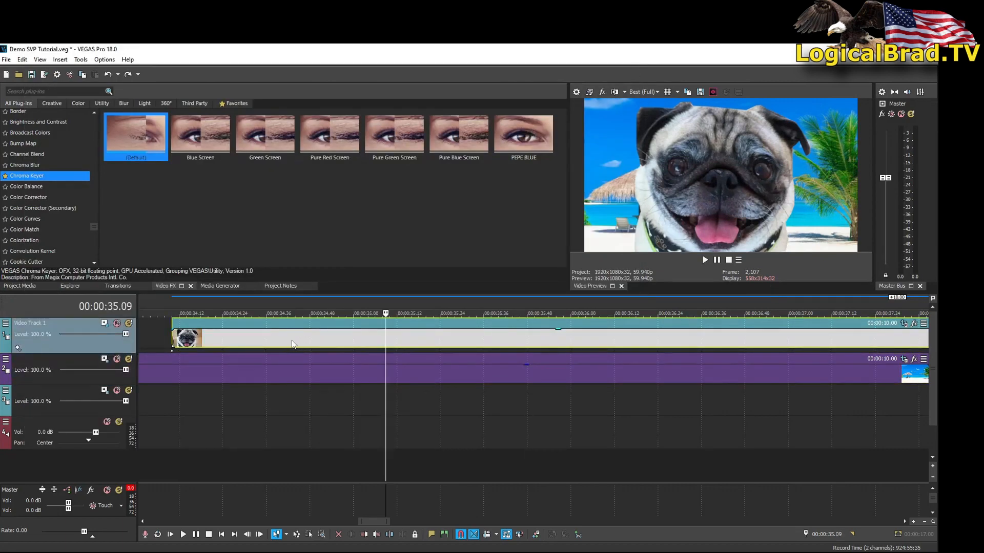
left_click(292, 340)
left_click(172, 339)
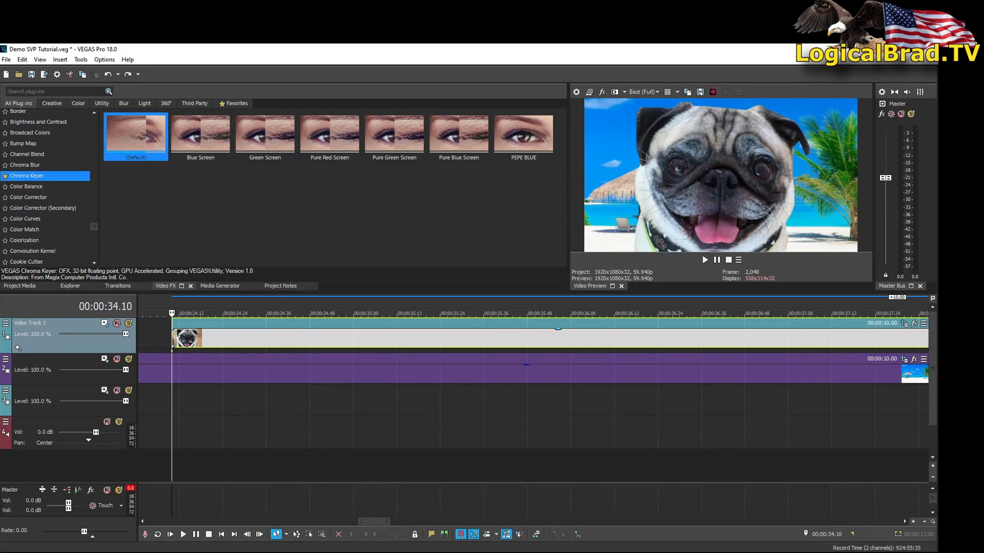
left_click(903, 323)
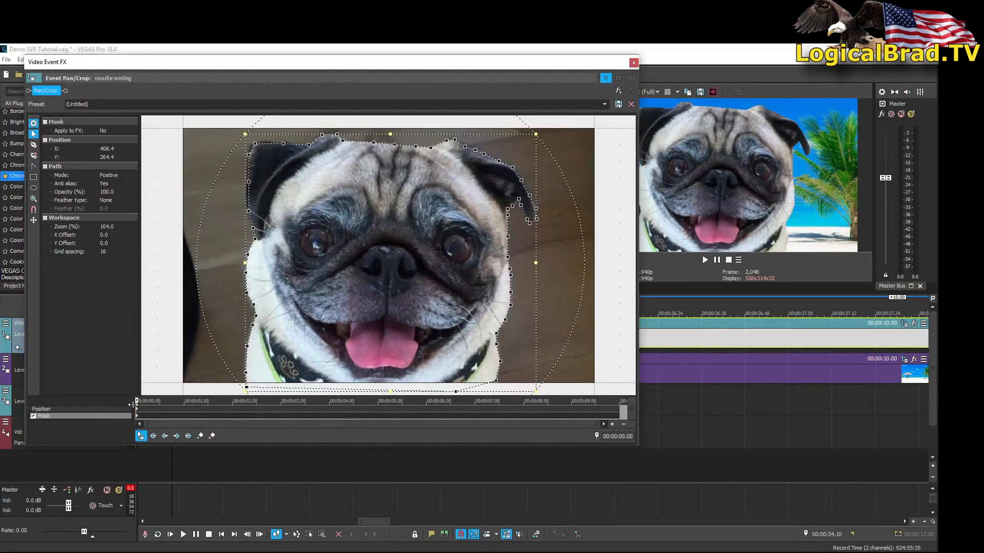
left_click(634, 63)
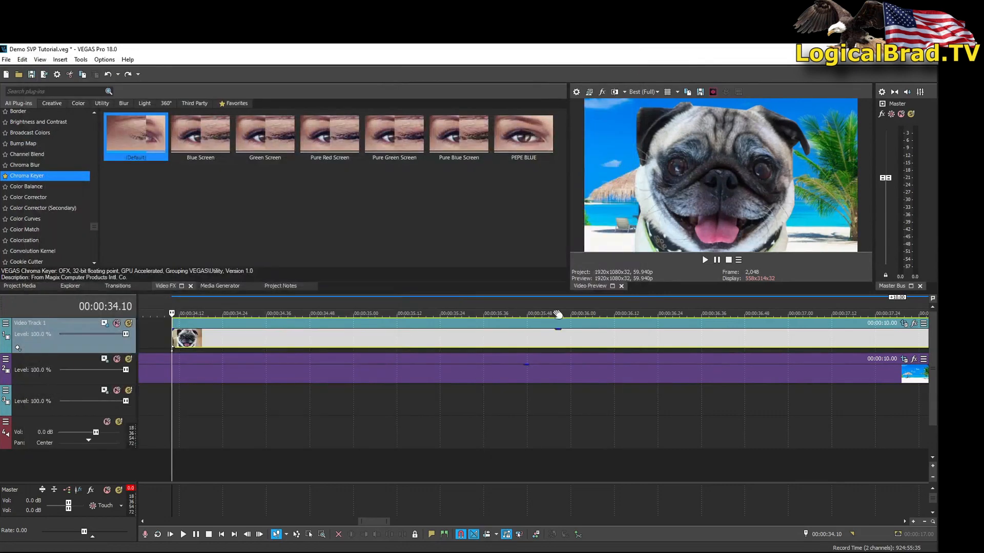
Step: Use Track Motion on Video Track 1 at 00:00:34.10 to shrink the pug to 1,176.39 × 661.72 and position it at X -540, Y -225
left_click(103, 324)
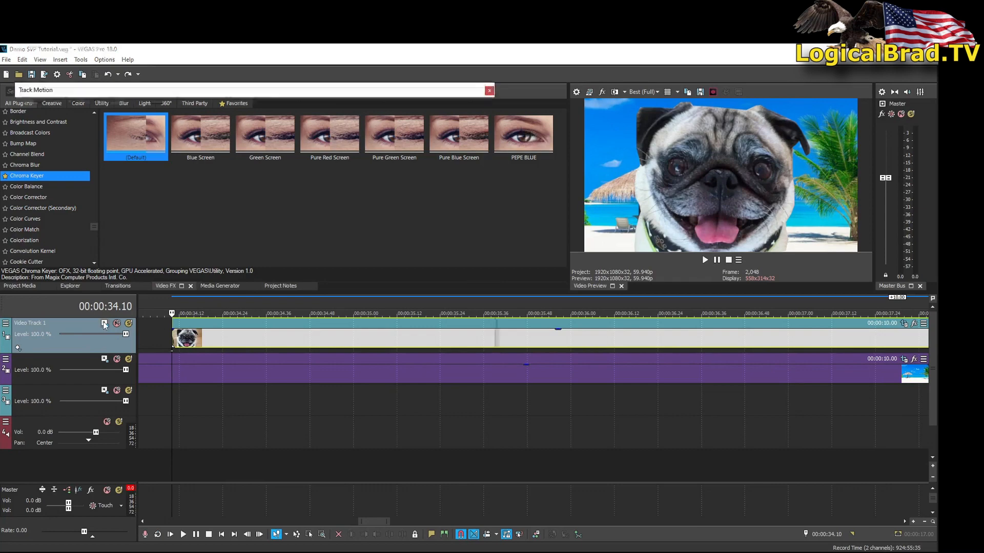
left_click_drag(382, 235, 300, 291)
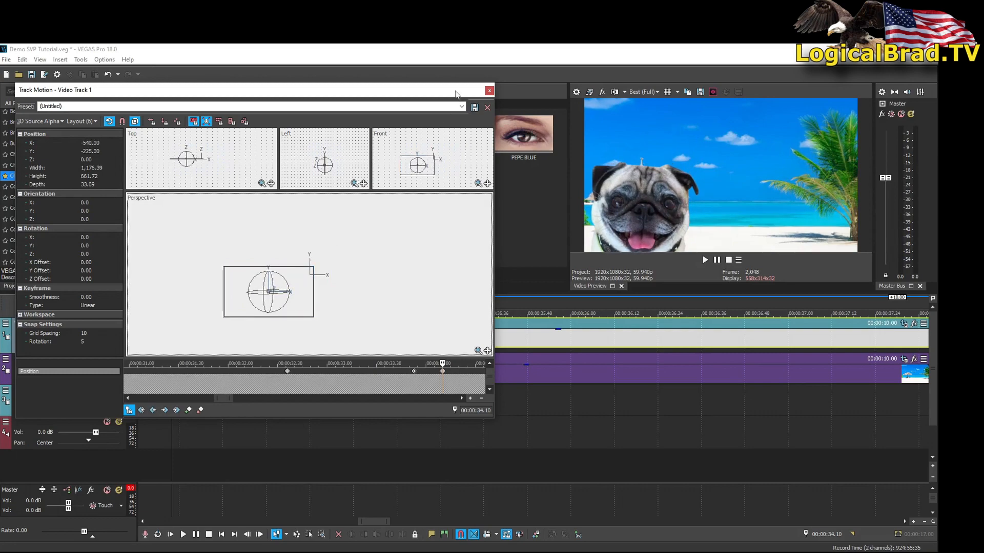
left_click(489, 91)
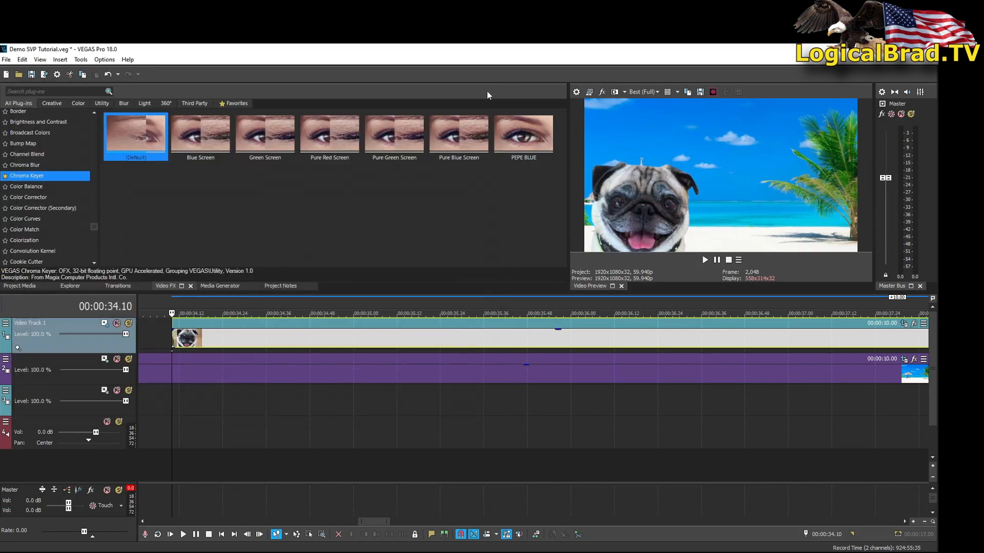
Step: Keyframe Video Track 1's motion at 00:00:36.23 with the pug moved across to the frame's right side, and play the animation from the clip's start
left_click(653, 343)
left_click(104, 323)
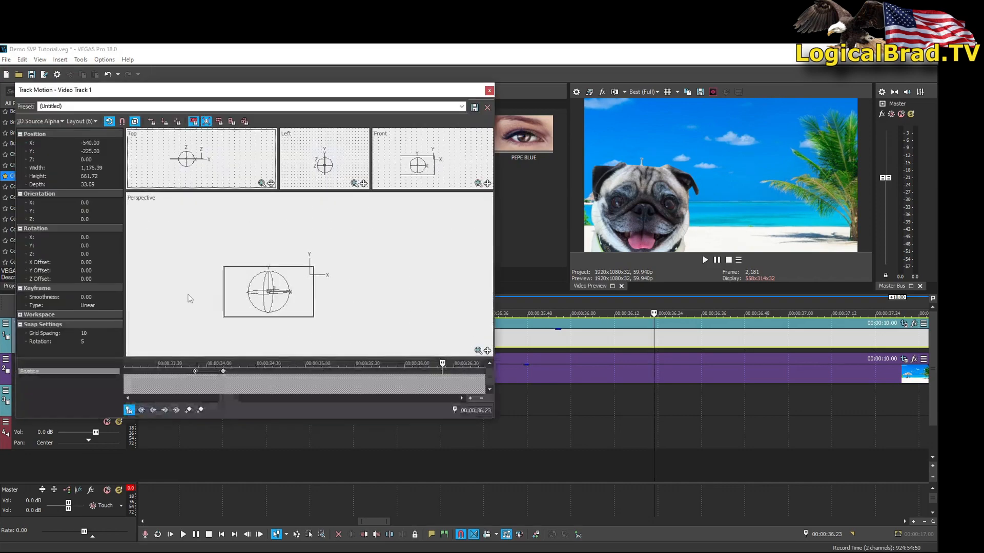
left_click_drag(230, 299, 318, 301)
left_click(489, 91)
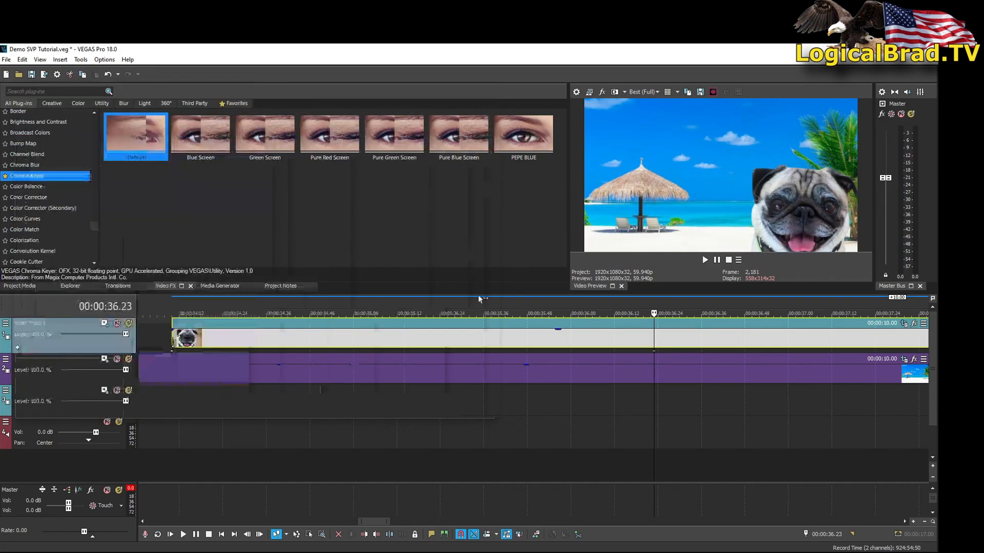
left_click(172, 341)
key("space")
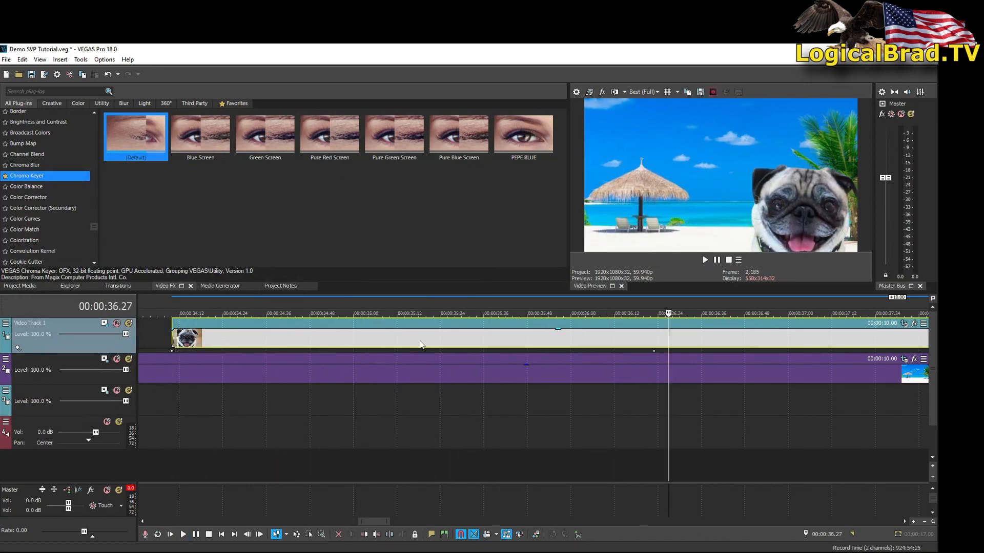
Step: Stop playback and insert two empty video tracks above Video Track 1
key("space")
scroll(398, 353, "down", 5)
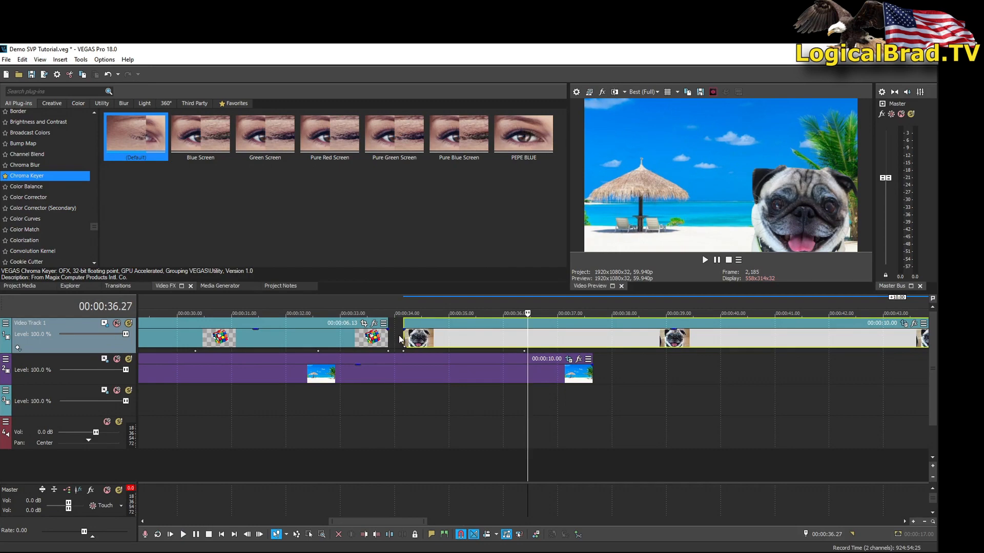
right_click(399, 340)
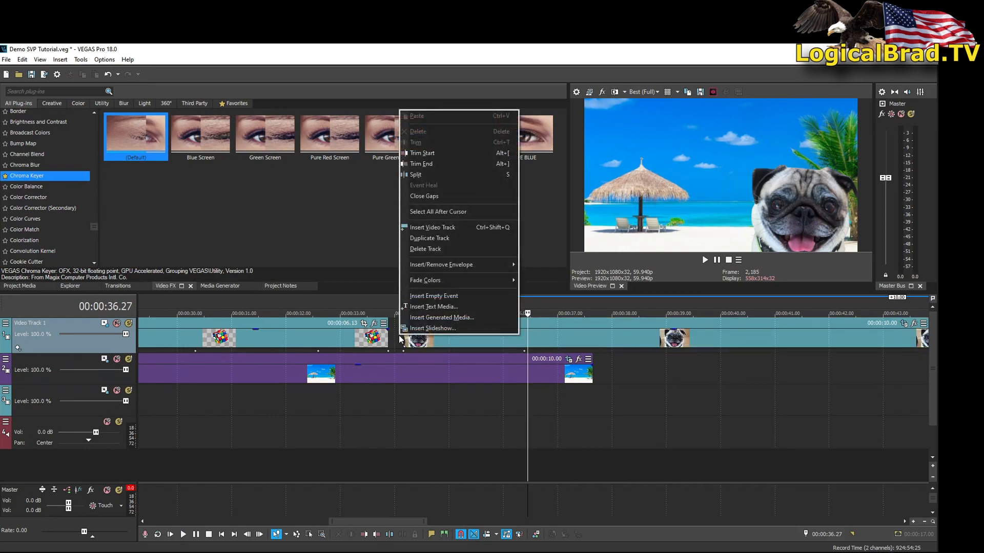
left_click(431, 227)
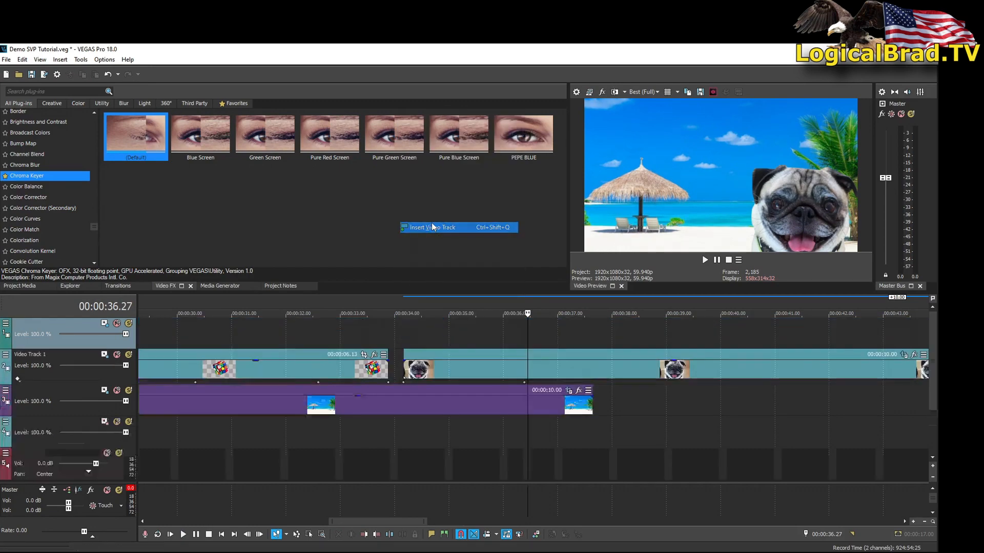
right_click(399, 361)
left_click(433, 255)
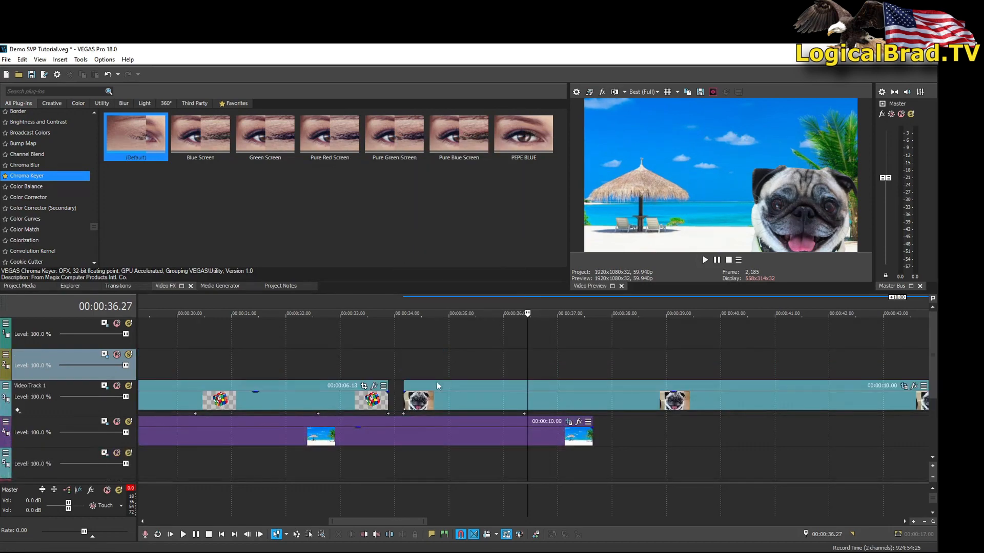
Step: Copy the masked pug clip onto the new track directly above it, starting at 00:00:34.10
left_click(415, 393)
key("ctrl+c")
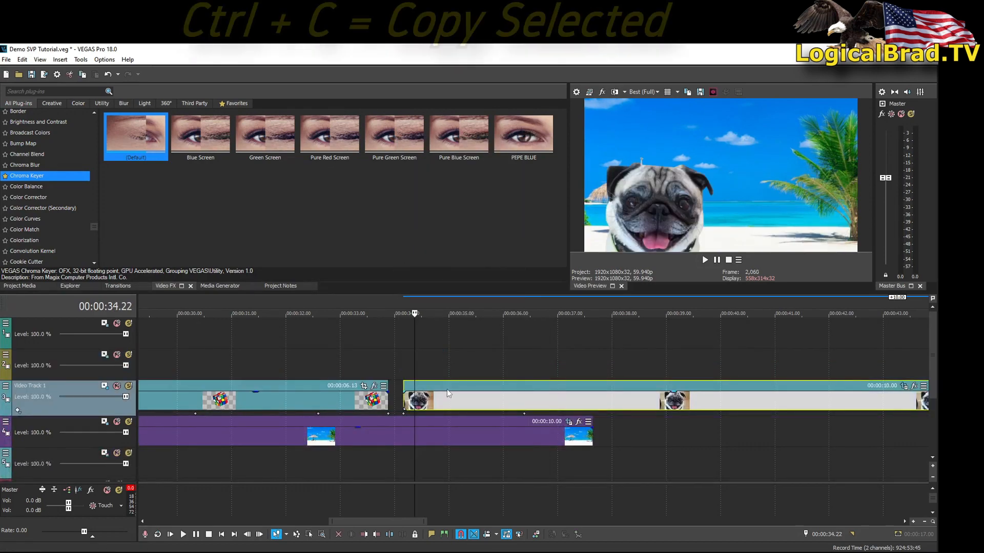
left_click(406, 361)
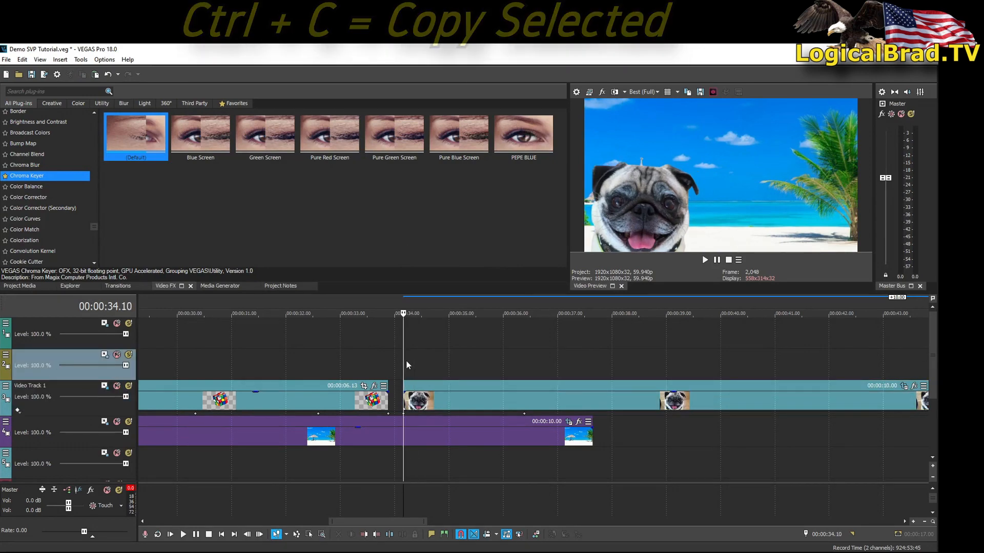
key("ctrl+v")
left_click(303, 342)
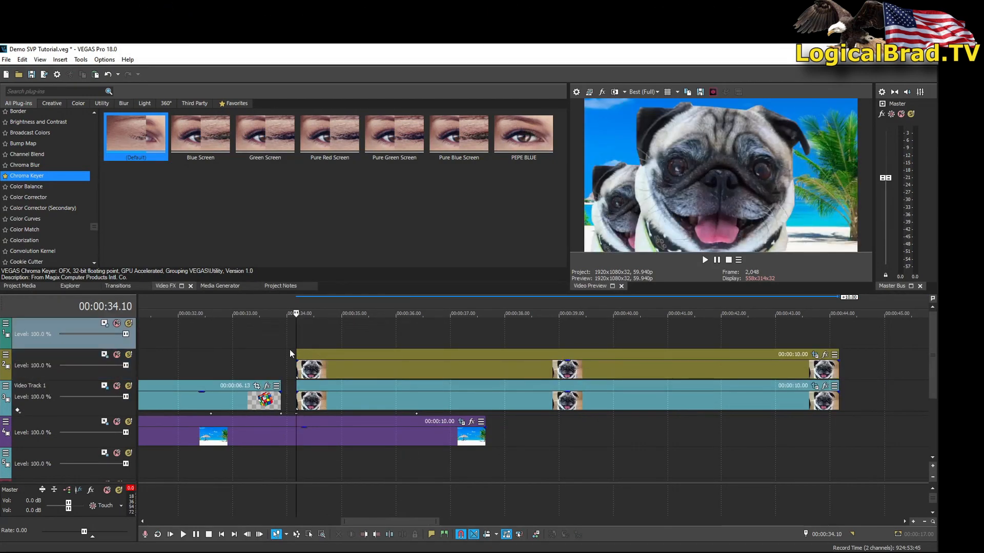
Step: Match Track 2's motion to Video Track 1 at 00:00:34.10: size 1,176.39 × 661.72, position X -540, Y -225
left_click(104, 386)
scroll(304, 386, "up", 5)
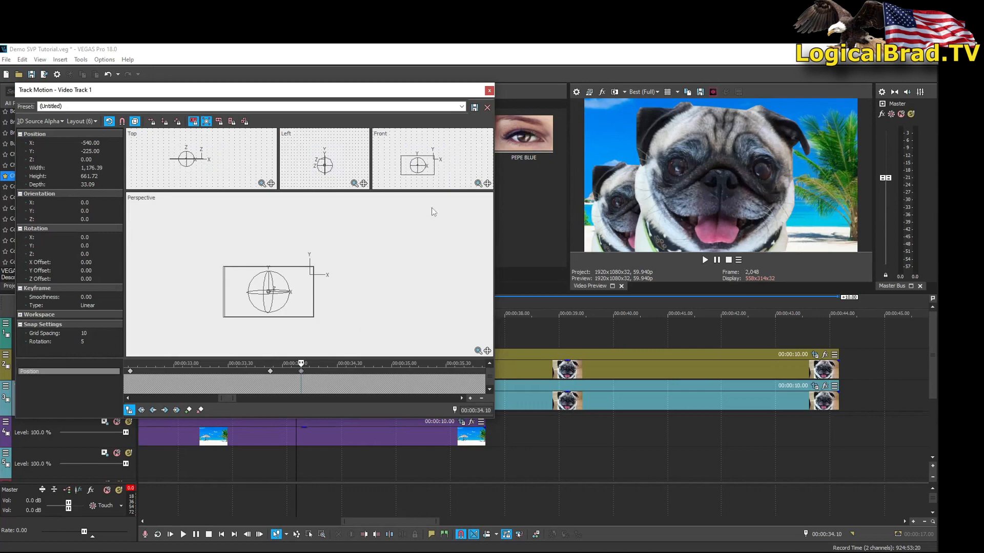
left_click(489, 91)
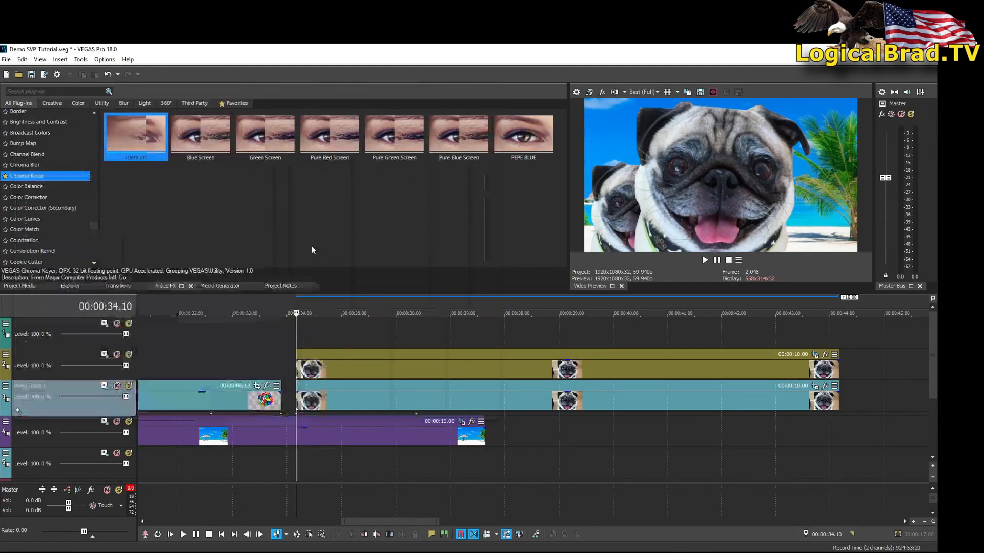
left_click(105, 355)
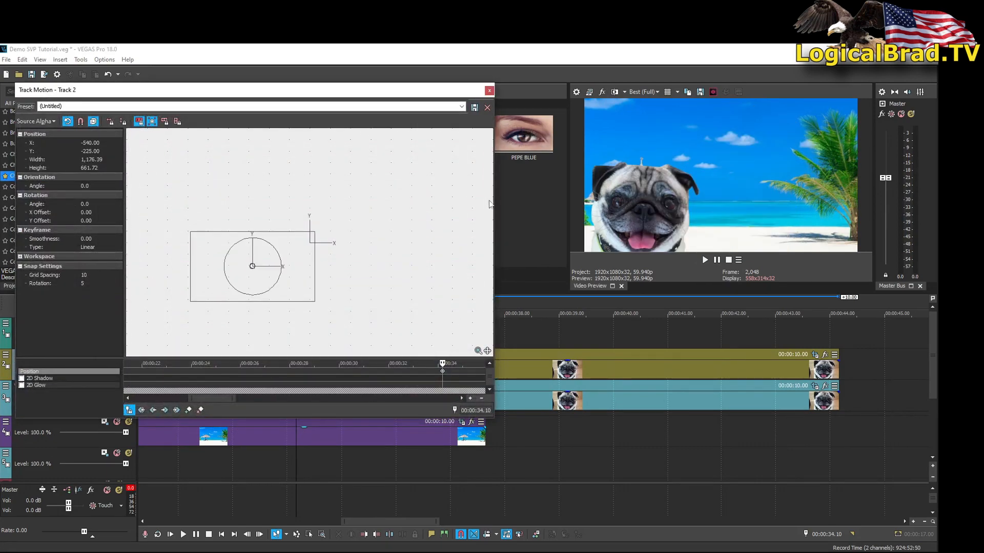
left_click(489, 91)
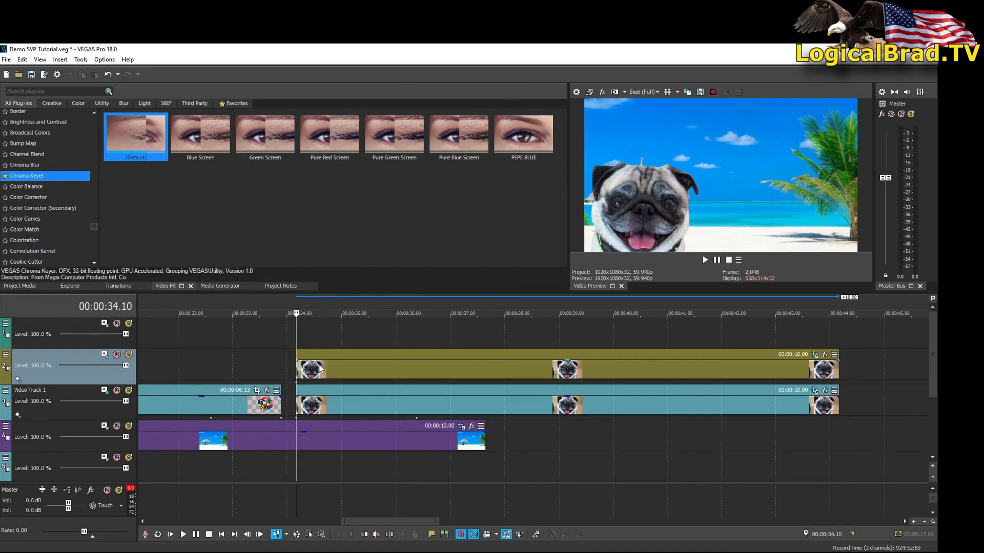
Step: In the lower pug clip's Pan/Crop mask, move the drooping ear's upper-edge anchor points inward along the head outline
scroll(466, 352, "up", 4)
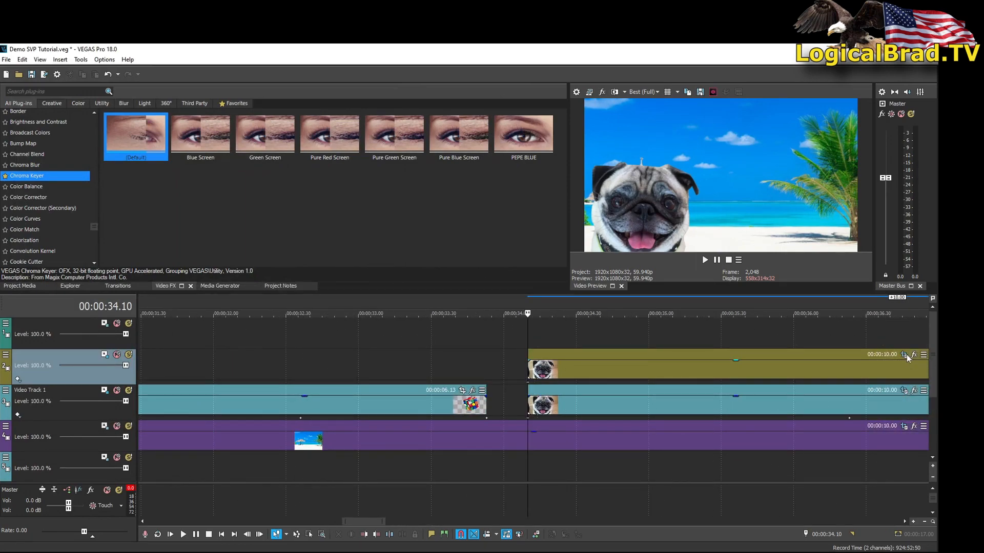
left_click(904, 391)
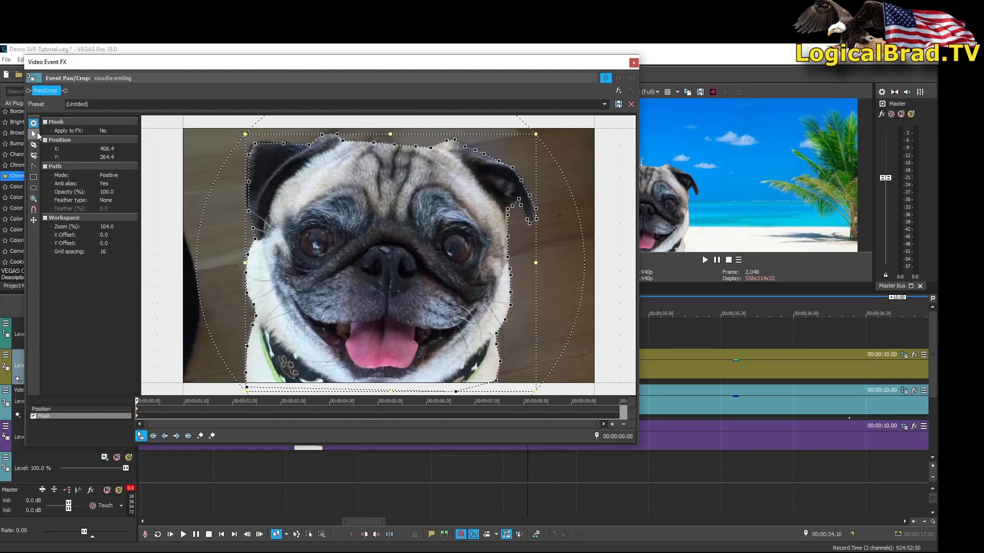
left_click(33, 133)
left_click(564, 152)
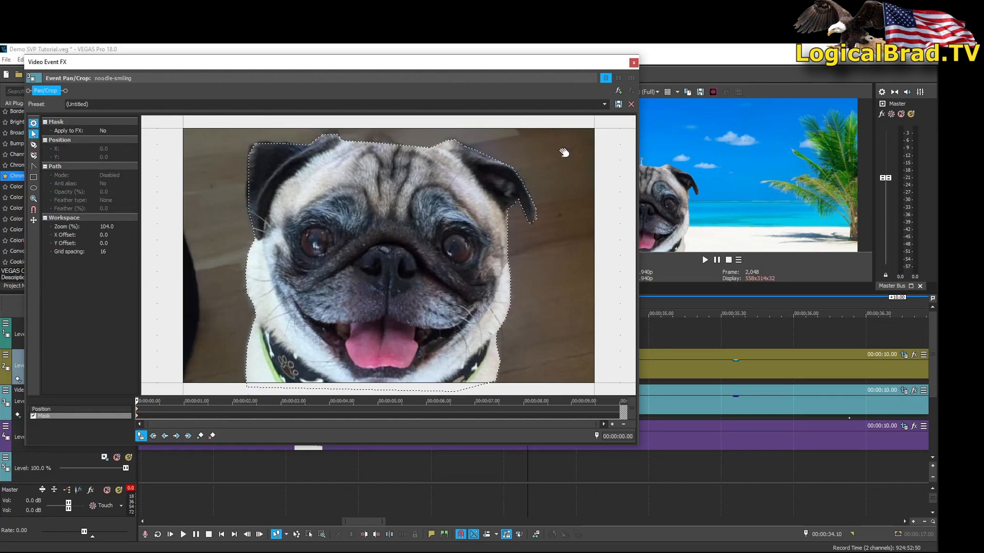
left_click(489, 161)
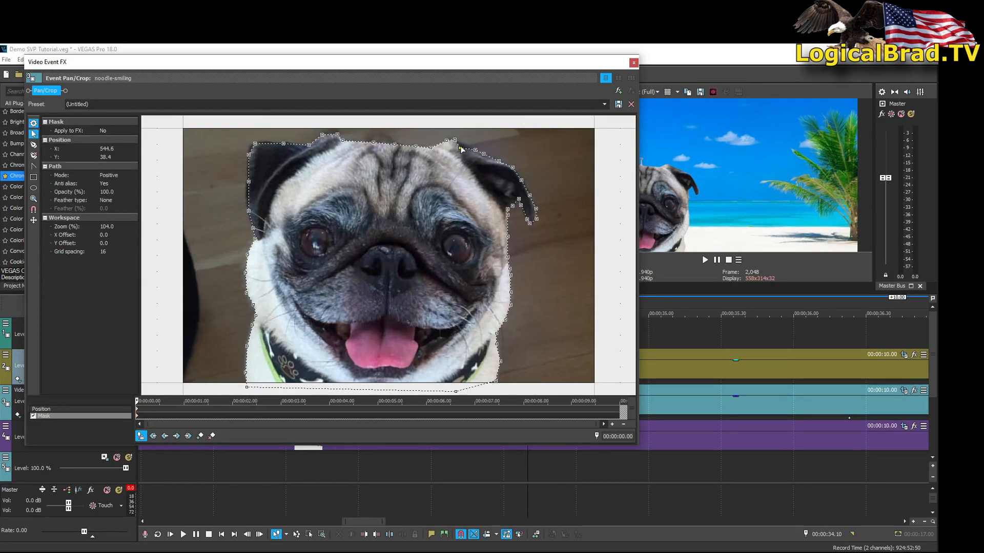
left_click_drag(473, 157, 487, 191)
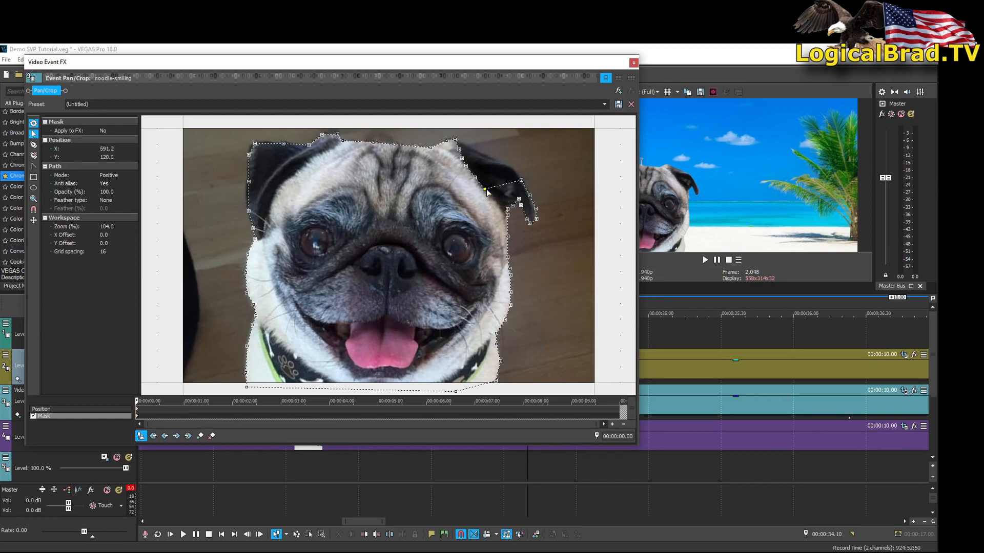
Step: Delete the leftover mask anchor points around the drooping ear's tip and outer edge
left_click(34, 156)
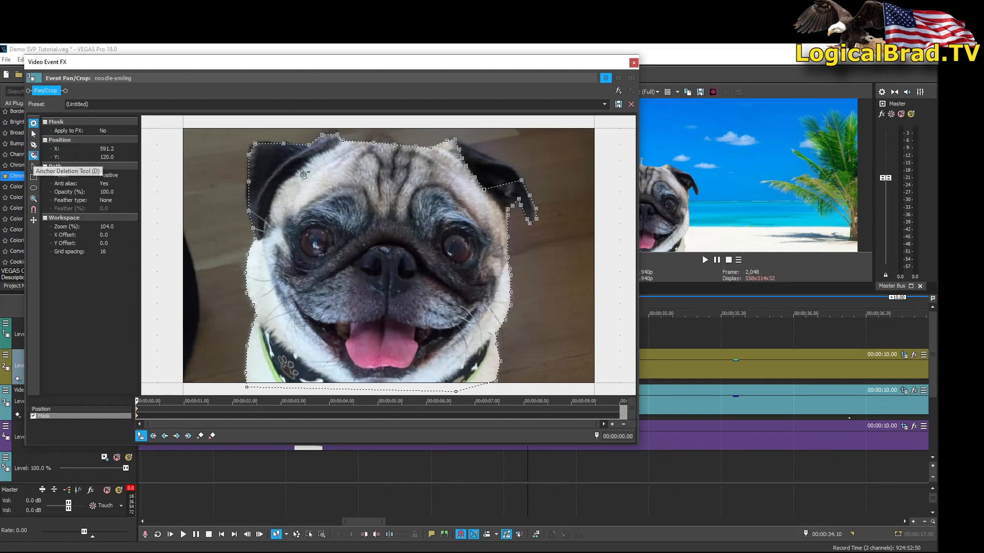
left_click(513, 206)
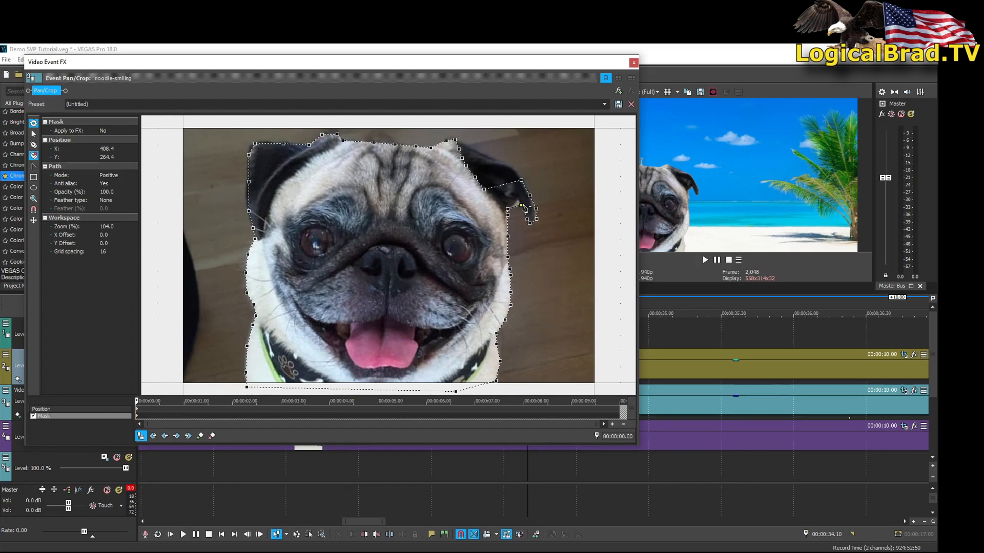
left_click(522, 206)
left_click(528, 220)
left_click(537, 220)
left_click(537, 210)
left_click(534, 196)
left_click(528, 197)
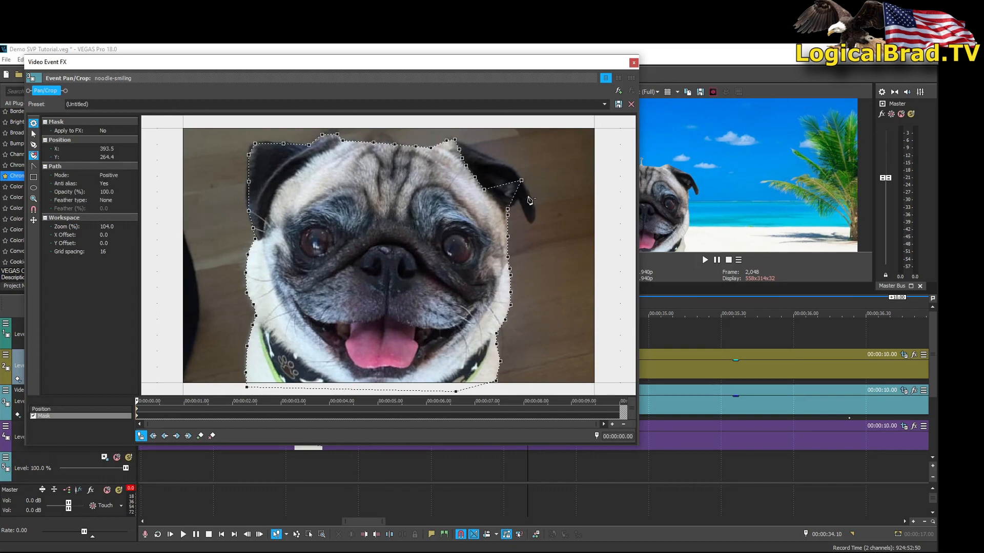
left_click(522, 181)
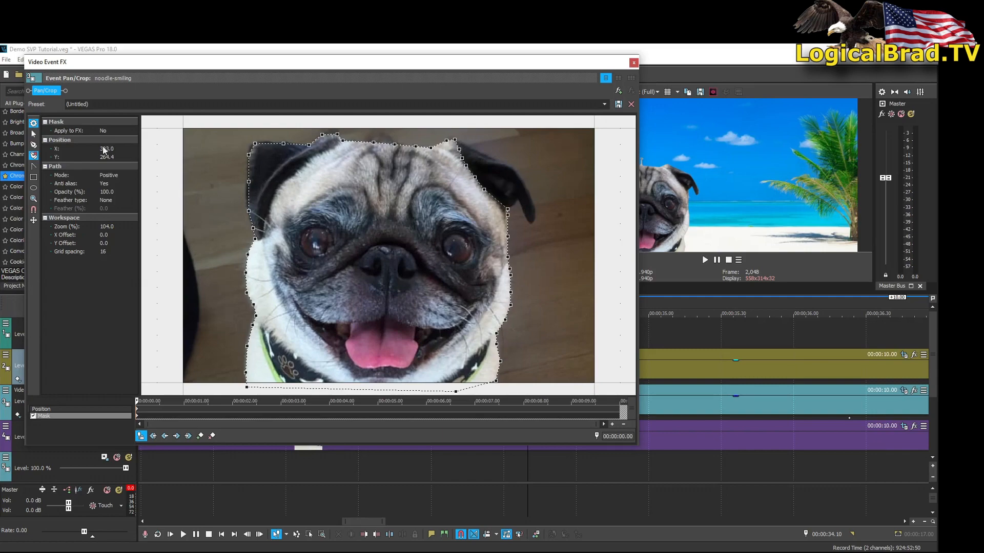
Step: Move the mask anchor where the drooping ear meets the cheek to X 627.9, Y 158.3, and close the Pan/Crop window
left_click(34, 134)
left_click(560, 204)
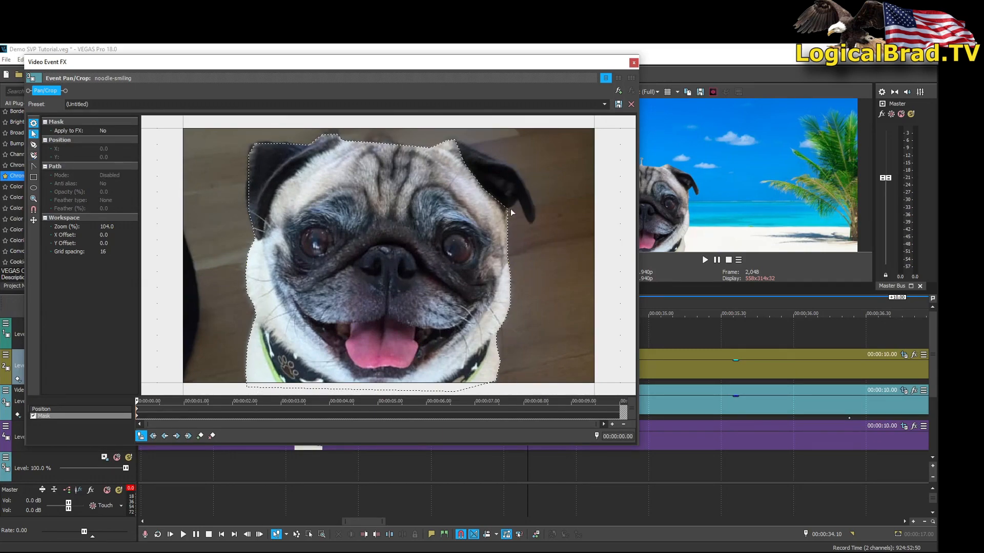
left_click(509, 210)
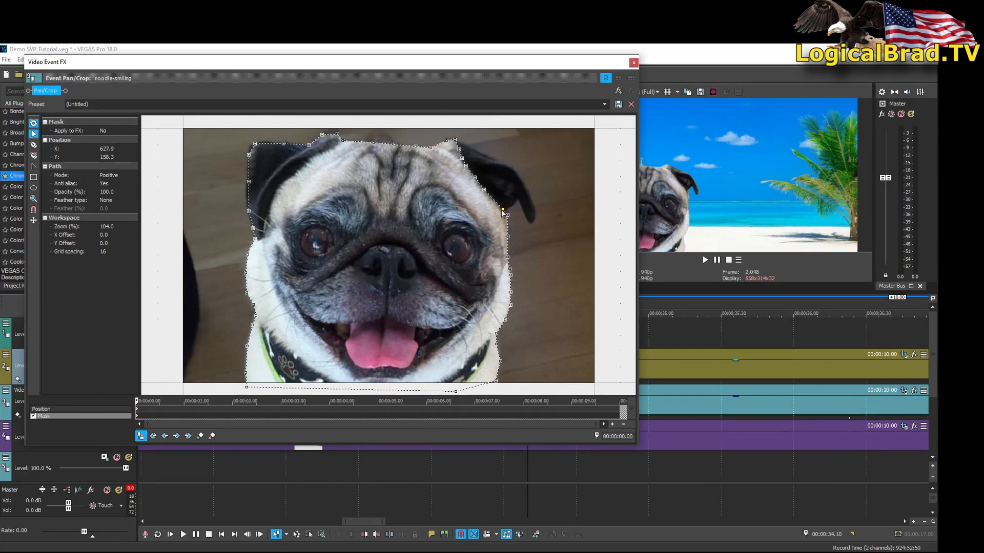
left_click(634, 63)
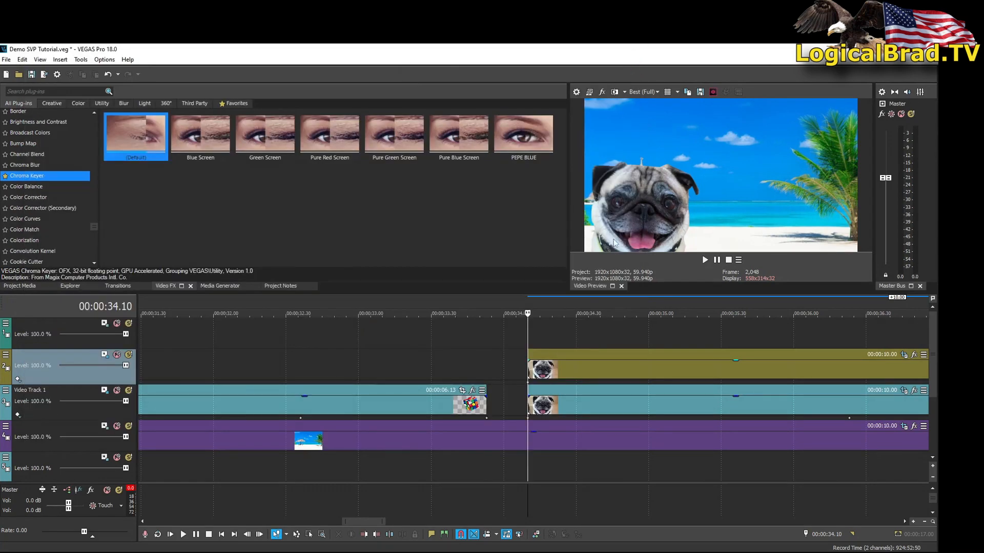
Step: Delete the entire existing mask from the duplicate pug clip on Track 2 in Pan/Crop
left_click(905, 355)
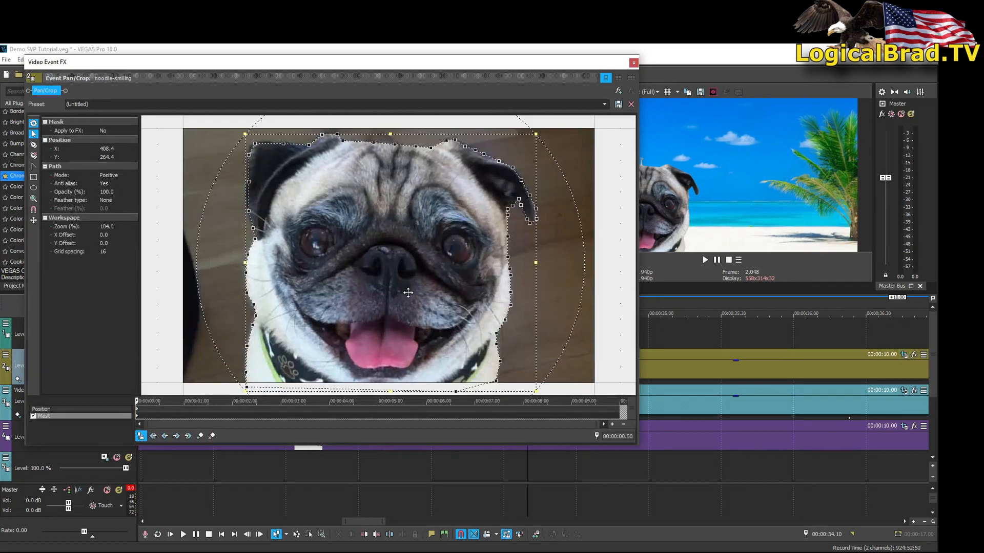
right_click(247, 288)
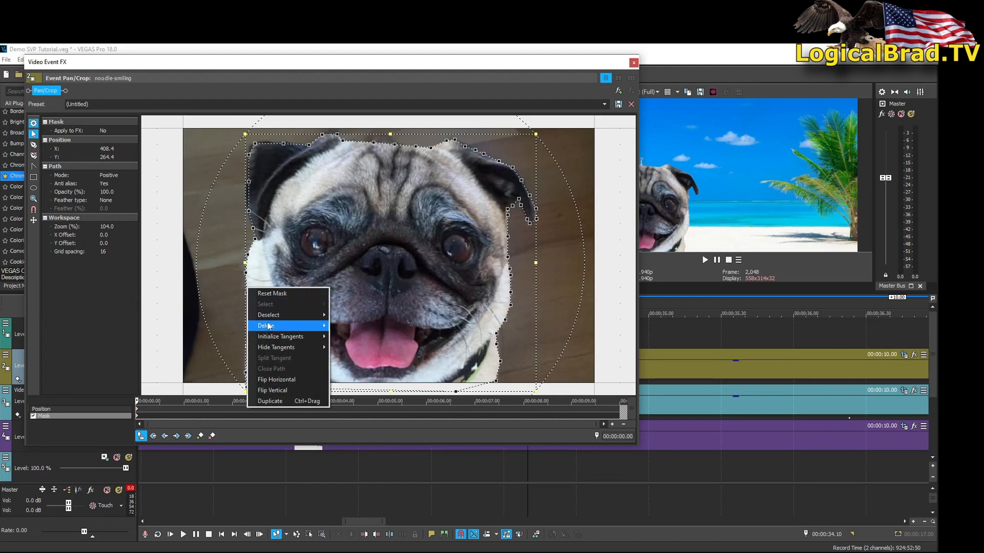
mouse_move(284, 326)
left_click(358, 369)
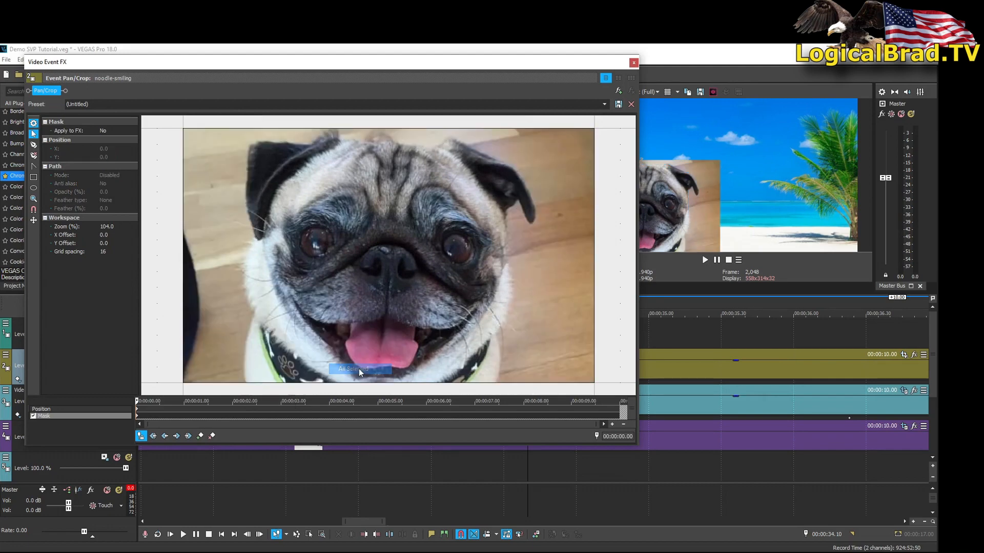
Step: Draw a closed mask around only the pug's drooping ear on the Track 2 clip with the Anchor Creation tool
left_click(33, 144)
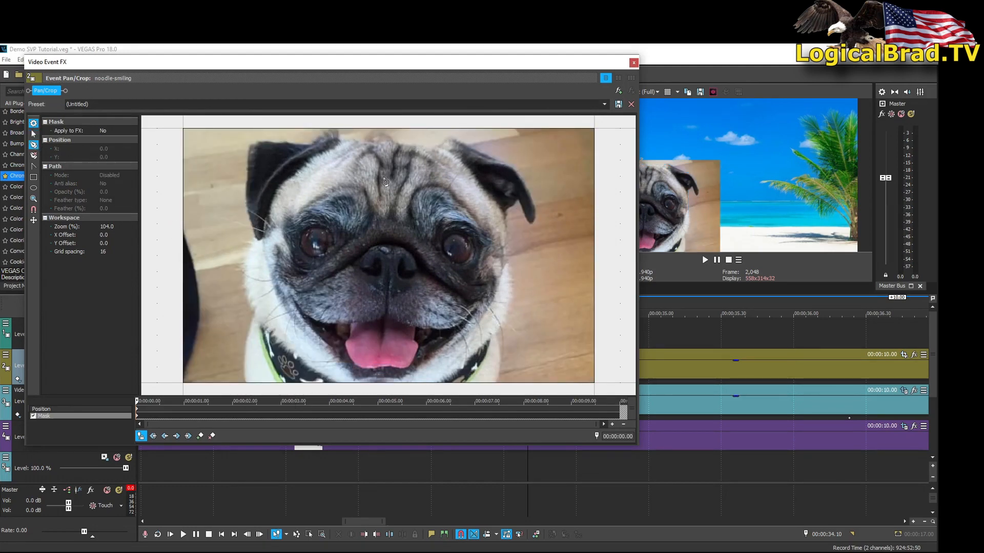
scroll(385, 181, "up", 2)
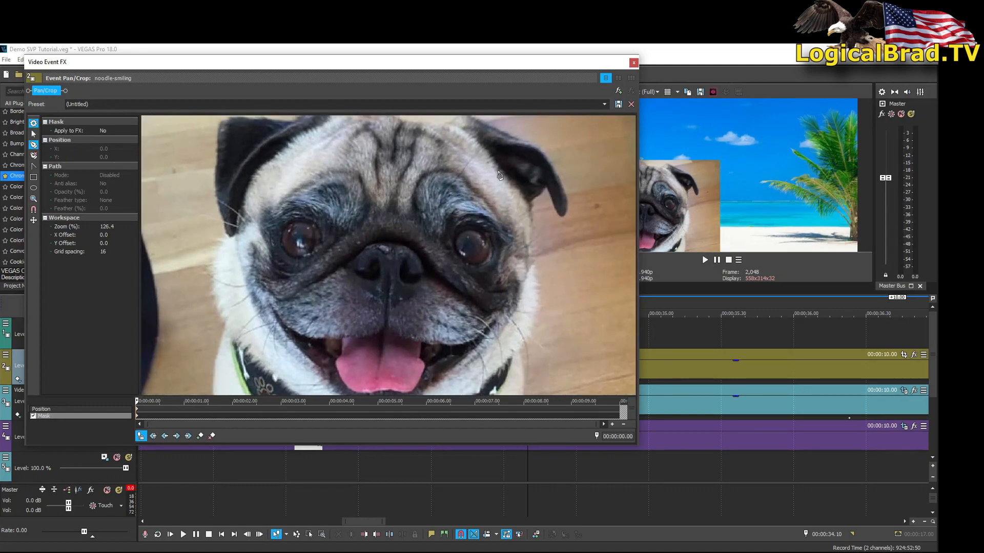
left_click(498, 170)
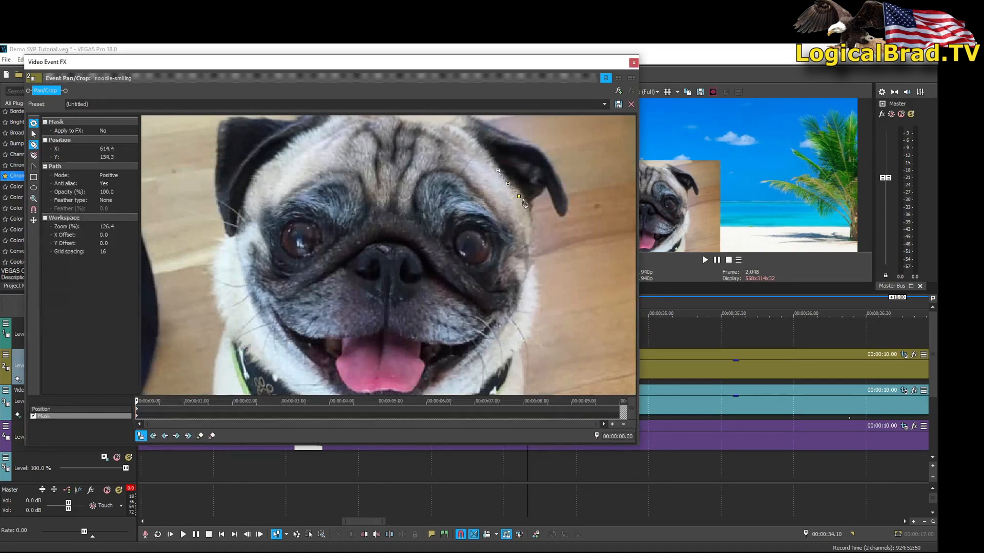
left_click(531, 202)
left_click(542, 193)
left_click(557, 211)
left_click(562, 214)
left_click(564, 201)
left_click(557, 183)
left_click(501, 133)
left_click(474, 117)
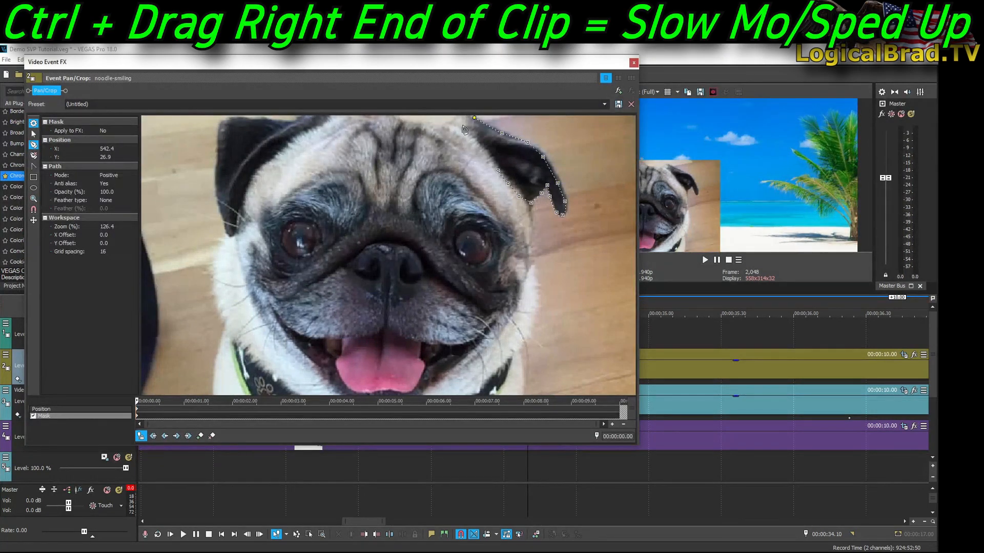
left_click(450, 123)
left_click(473, 136)
left_click(484, 151)
left_click(497, 170)
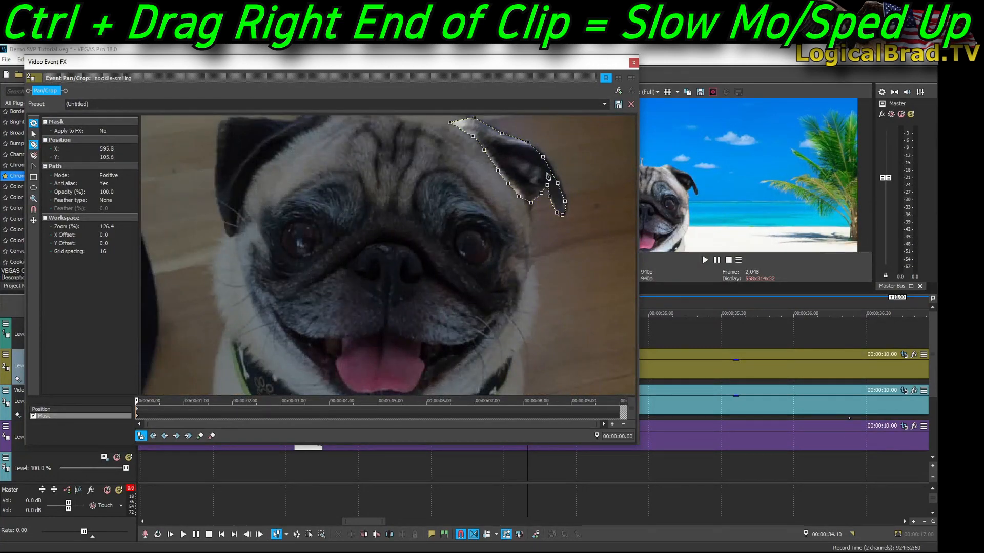
Step: Save the project, move the Pan/Crop window aside to check the preview, and close it
key("ctrl+s")
left_click_drag(532, 62, 458, 80)
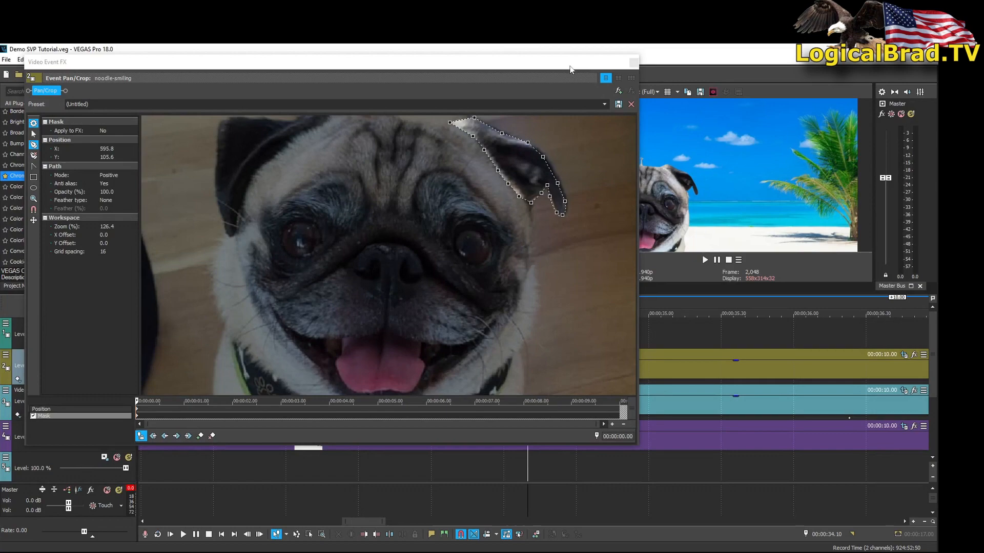
left_click_drag(567, 63, 491, 82)
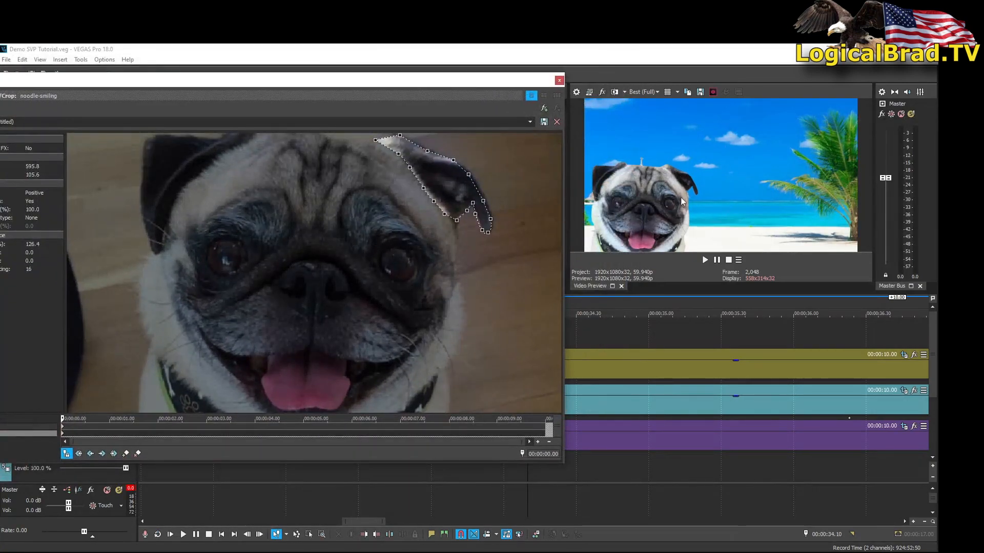
left_click(558, 80)
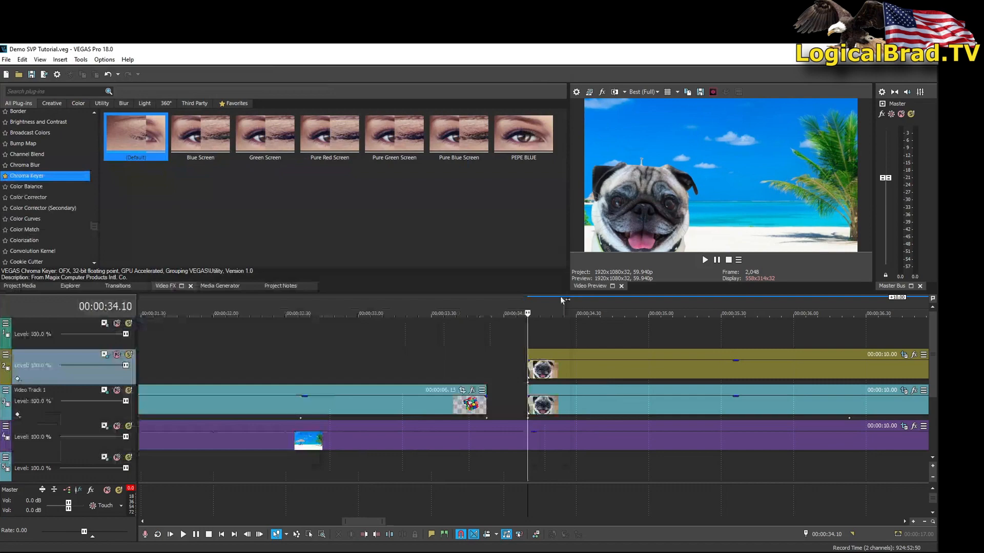
Step: Delete the position keyframe at 00:00:36.23 from the Track Motion of Video Track 1 and close the Track Motion window
left_click(849, 419)
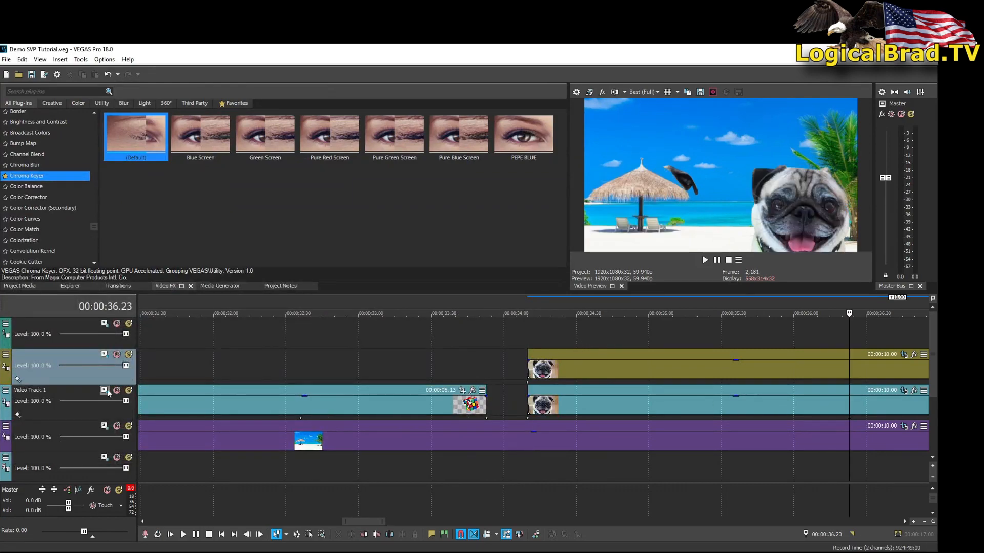
left_click(104, 390)
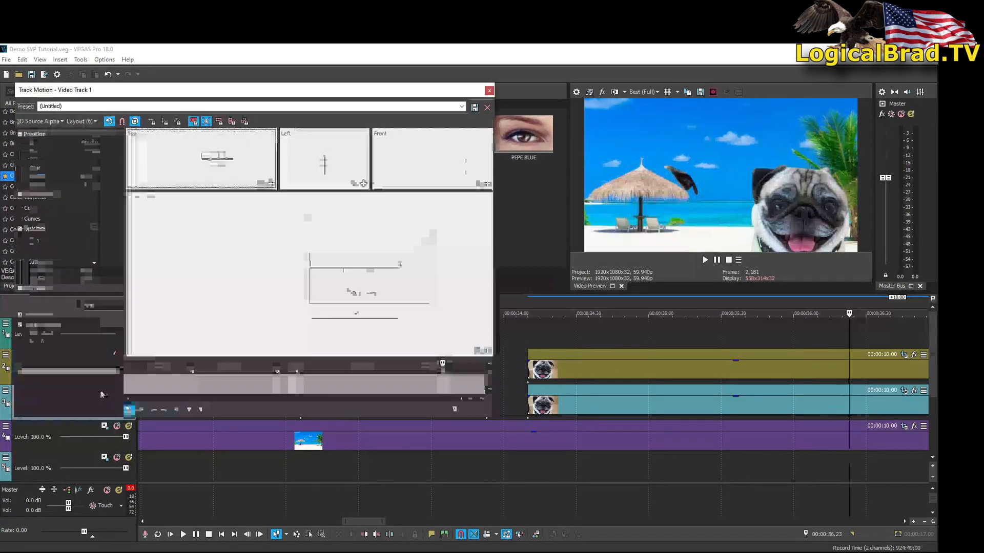
left_click(443, 372)
key("Delete")
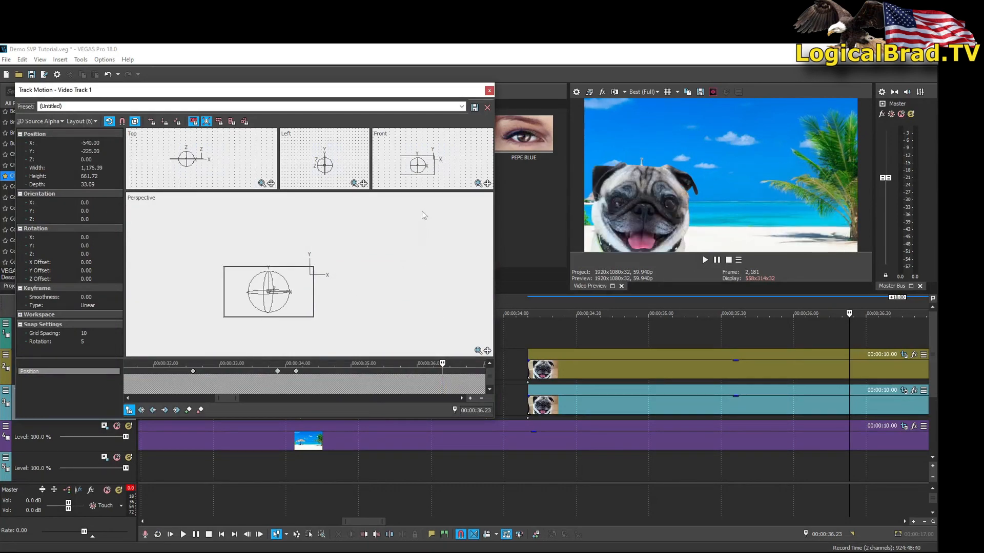
left_click(489, 90)
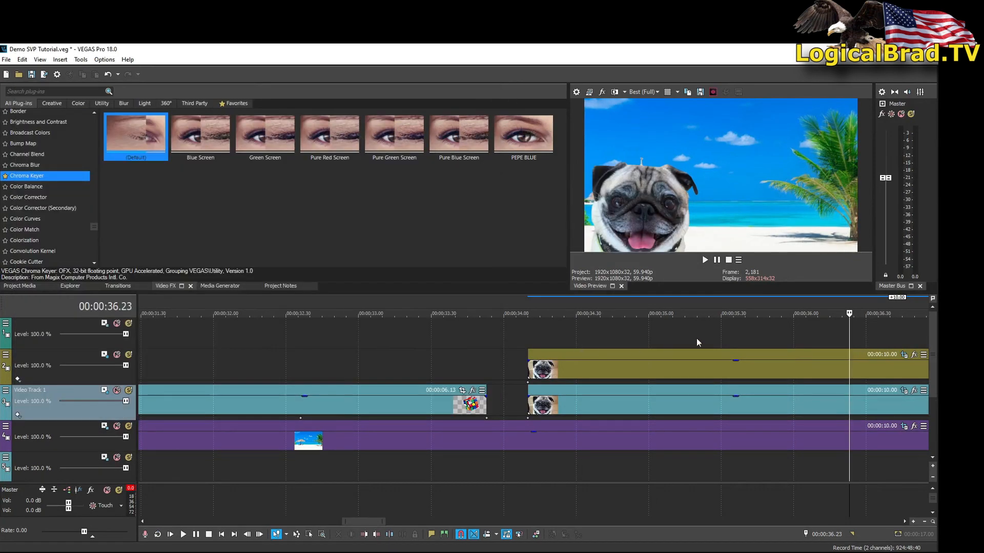
Step: Open Track Motion for Track 2 at 00:00:36.09 and switch its compositing mode to 3D Source Alpha
left_click(841, 333)
left_click(739, 340)
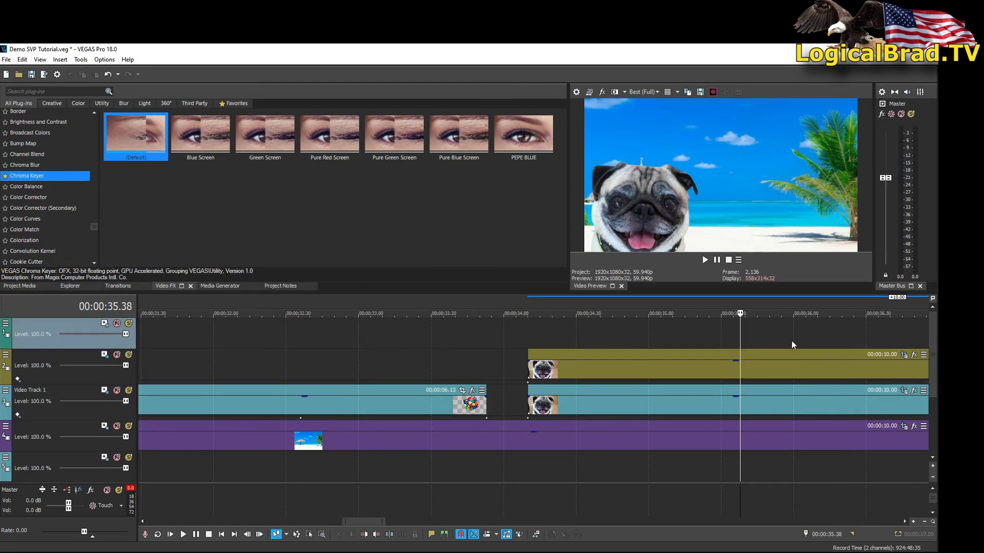
left_click(815, 338)
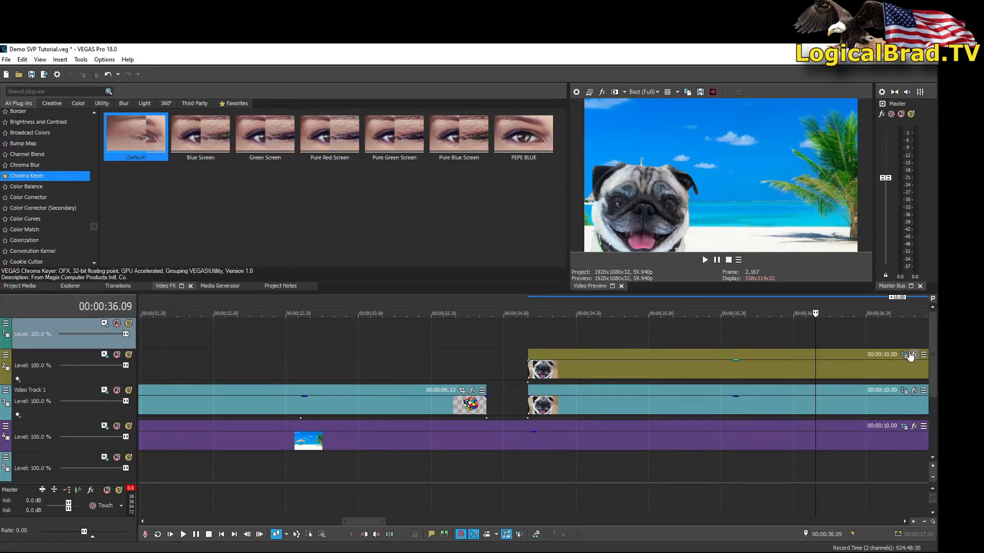
left_click(104, 355)
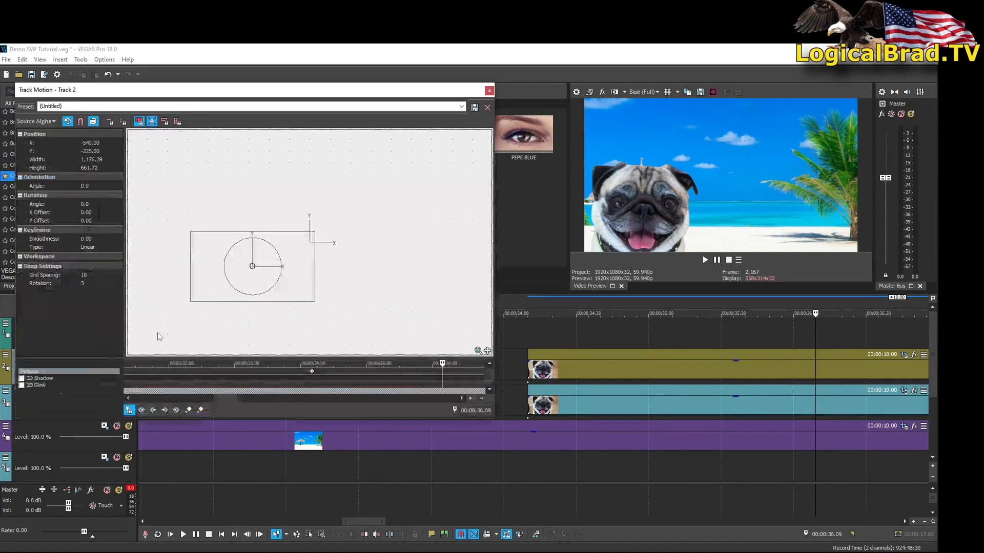
left_click(44, 123)
left_click(33, 130)
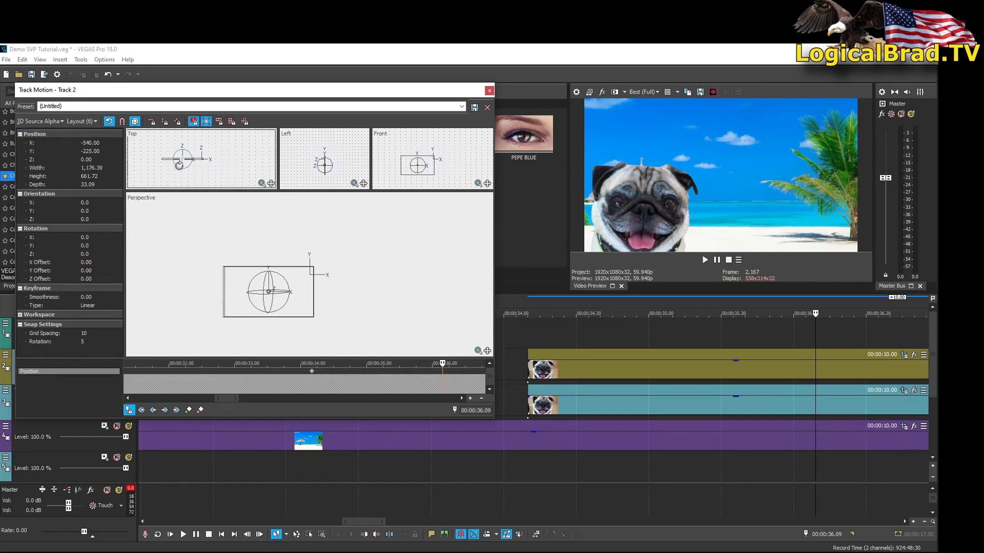
Step: Rotate the ear layer to about X -5.2, Y -33.8, Z -9.4, shift it to about X -456, Y -244, and close Track Motion
mouse_move(179, 164)
left_mouse_down()
mouse_move(168, 167)
mouse_move(181, 161)
left_mouse_up()
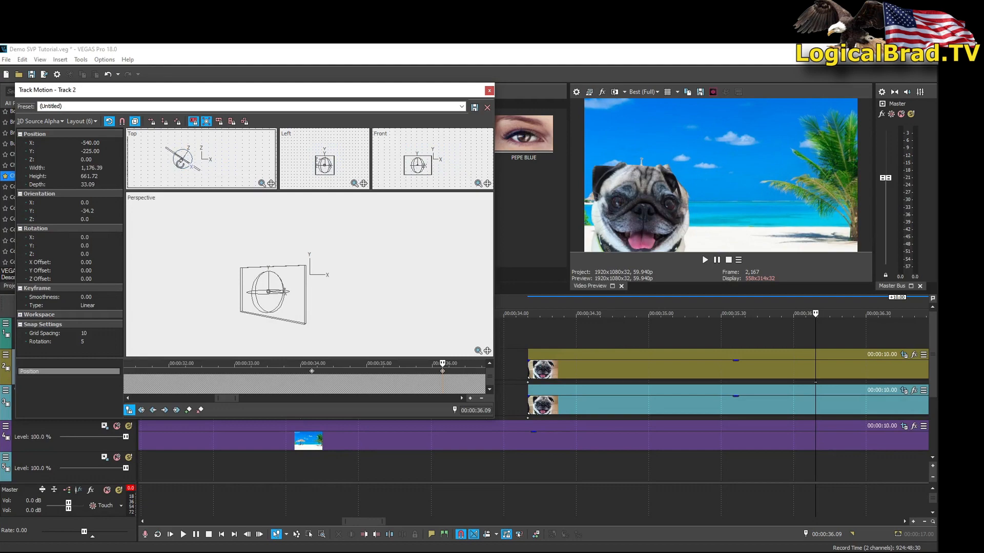
left_click_drag(286, 283, 290, 283)
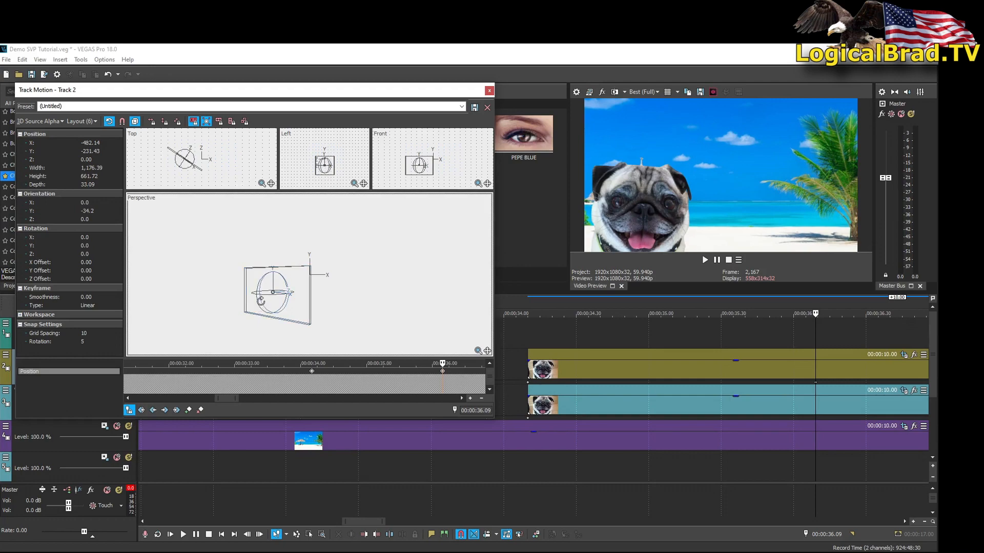
left_click_drag(262, 302, 256, 310)
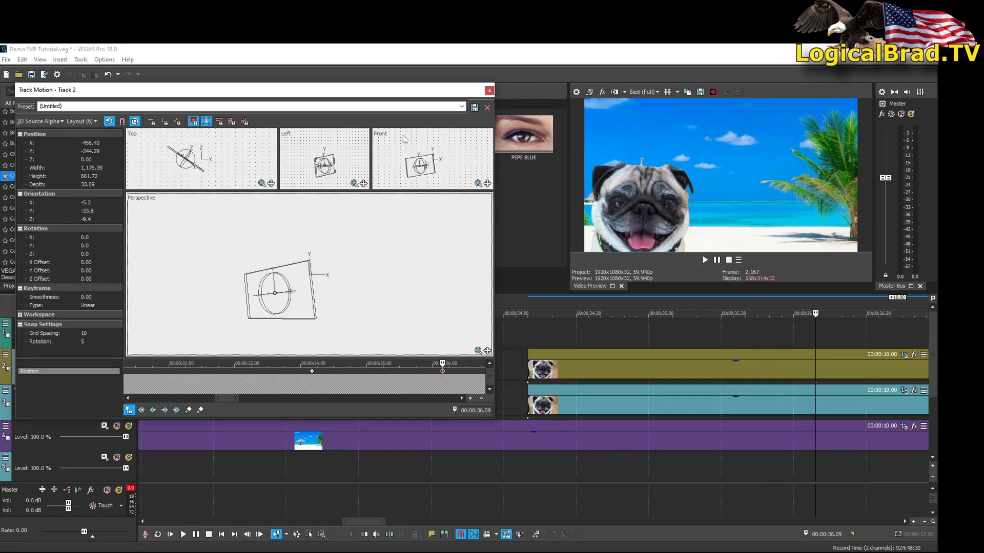
left_click(487, 91)
Step: Play the timeline from the start of the pug clips to review the ear's rotation
left_click(530, 338)
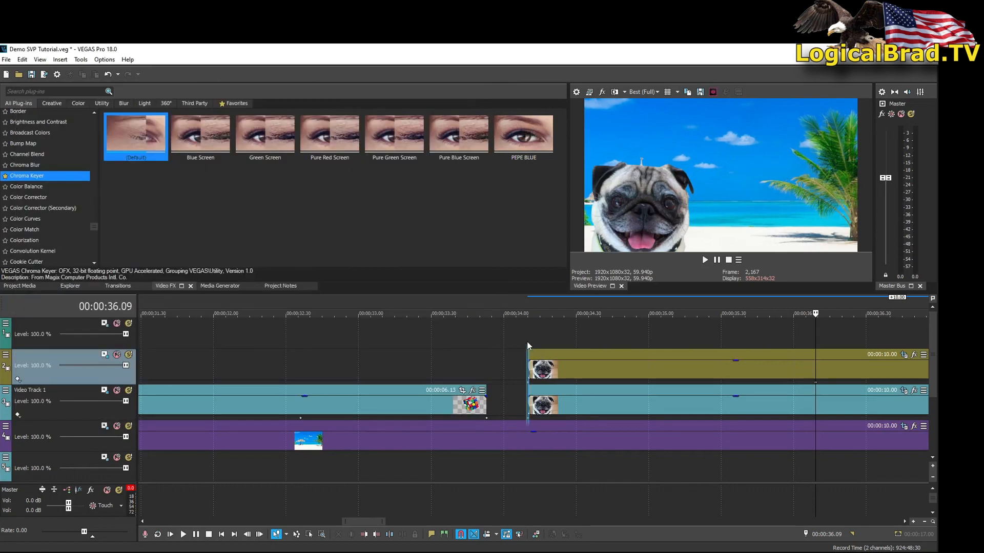
key("space")
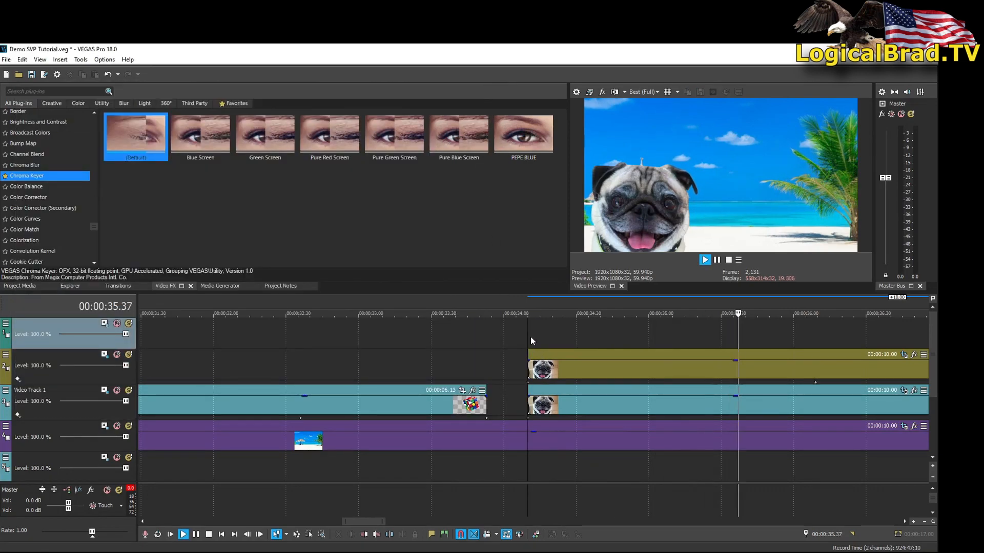
key("Return")
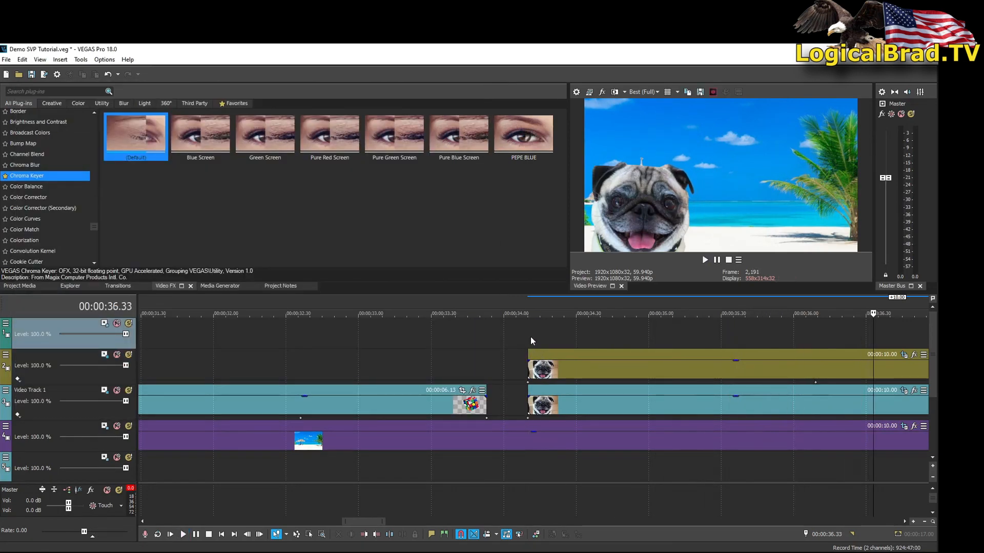
Step: At 00:00:35.07, nudge the ear layer on Track 2 to about X -505, Y -236 in Track Motion, and close the window
left_click(666, 329)
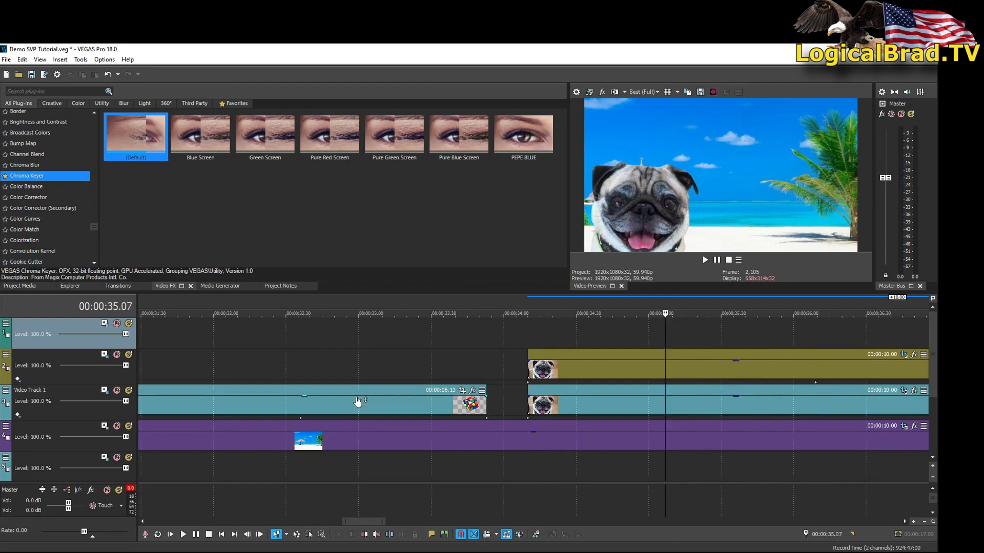
left_click(104, 355)
scroll(321, 224, "up", 5)
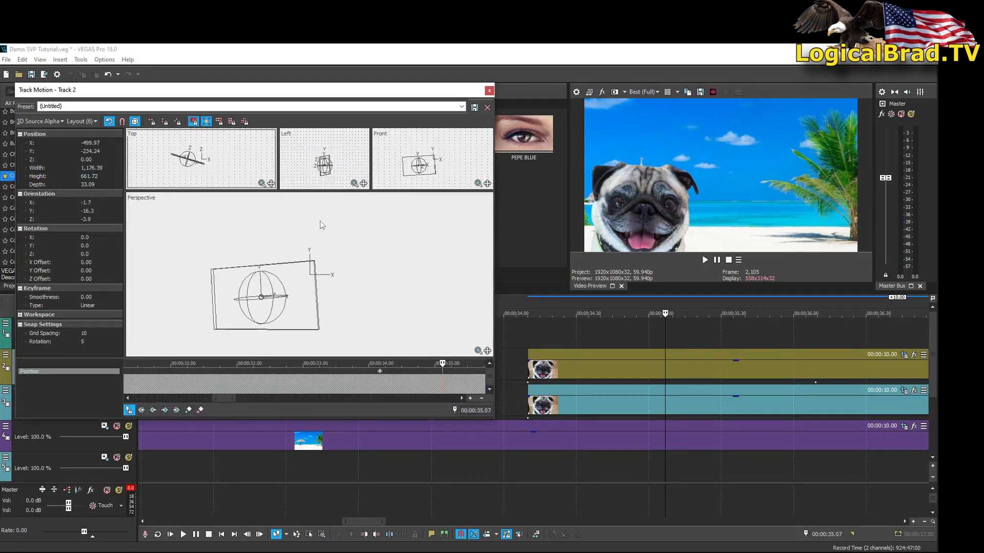
scroll(297, 282, "up", 6)
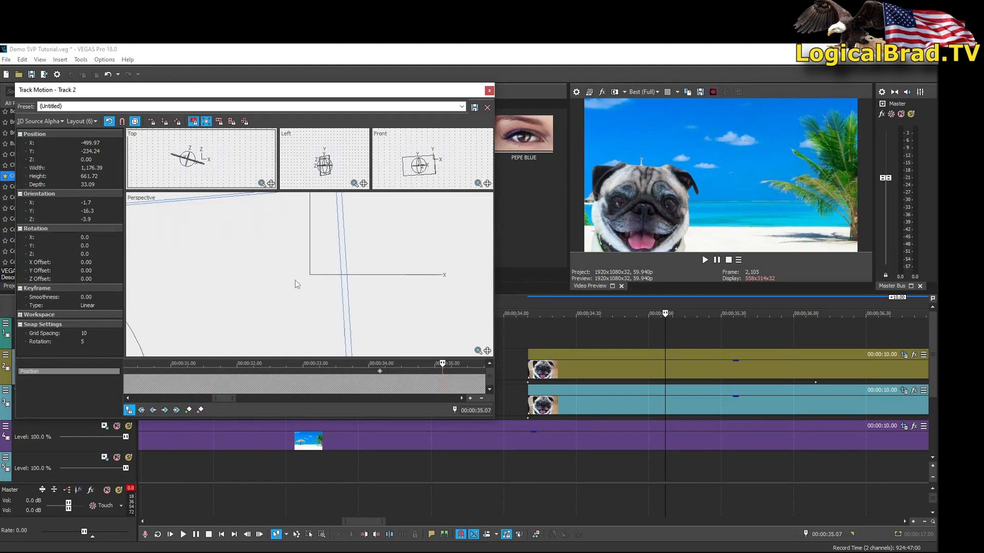
left_click_drag(280, 265, 278, 266)
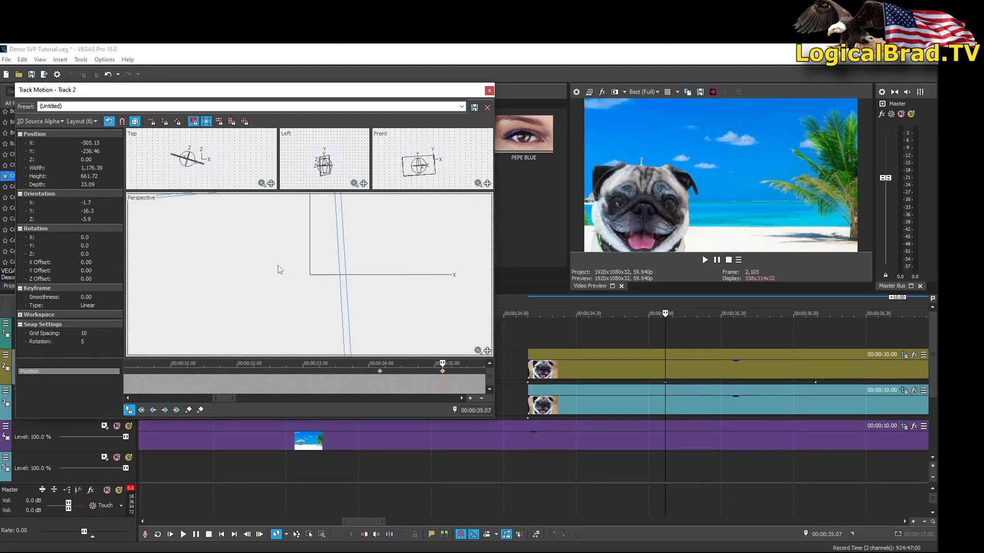
left_click(489, 90)
Step: Play the ear animation from the start of the pug clips twice and save the project
left_click(529, 333)
key("space")
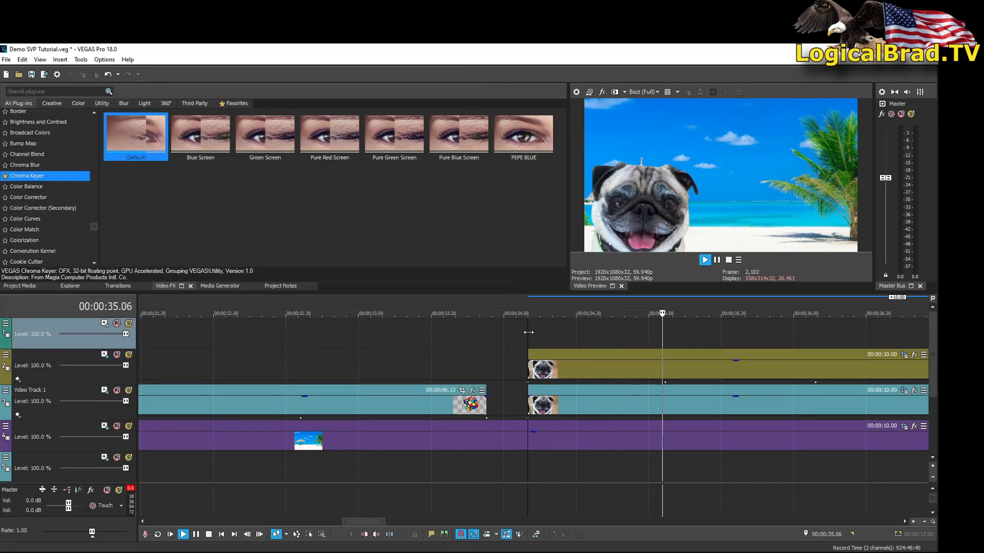
key("Return")
scroll(557, 363, "down", 2)
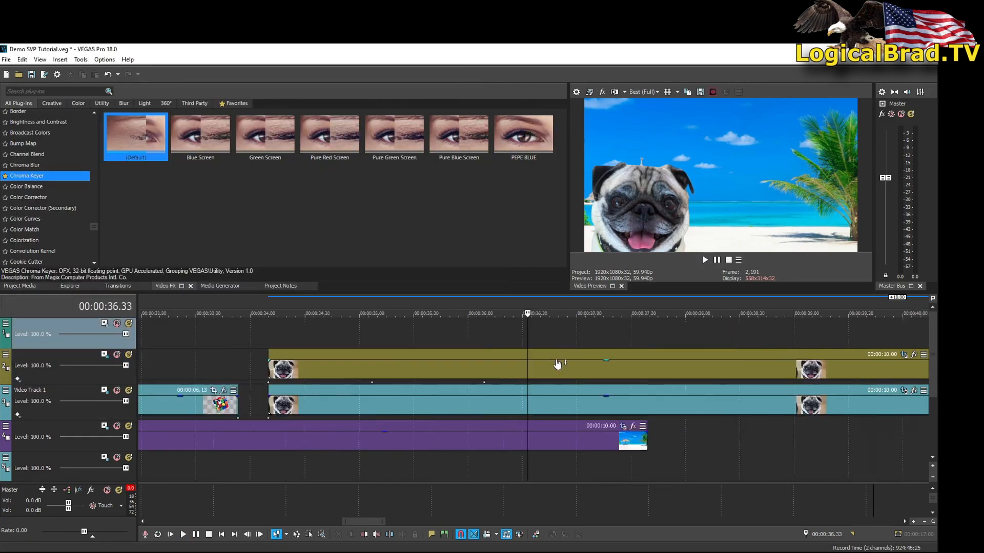
scroll(558, 364, "down", 1)
left_click(355, 333)
key("space")
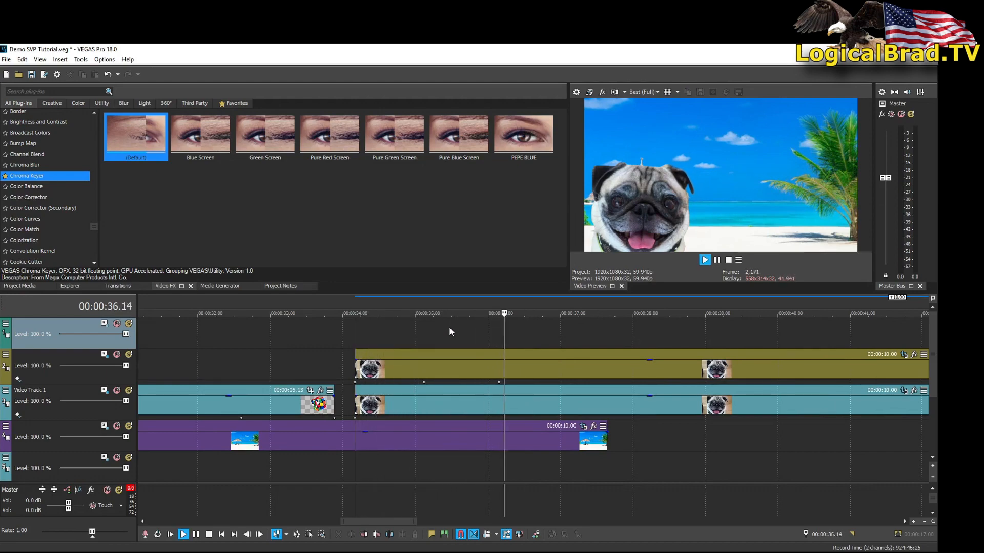
key("Return")
key("ctrl+s")
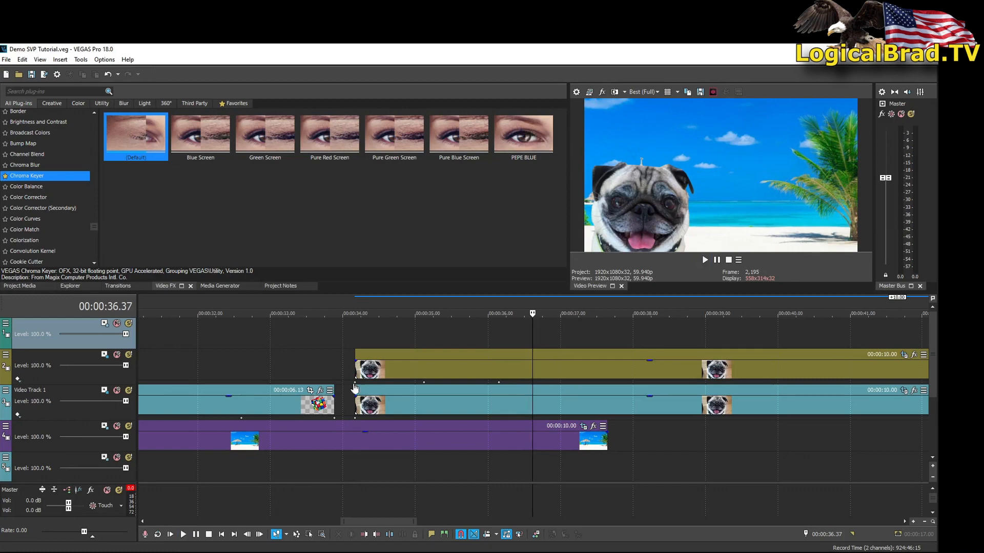
Step: Insert a default "Sample Text" text media event on Track 1 at 00:00:34.56 and check its generator settings
scroll(408, 347, "down", 3)
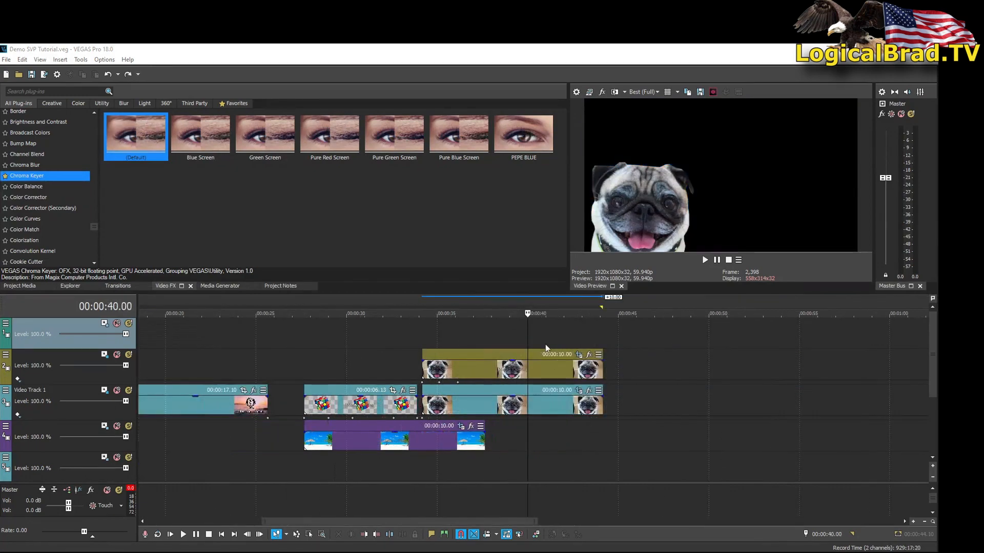
scroll(546, 344, "up", 1)
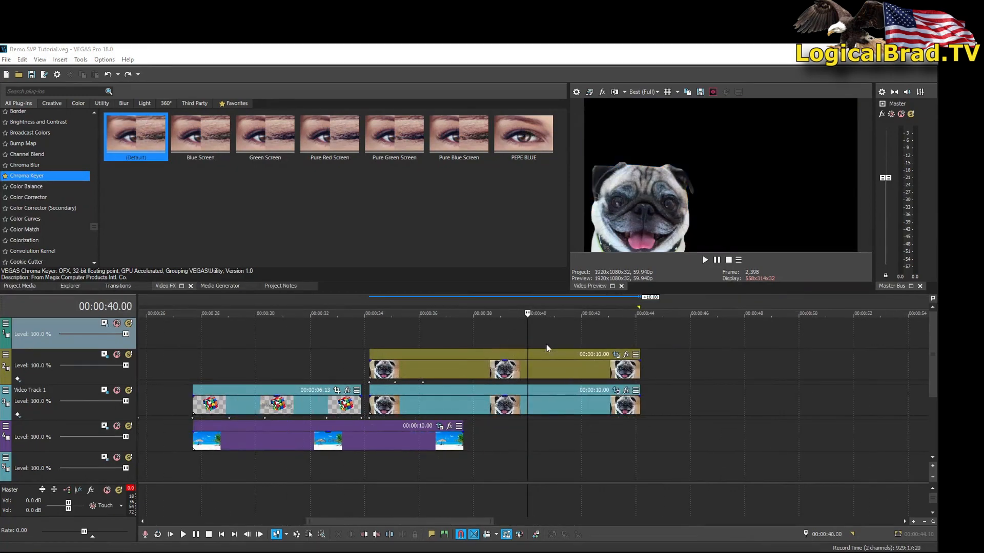
left_click(391, 333)
scroll(419, 336, "up", 2)
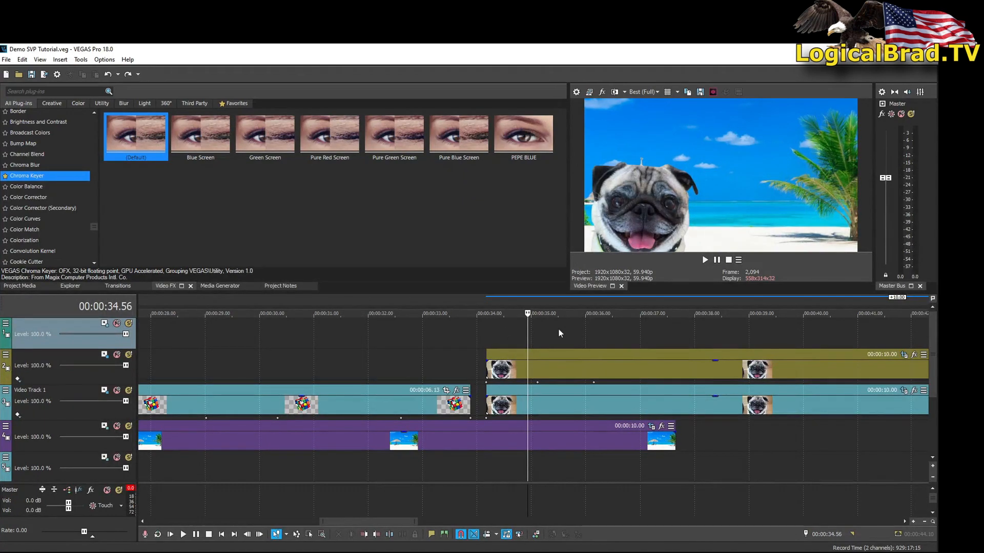
right_click(507, 336)
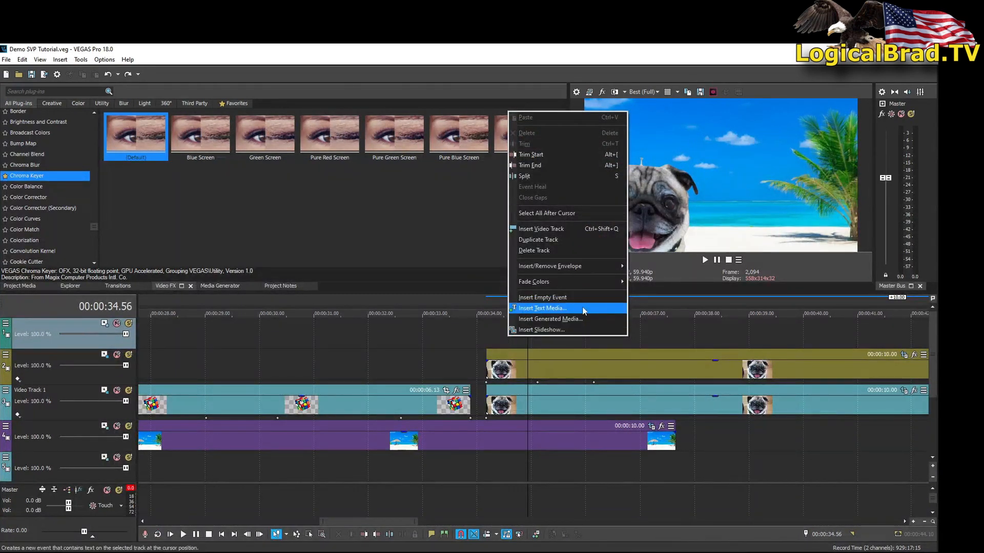
left_click(544, 307)
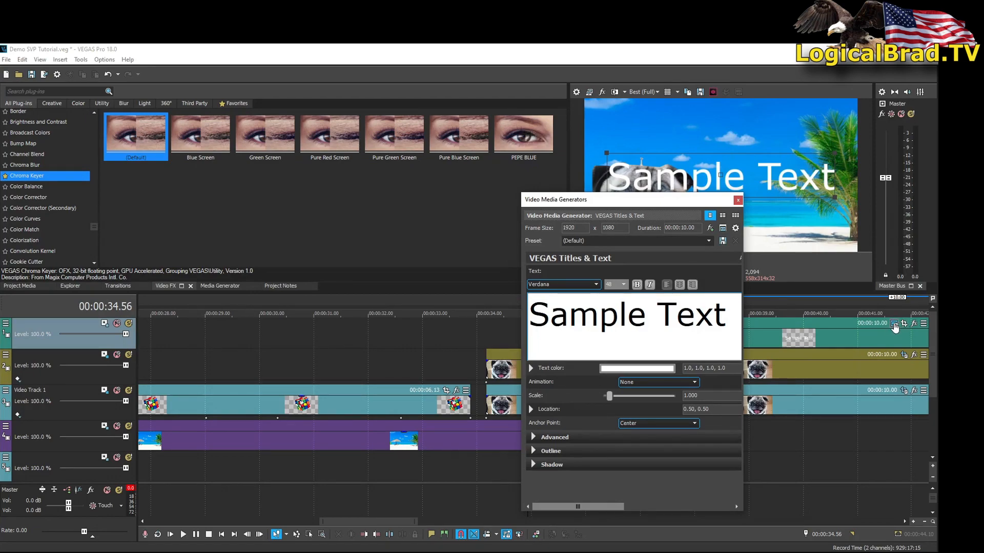
left_click(738, 200)
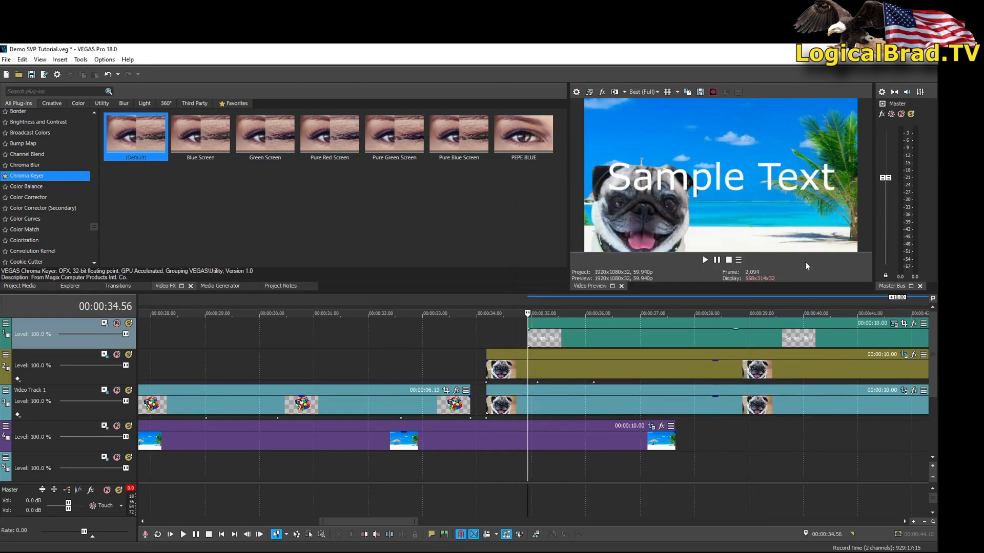
left_click(895, 327)
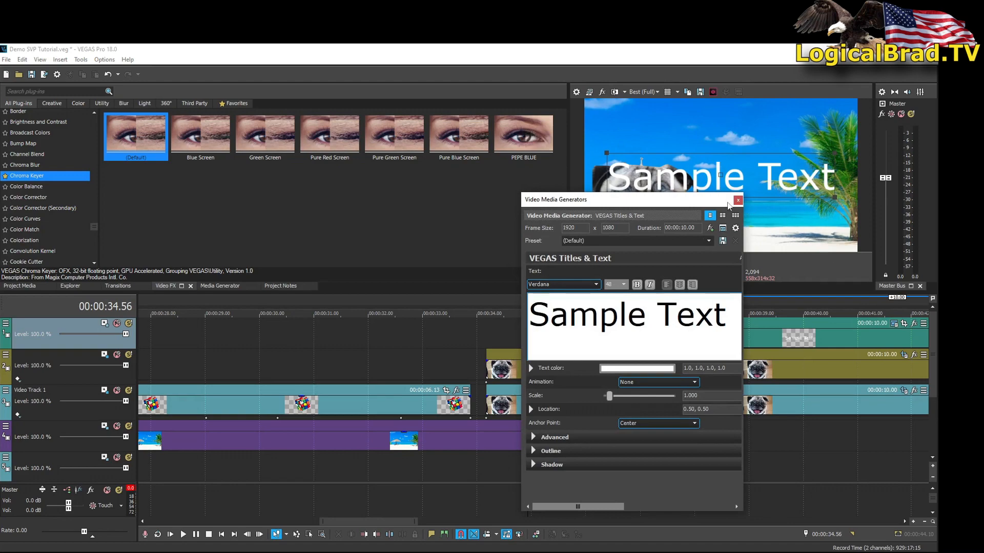
left_click(738, 200)
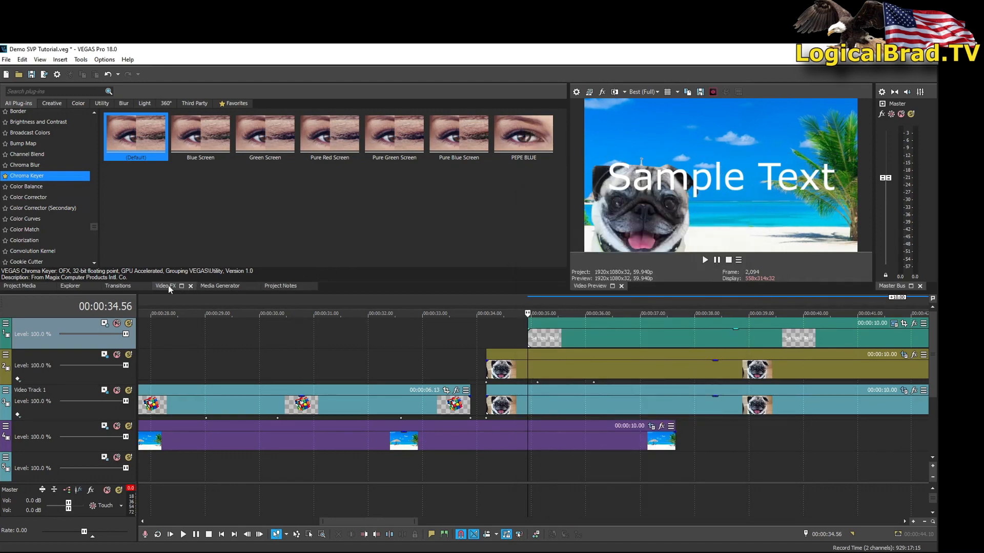
Step: Add the Moss preset of the Noise Texture generator to Track 1 before the text event and close its settings
left_click(219, 286)
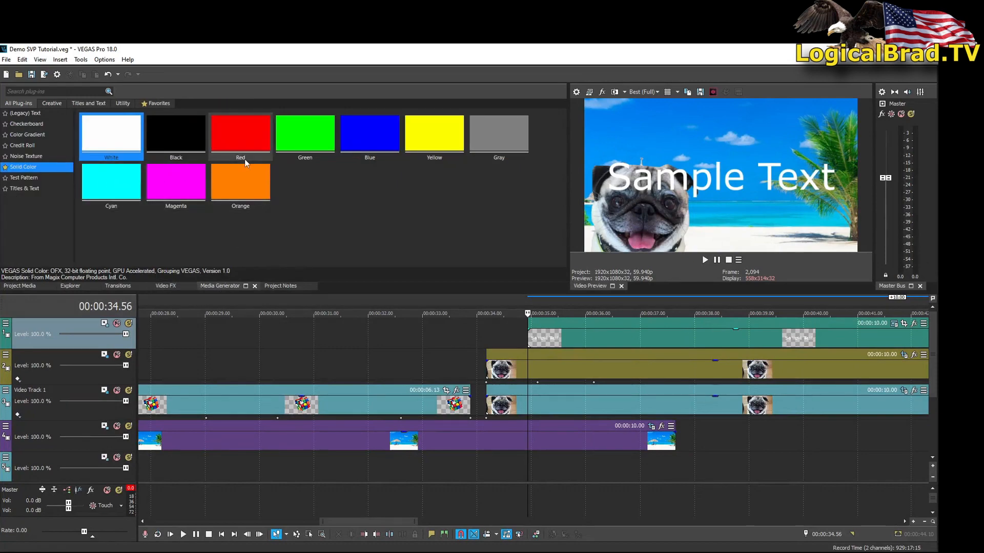
left_click(28, 157)
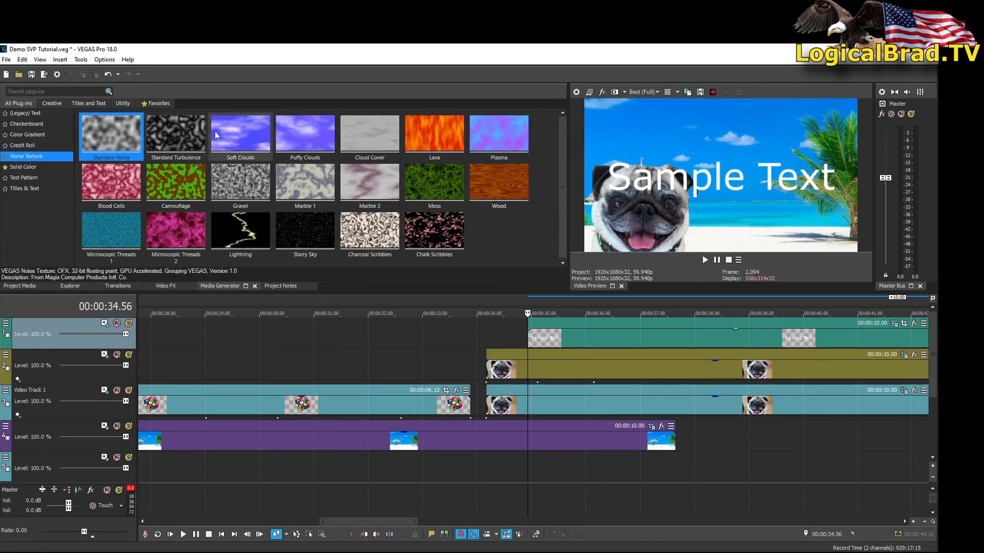
left_click_drag(435, 186, 190, 332)
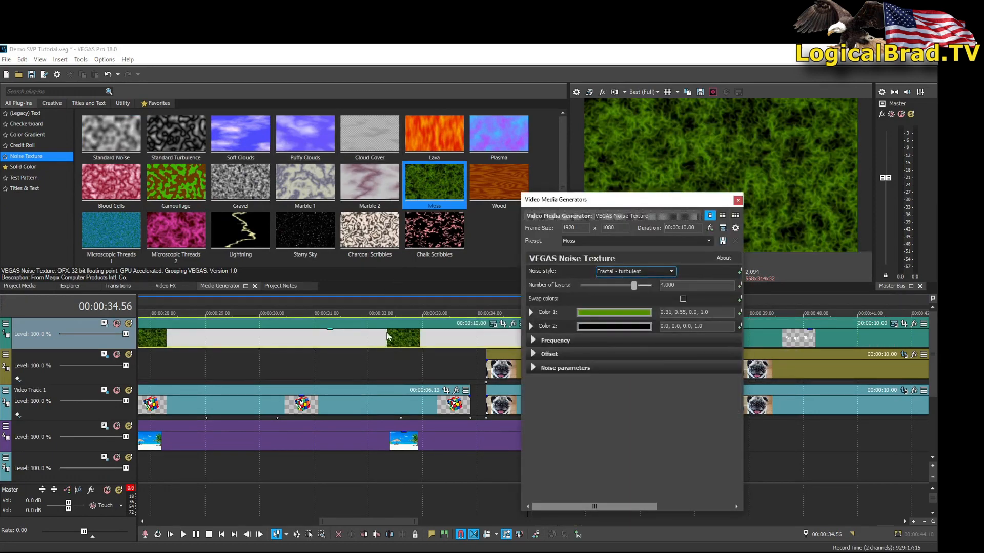
left_click(737, 200)
Step: Trim the end of the Moss event to a length of 00:00:06.51 and reopen its generated media settings
left_click_drag(674, 327, 505, 325)
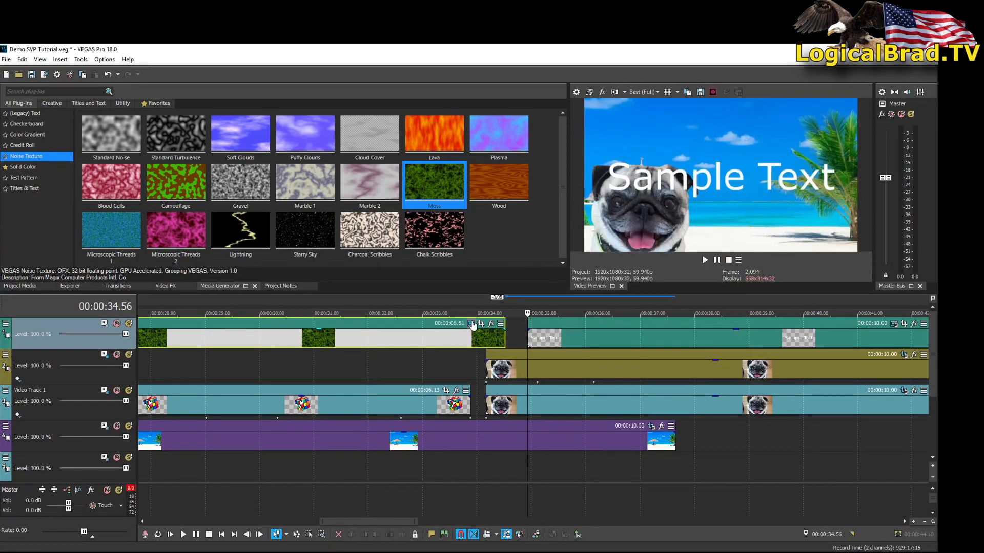
left_click(471, 324)
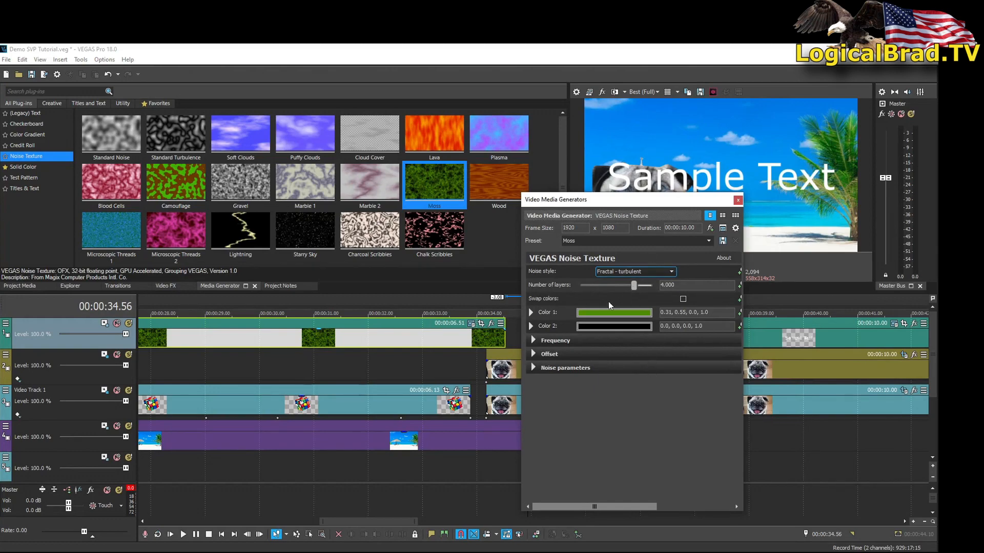
Step: Recolour the Moss texture's Color 1 to violet-blue (0.31, 0.07, 0.84) and reduce its number of layers to 1.000
left_click(460, 355)
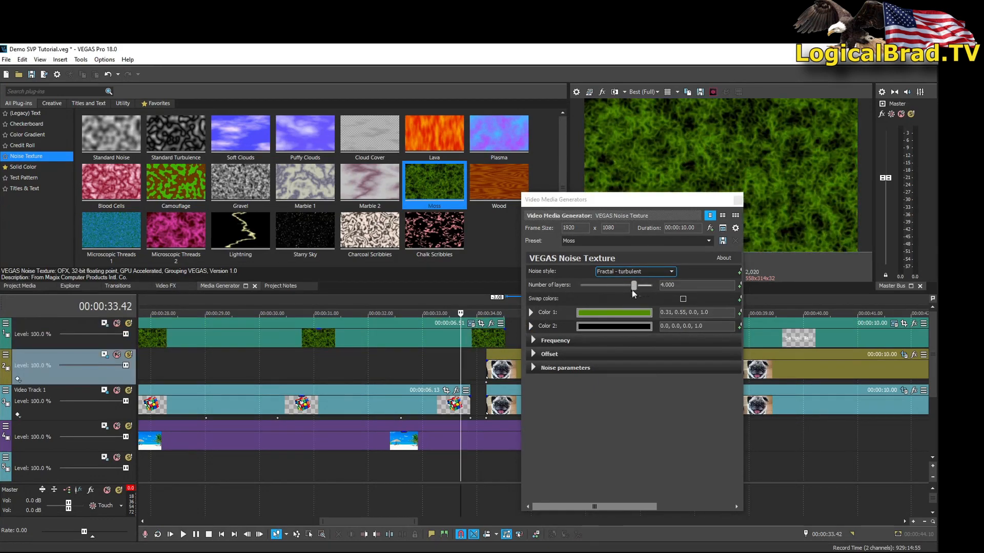
left_click_drag(633, 286, 609, 290)
left_click(598, 313)
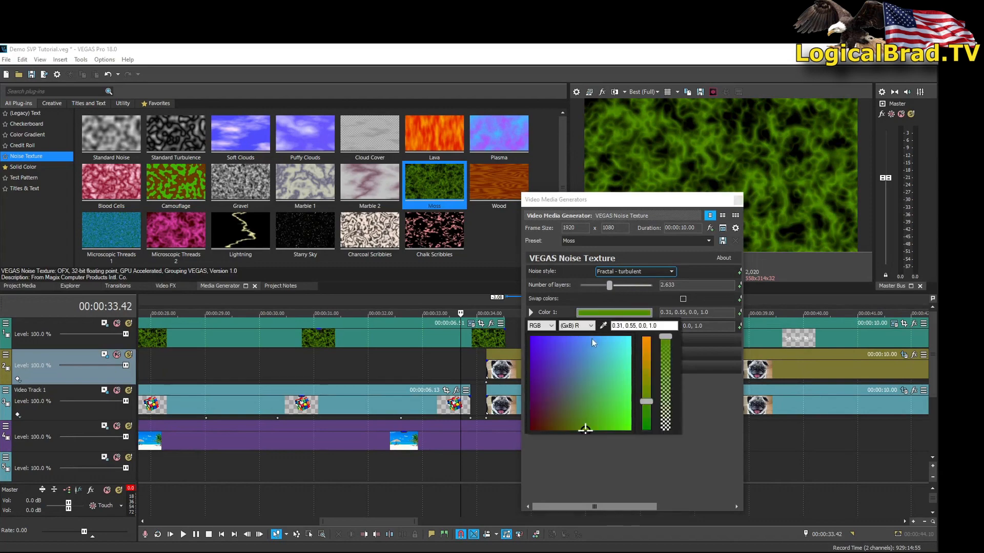
left_click(539, 358)
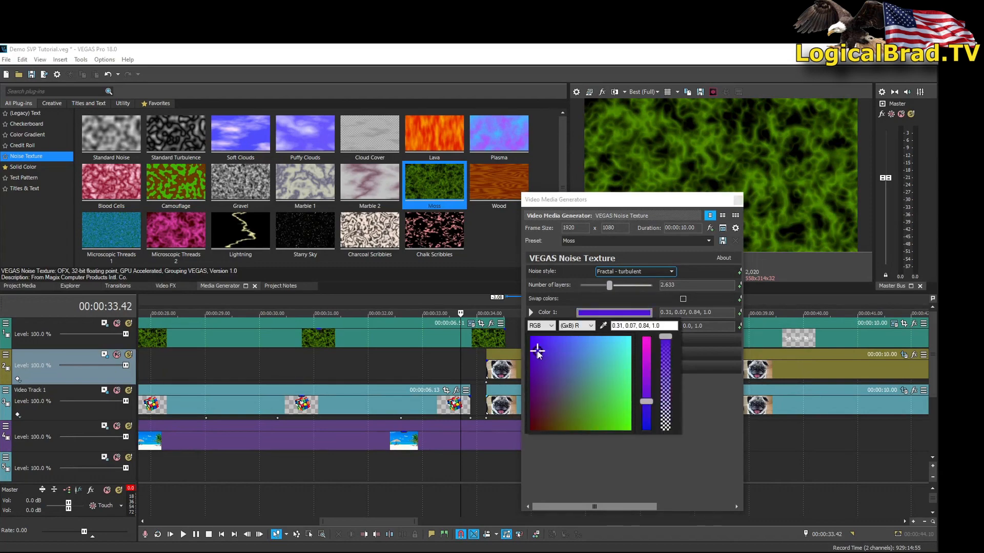
left_click(617, 290)
left_click_drag(610, 286, 631, 288)
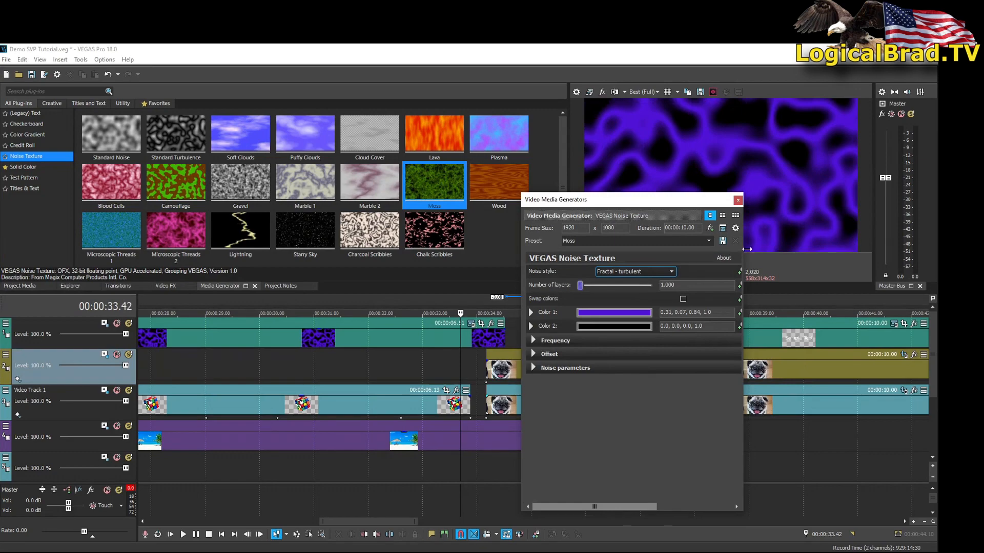
Step: Animate the texture's number of layers with keyframes of 1.000 at 00:00:04.11 and 3.558 at 00:00:06.25
left_click_drag(747, 249, 759, 249)
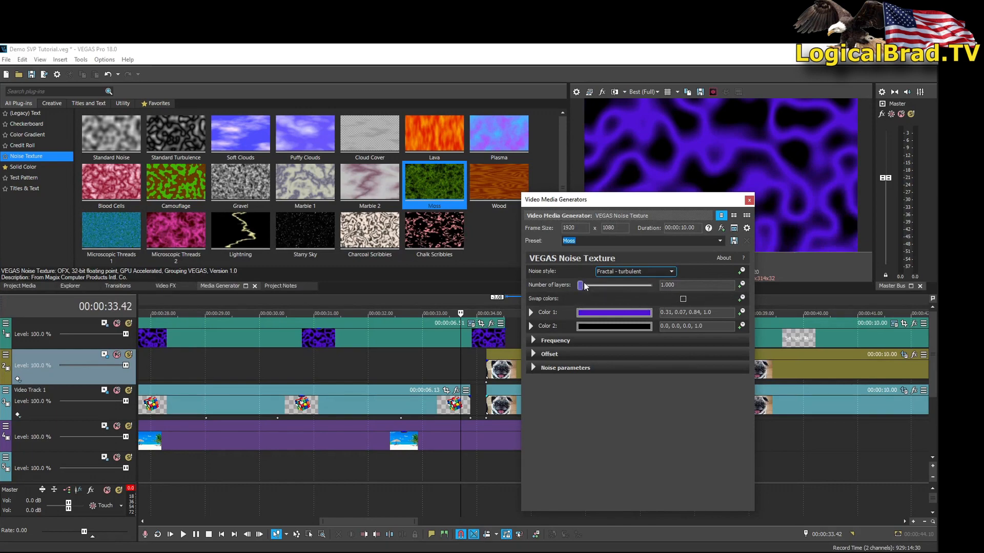
left_click(743, 285)
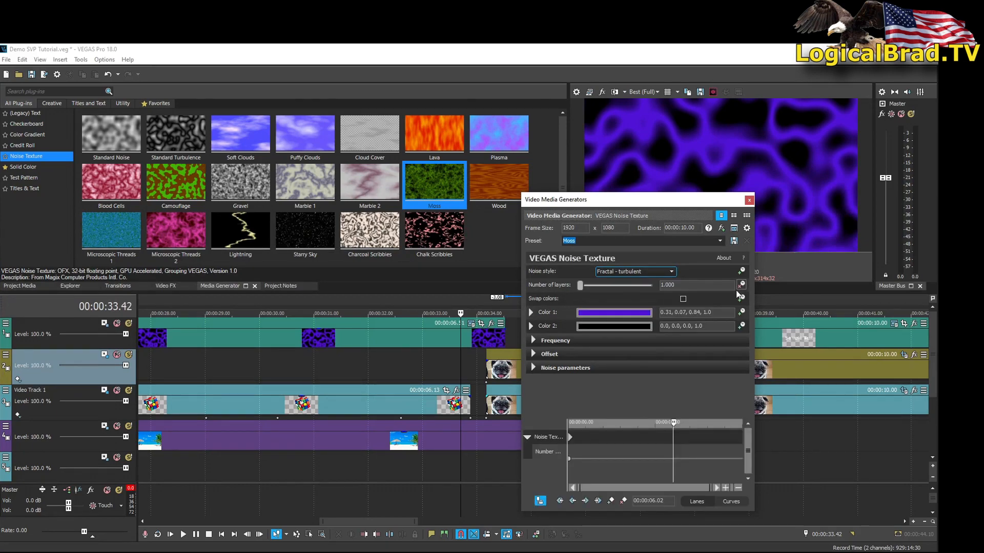
left_click(611, 500)
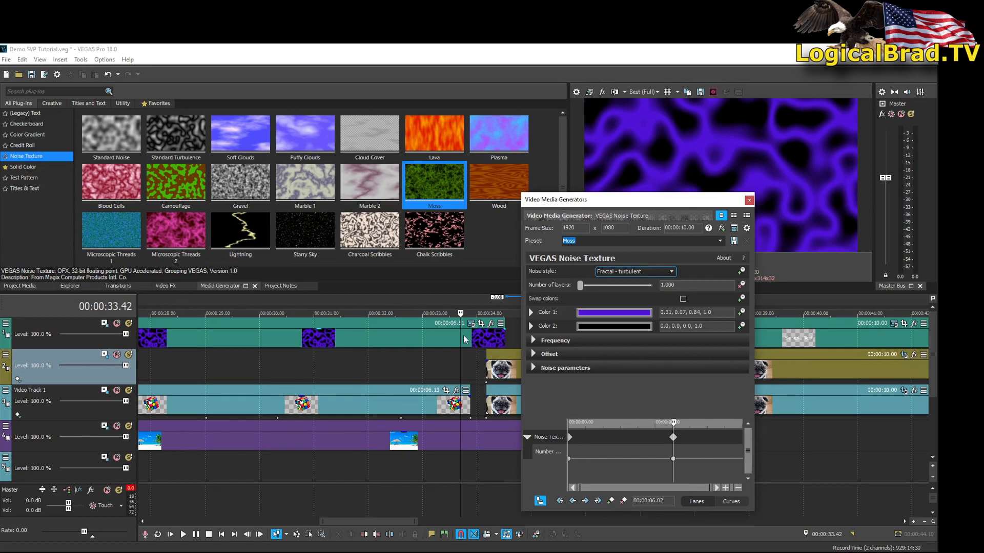
left_click(480, 334)
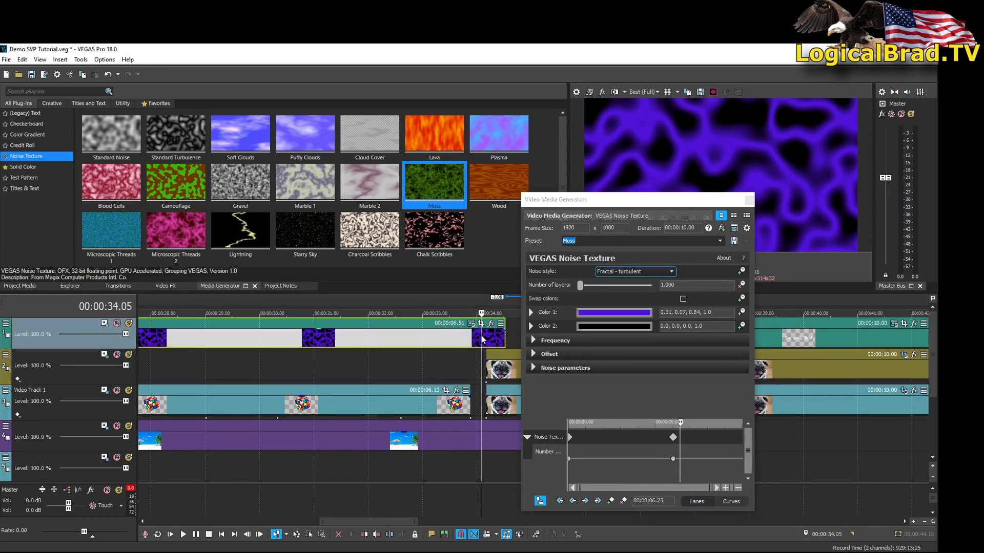
left_click_drag(585, 287, 627, 289)
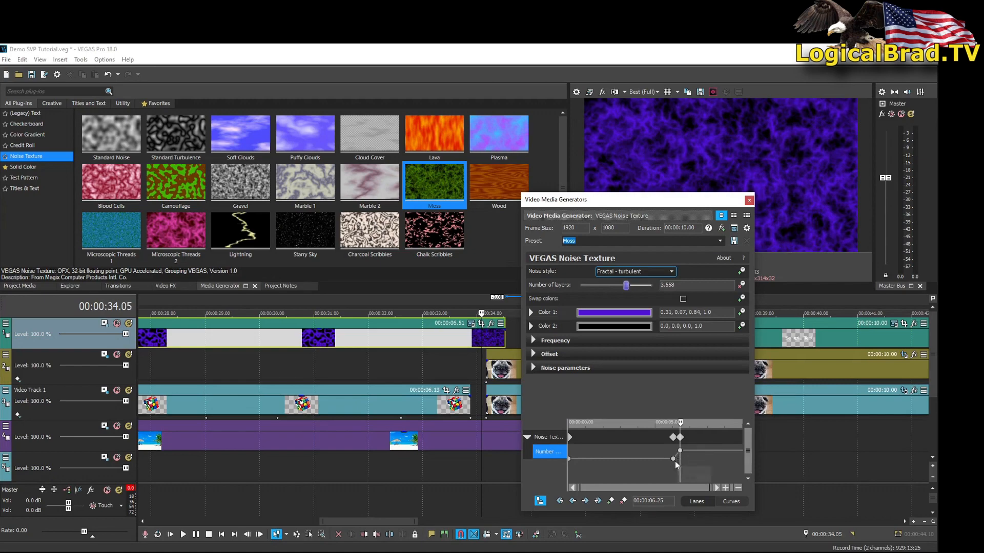
left_click_drag(673, 459, 641, 459)
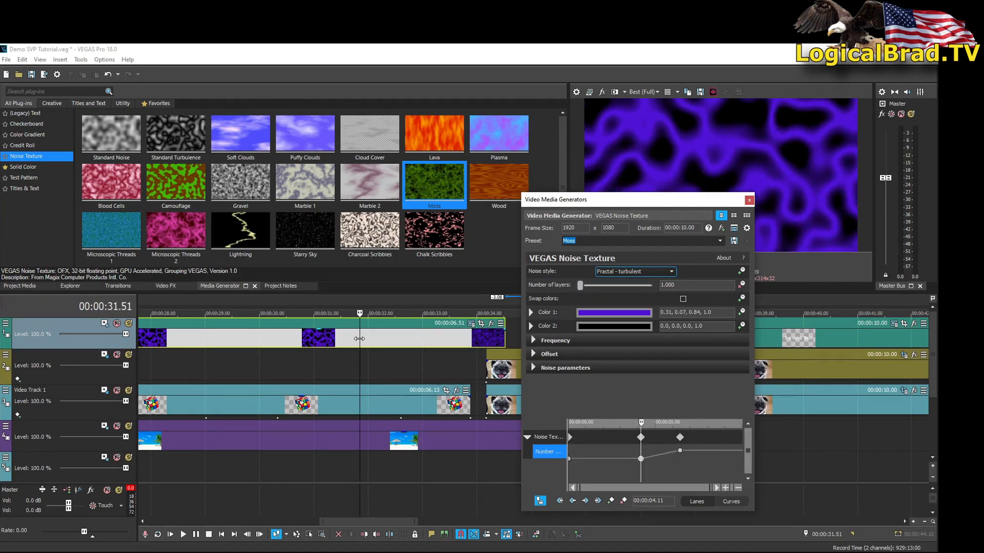
Step: Close the noise texture settings and play the animated texture from 00:00:31.46 to around 00:00:34.09
left_click(355, 339)
left_click(749, 200)
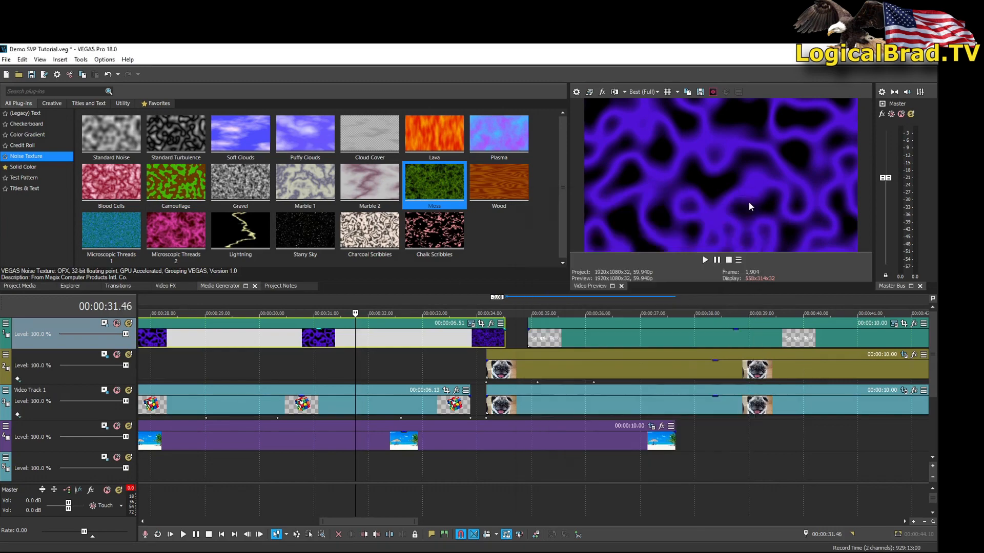
key("space")
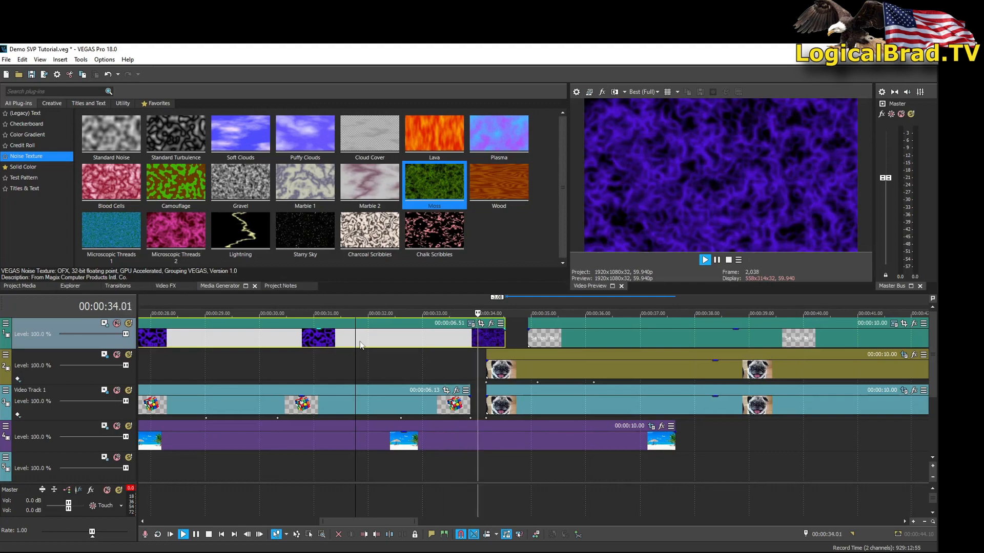
key("Return")
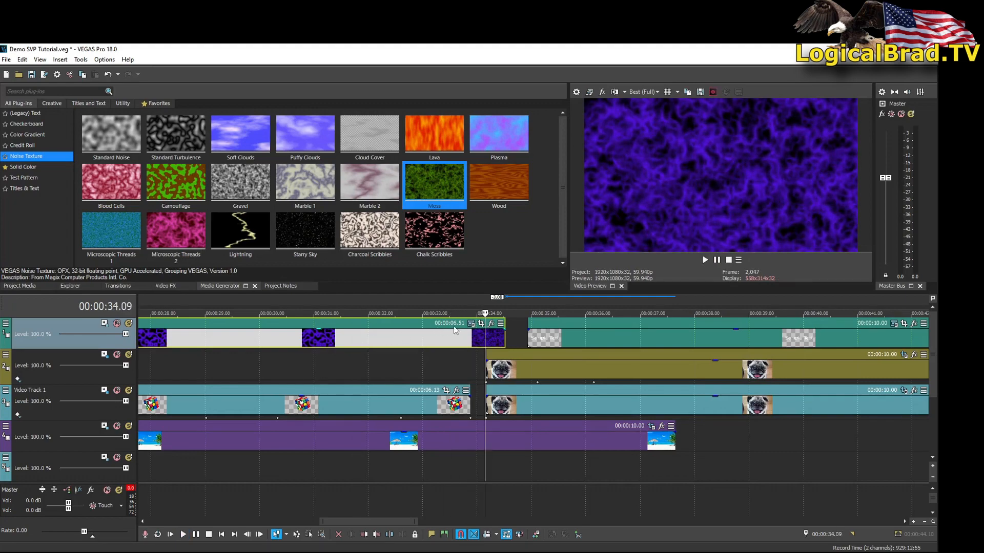
Step: Place the playhead on the Sample Text event at 00:00:35.36 and open its media settings clear of the video preview
left_click(893, 328)
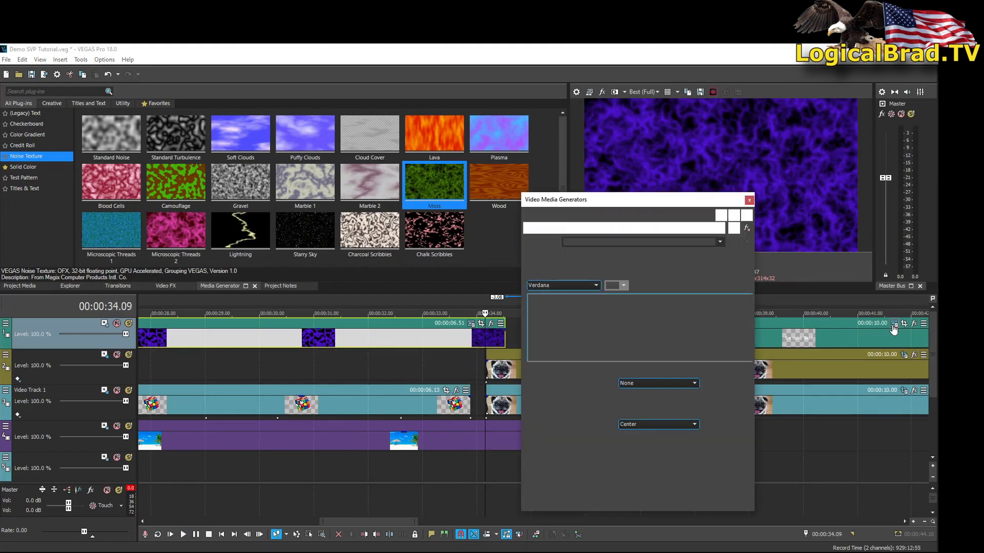
left_click_drag(756, 340, 797, 340)
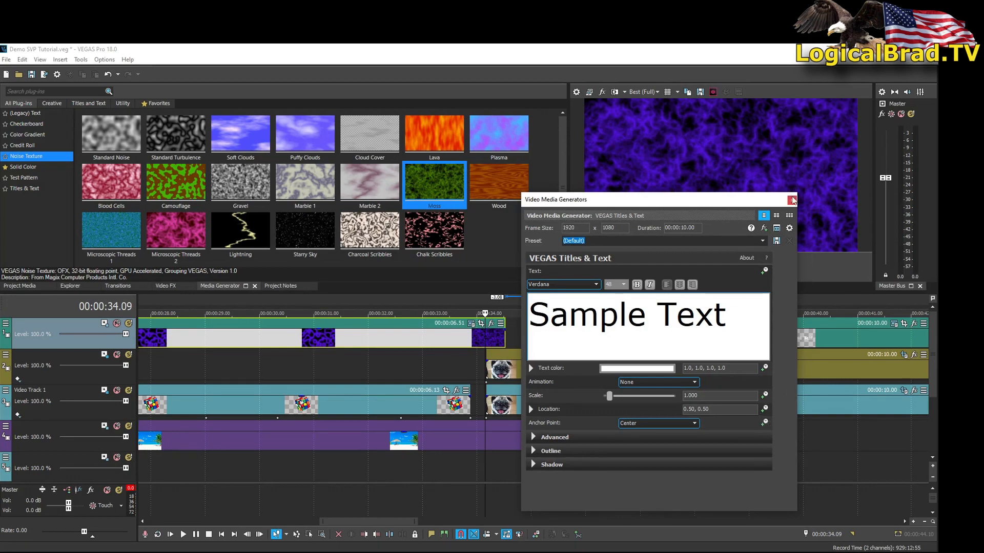
left_click(792, 199)
left_click(563, 342)
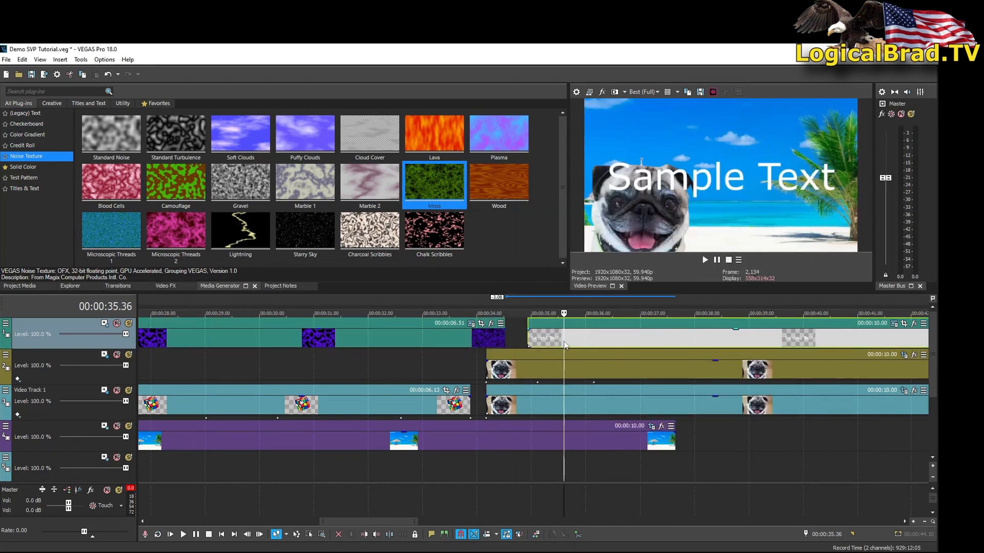
left_click(895, 324)
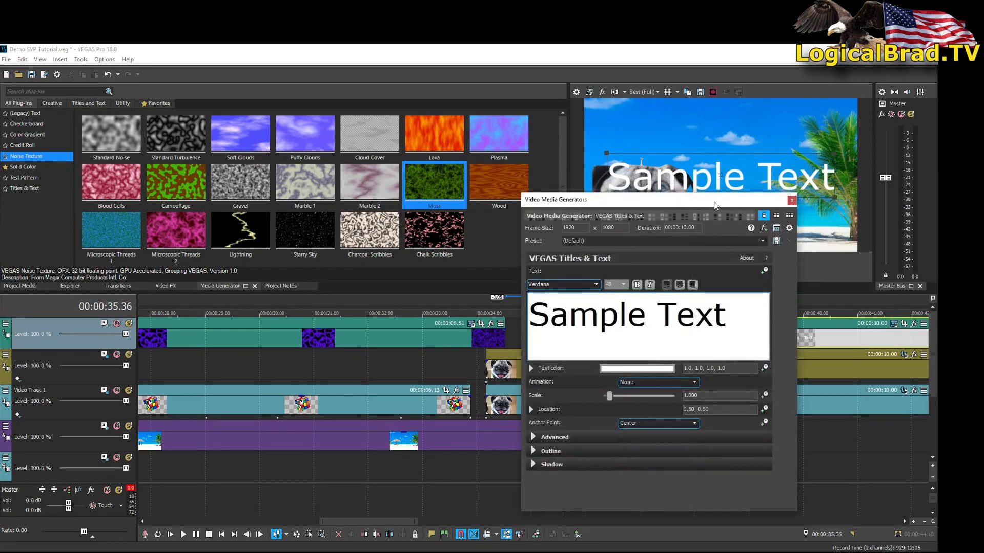
left_click_drag(716, 206, 373, 107)
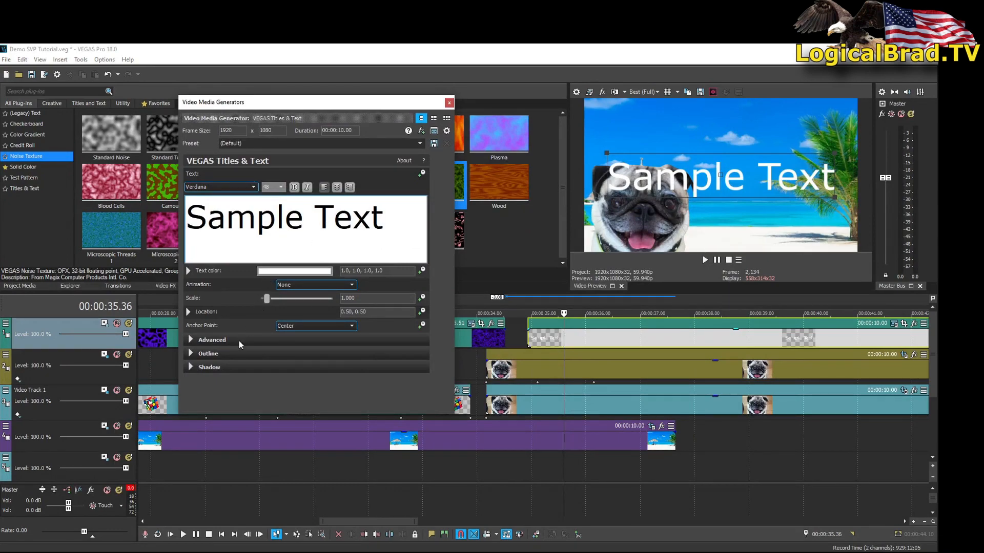
Step: Give the sample text a near-black outline (0.02, 0.02, 0.02) with a width of about 6.939
left_click(190, 354)
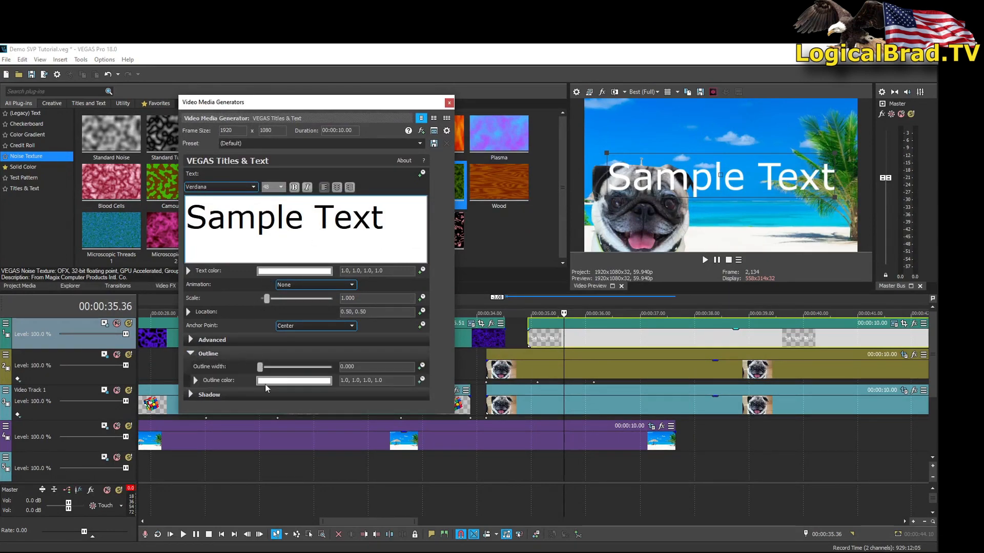
left_click(267, 384)
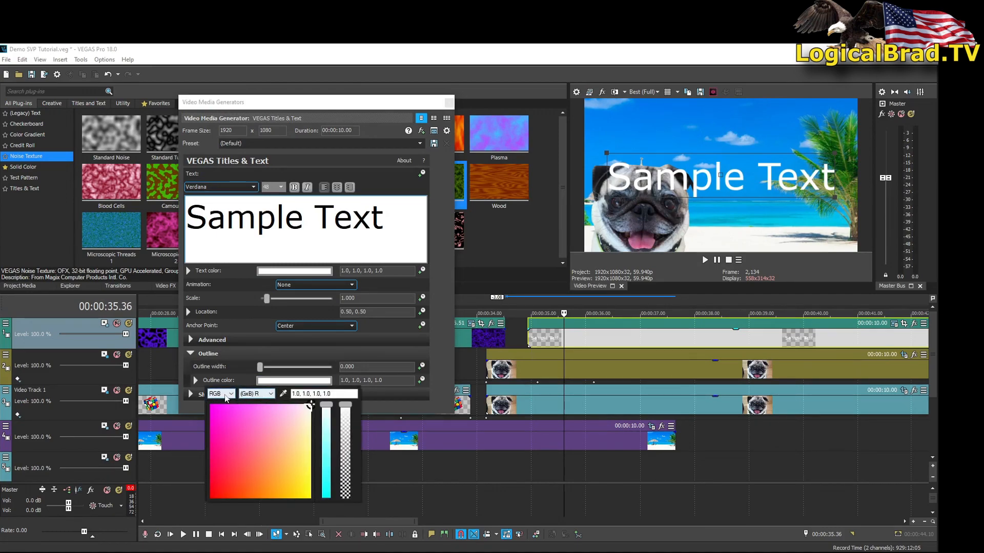
left_click(225, 398)
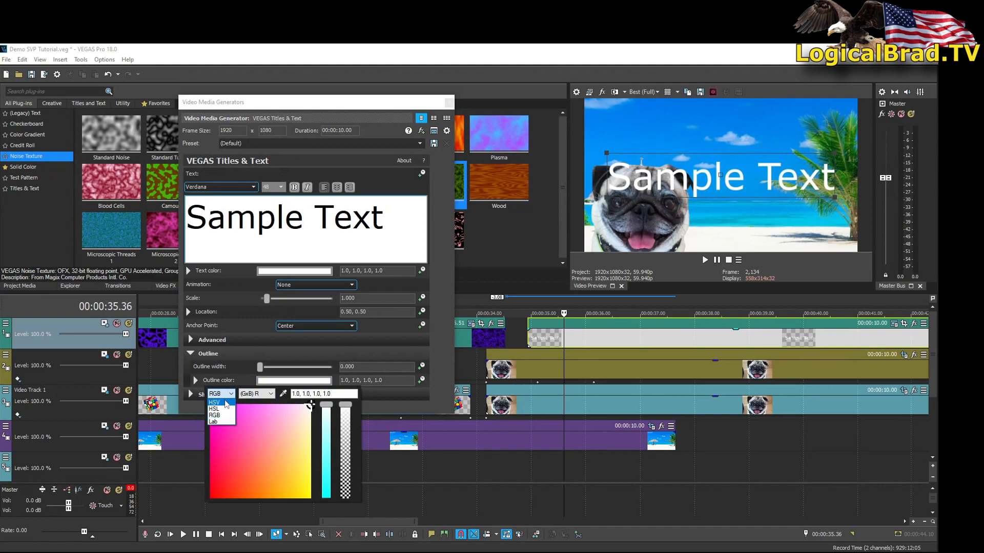
left_click(225, 415)
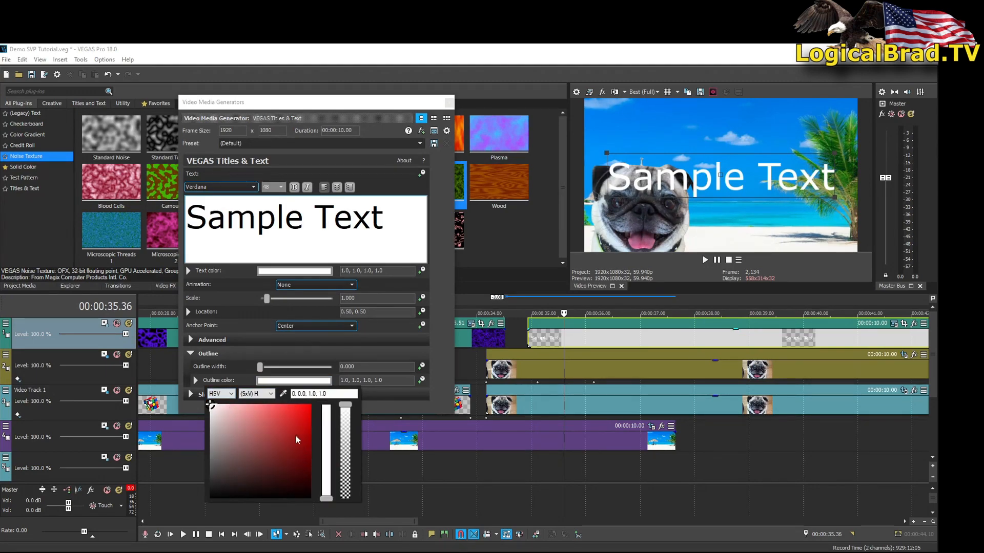
left_click(211, 497)
left_click(287, 370)
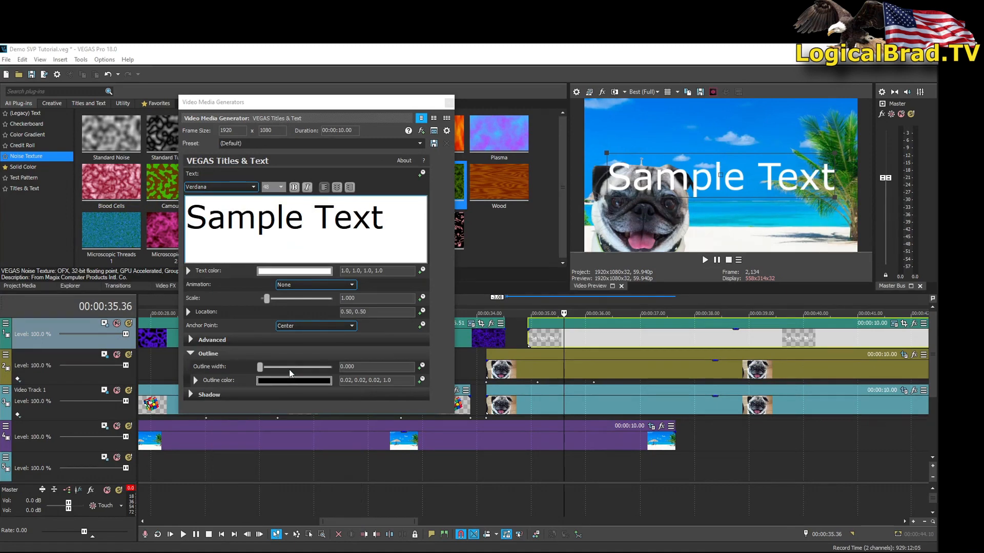
mouse_move(293, 366)
left_mouse_down()
mouse_move(323, 369)
mouse_move(295, 368)
mouse_move(311, 364)
left_mouse_up()
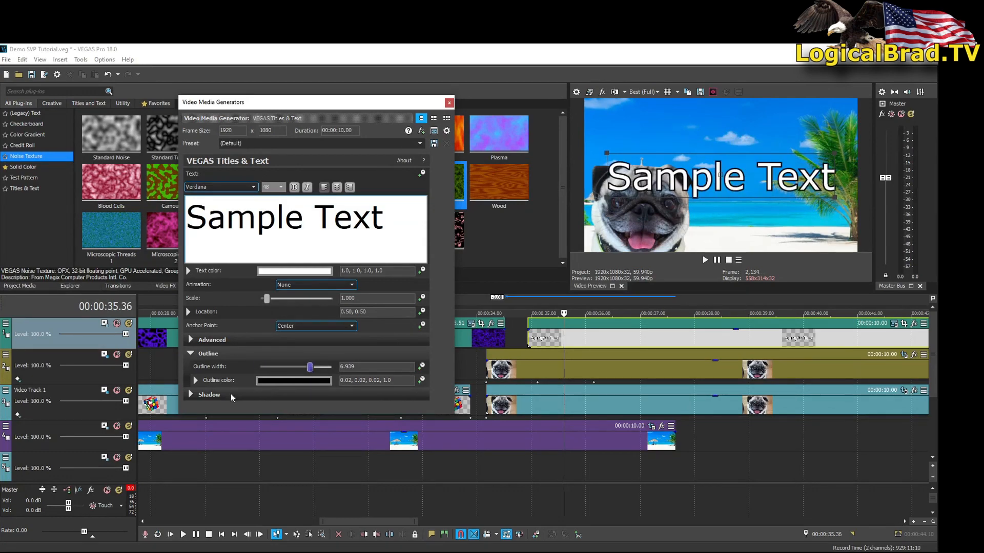
Step: Enable the text's shadow and set its offset to about 0.048 in X and 0.061 in Y
left_click(199, 395)
scroll(333, 404, "down", 1)
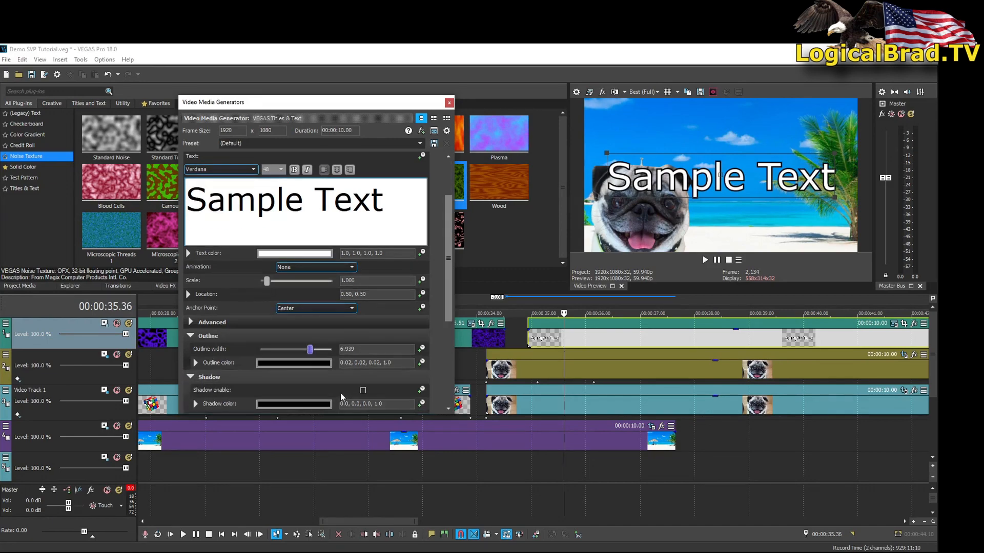
left_click_drag(328, 418, 329, 490)
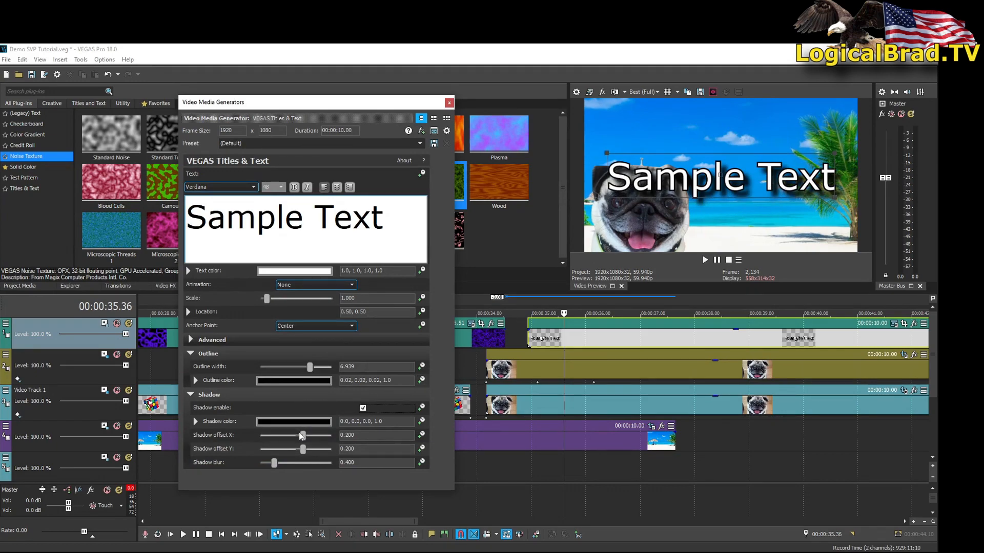
left_click_drag(304, 438, 301, 451)
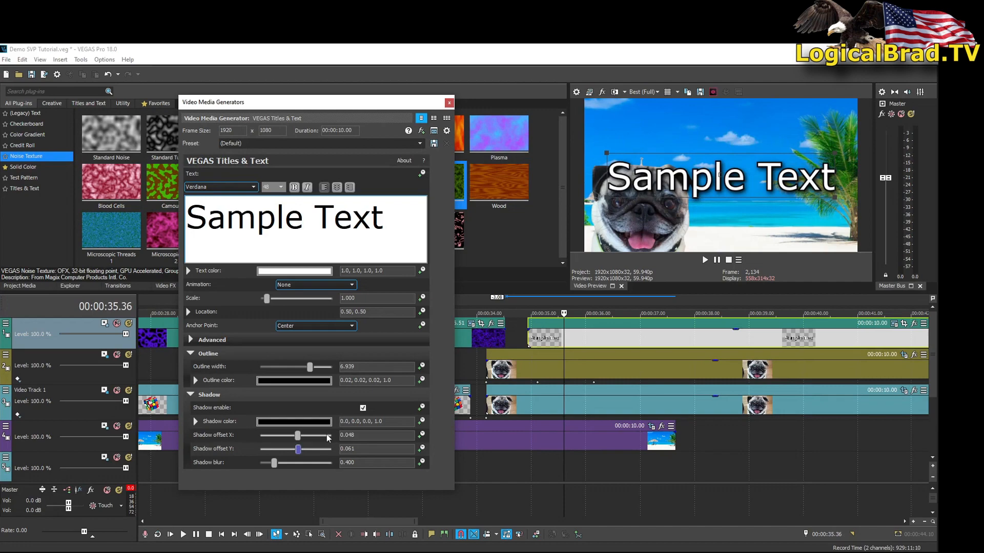
Step: Set the text's shadow color to blue (0.0, 0.08, 0.93)
left_click(310, 422)
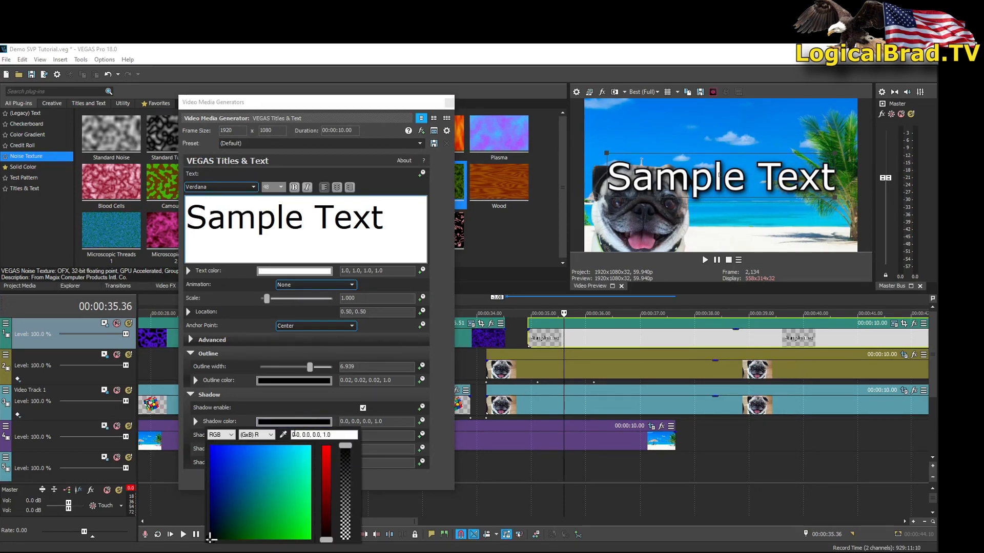
left_click(211, 451)
left_click(217, 451)
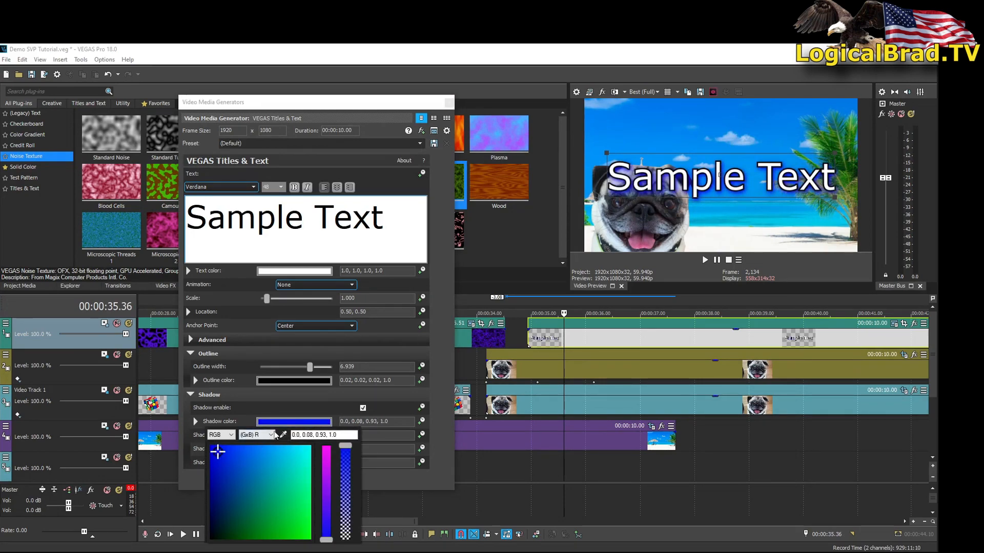
left_click(342, 410)
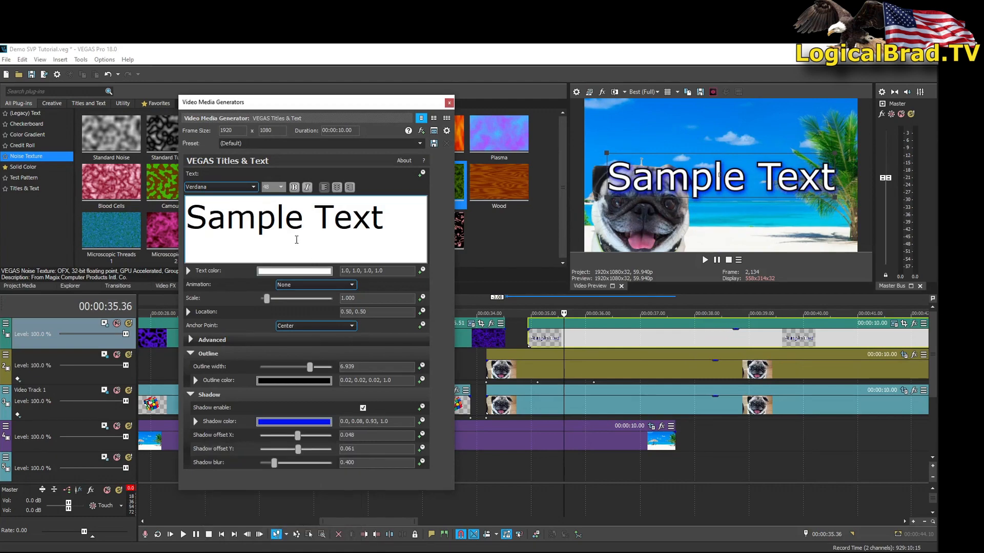
Step: Select all of the sample text and try different fonts, ending on Thinking Of Betty Light
left_click_drag(407, 219, 208, 227)
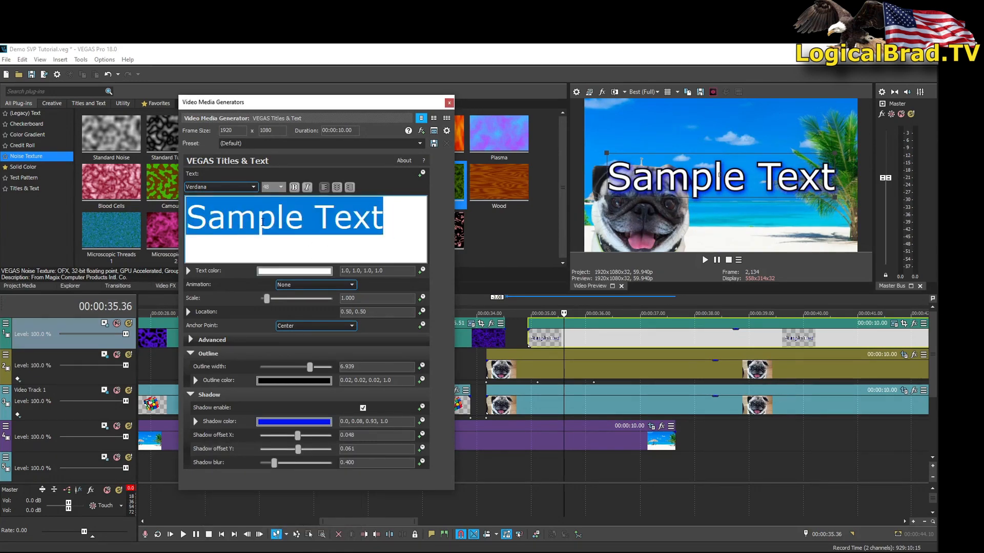
left_click(220, 187)
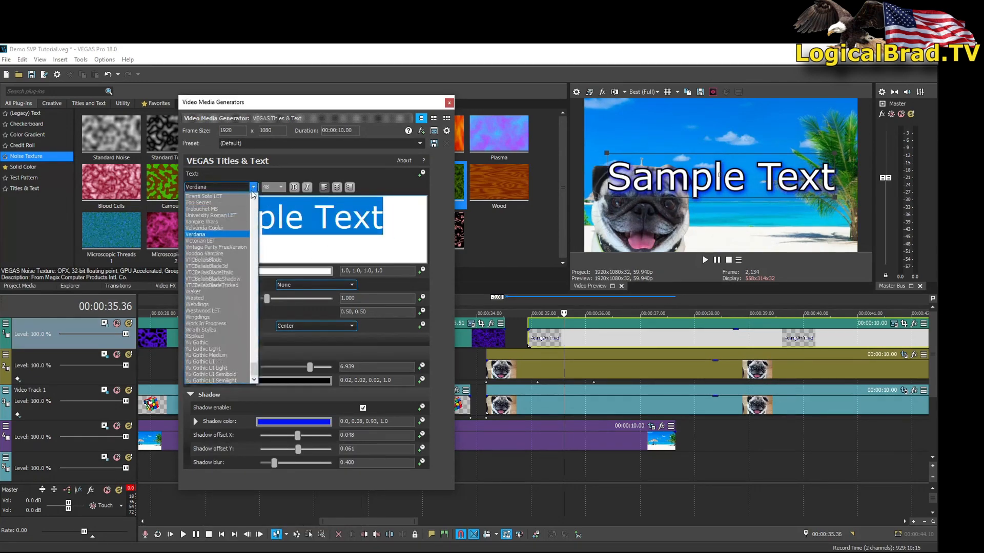
left_click(215, 209)
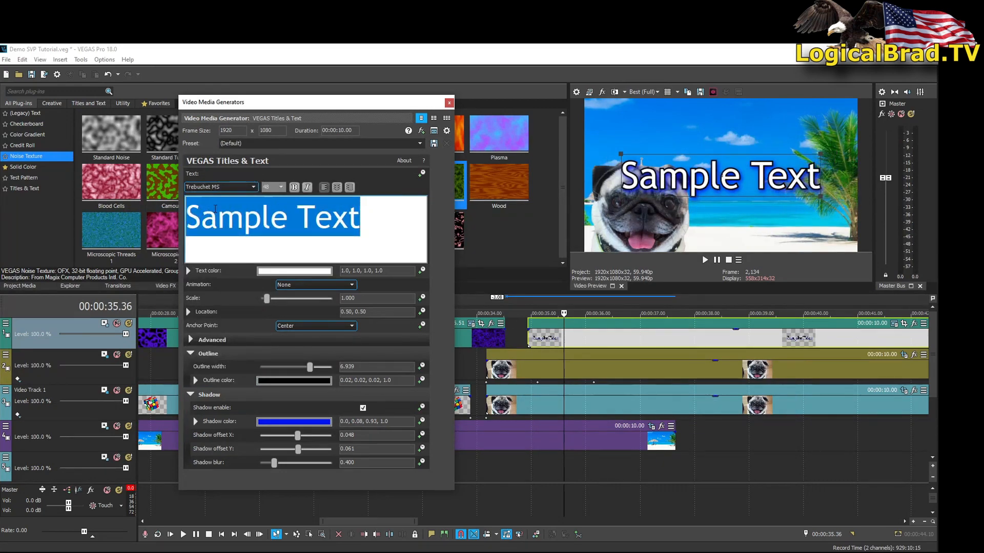
key("Up")
key("Up")
key("Up")
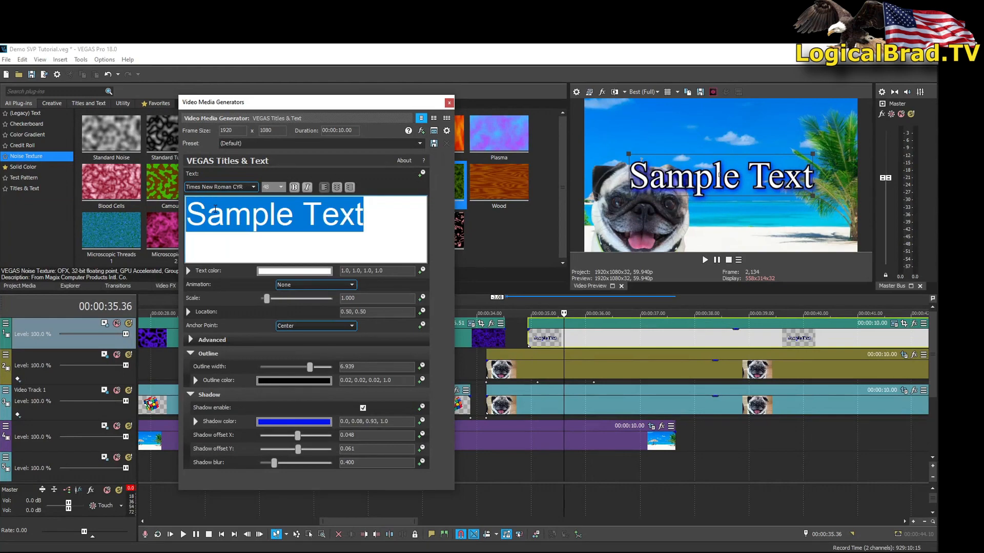
key("Up")
key("Up")
key("Up")
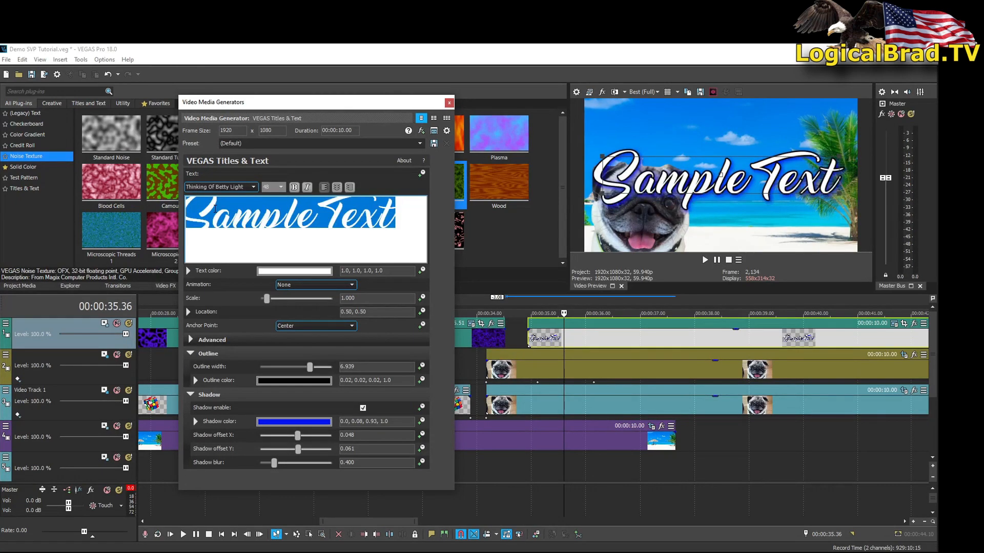
Step: Change the font of the selected sample text to The Breakdown
key("Up")
key("Up")
key("Up")
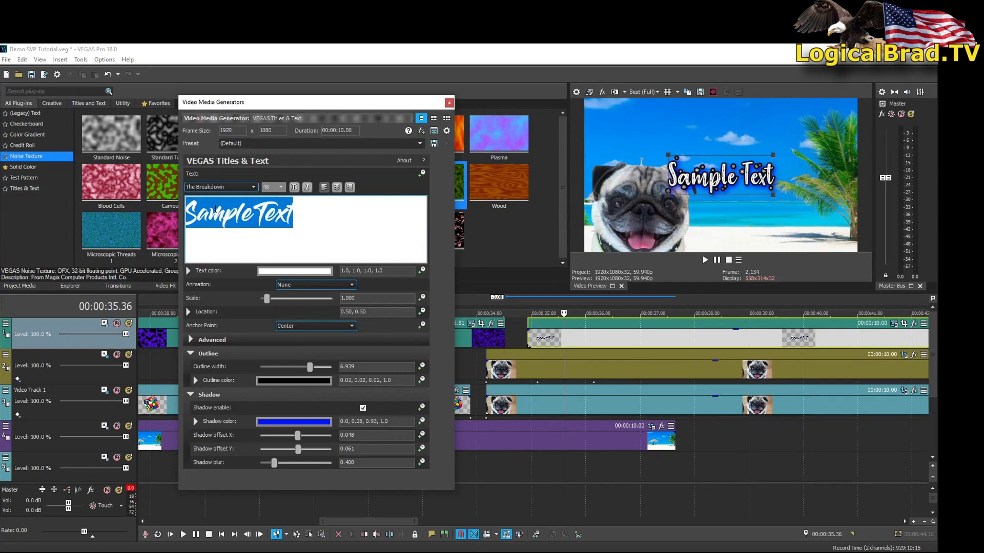
key("Up")
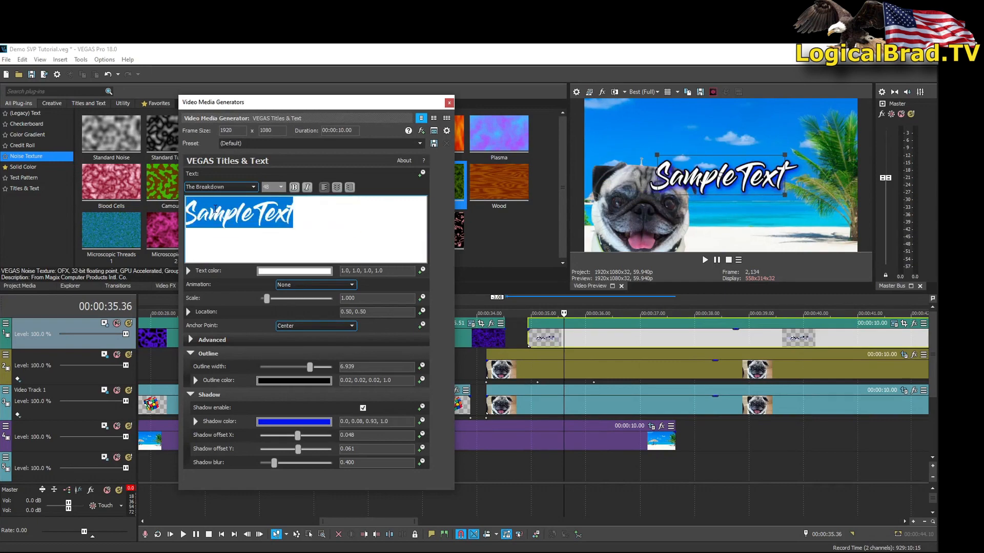
left_click(339, 212)
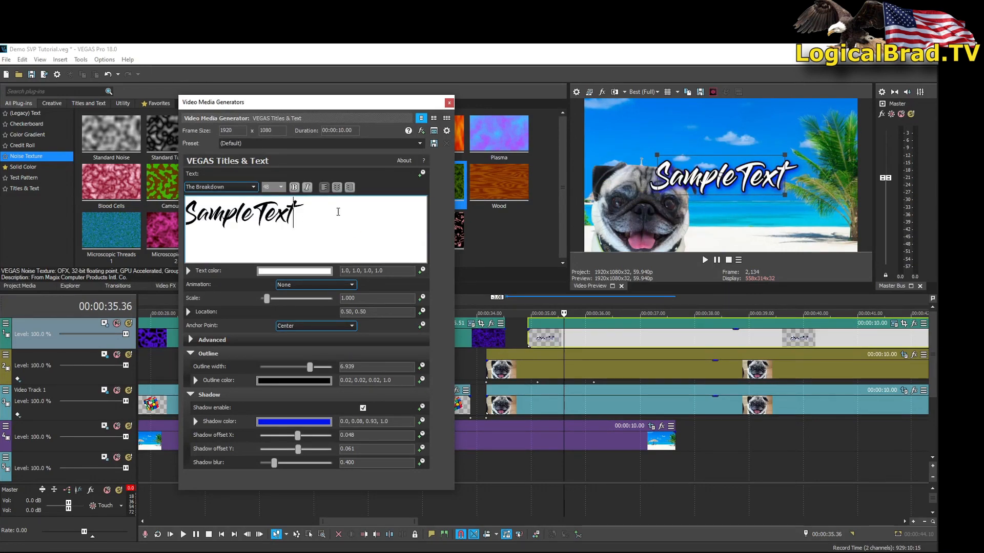
Step: Select the whole sample text and try font size 24, settling on size 42
left_click_drag(354, 216, 180, 223)
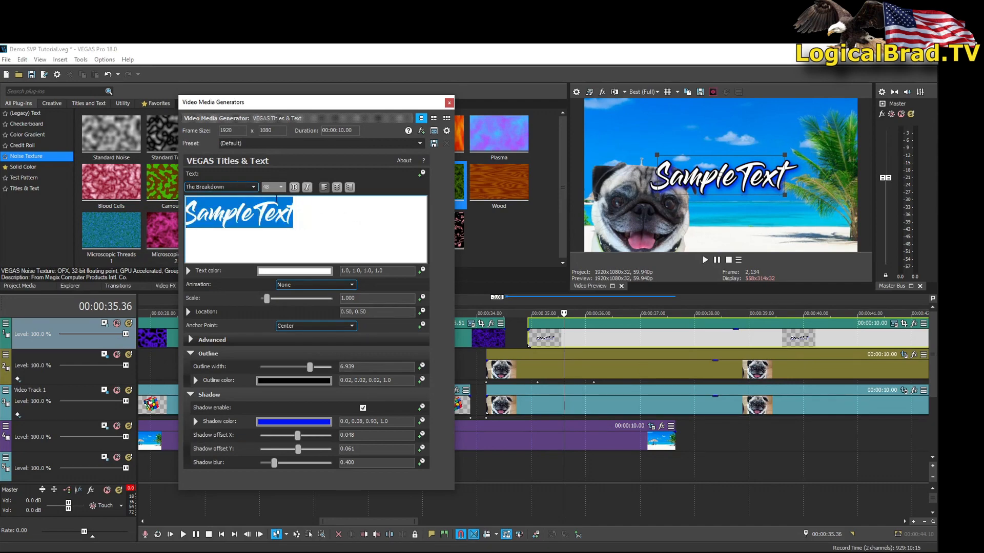
left_click(280, 191)
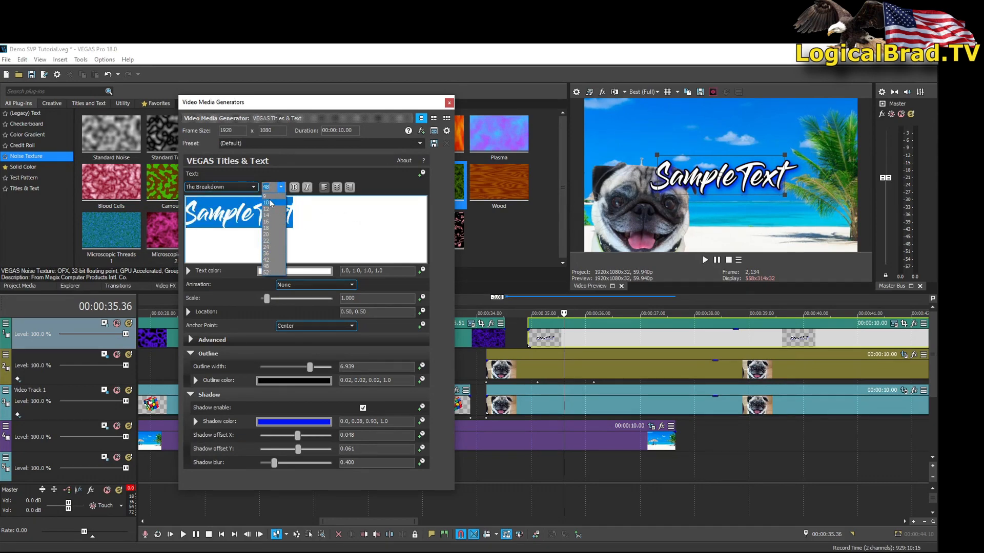
left_click(267, 247)
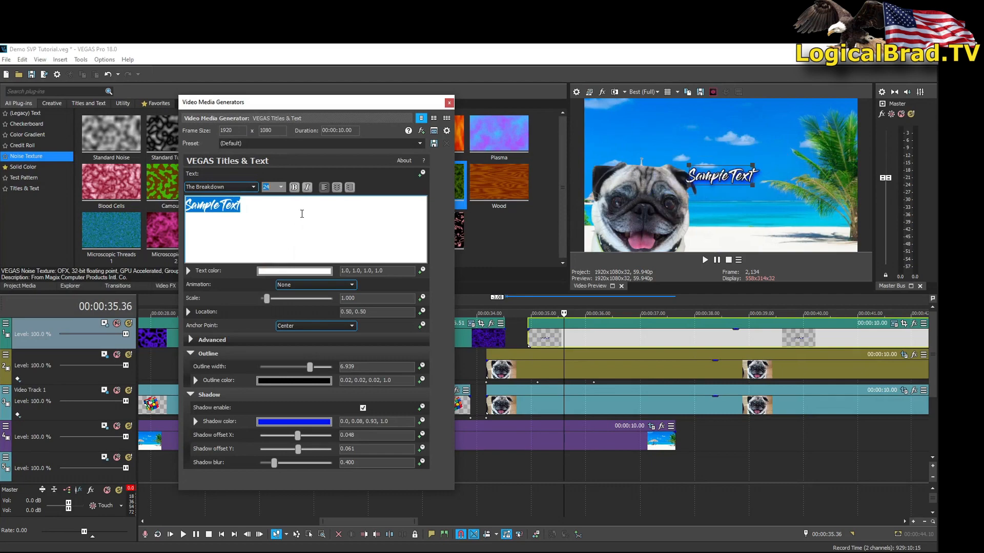
left_click(280, 188)
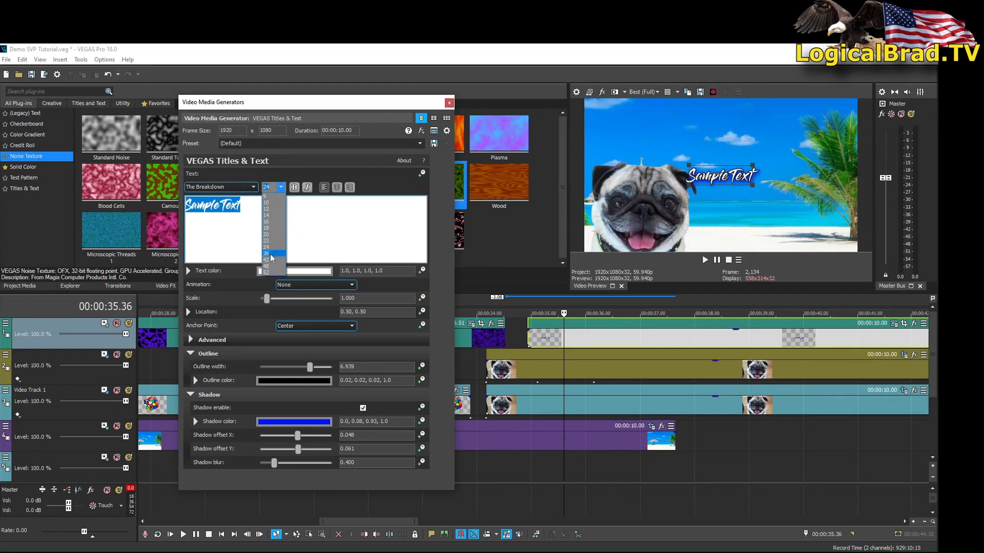
left_click(270, 260)
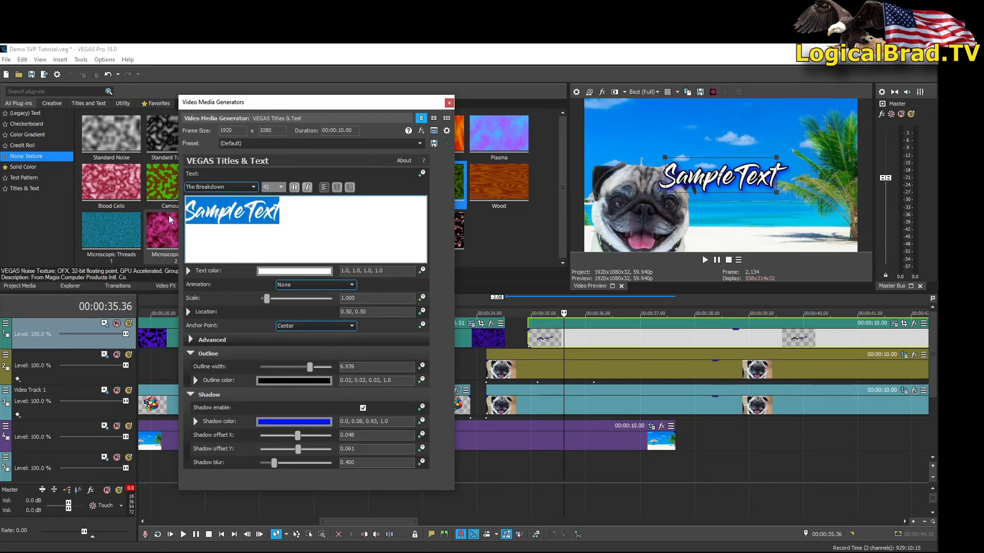
Step: Replace the sample text with "This is my SVP Demo" and "Tutorial" on a second line
key("BackSpace")
type("This is my")
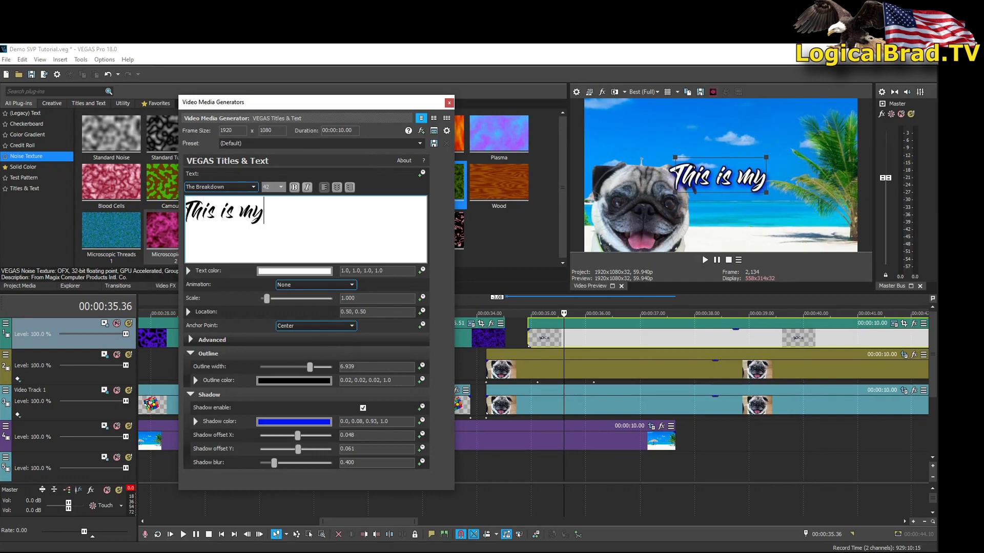
type(" SVP")
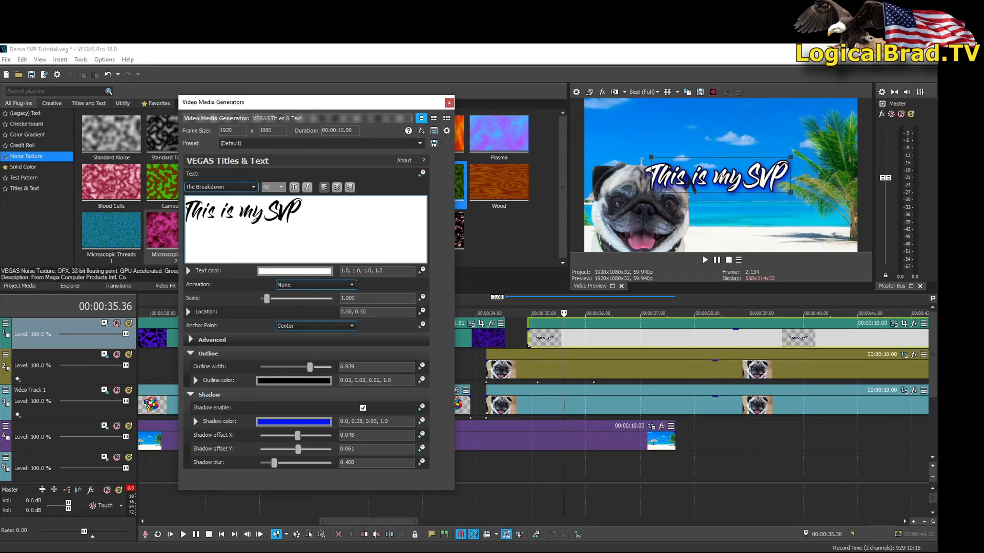
type(" Demo ")
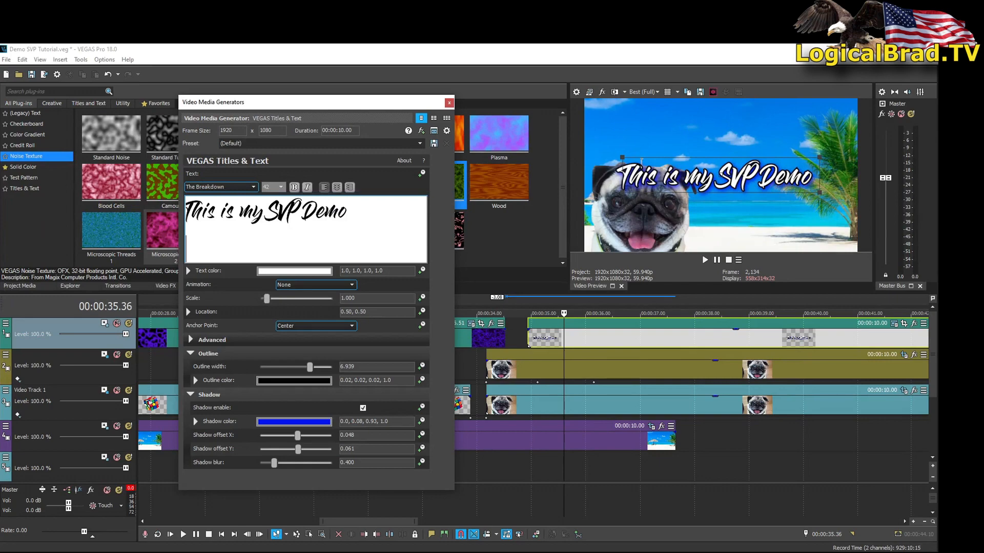
type(" Tuto")
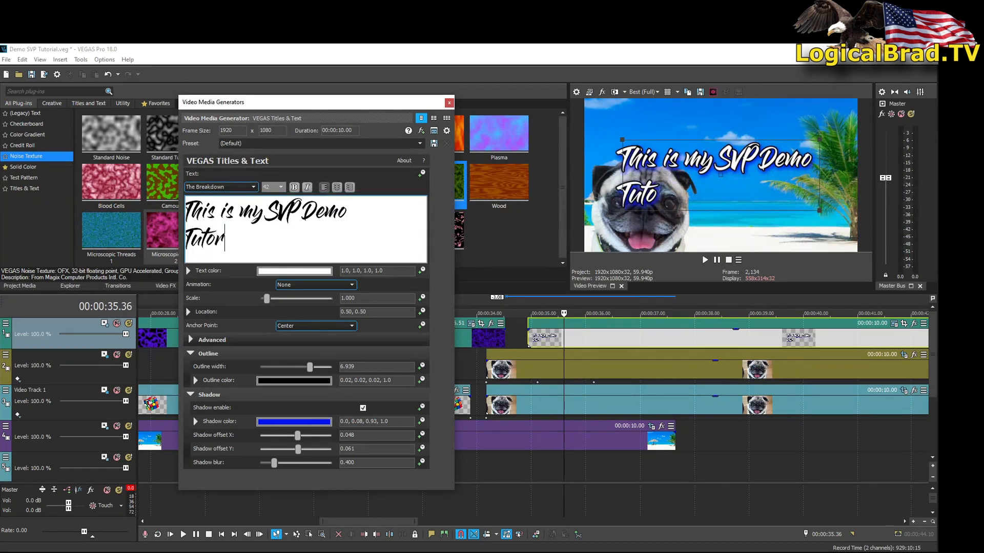
type("rial")
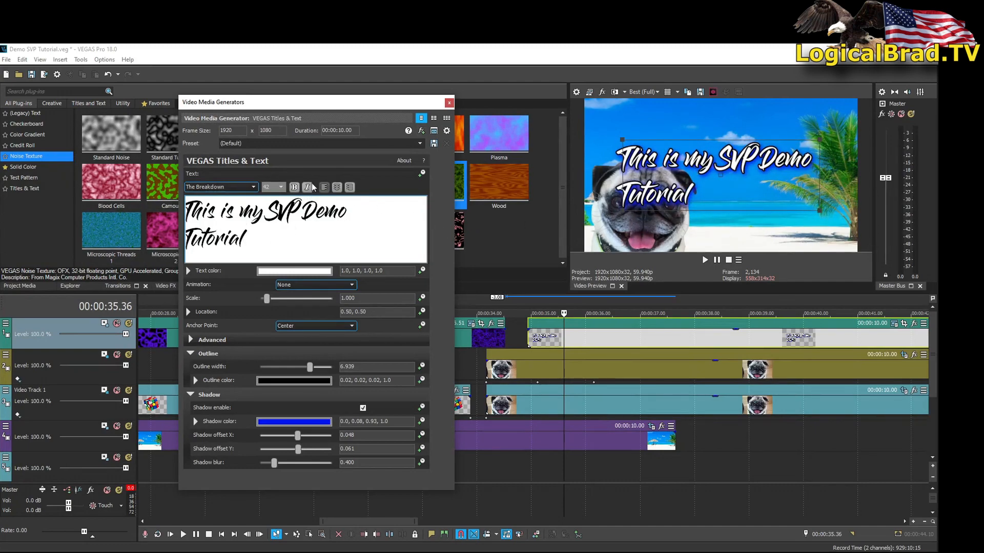
Step: Center-align both text lines, move the title above the pug to about location 0.50, 0.74, and close the generator settings
left_click_drag(296, 229, 191, 199)
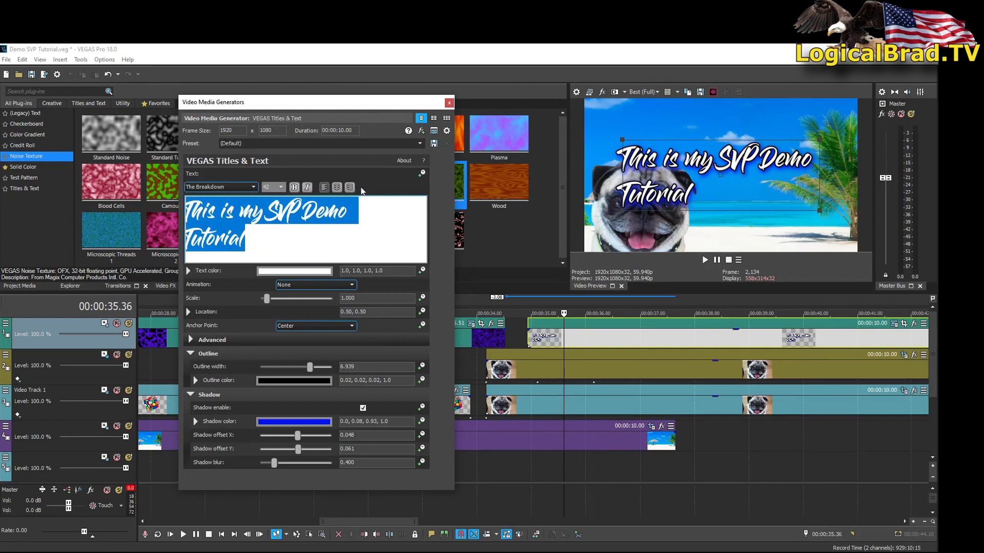
left_click(336, 189)
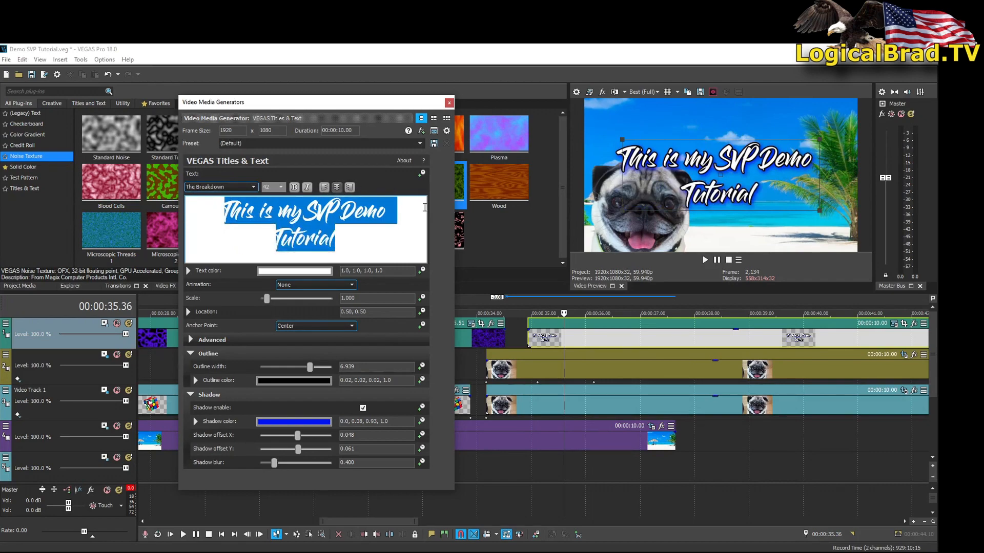
left_click_drag(734, 195, 735, 156)
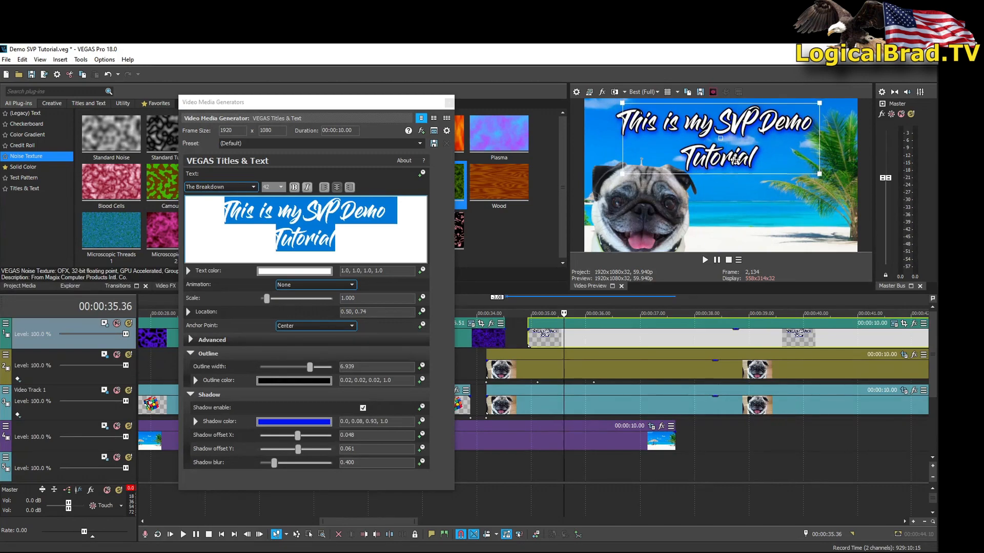
left_click(449, 102)
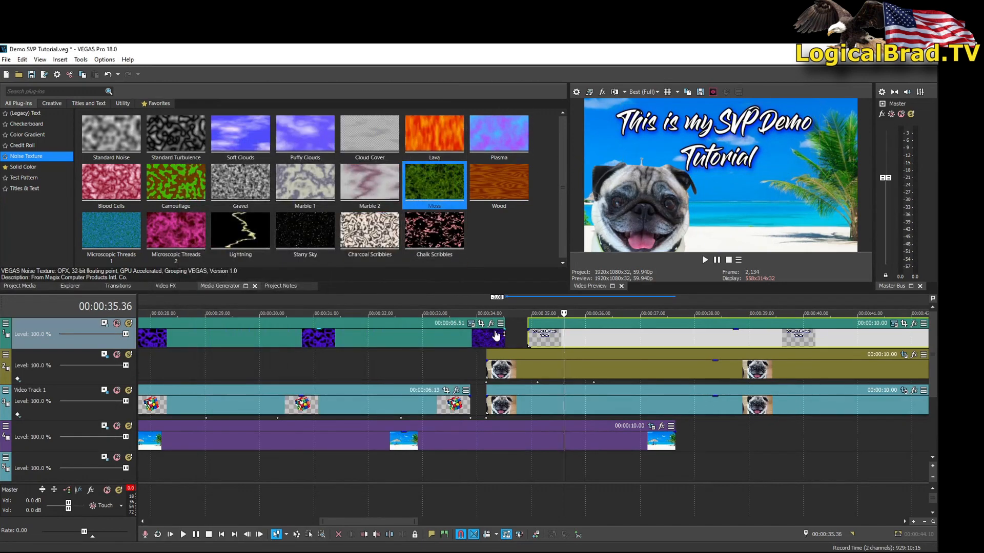
Step: Add a fade-in of about 1.5 seconds to the start of the text event and play it back
scroll(496, 336, "up", 2)
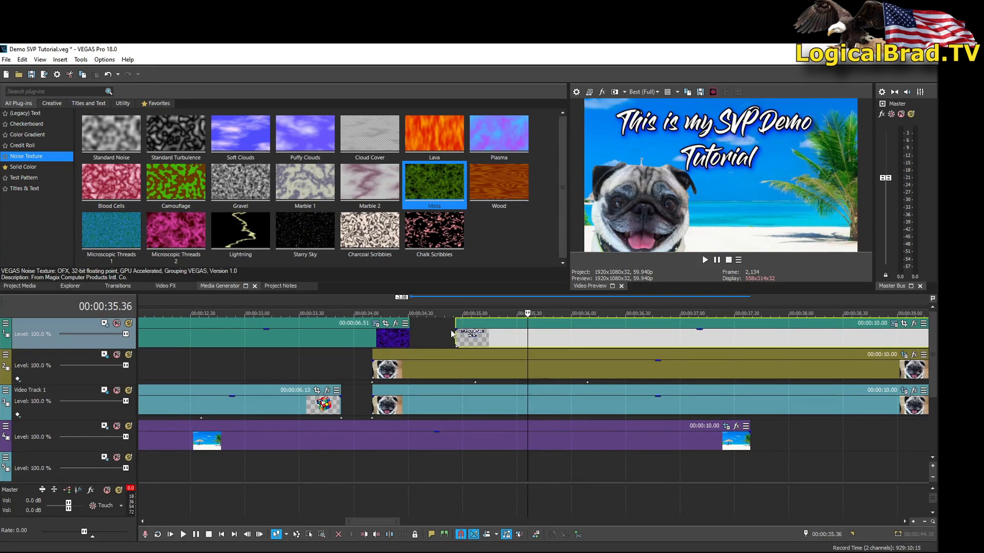
left_click_drag(457, 320, 618, 343)
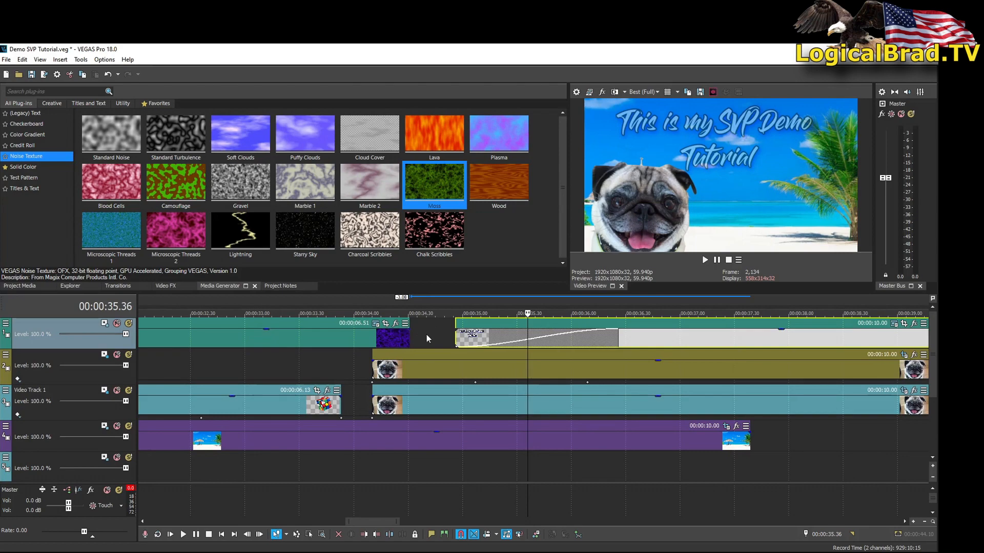
left_click(442, 336)
key("space")
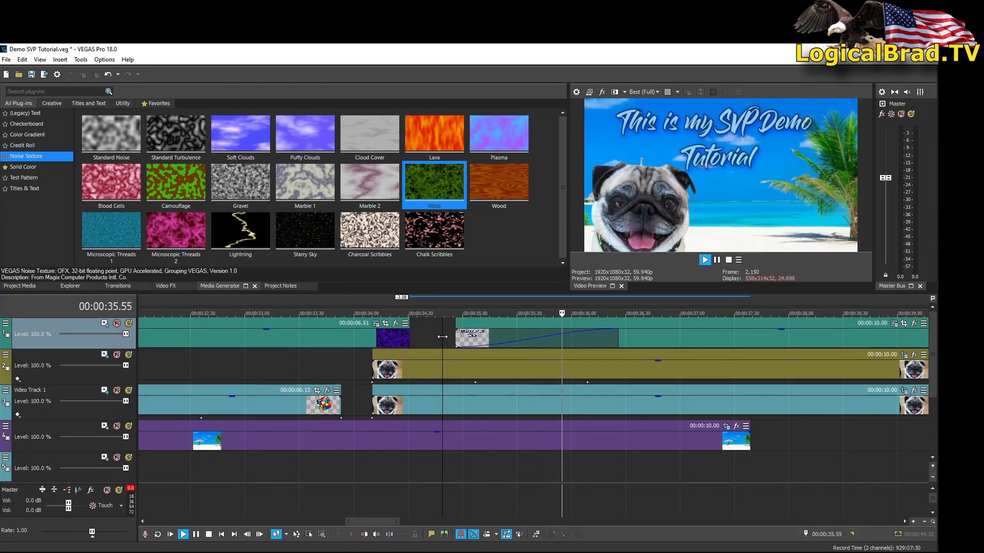
key("Return")
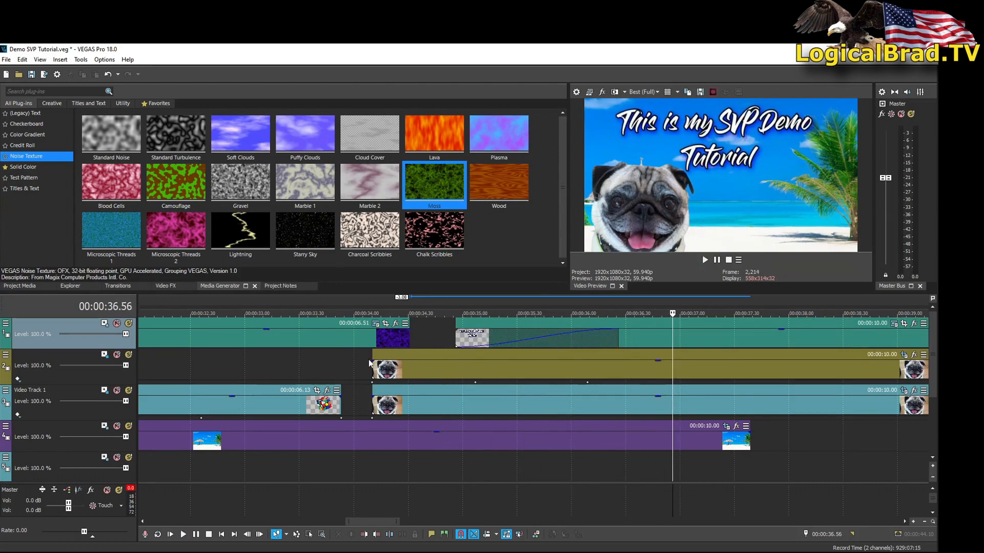
Step: Add a fade-out of about 1 second to the end of the purple noise texture event and play it back
left_click(369, 343)
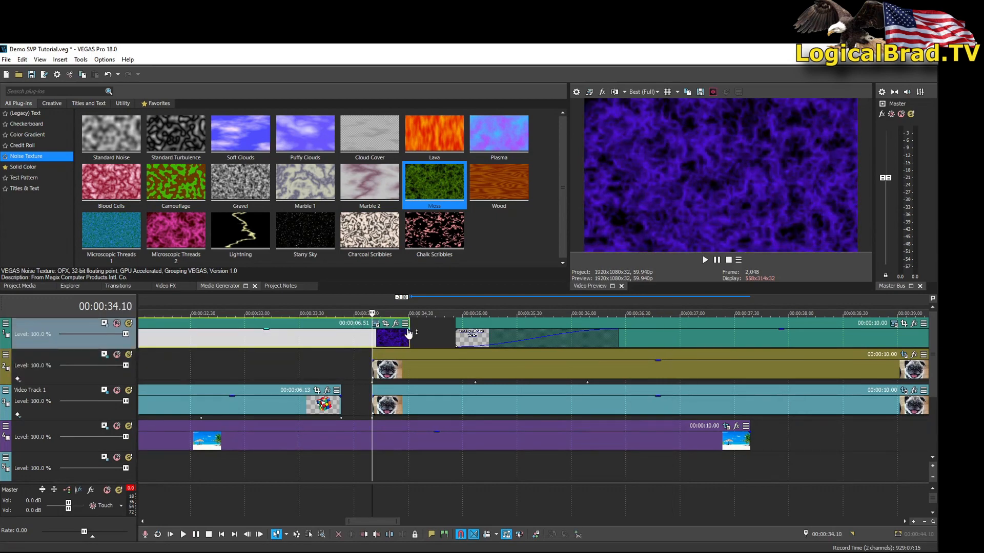
left_click_drag(411, 329, 296, 334)
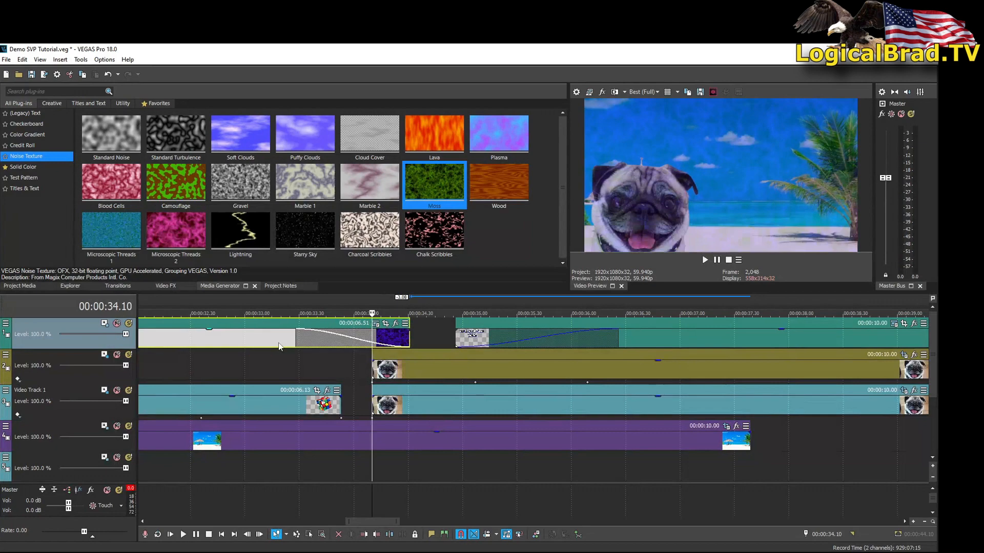
left_click(279, 344)
key("space")
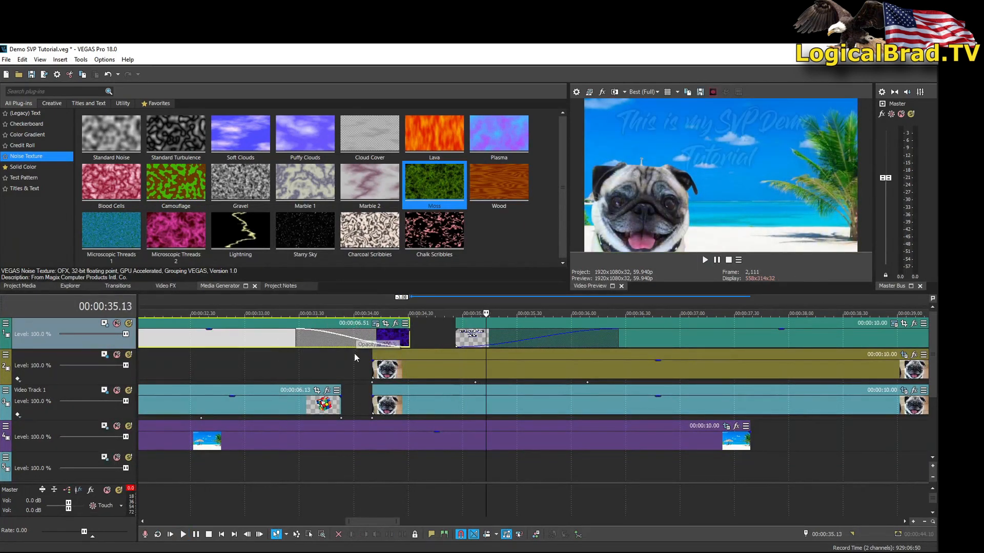
key("space")
Step: Try overlapping the pug event on Video Track 1 with the preceding ball event as a crossfade, and play it back
left_click(339, 406)
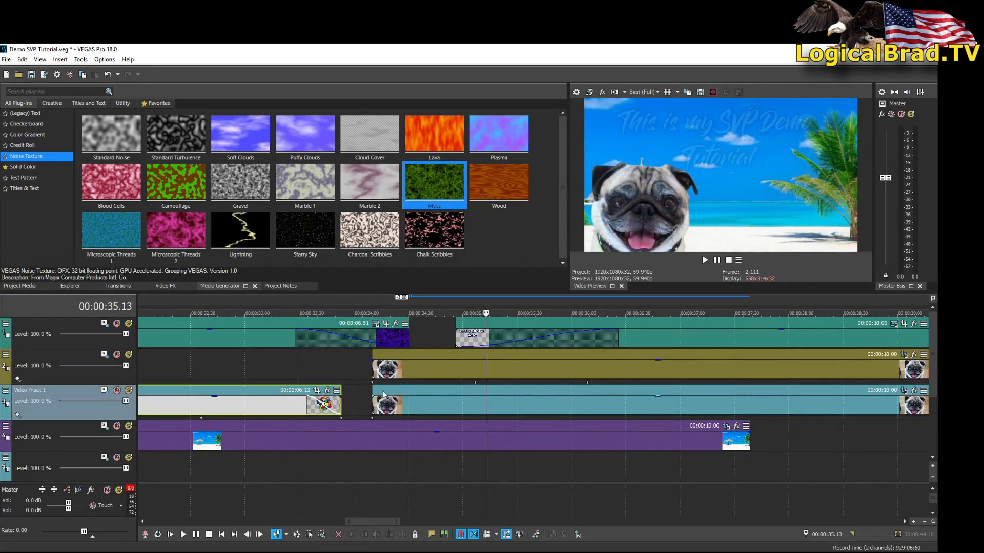
left_click_drag(414, 393, 310, 397)
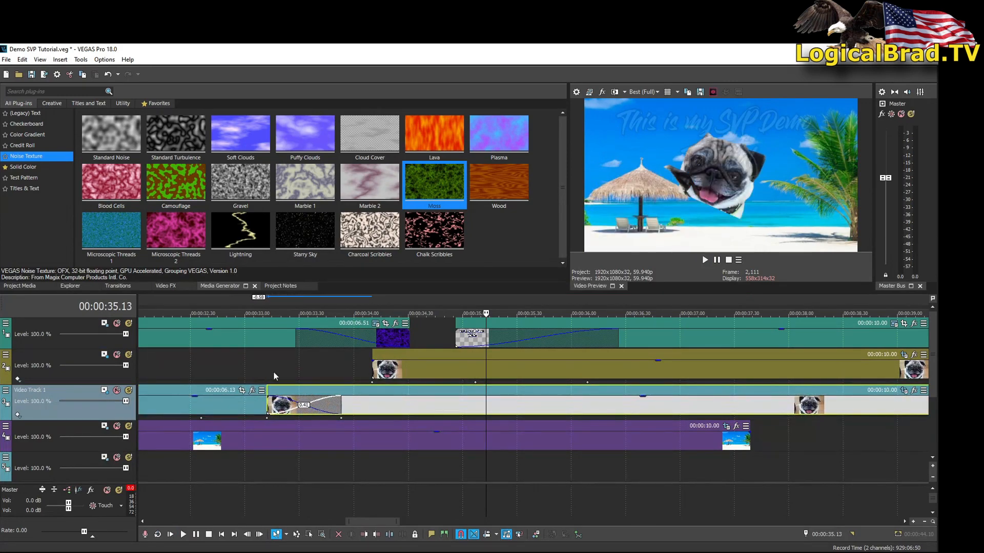
left_click(274, 374)
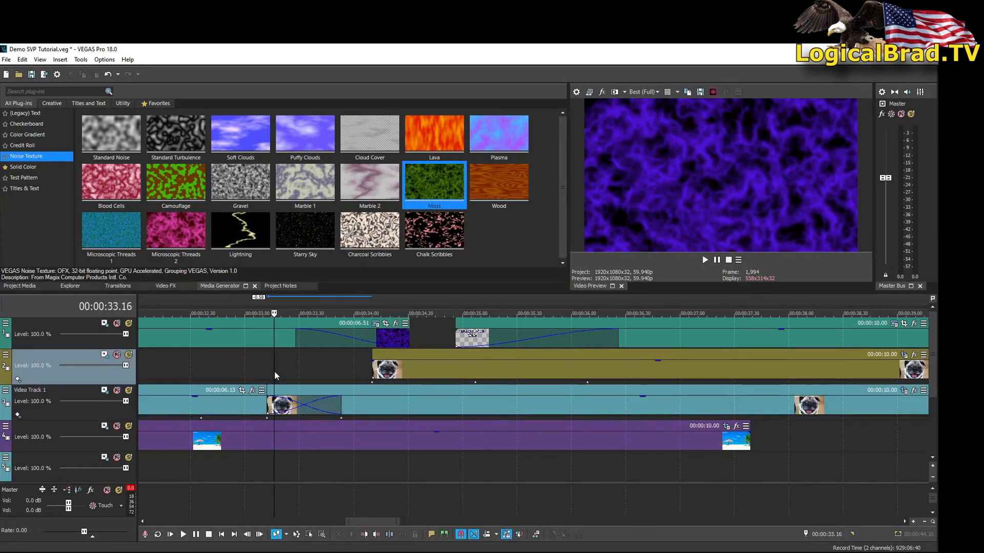
key("space")
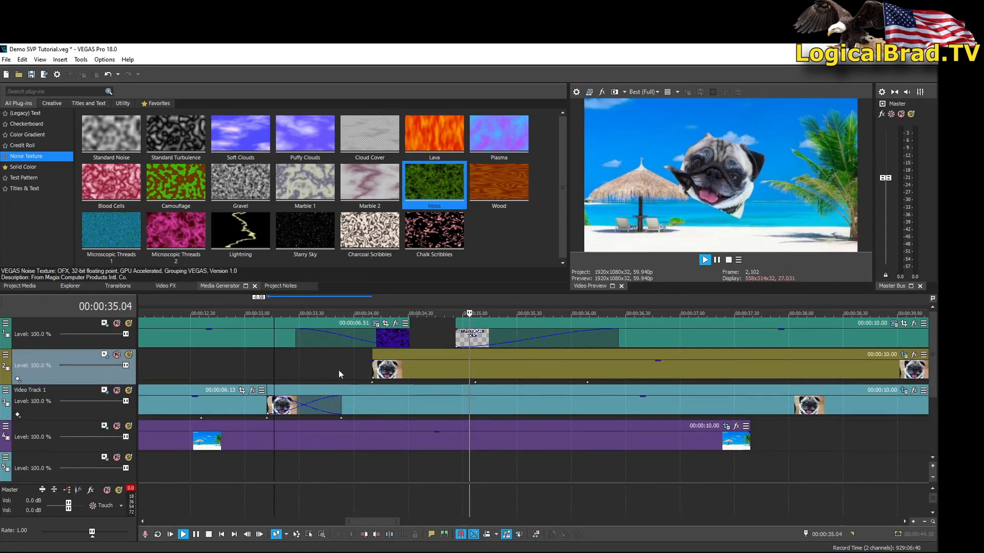
key("space")
Step: Move the Video Track 1 pug event back off the ball event, play it back, and undo the moves of this event
left_click_drag(366, 392, 483, 384)
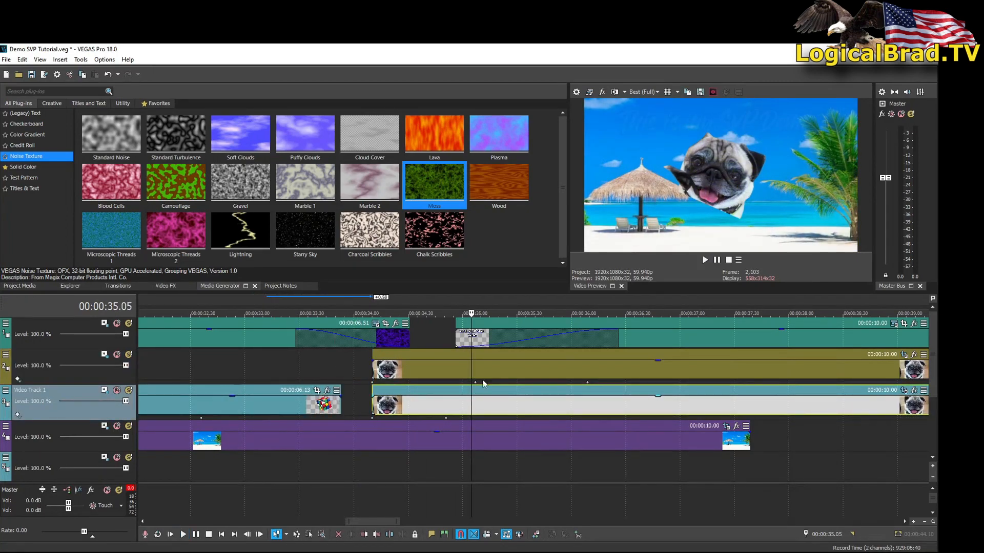
left_click(426, 379)
key("space")
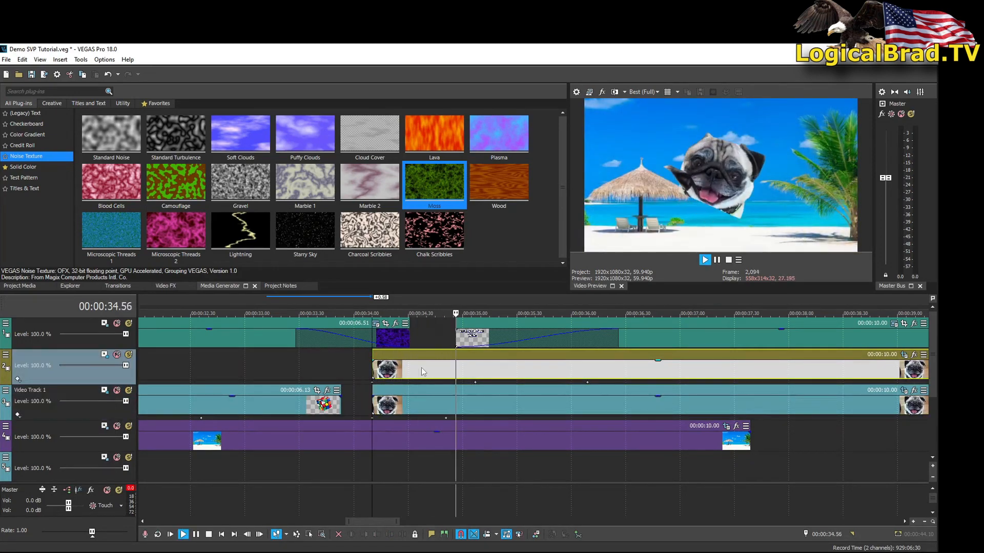
key("Return")
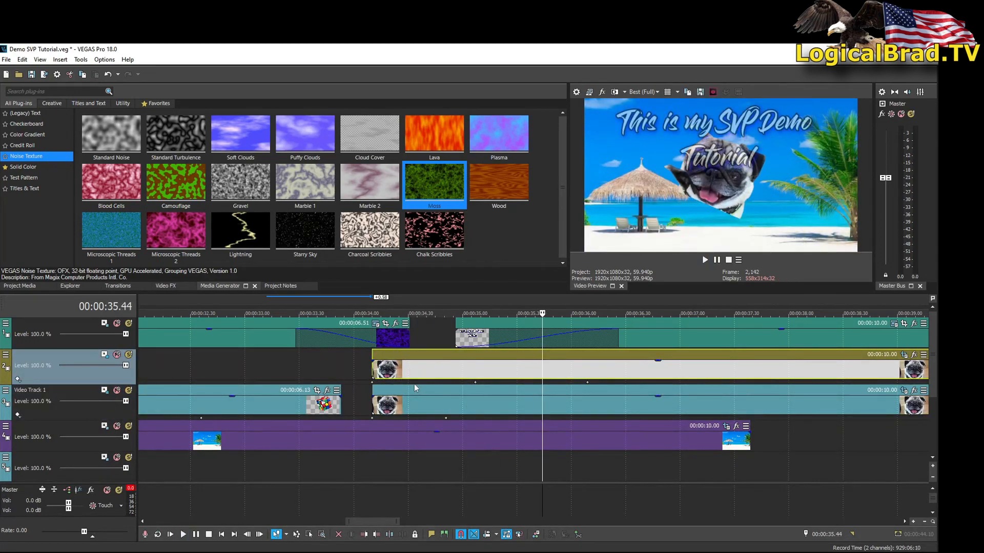
key("ctrl+z")
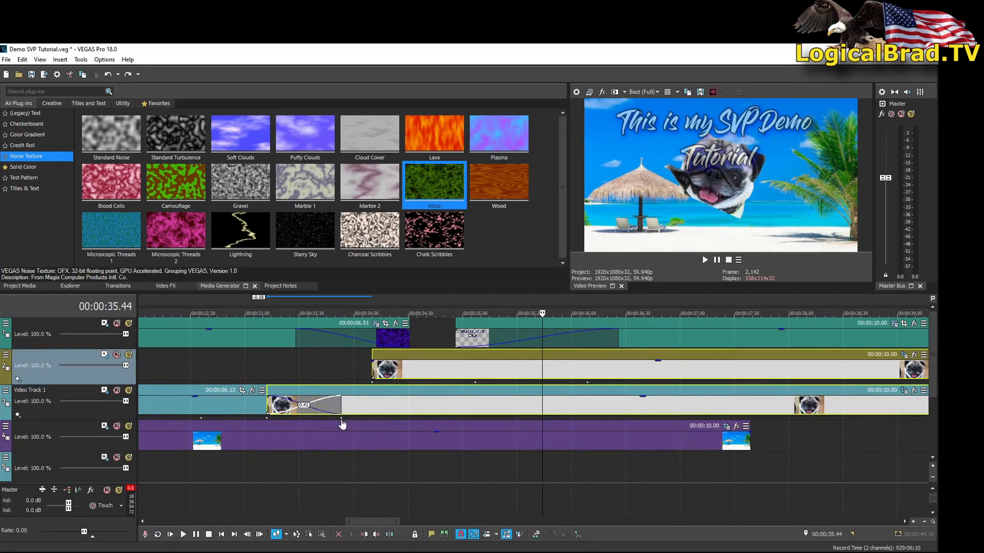
key("ctrl+shift+z")
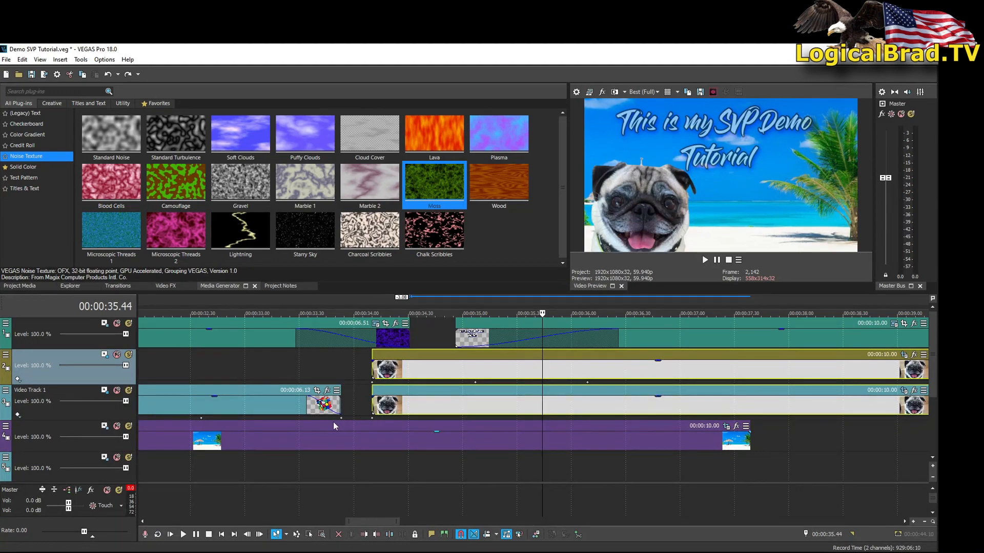
Step: Move the two selected pug events together so they start just past the noise texture's end, at about 00:00:34.35
left_click_drag(444, 391, 370, 355)
key("ctrl+z")
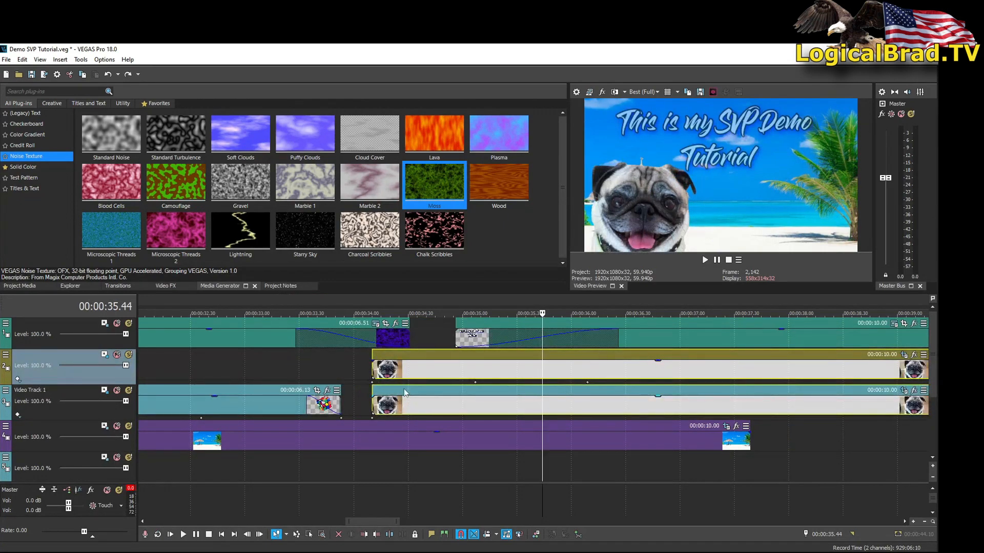
left_click_drag(410, 396, 439, 402)
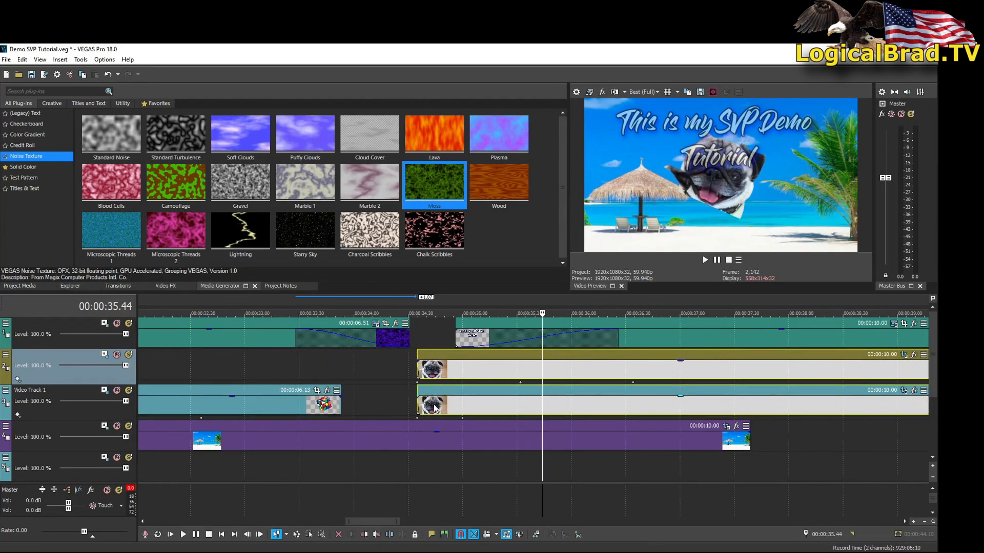
Step: Undo the last two moves of the pug events and check the preview around the noise texture's fade-out
left_click(444, 405)
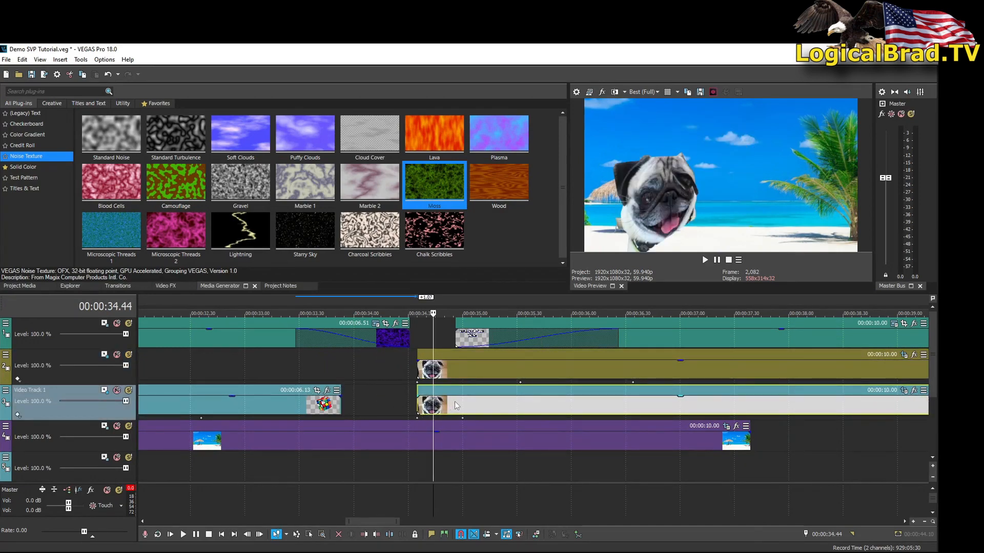
key("ctrl+z")
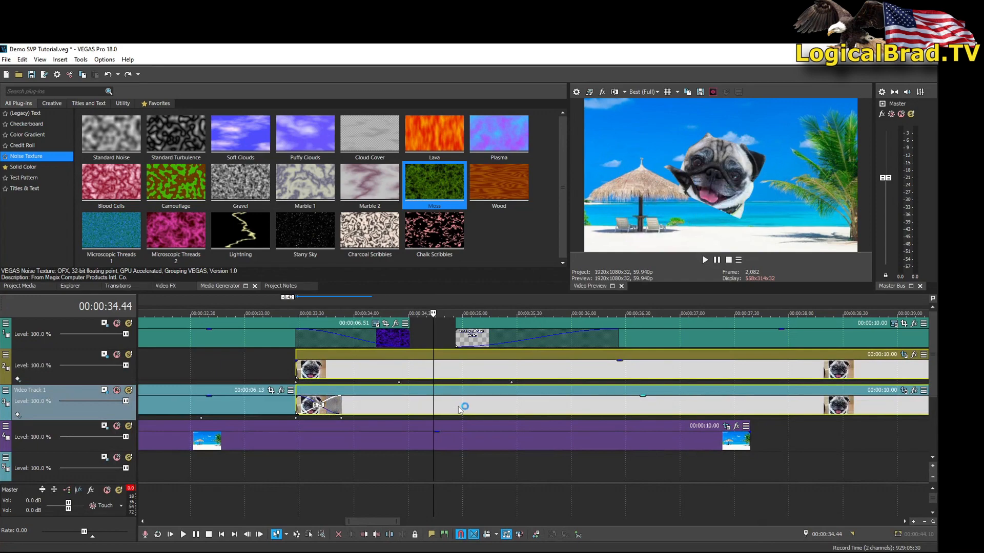
key("ctrl+z")
left_click(327, 371)
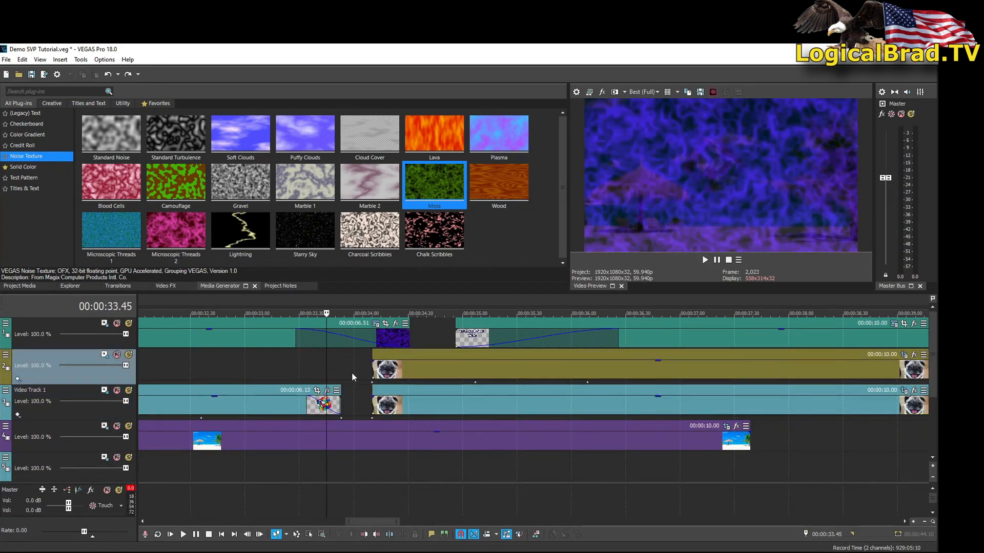
left_click(338, 374)
left_click(355, 374)
left_click(367, 372)
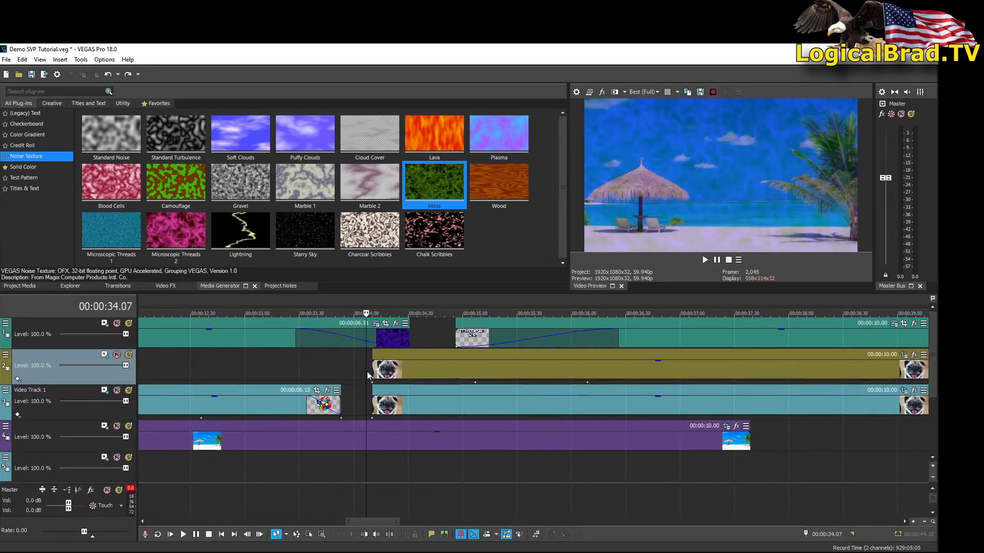
Step: Open the title event's generated media settings, set the text tracking to 1.327 and enable keyframe animation for it
left_click(450, 334)
left_click(592, 340)
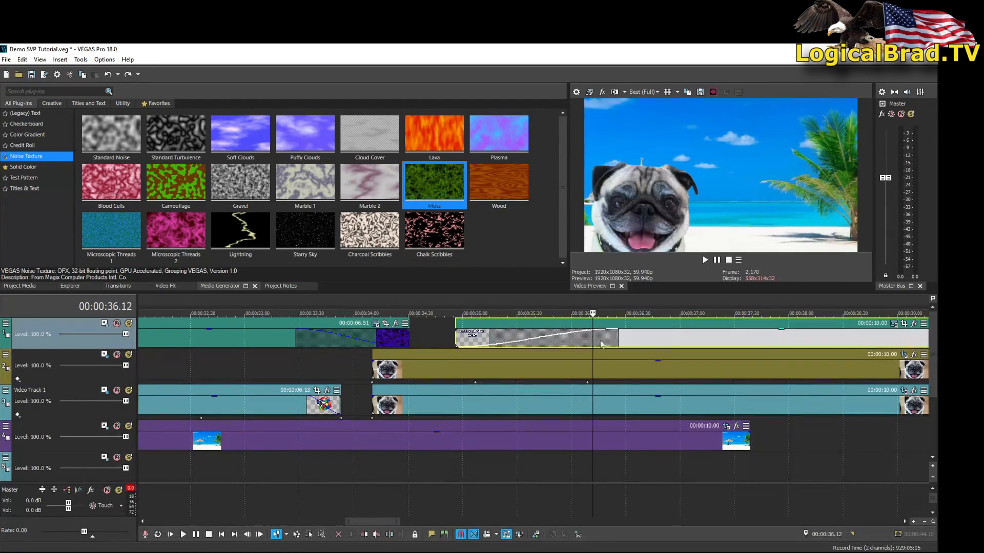
left_click(644, 340)
left_click(894, 323)
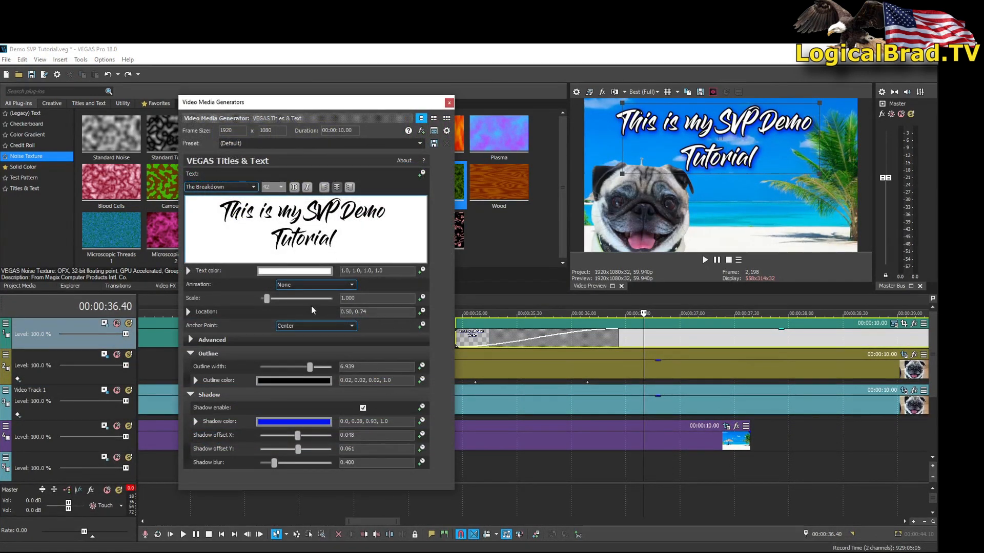
left_click(190, 340)
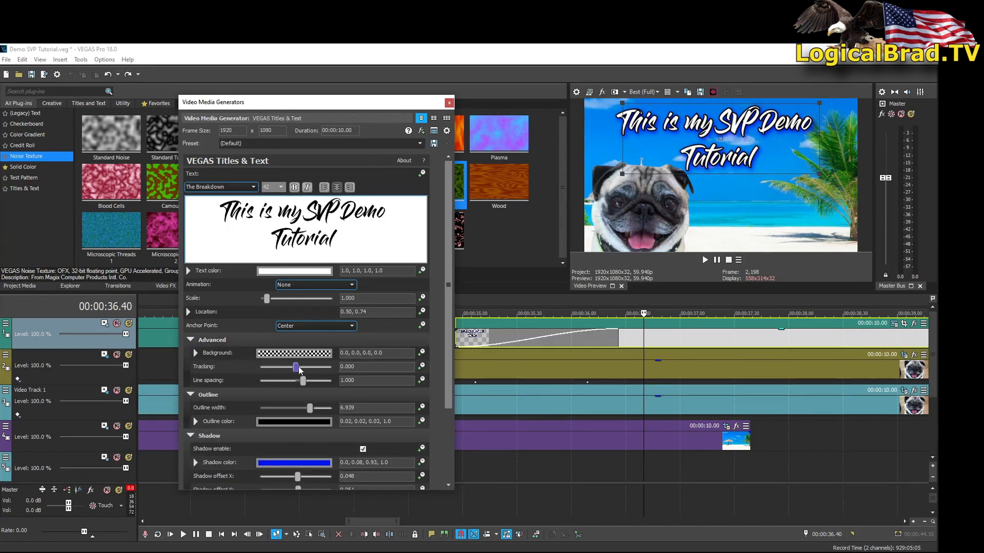
left_click_drag(299, 368, 299, 368)
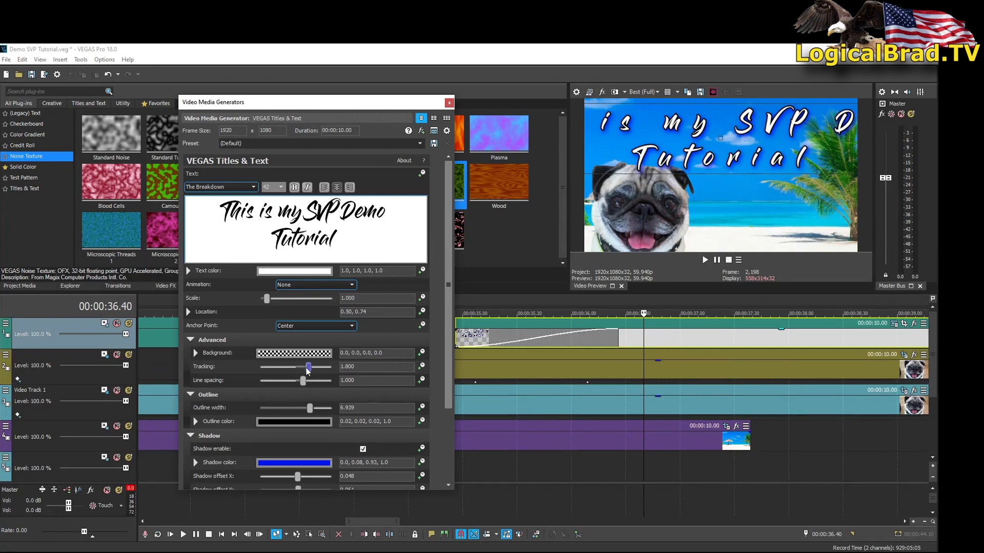
left_click_drag(302, 368, 300, 368)
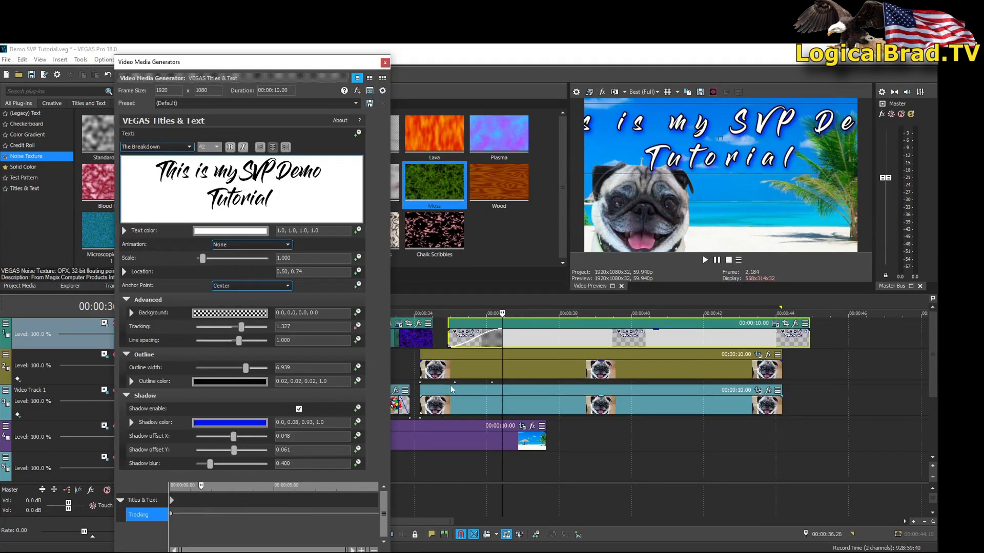
Step: Add a tracking keyframe of 0.170 at 00:00:36.49 and close the title settings
left_click(516, 347)
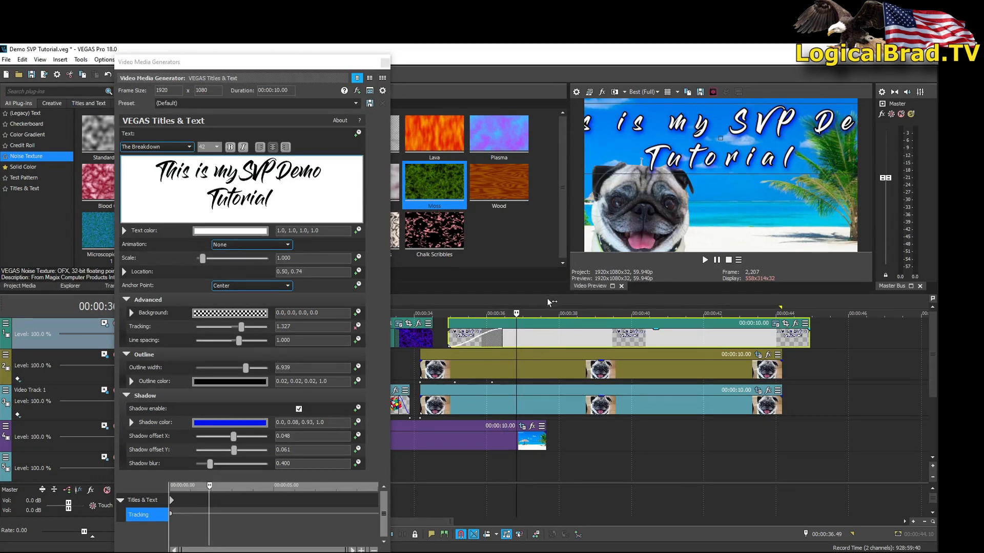
left_click_drag(241, 327, 232, 336)
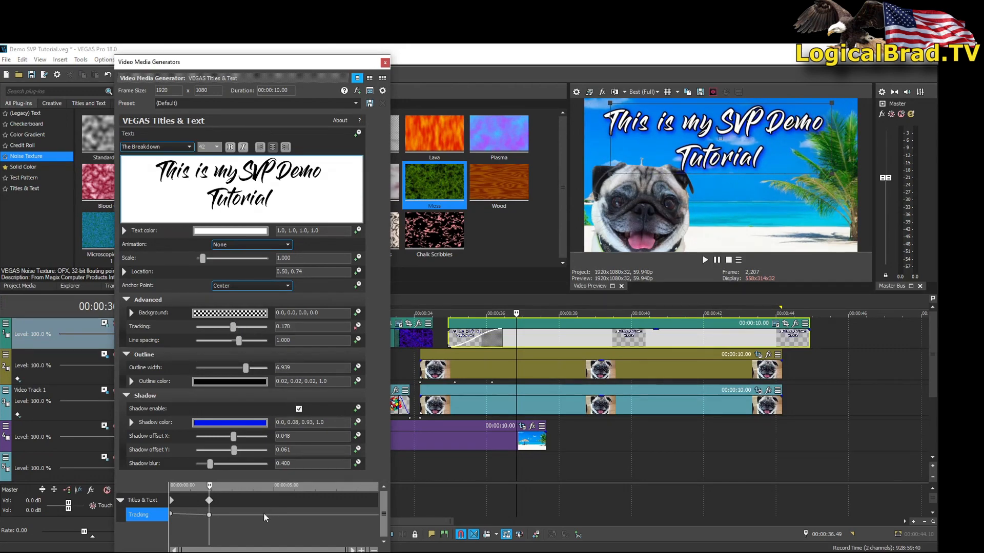
left_click(384, 63)
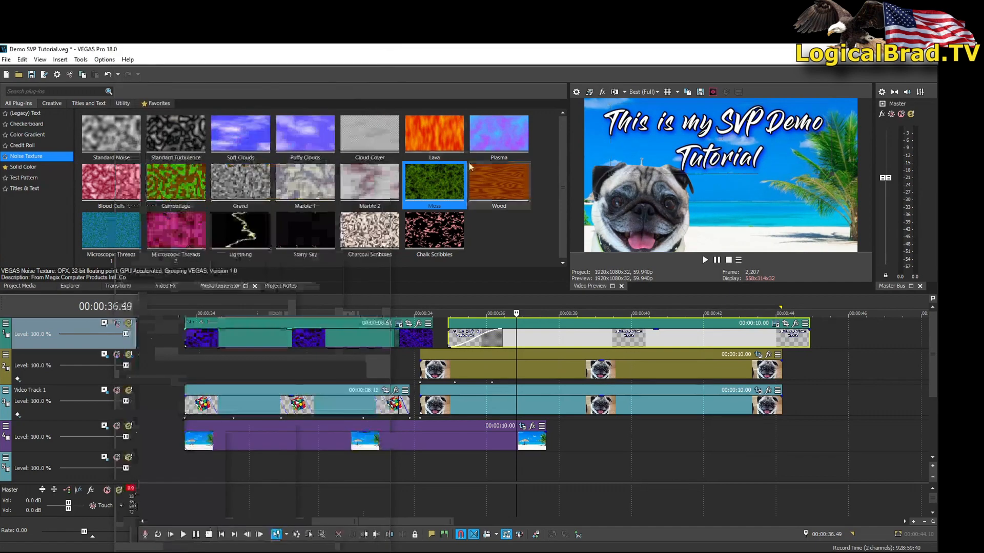
Step: Play the timeline from just before the title event to review its fade-in and tracking animation
left_click(443, 336)
key("space")
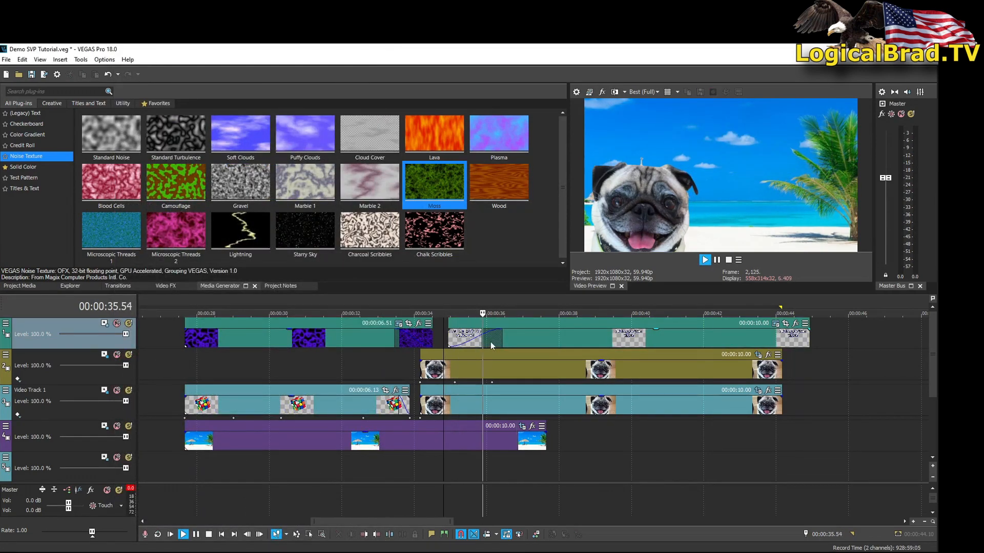
key("Return")
key("Return")
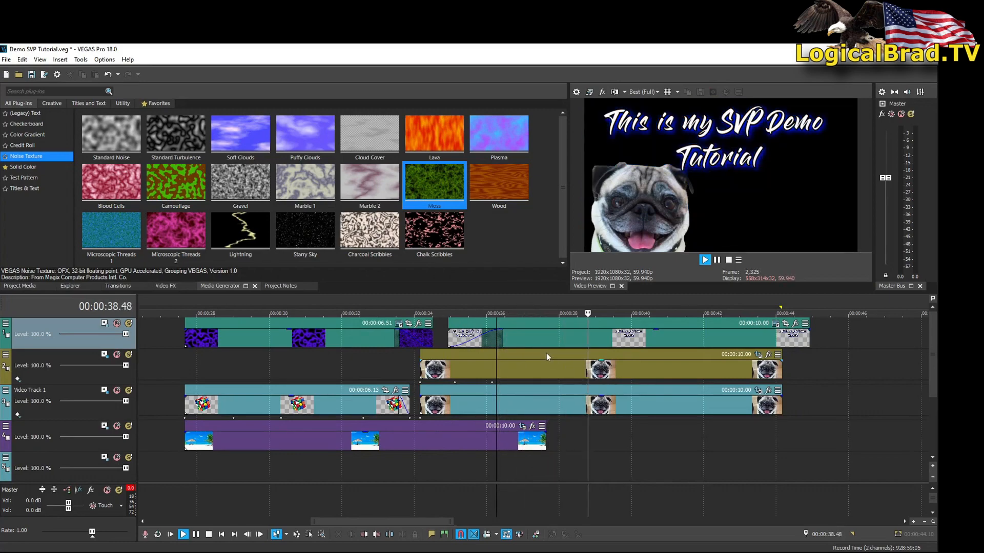
key("Return")
Step: Extend the beach background event to a length of 00:00:16.37, just past the end of the pug events
left_click_drag(546, 439, 786, 438)
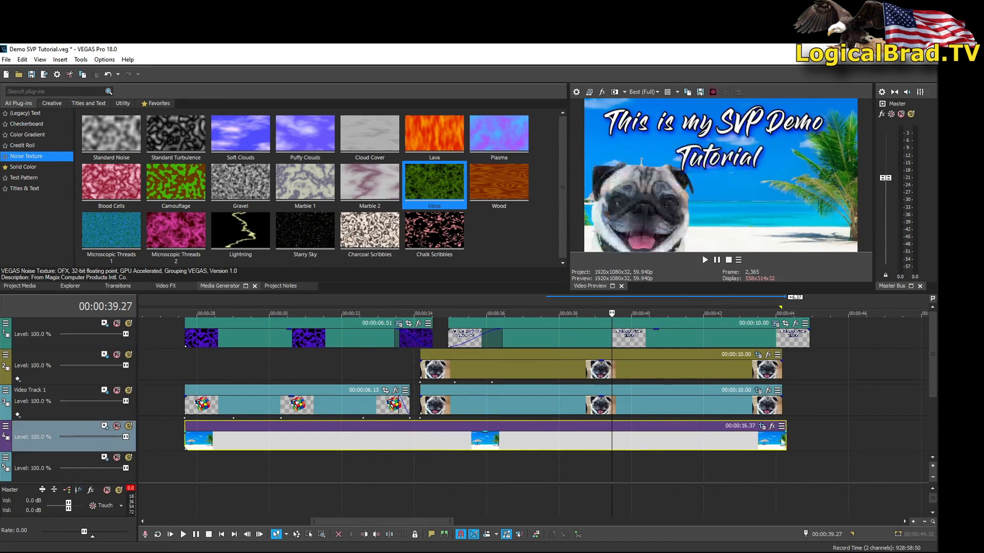
left_click(487, 364)
key("Return")
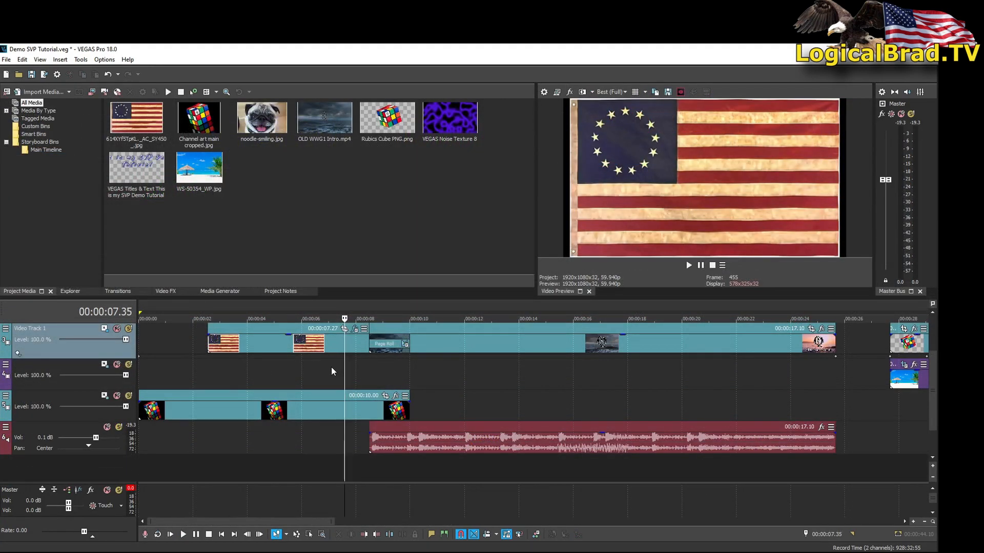
Step: Try lowering and raising the gain of the intro clip's audio event while playing it back
left_click(430, 378)
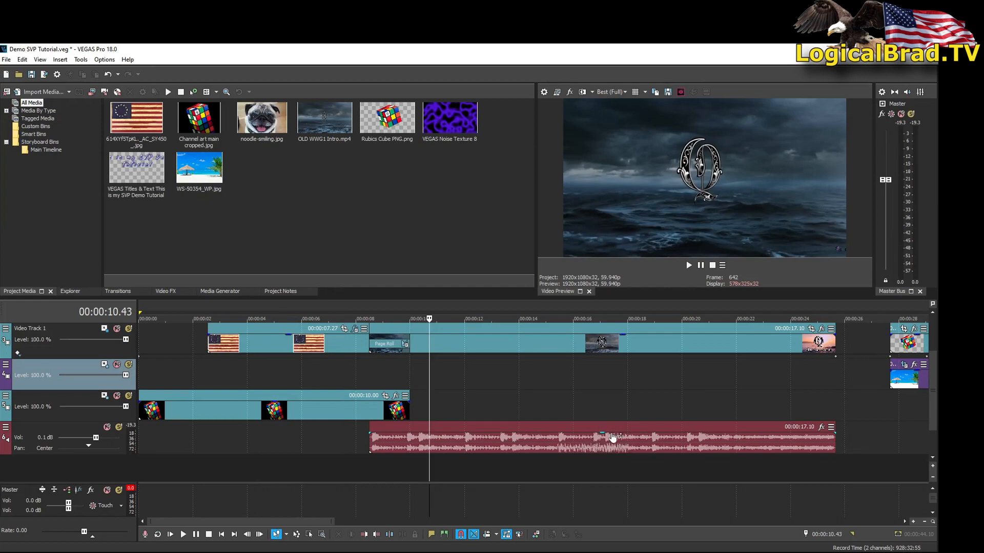
mouse_move(604, 437)
left_mouse_down()
mouse_move(608, 455)
mouse_move(608, 436)
left_mouse_up()
left_click(422, 388)
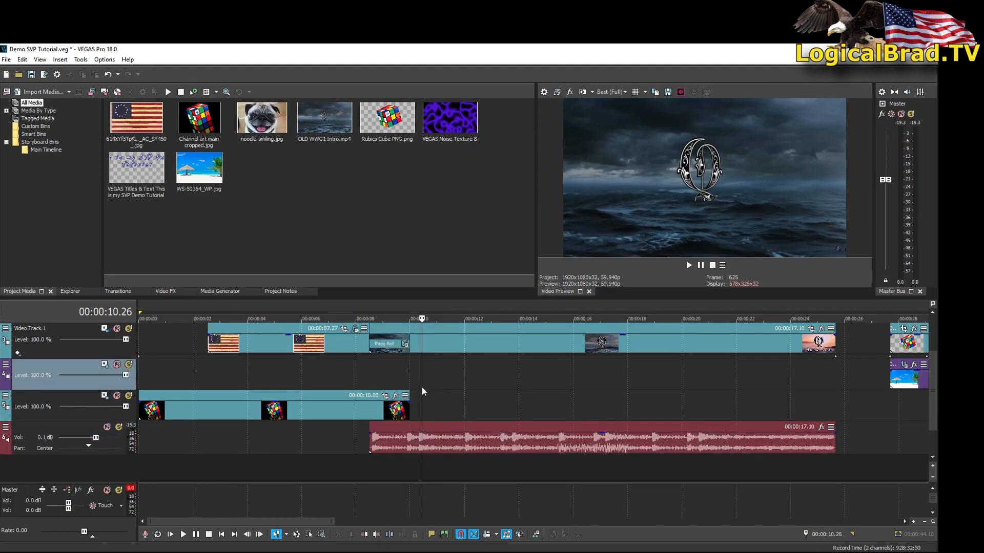
key("space")
left_click_drag(603, 436, 603, 459)
left_click_drag(602, 447, 603, 429)
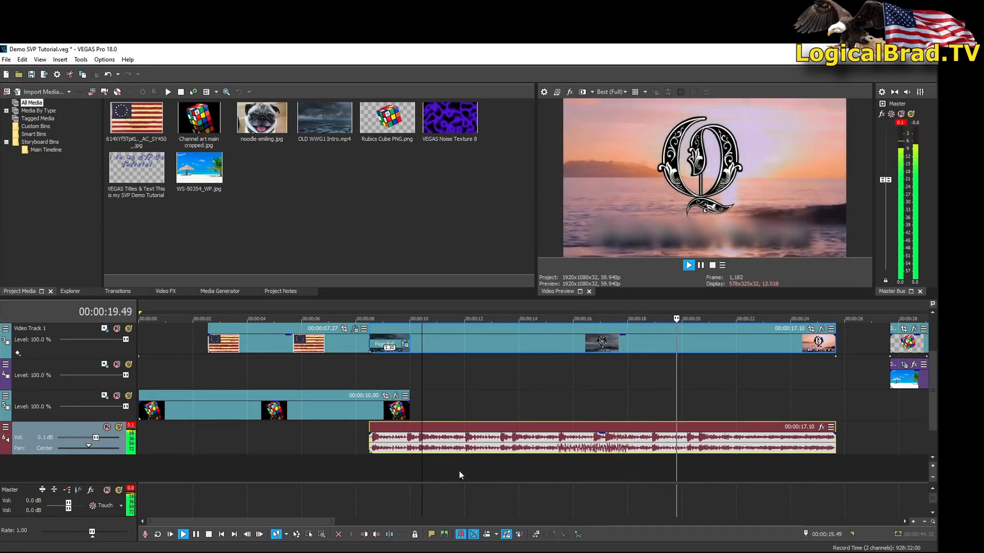
Step: Jump playback between several points across the flag, cube and intro events to review the first part of the timeline
left_click(491, 473)
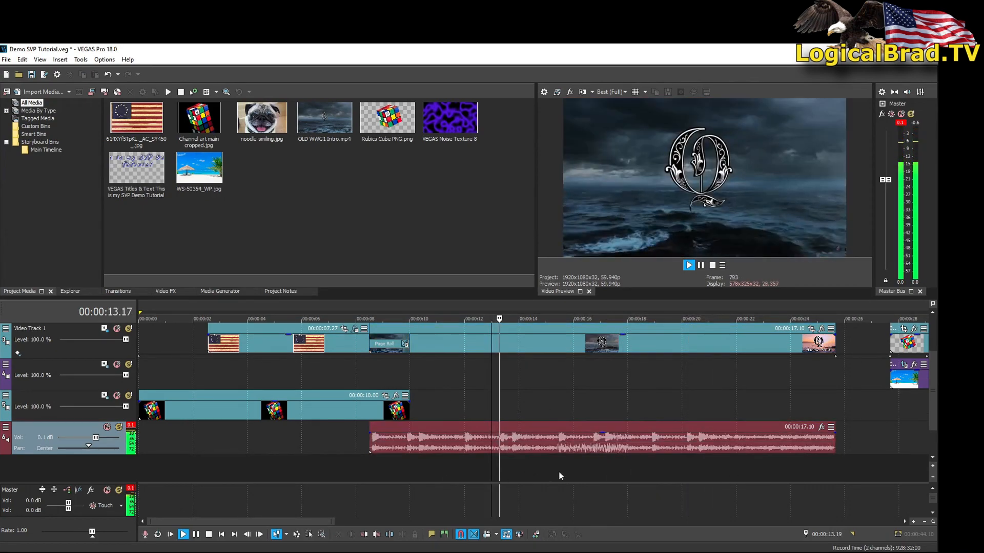
left_click(564, 471)
left_click(650, 468)
left_click(259, 468)
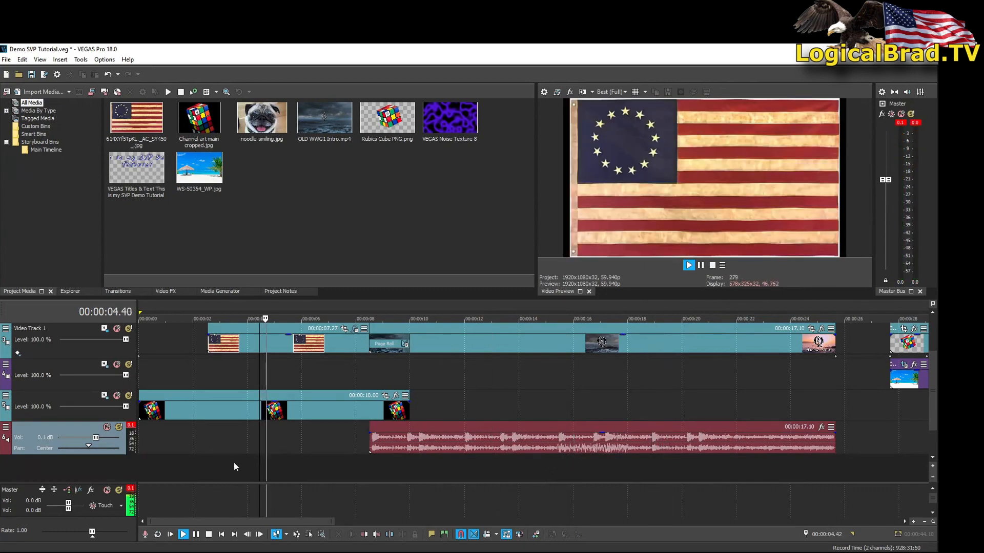
left_click(184, 462)
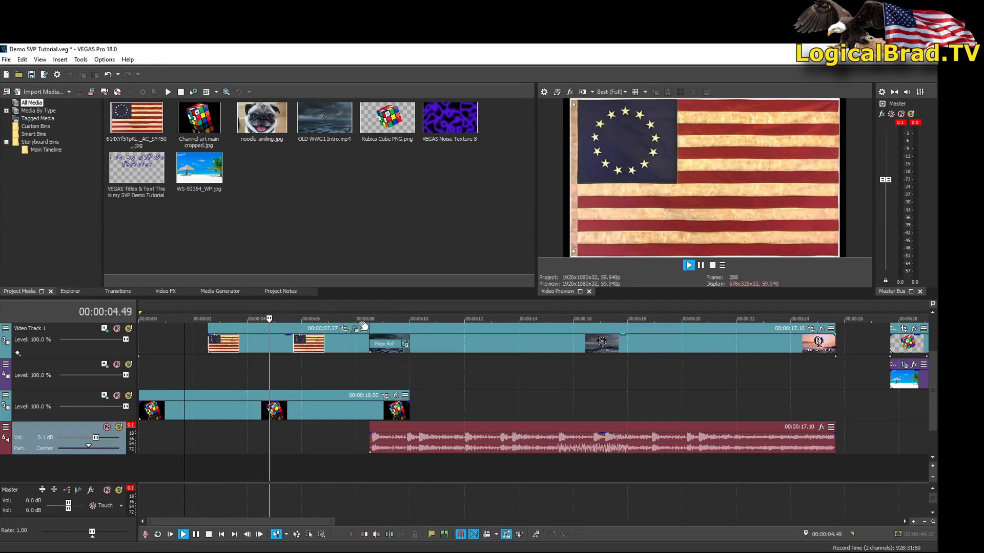
left_click(561, 318)
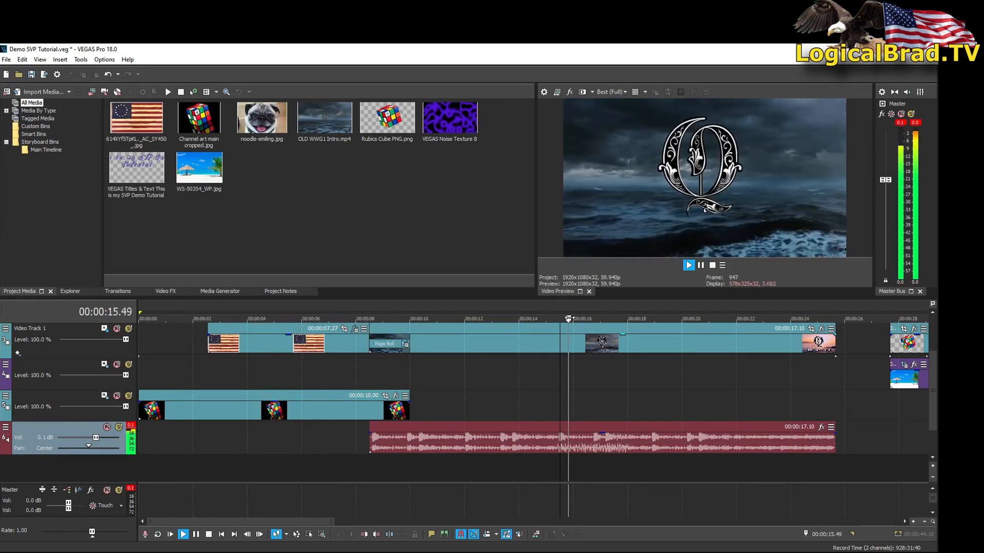
left_click(660, 318)
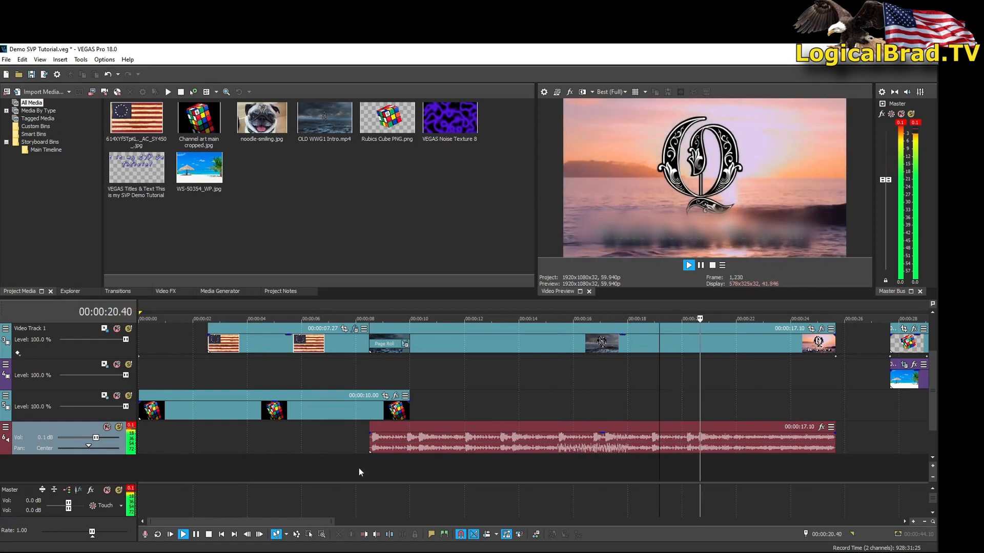
left_click(291, 467)
left_click(152, 474)
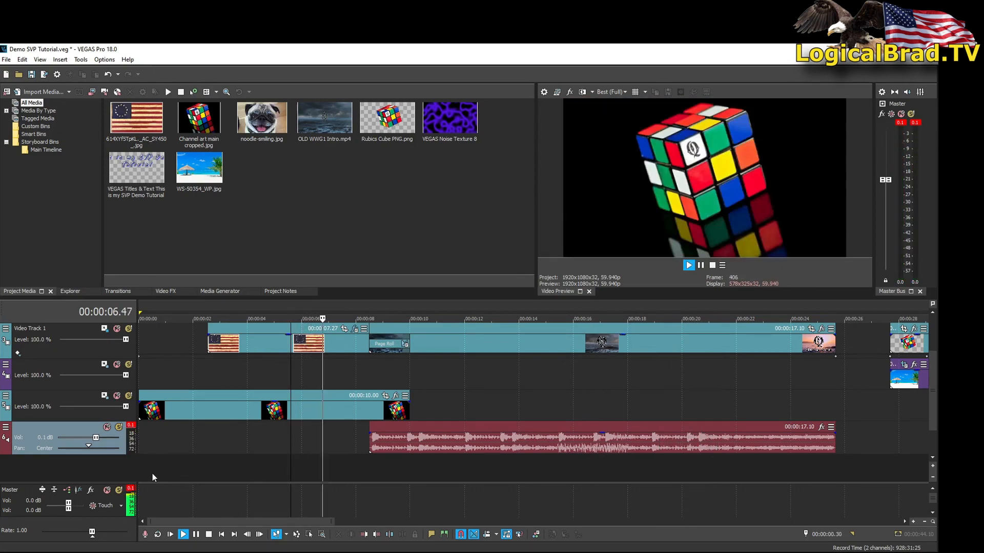
left_click(161, 319)
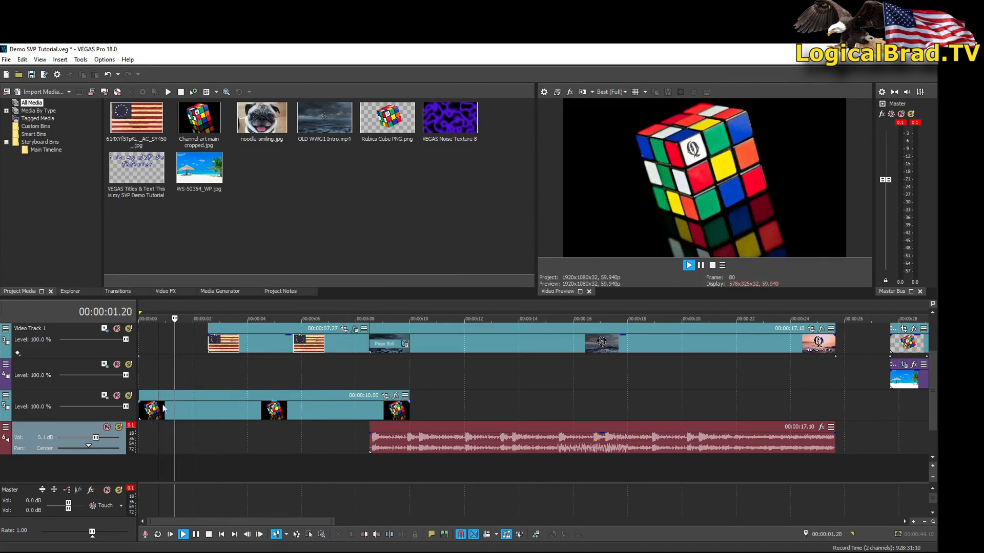
left_click(167, 378)
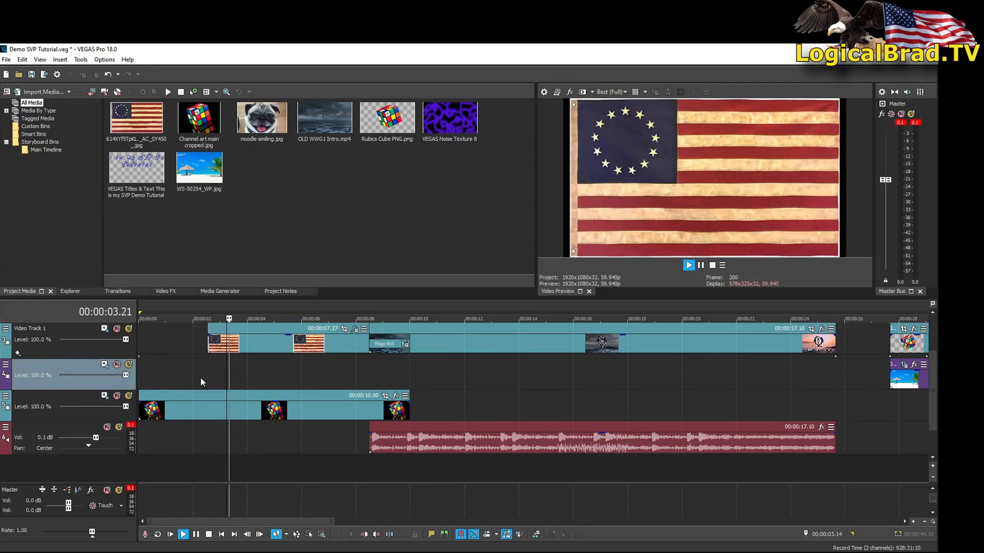
Step: Try the audio track's volume at -1.7 dB during playback, set it to 0.0 dB and stop playback
left_click(171, 377)
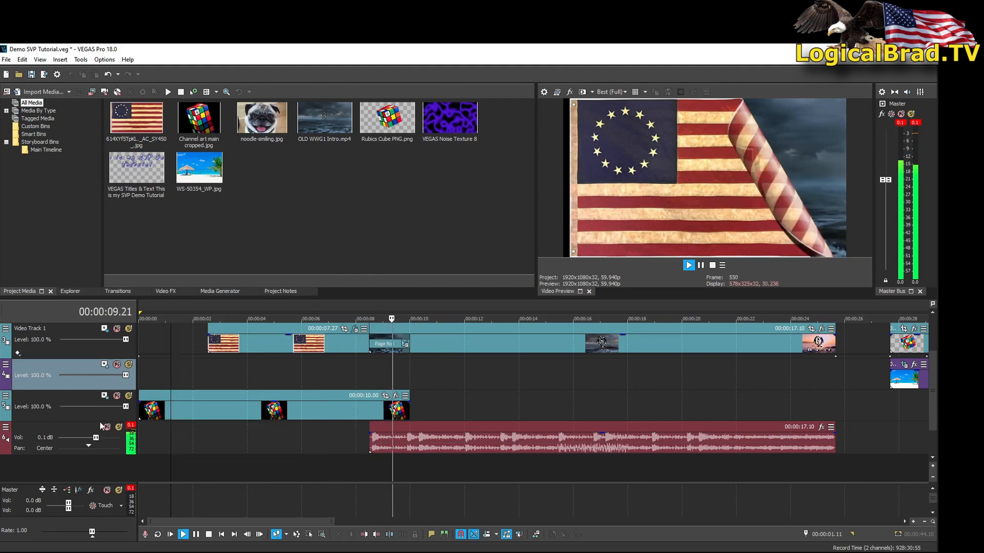
mouse_move(95, 438)
left_mouse_down()
mouse_move(58, 443)
mouse_move(89, 438)
left_mouse_up()
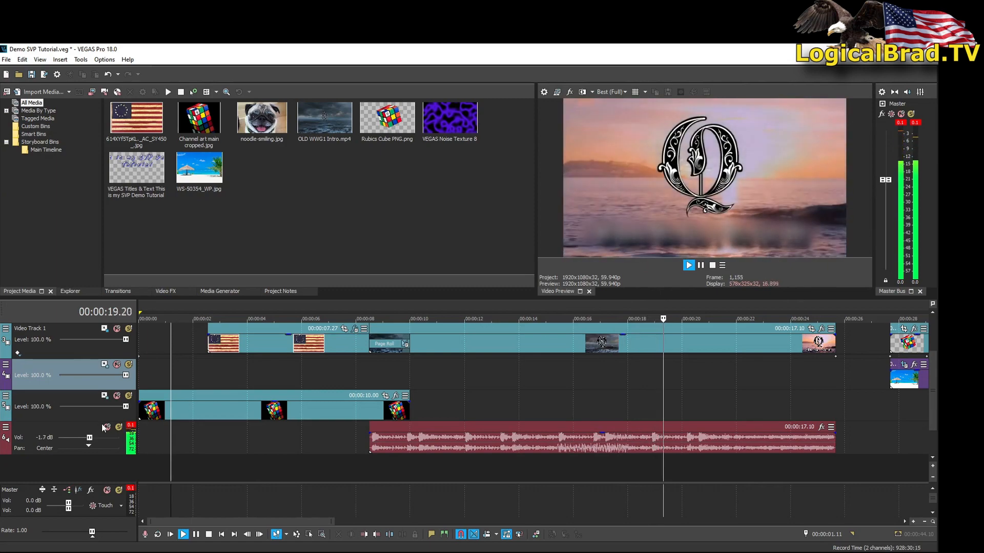
key("Return")
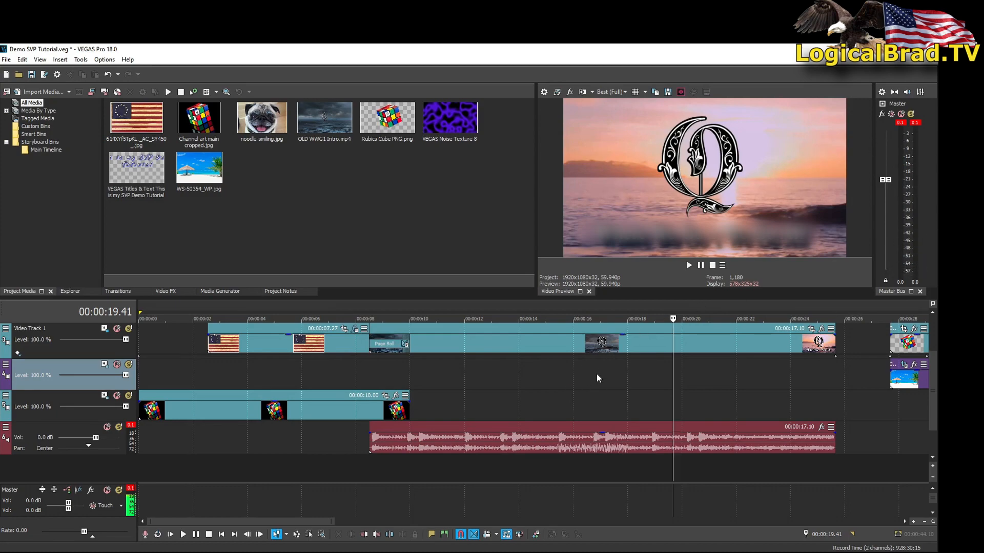
Step: Place the playhead at 00:00:29.54 over the cube PNG event and mute the noise texture and title track
scroll(598, 378, "up", 2)
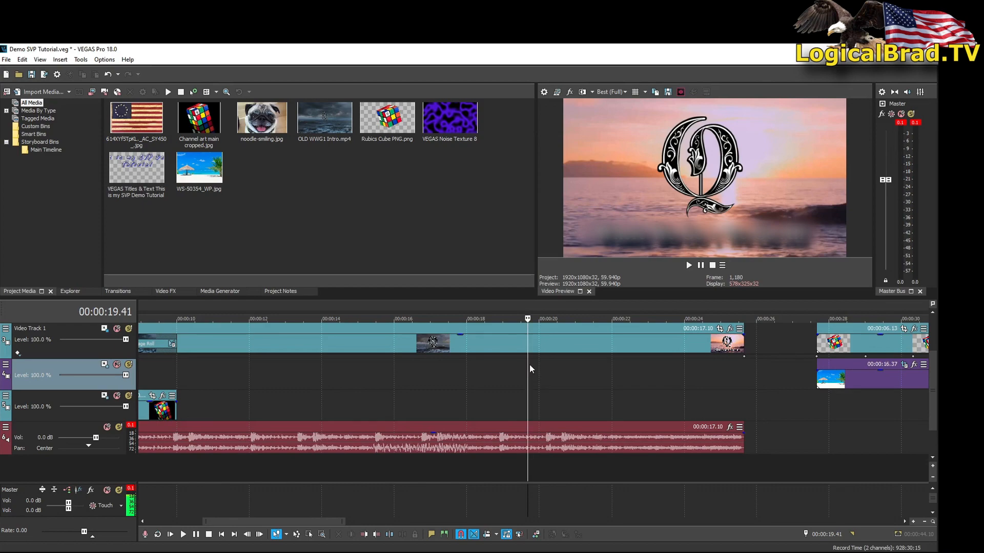
left_click(873, 353)
scroll(878, 355, "up", 3)
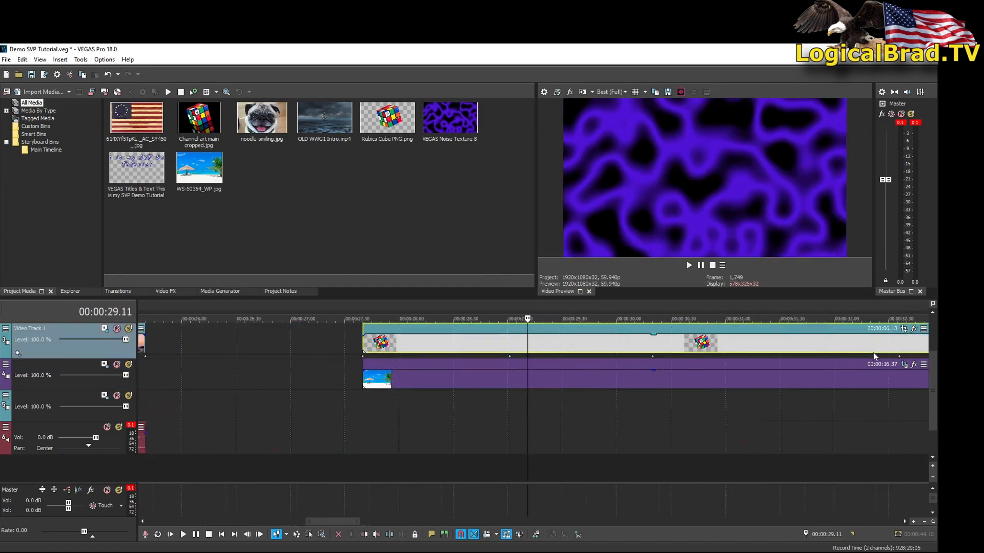
left_click(606, 355)
left_click_drag(934, 382, 934, 324)
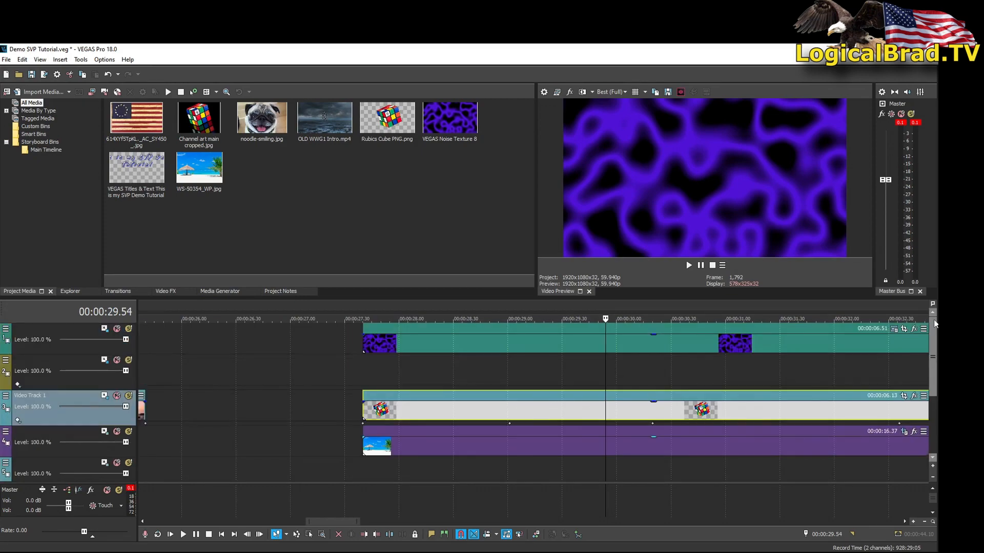
scroll(775, 367, "down", 3)
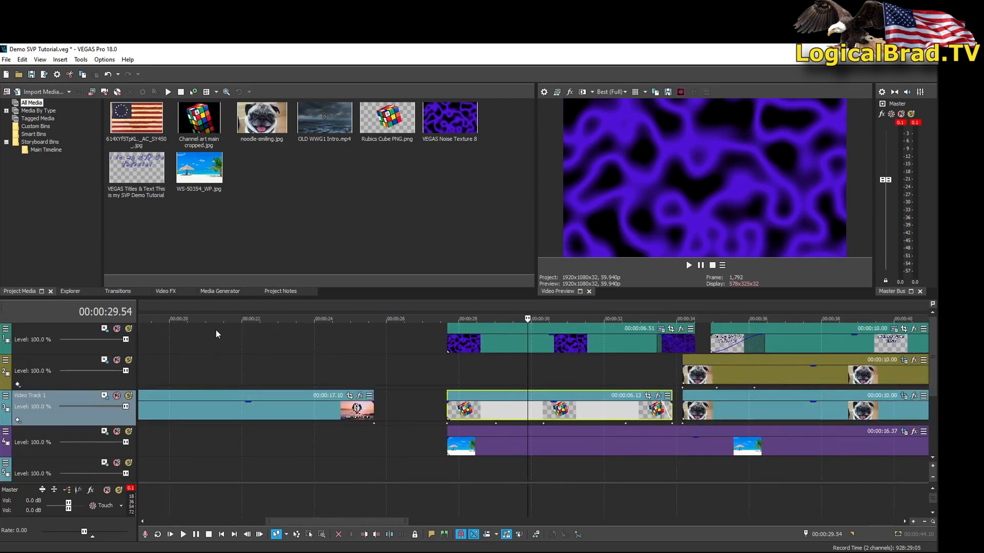
left_click(116, 330)
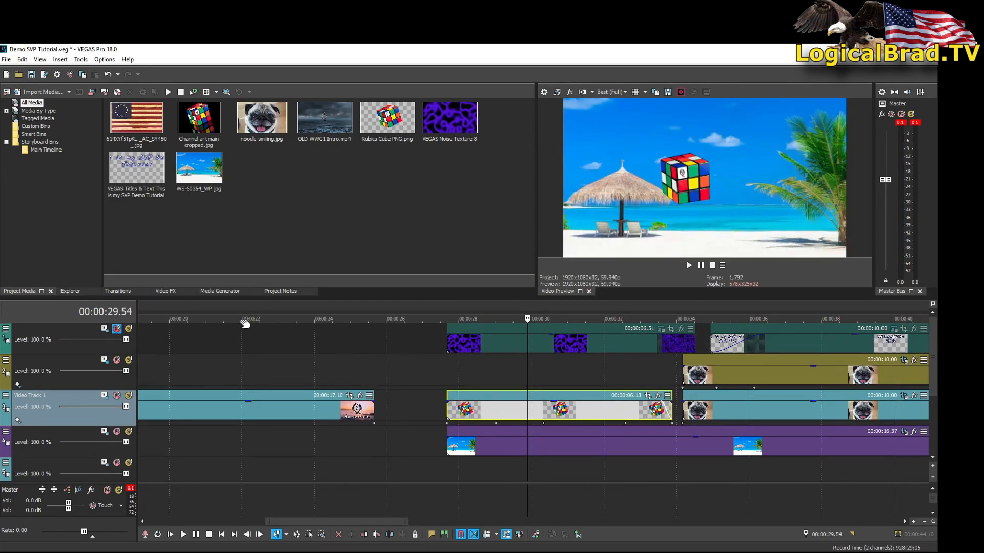
Step: Unmute the noise texture and title track and try the noise event's opacity at zero and partial levels before restoring full opacity
left_click(117, 329)
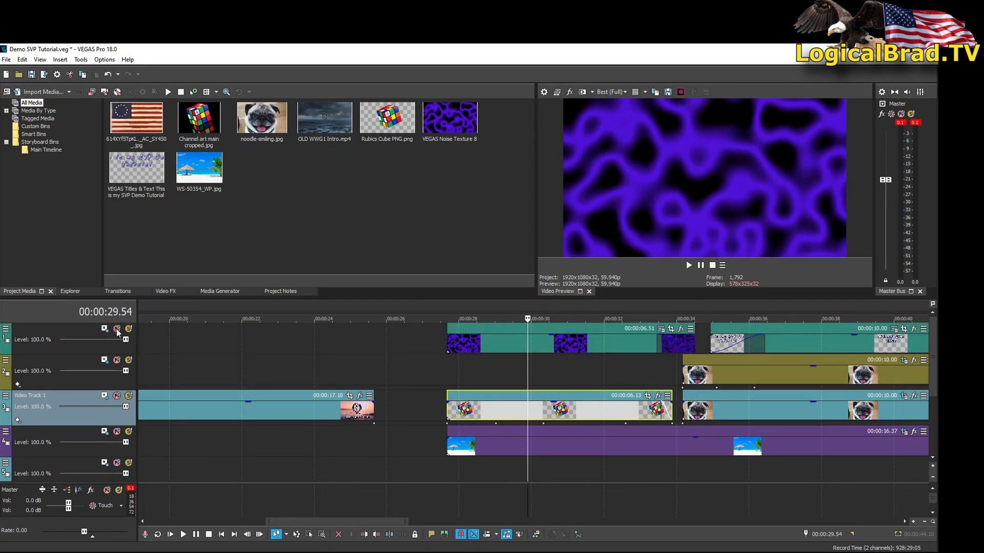
left_click_drag(552, 338, 553, 359)
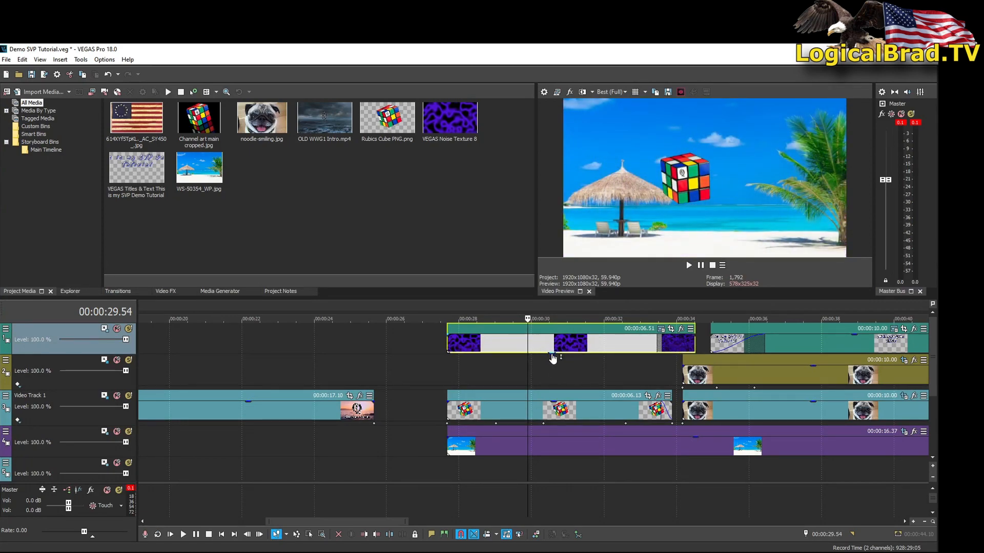
left_click_drag(553, 359, 552, 345)
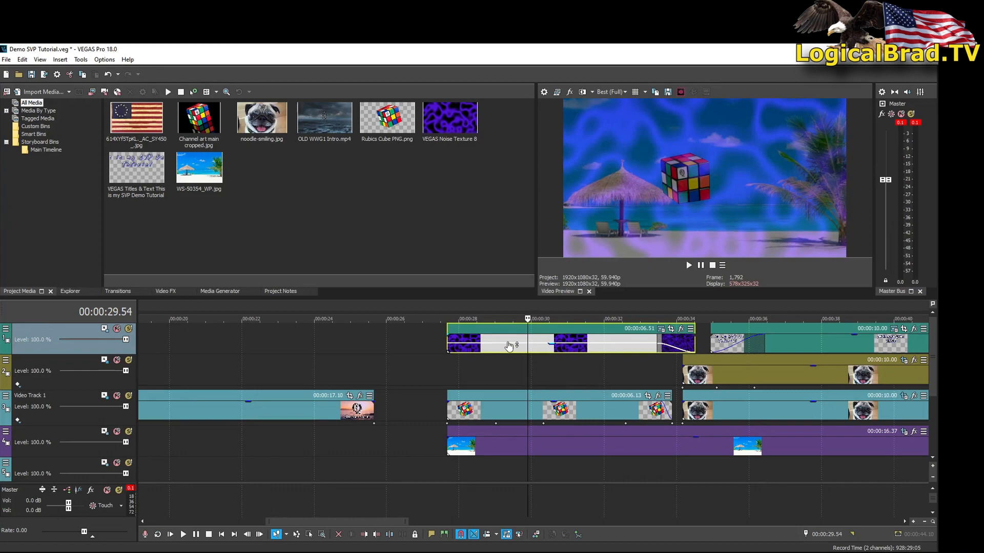
left_click_drag(510, 343, 510, 332)
Step: Paste a copy of the noise texture event at 00:00:21.58 on the same track, creating a new copy of the source media
left_click(506, 344)
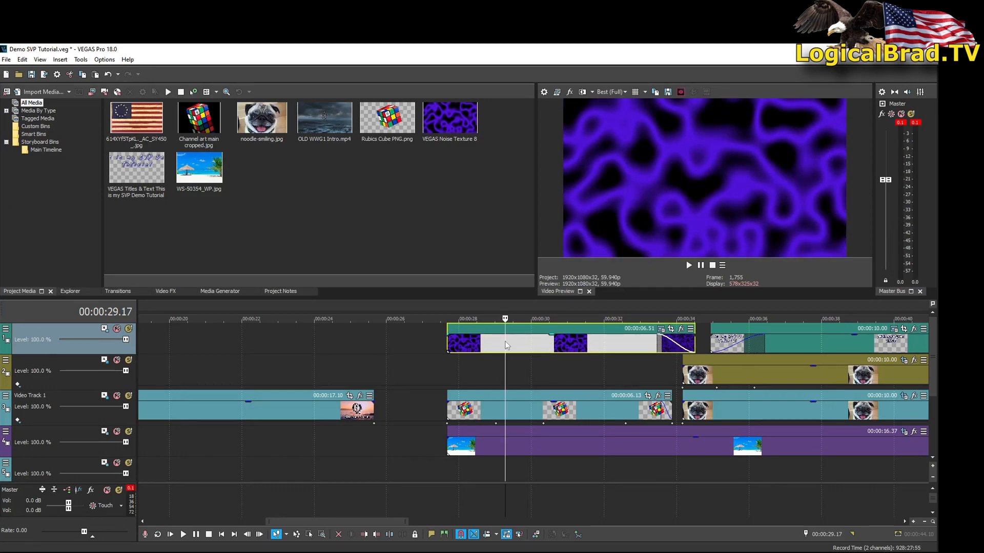
left_click(240, 339)
key("ctrl+v")
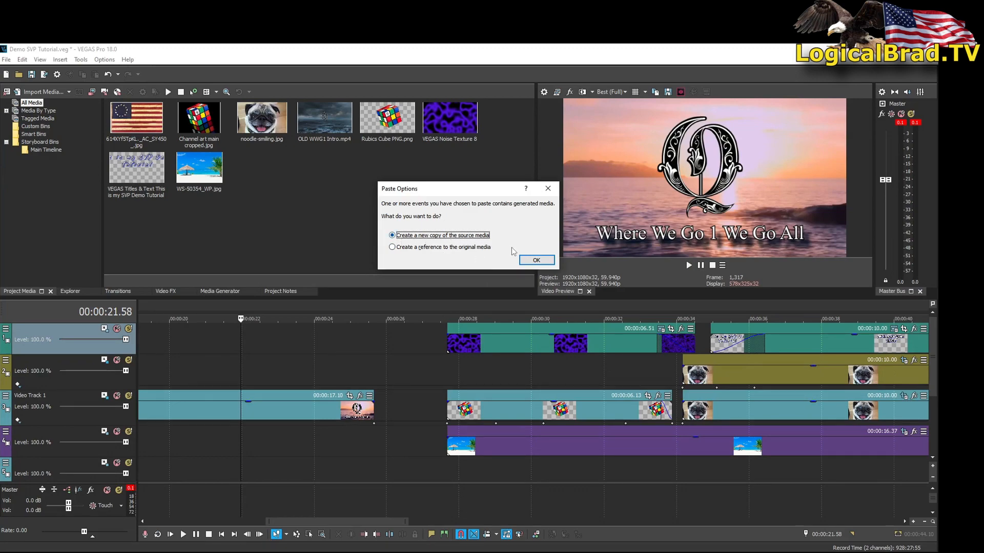
left_click(536, 260)
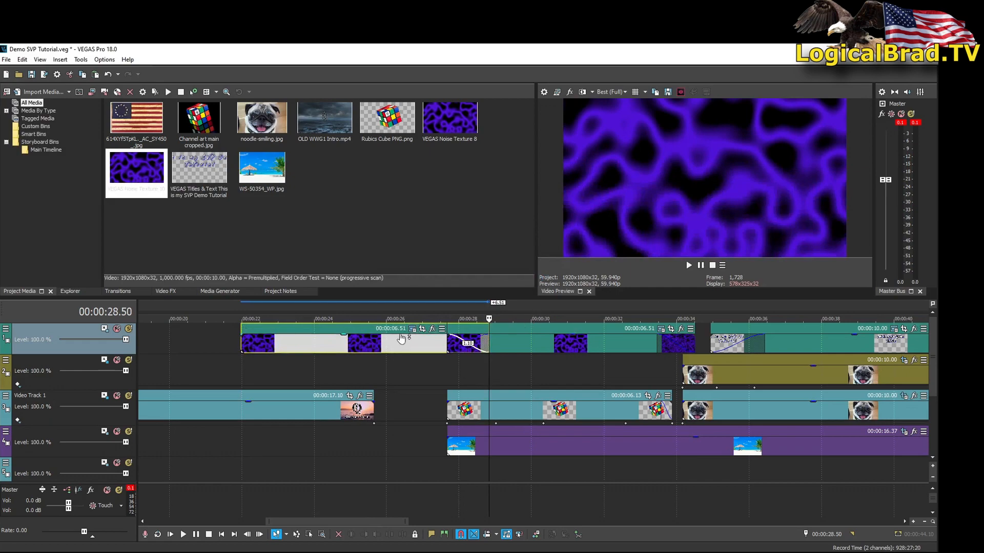
Step: Trim and overlap the two noise texture events so the copy starts with the cube event and crossfades into the original over 2.10
left_click_drag(394, 348, 488, 348)
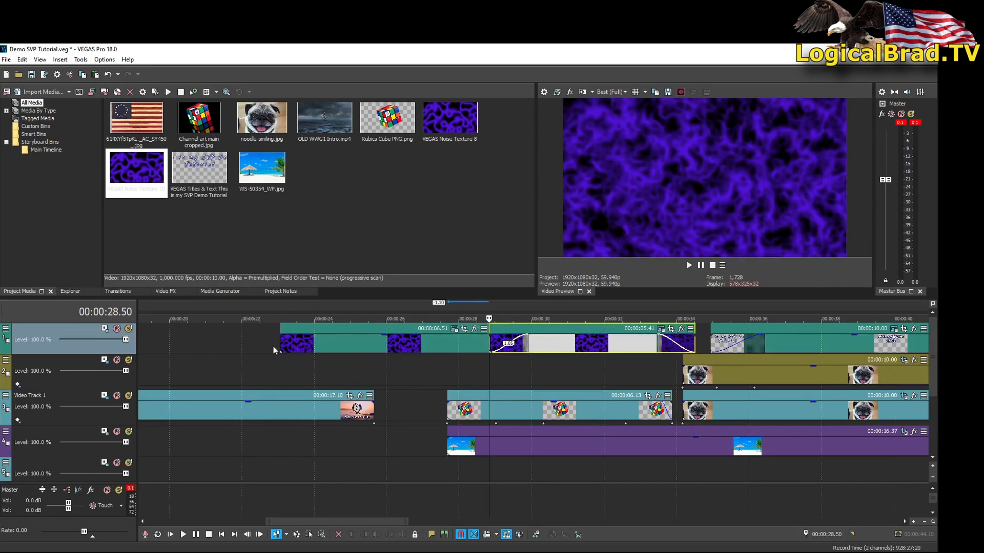
left_click_drag(274, 351, 447, 350)
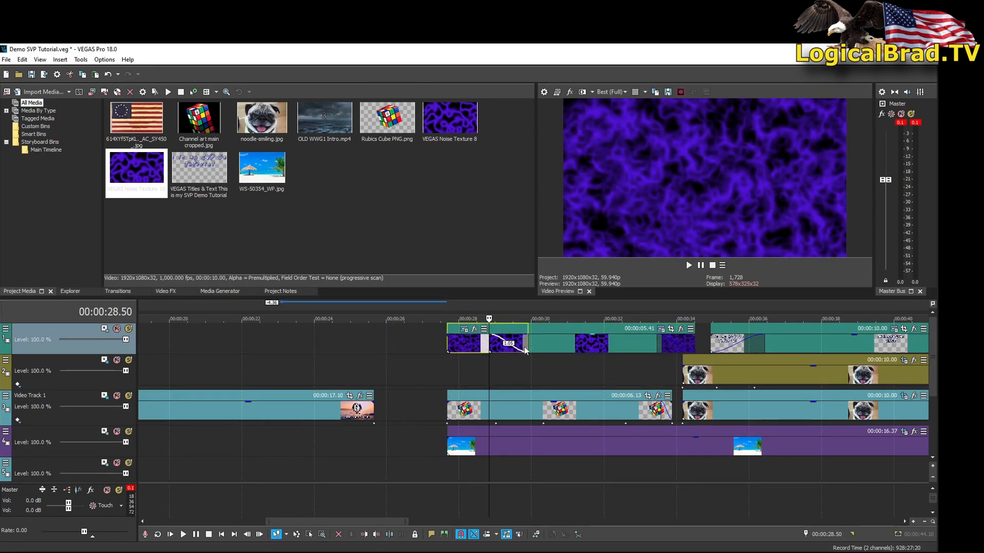
left_click_drag(525, 350, 567, 351)
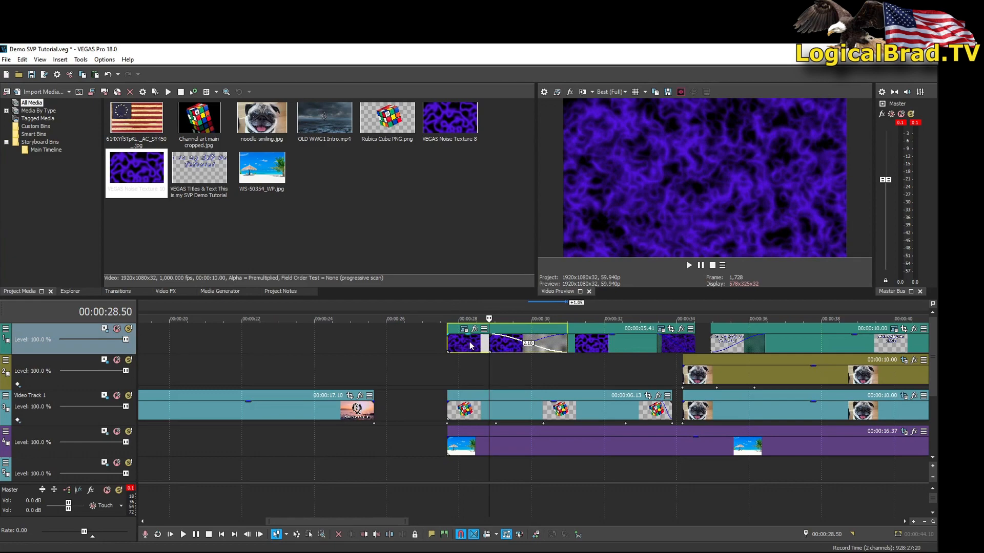
Step: Lower the second noise texture event's opacity and play the crossfade from 00:00:28.42 past the cube animation
left_click(469, 346)
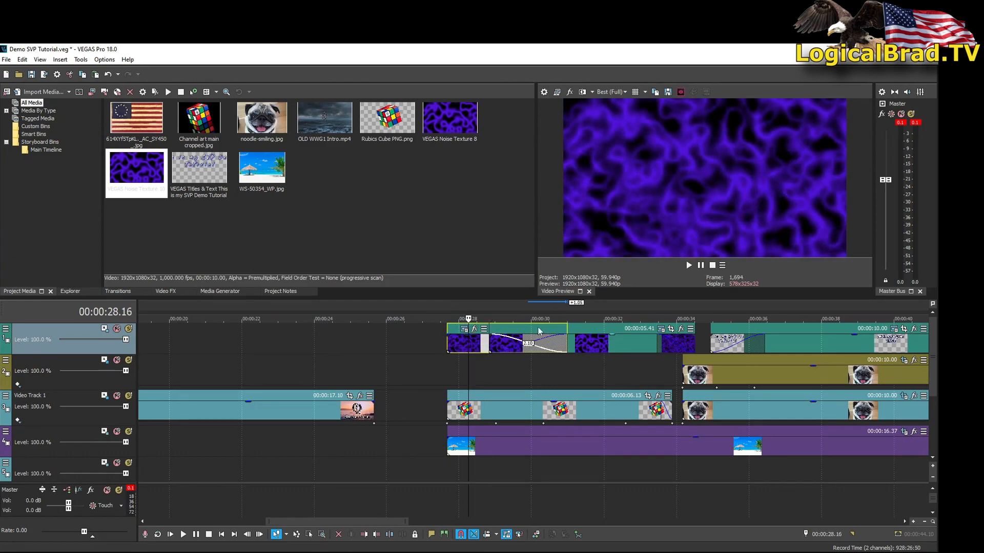
left_click_drag(615, 335, 617, 353)
left_click(486, 366)
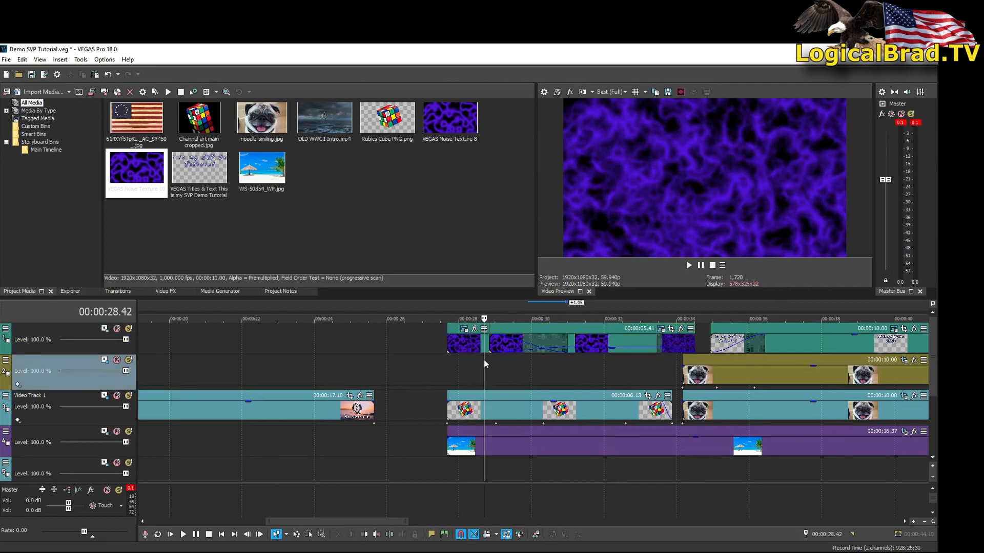
key("space")
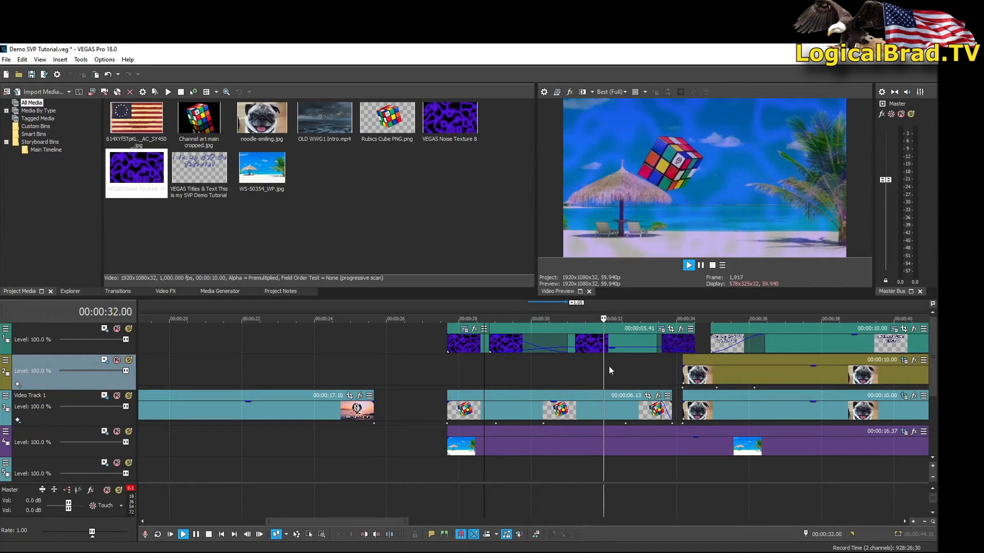
key("Return")
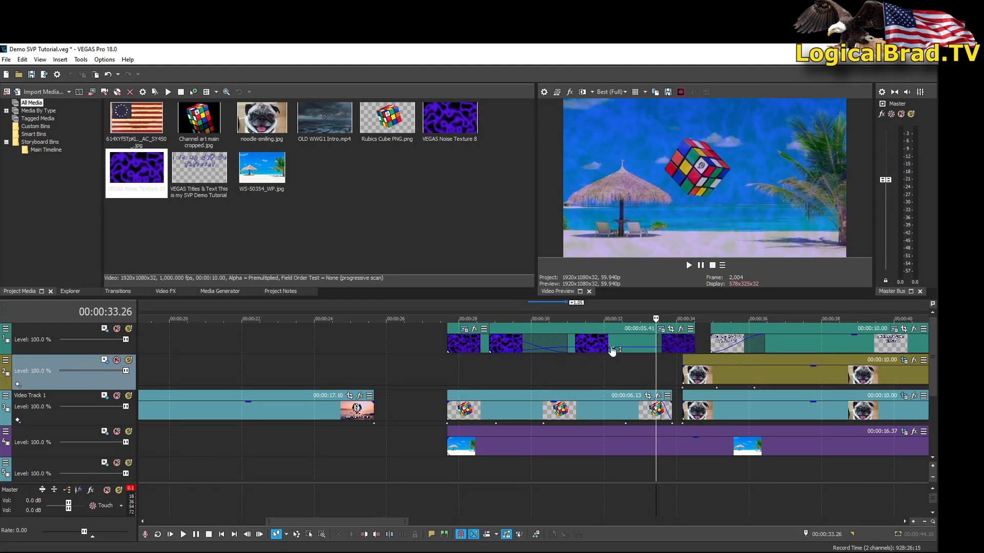
Step: Try the second noise texture event's opacity at 39% and 55% with playback, and reduce it to zero
left_click(614, 351)
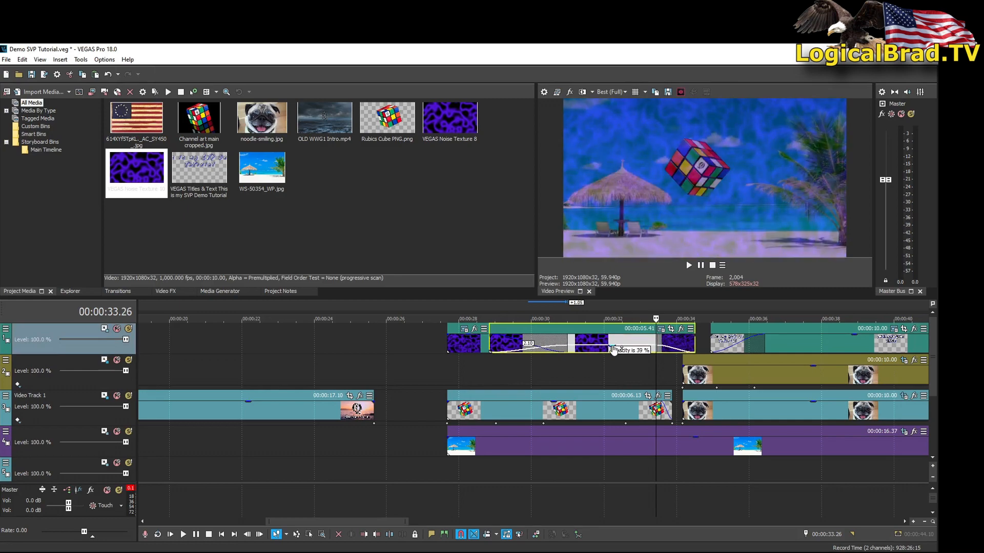
left_click(485, 343)
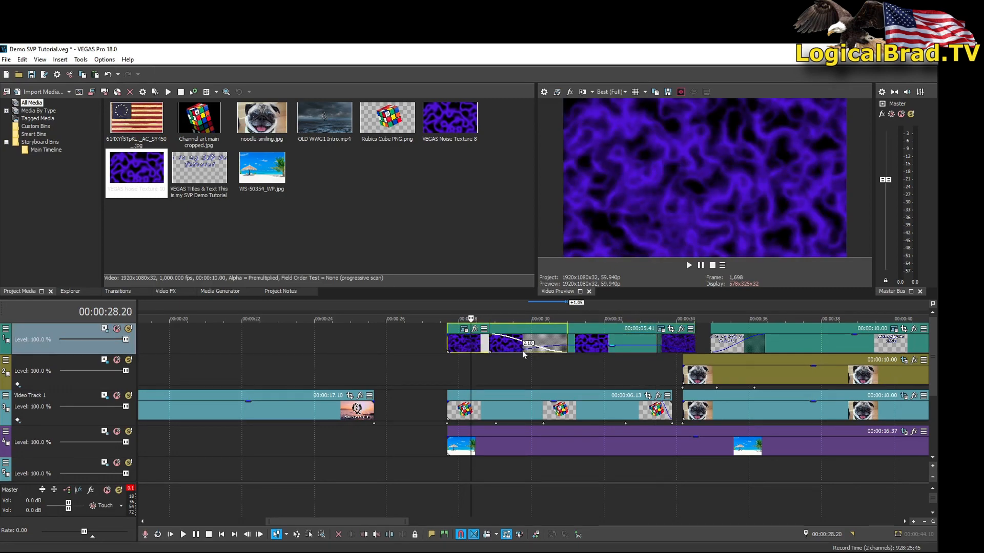
key("space")
left_click(613, 351)
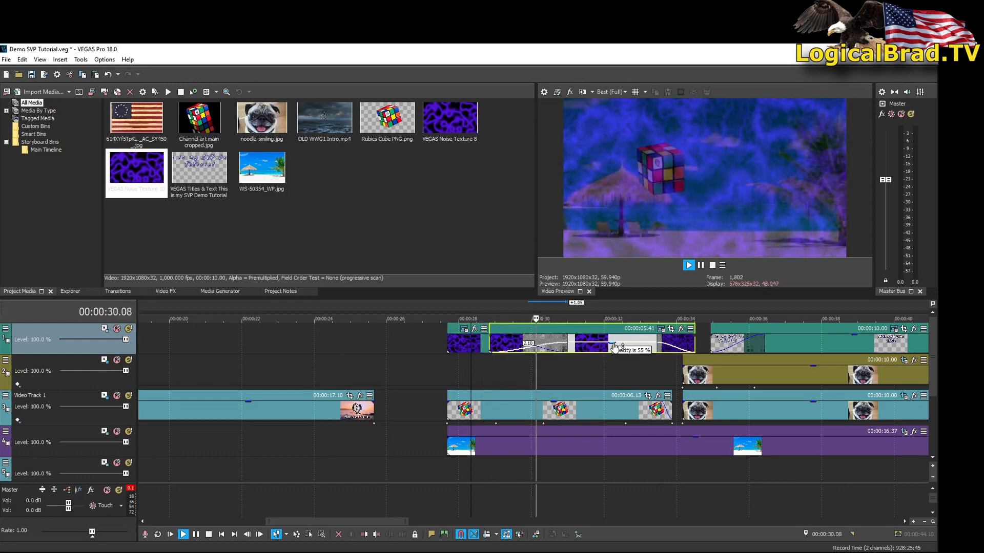
left_click_drag(615, 347, 594, 365)
key("Return")
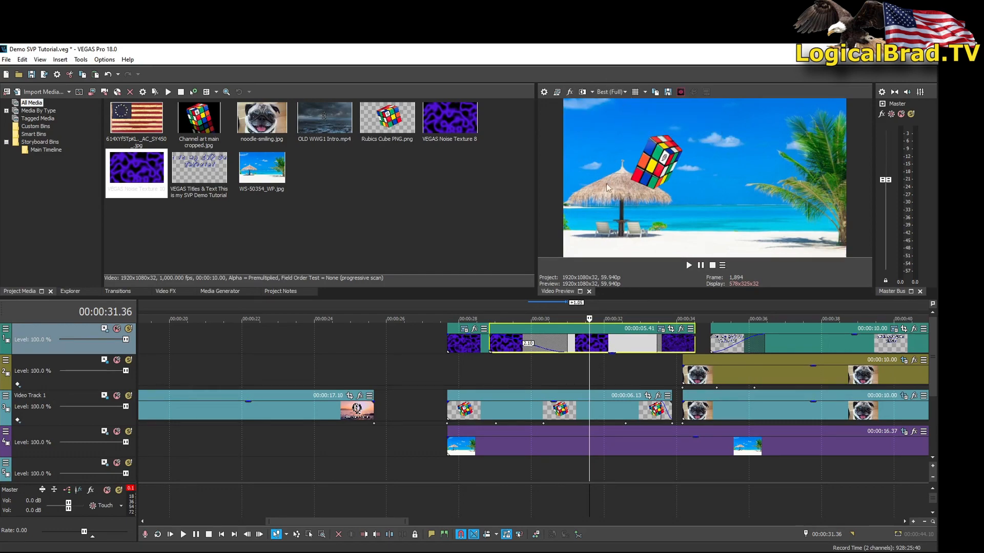
Step: Play the noise-to-beach transition in the full-screen preview from 00:00:27.40
left_click(444, 377)
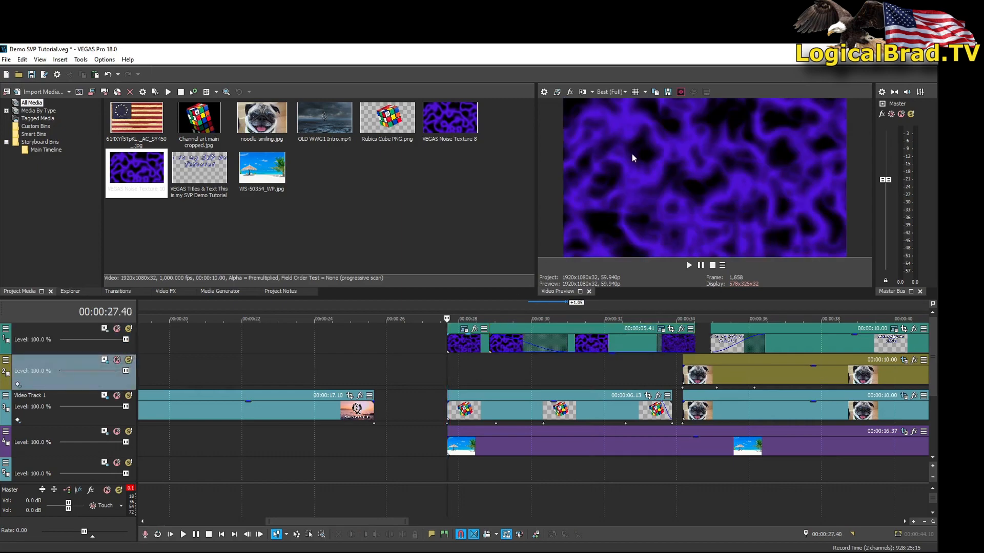
left_click(558, 93)
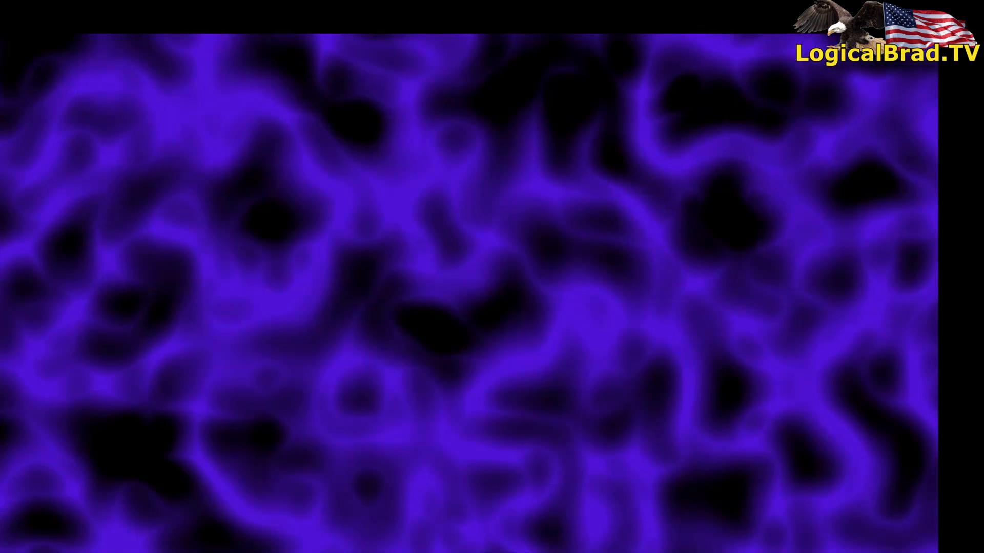
key("space")
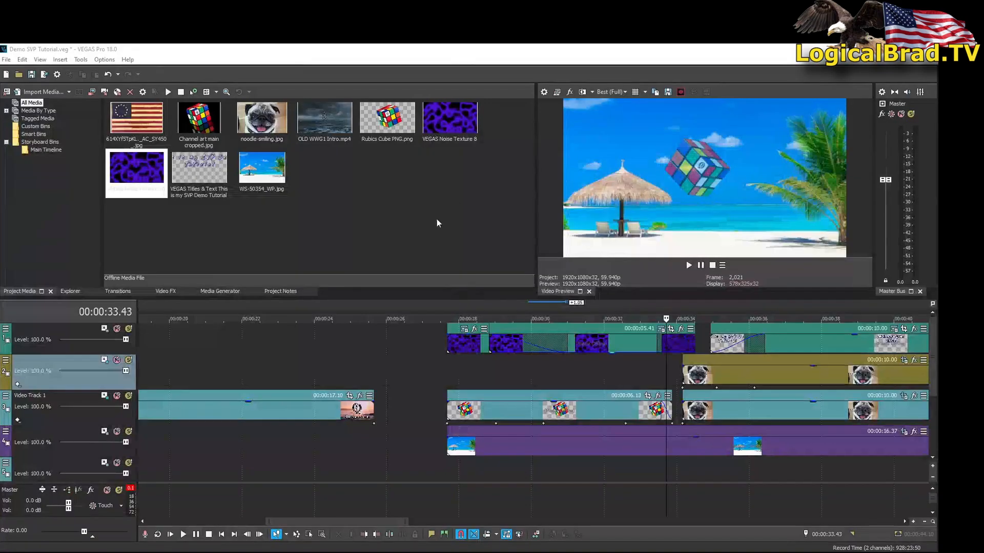
Step: Save a PNG snapshot of the pug and title frame at 00:00:37.27 as "demo tutorial" in the Thumbnails folder
left_click(548, 372)
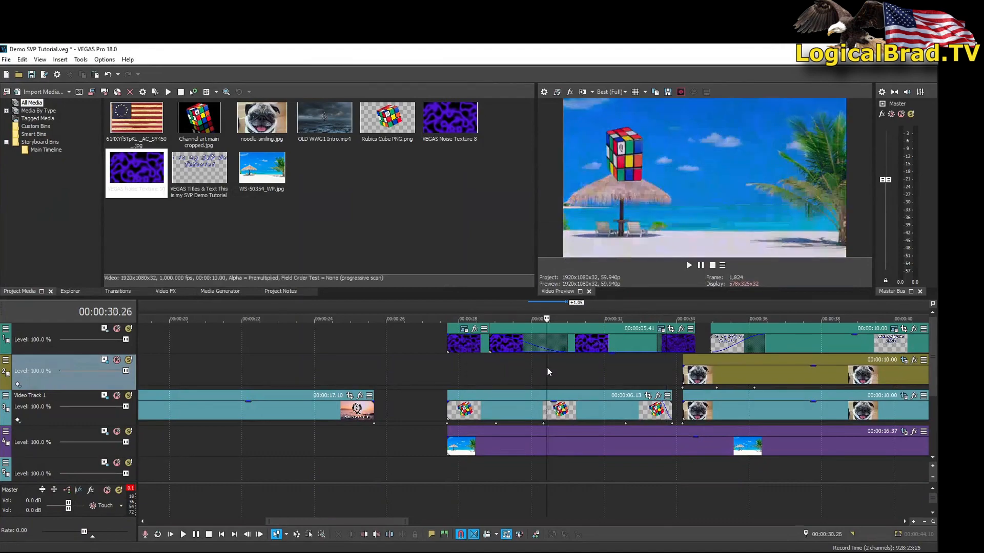
left_click(616, 348)
left_click(616, 348)
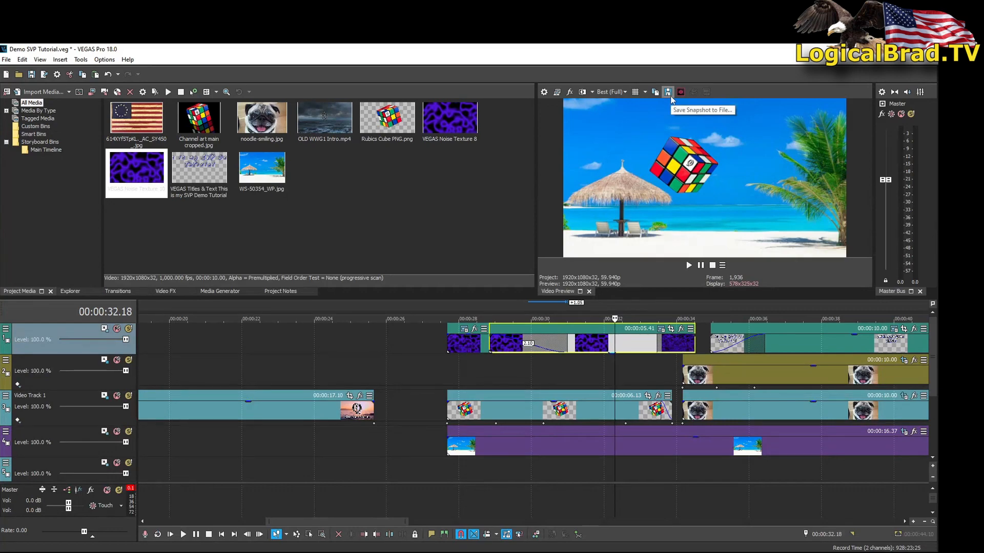
scroll(638, 388, "down", 3)
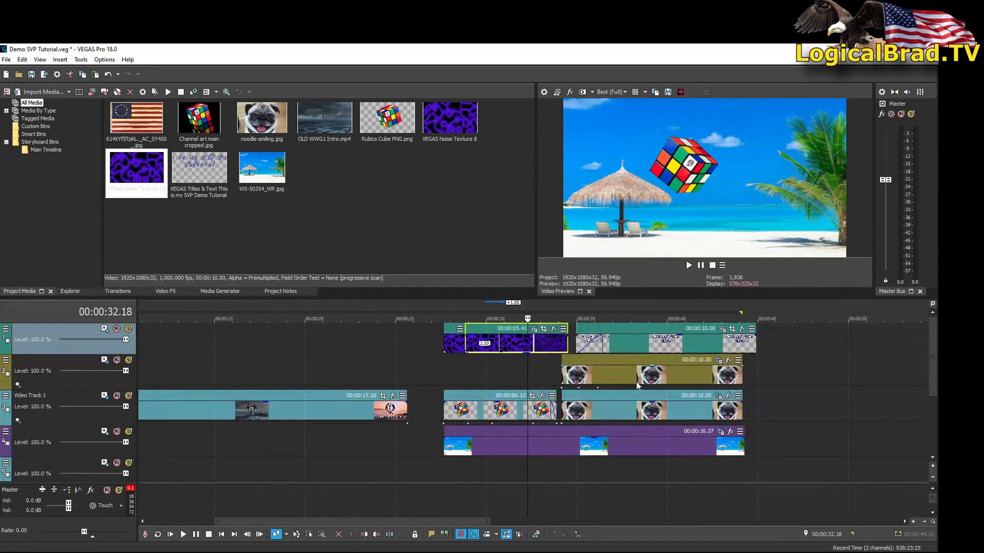
left_click(589, 371)
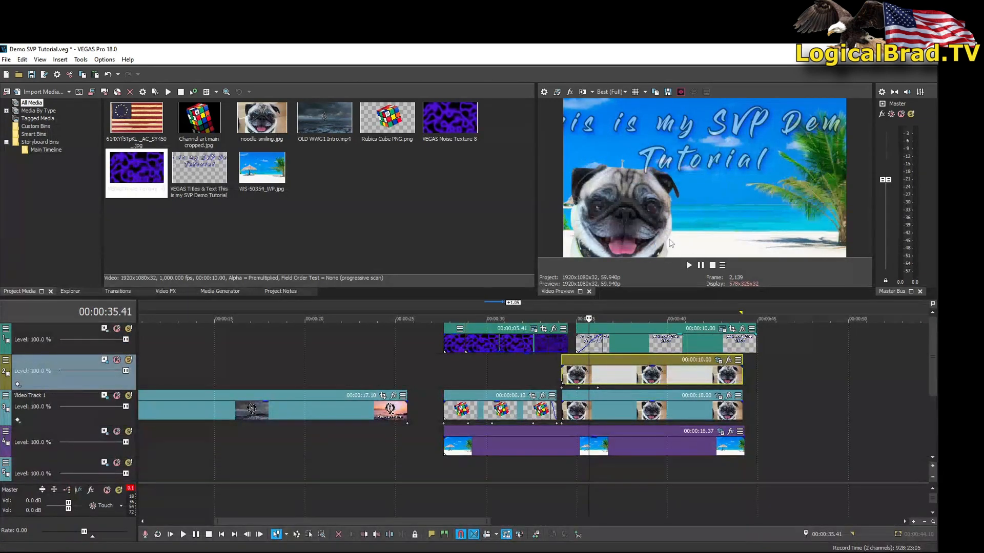
left_click(621, 351)
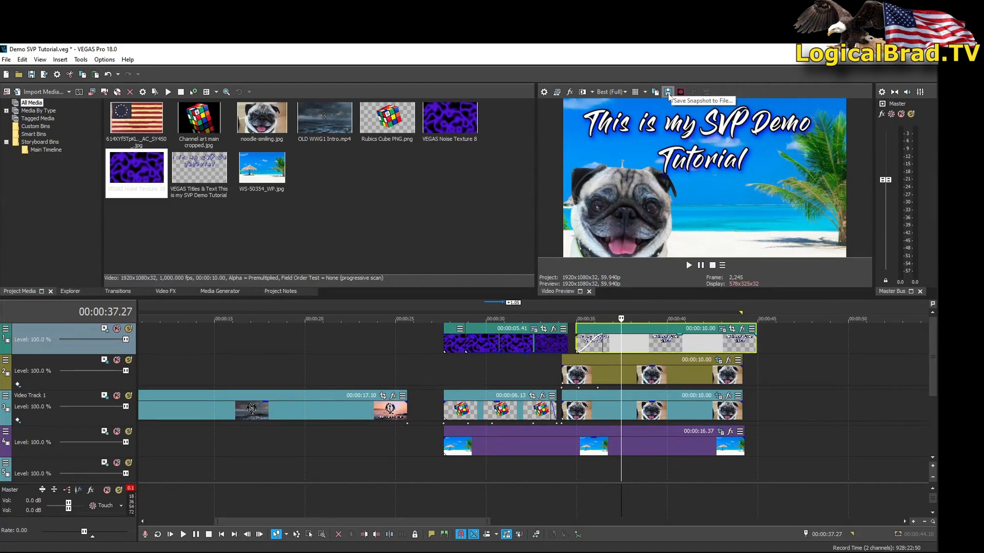
left_click(669, 93)
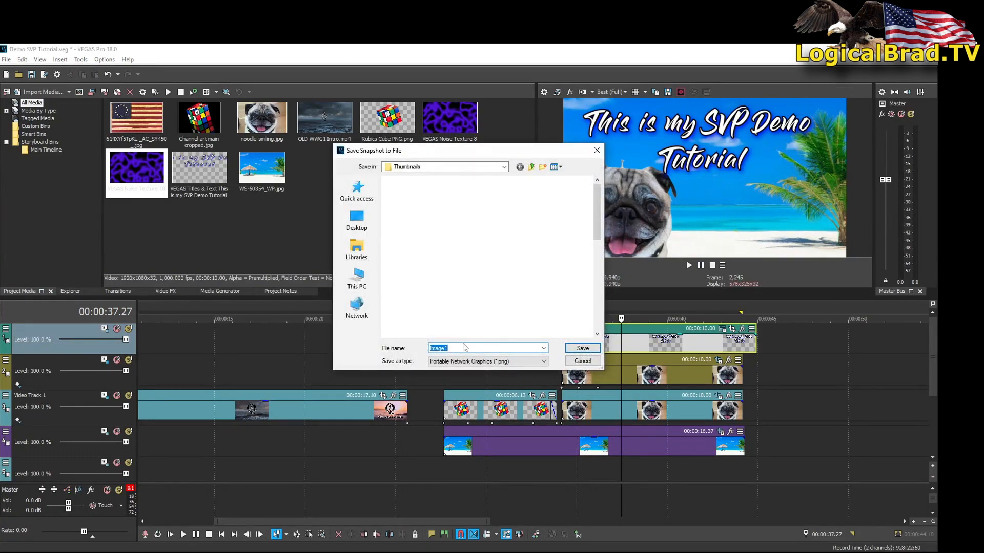
type("demo tutor")
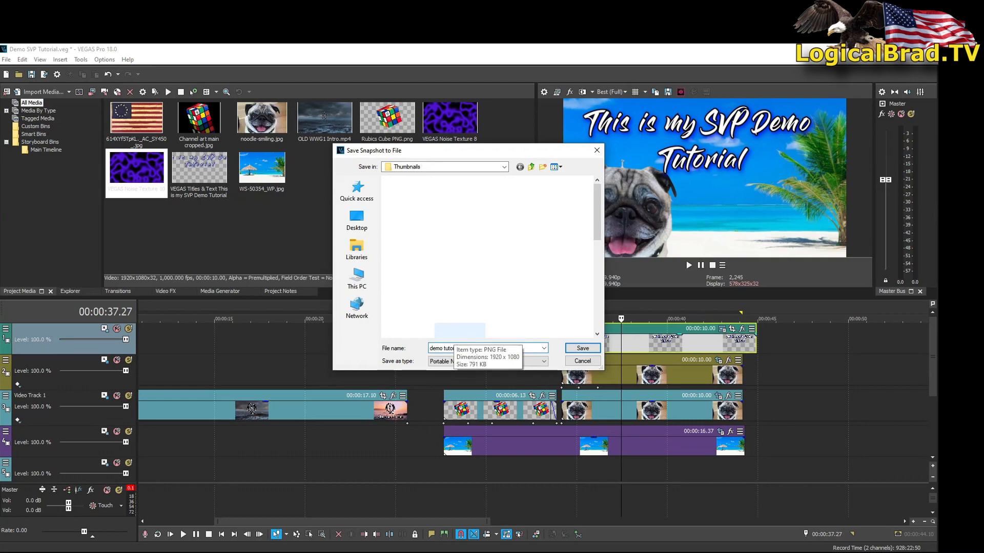
key("Return")
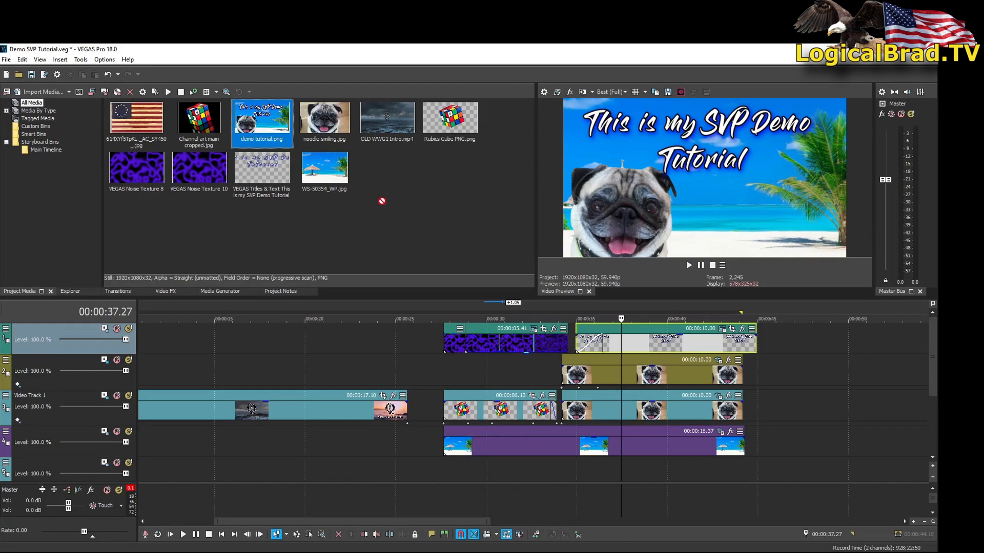
Step: Add demo tutorial.png to the top video track after the title event and check the still at several points
left_click_drag(382, 201, 800, 341)
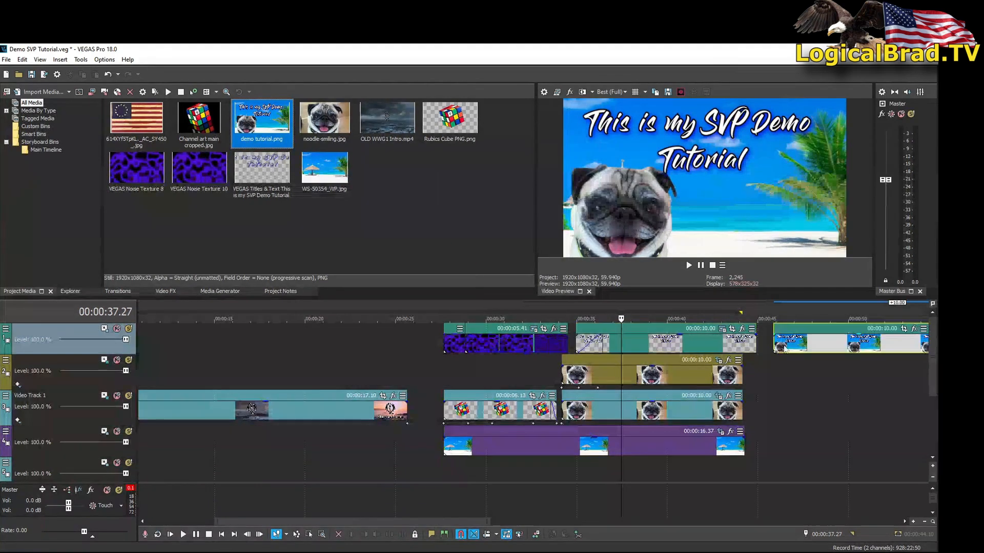
left_click(827, 371)
scroll(827, 373, "up", 3)
left_click(589, 380)
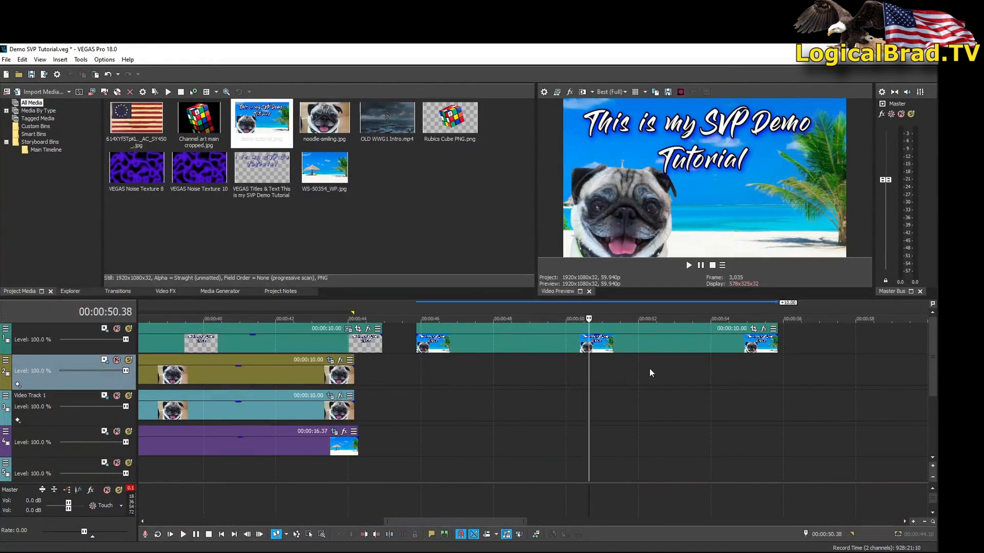
left_click(649, 374)
left_click(719, 374)
left_click(766, 374)
left_click(818, 373)
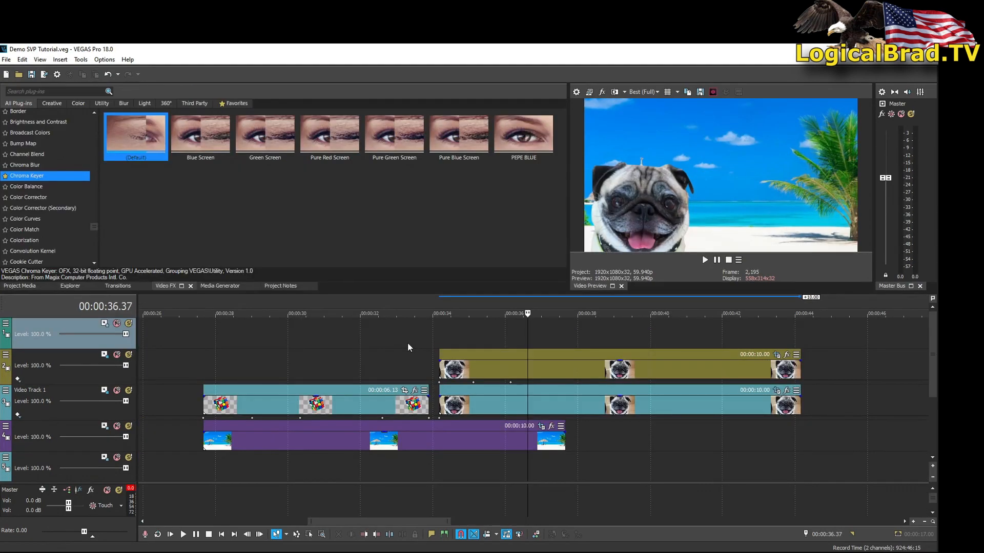
Step: Select the whole project as the time range, from 00:00:00.00 to 00:00:44.10 at the end of the pug events
scroll(407, 343, "down", 3)
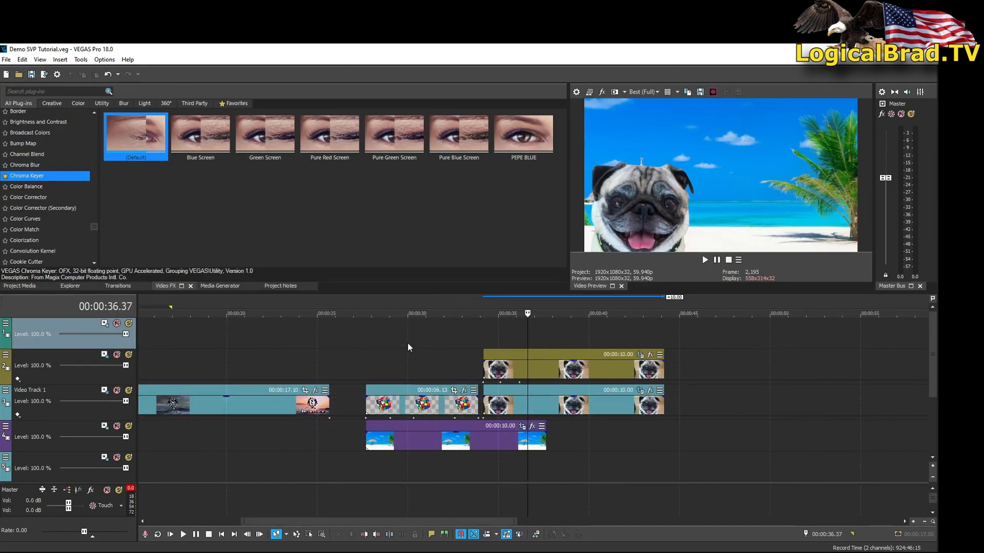
scroll(407, 343, "down", 2)
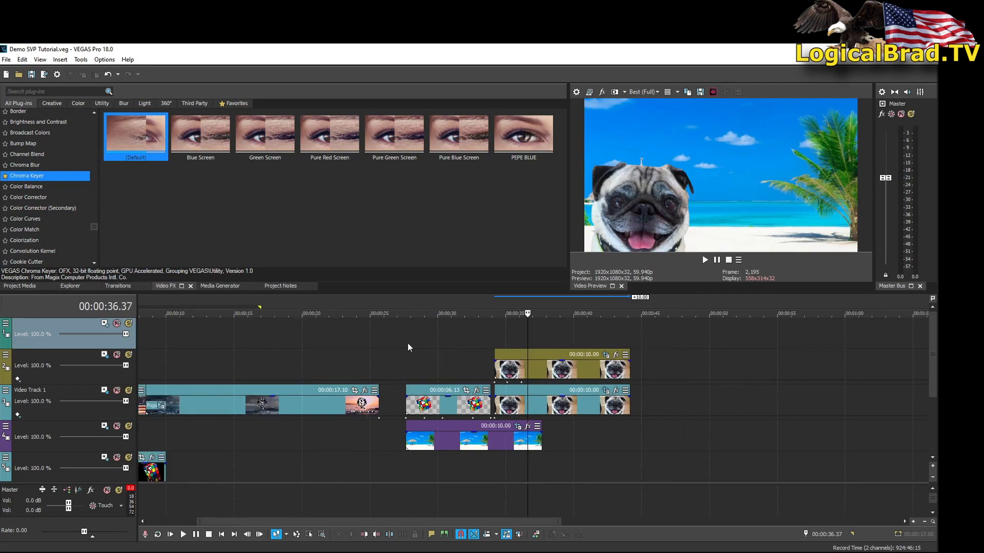
scroll(408, 343, "down", 2)
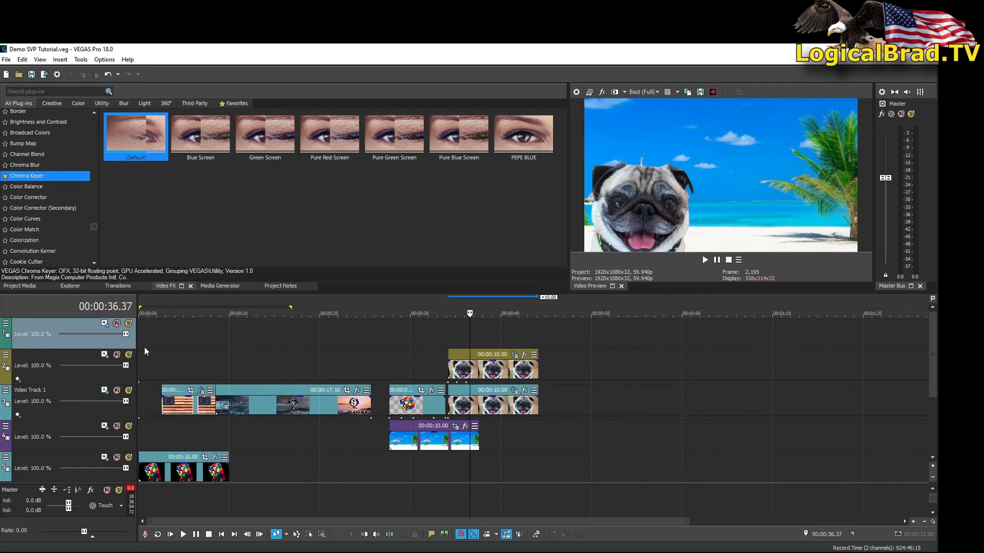
left_click_drag(140, 347, 538, 372)
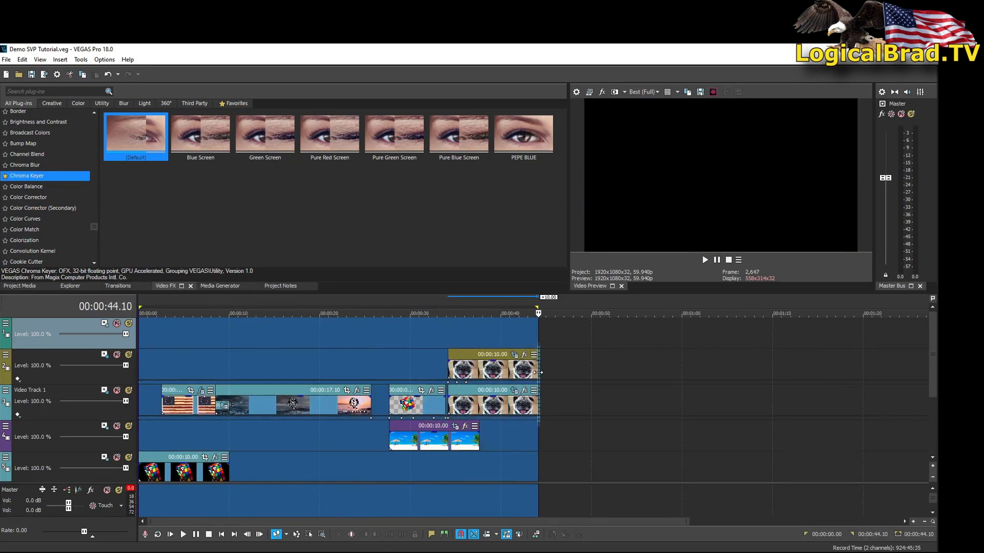
Step: Start rendering the selected project range and choose the Sony AVC/MVC output format
left_click(7, 61)
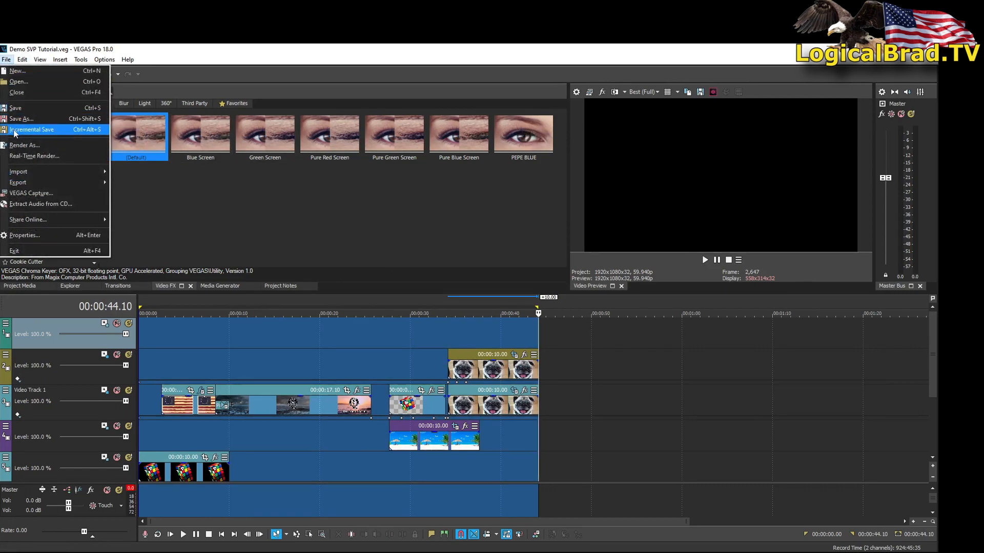
left_click(21, 145)
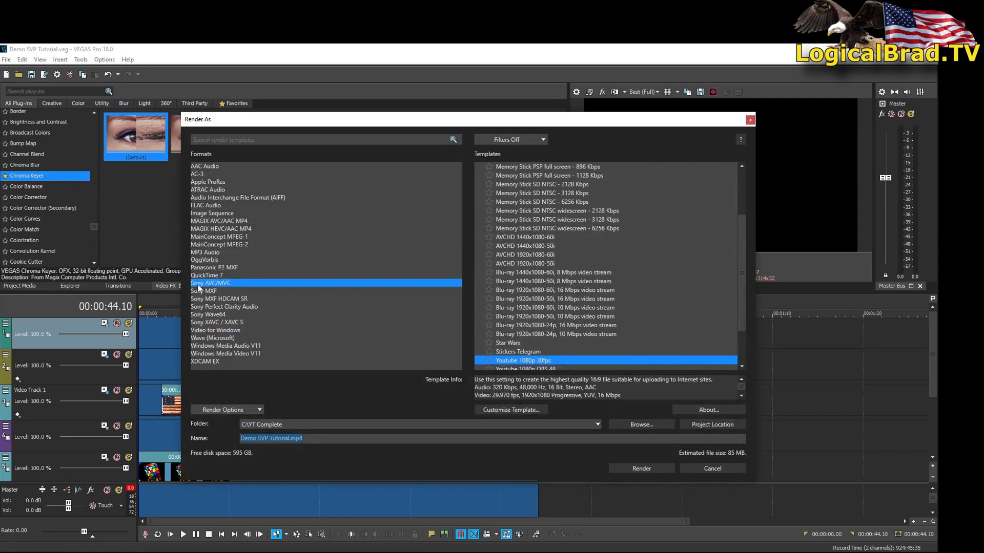
left_click(234, 285)
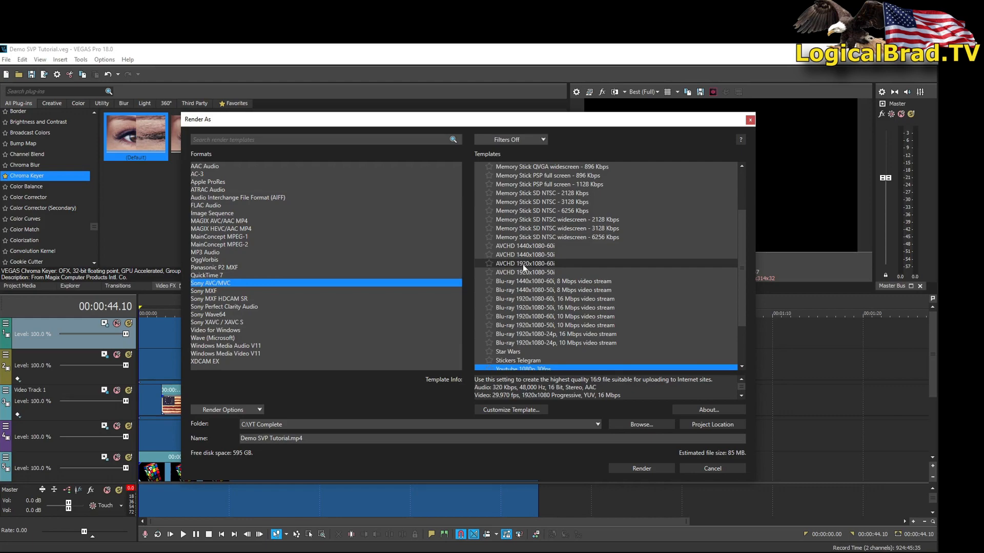
Step: Select the AVCHD 1920x1080-60i template and open its custom settings for inspection
scroll(522, 264, "down", 1)
scroll(522, 265, "up", 1)
left_click(542, 264)
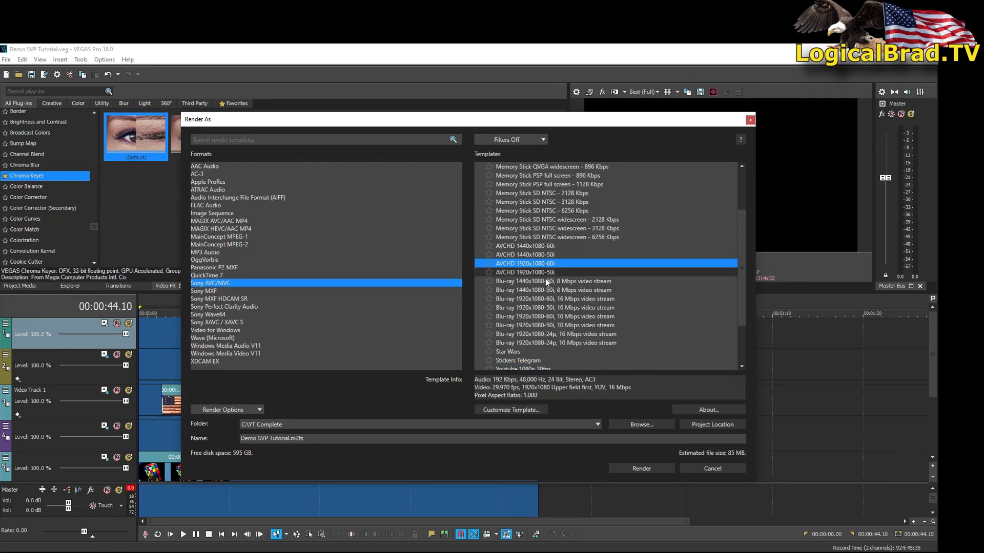
left_click(514, 408)
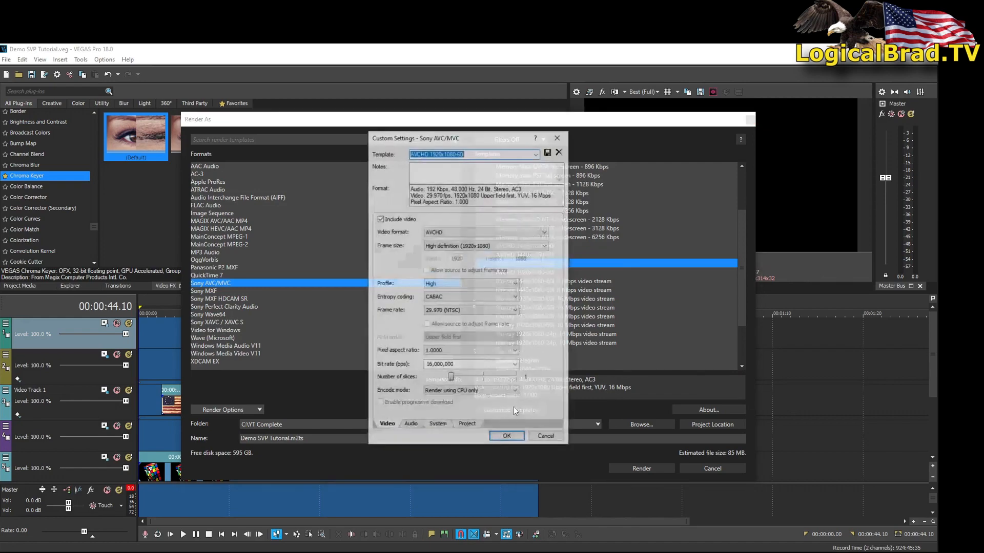
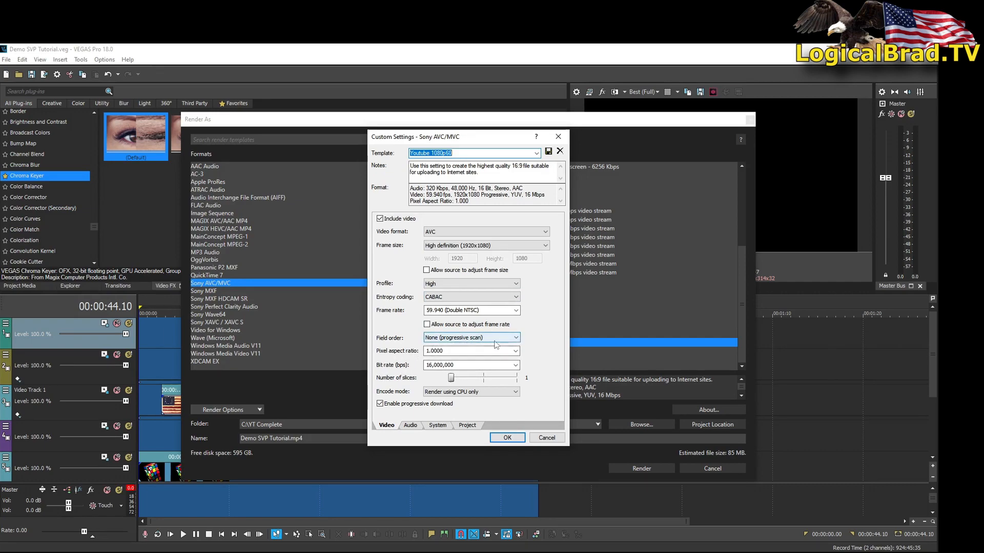
Step: Review the Youtube 1080p60 template's encode mode, project, system, audio and video settings, and accept them as they are
left_click(509, 395)
left_click(507, 395)
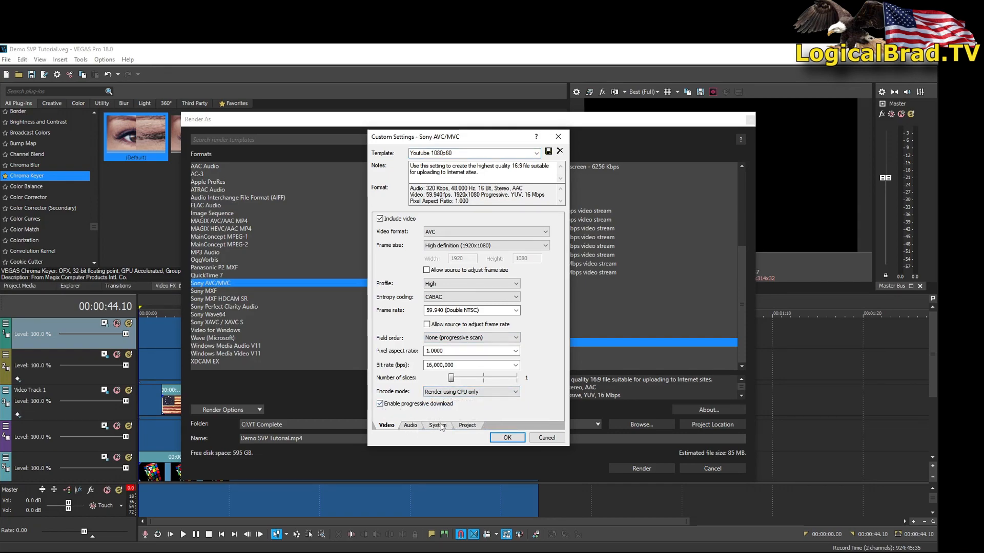
left_click(467, 425)
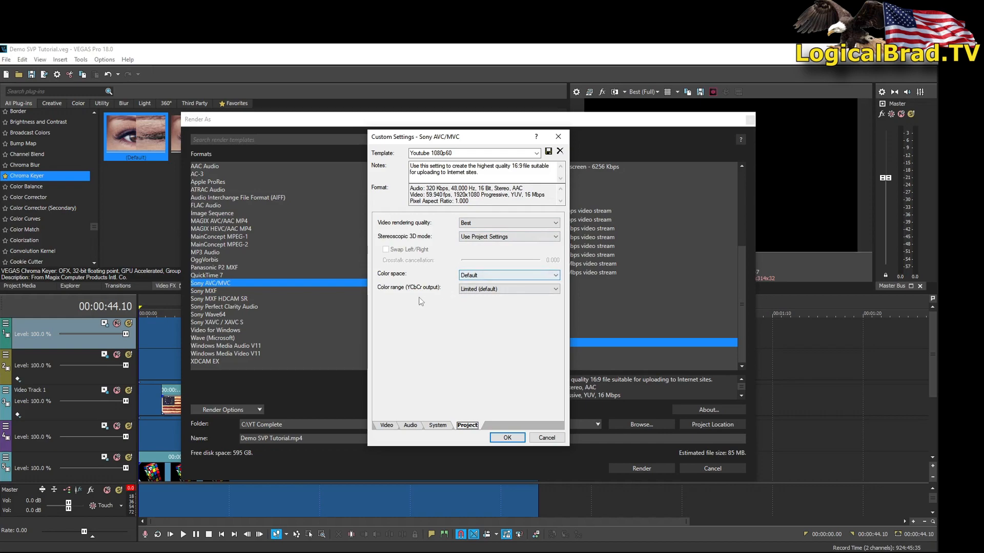
left_click(439, 426)
left_click(410, 427)
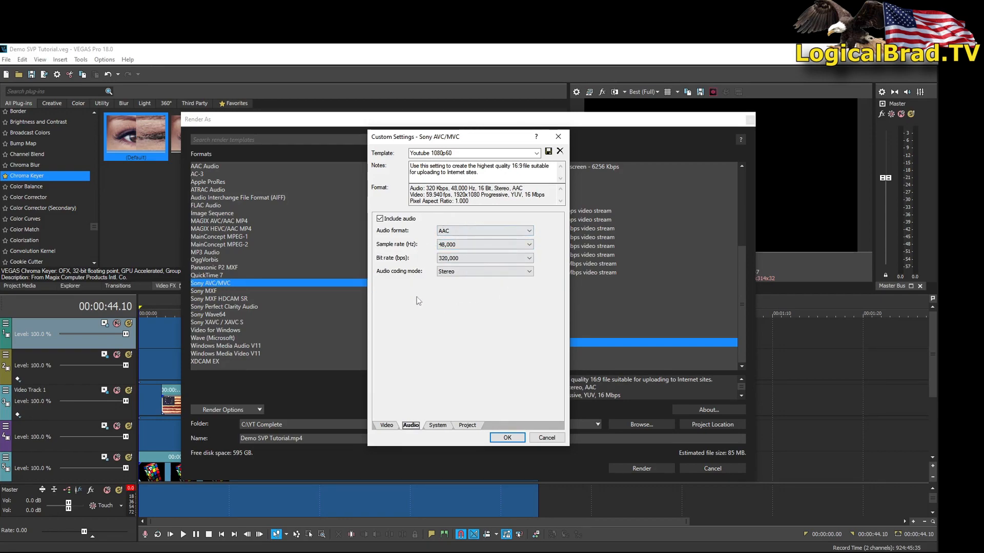
left_click(387, 426)
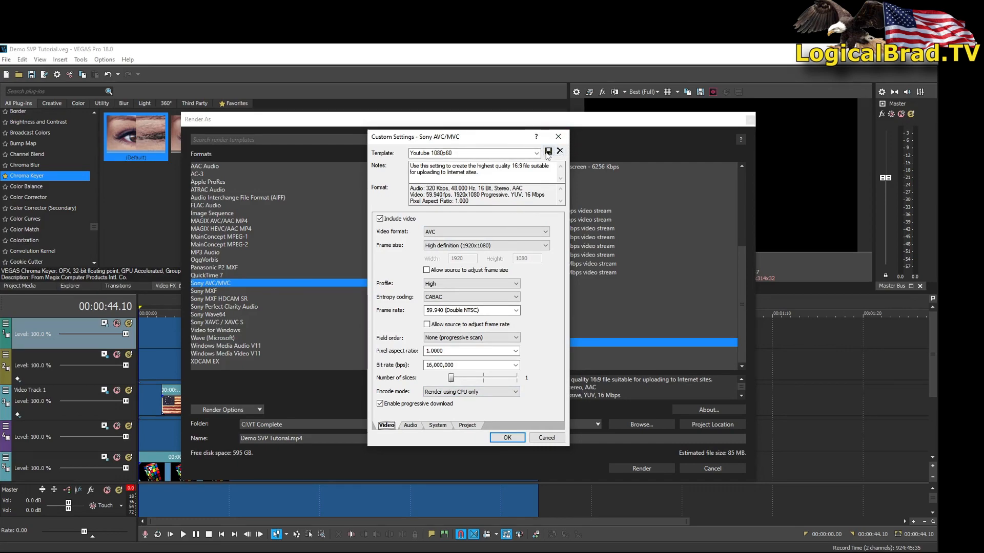
left_click(508, 438)
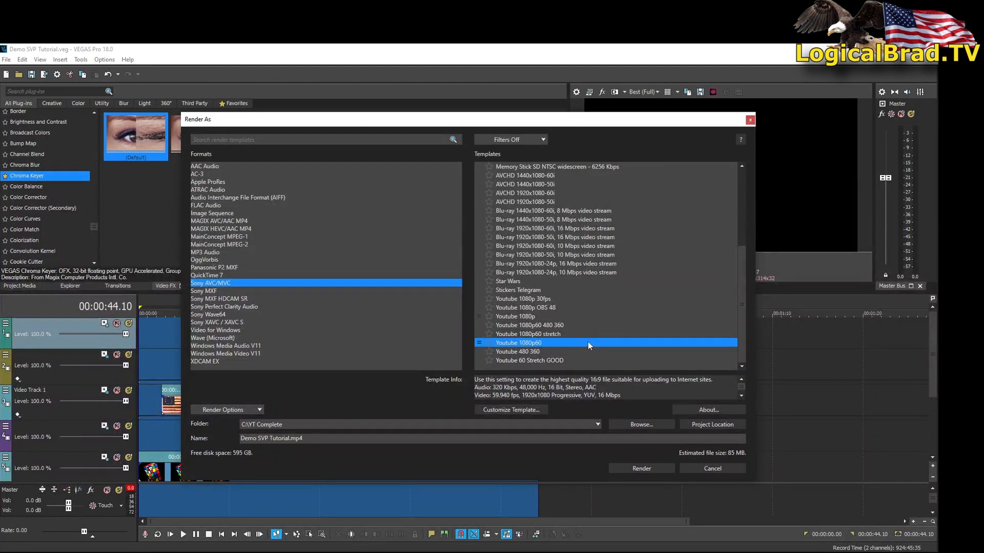
Step: Compare the Youtube 1080p 30fps and OBS 48 templates, choose Youtube 1080p60, and render Demo SVP Tutorial.mp4 to C:\YT Complete
left_click(571, 296)
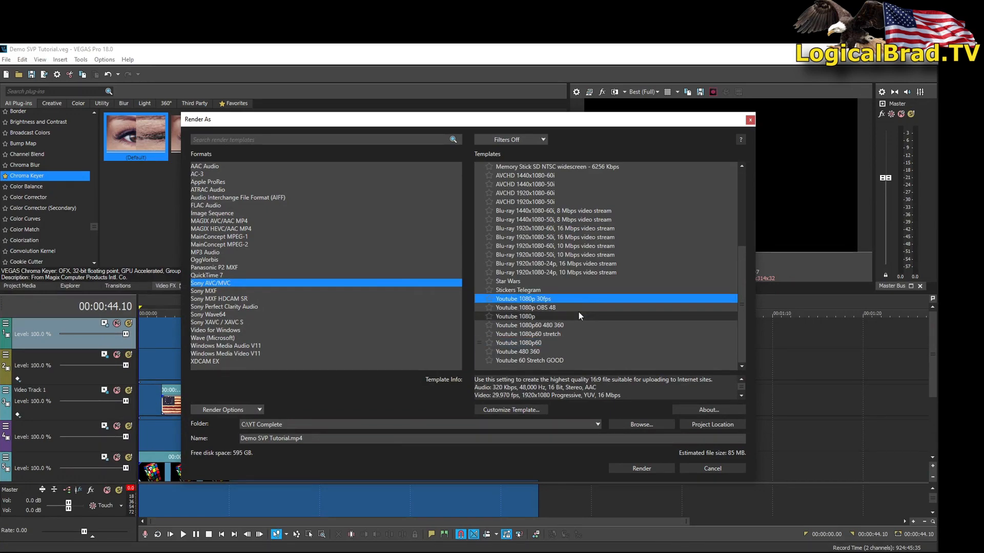
left_click(575, 306)
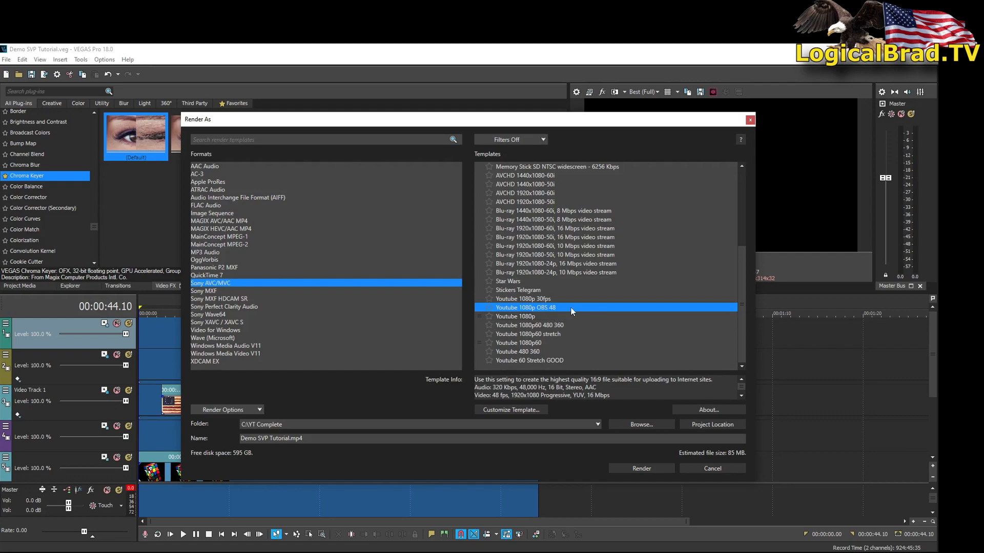
left_click(560, 343)
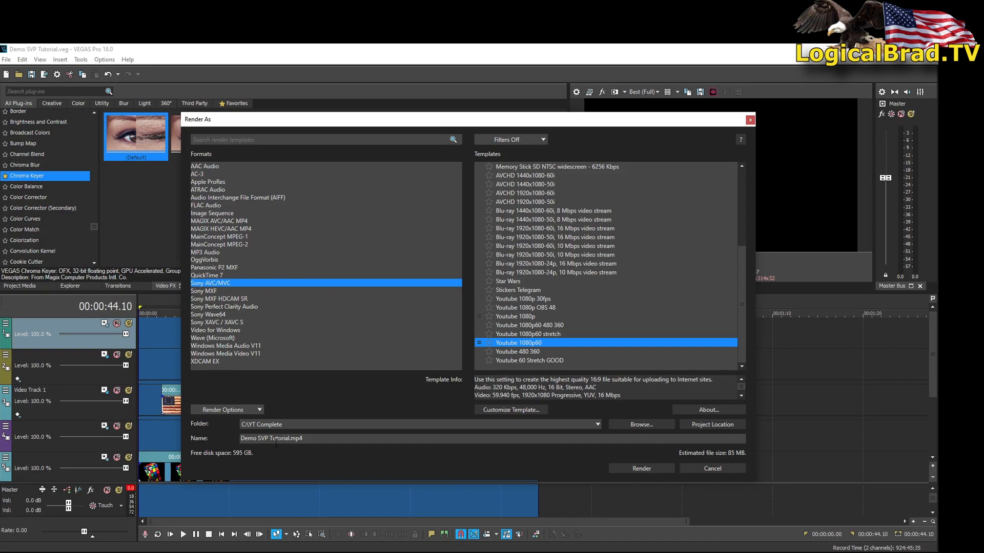
left_click(638, 467)
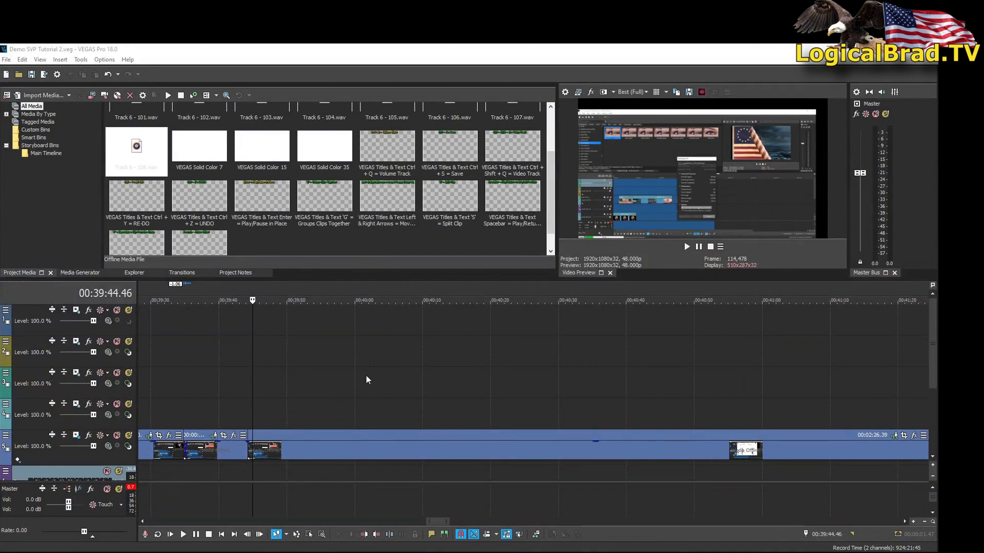
Step: In the Demo SVP Tutorial 2 project, split the long last screen-recording clip and its audio at 00:40:48.40
scroll(367, 380, "down", 2)
scroll(598, 399, "up", 2)
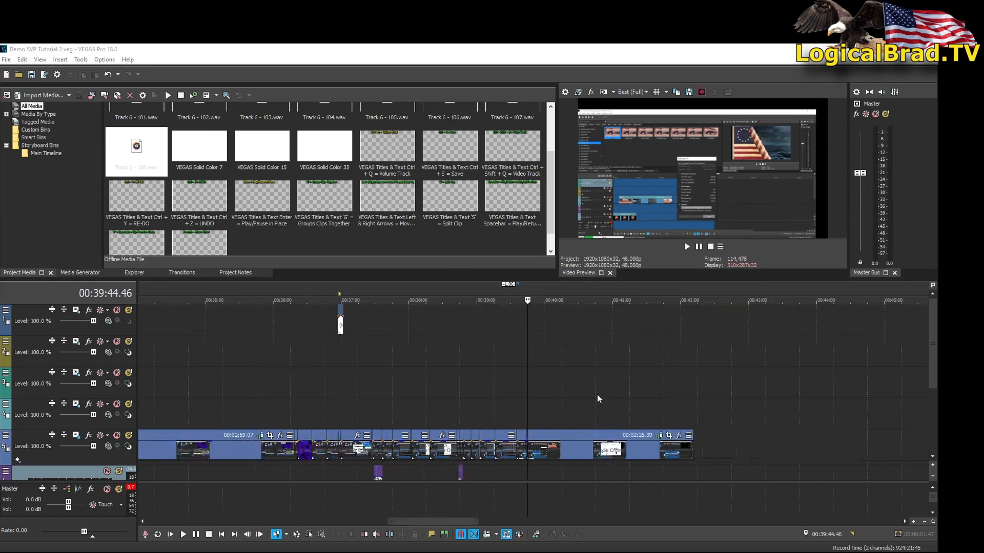
scroll(589, 403, "down", 2)
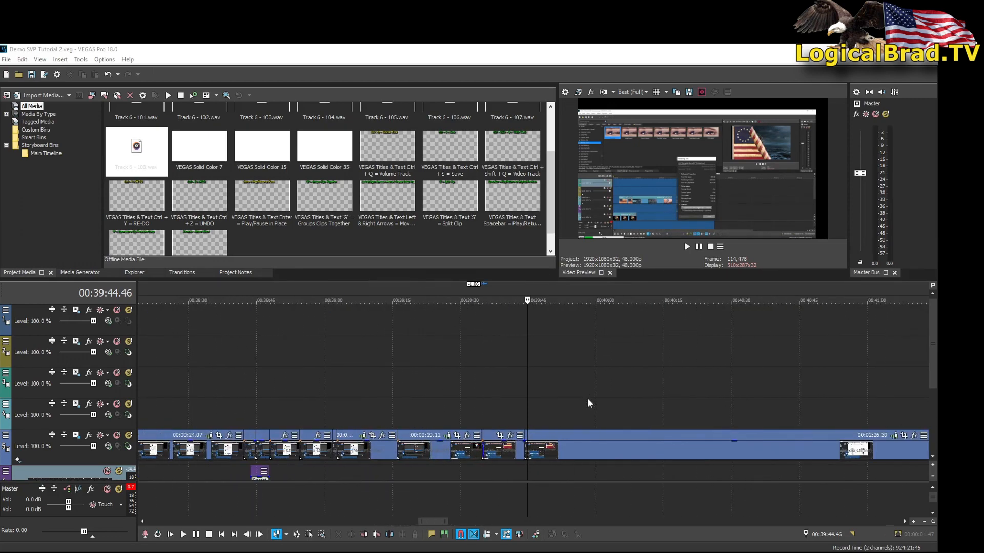
scroll(588, 403, "down", 3)
scroll(588, 403, "up", 3)
scroll(588, 404, "down", 3)
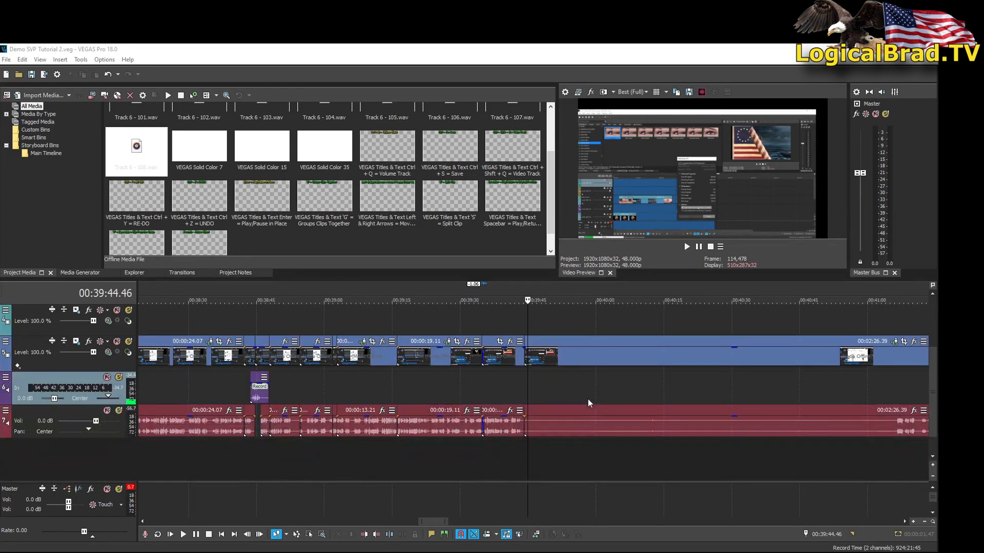
scroll(588, 404, "up", 3)
scroll(588, 403, "down", 3)
scroll(630, 385, "down", 1)
left_click(670, 363)
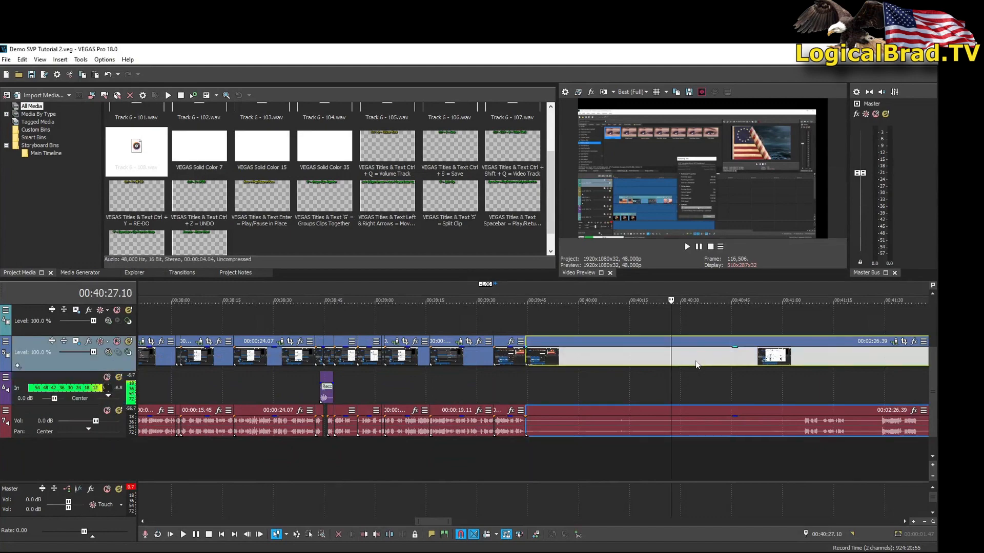
left_click(702, 361)
left_click(711, 360)
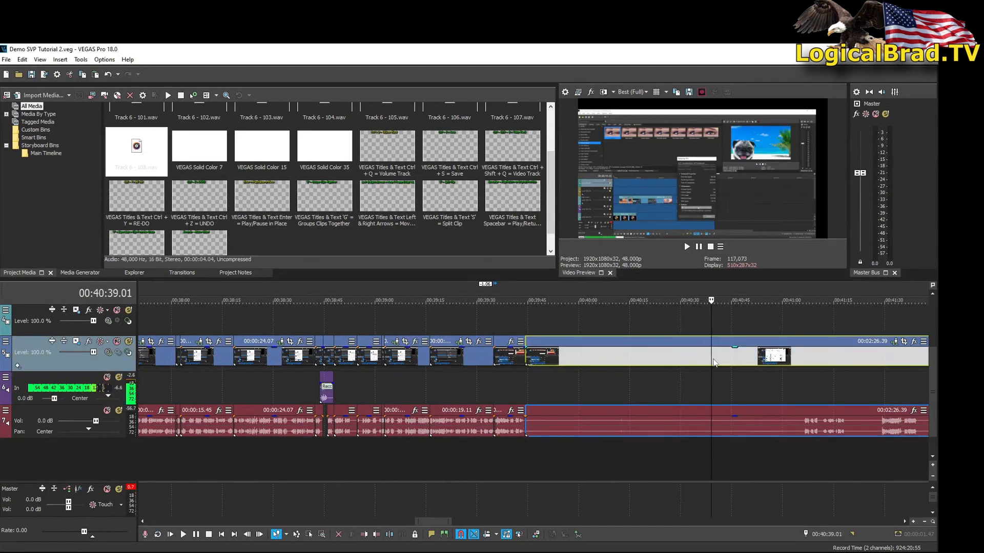
left_click(718, 361)
left_click(746, 359)
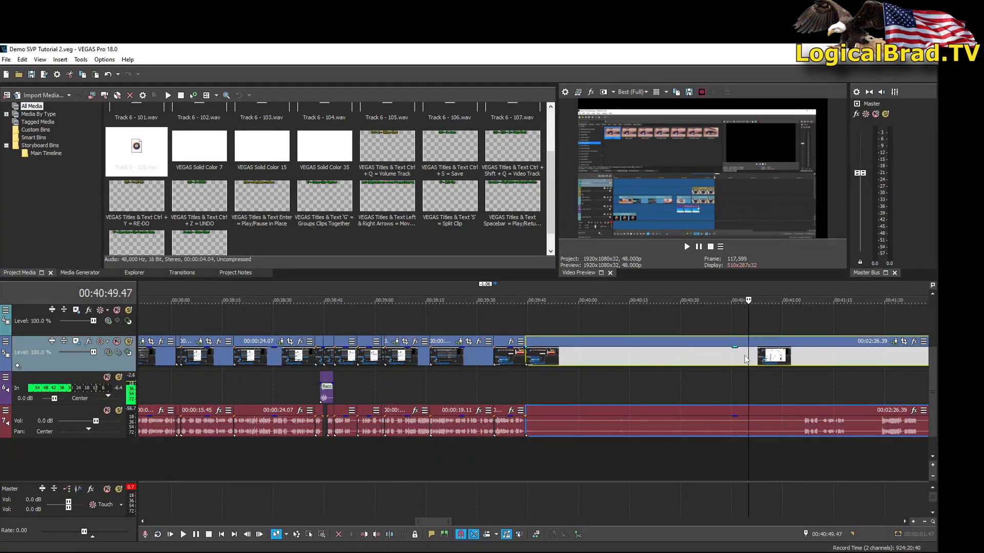
left_click(745, 357)
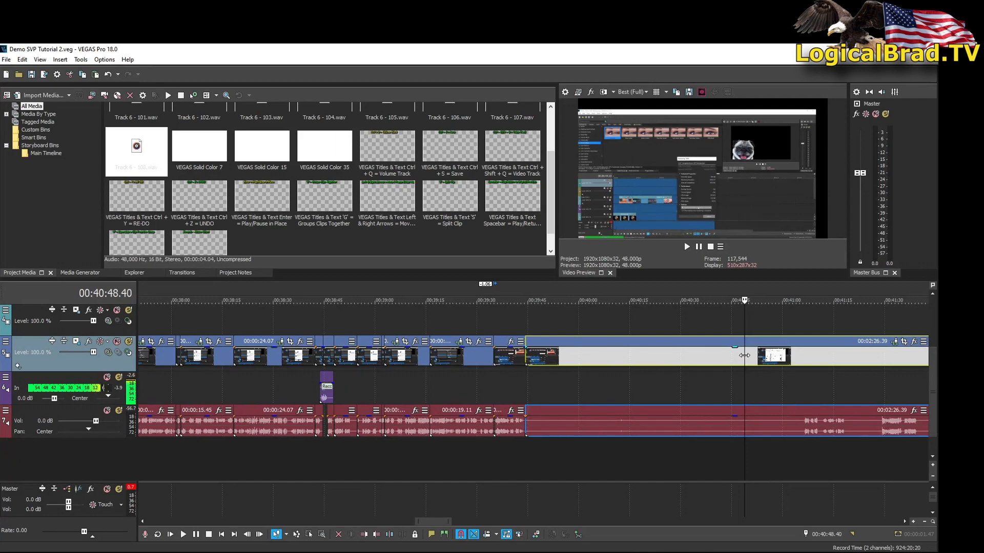
key("s")
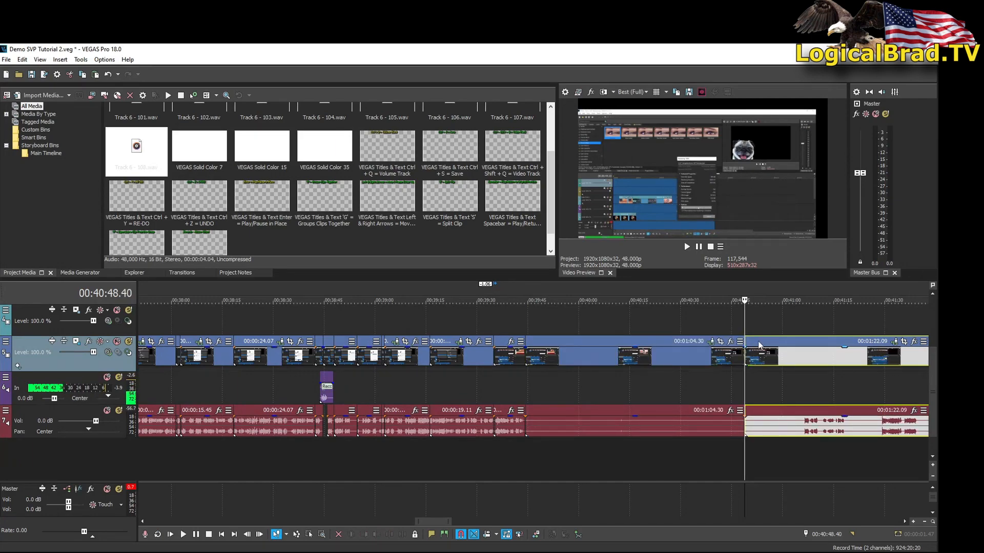
Step: Shift the clip after the split away and time-compress the clip before it to 00:00:23.31
left_click_drag(758, 344, 768, 345)
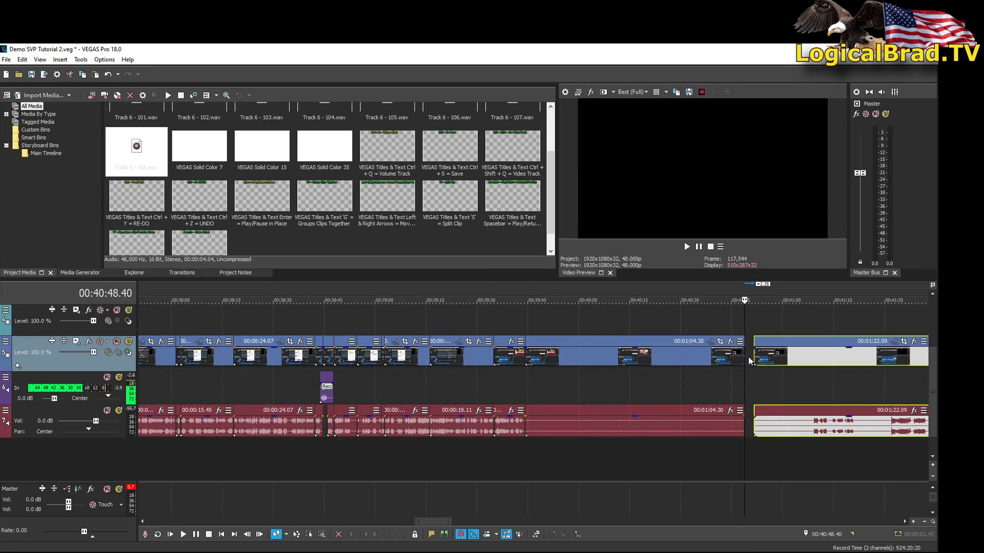
key("ctrl+z")
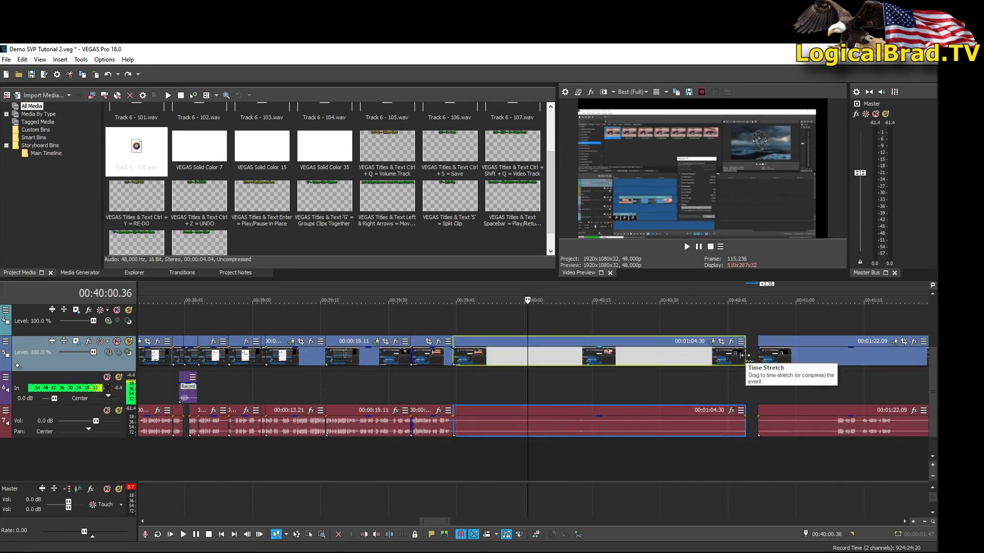
left_click_drag(744, 354, 461, 327)
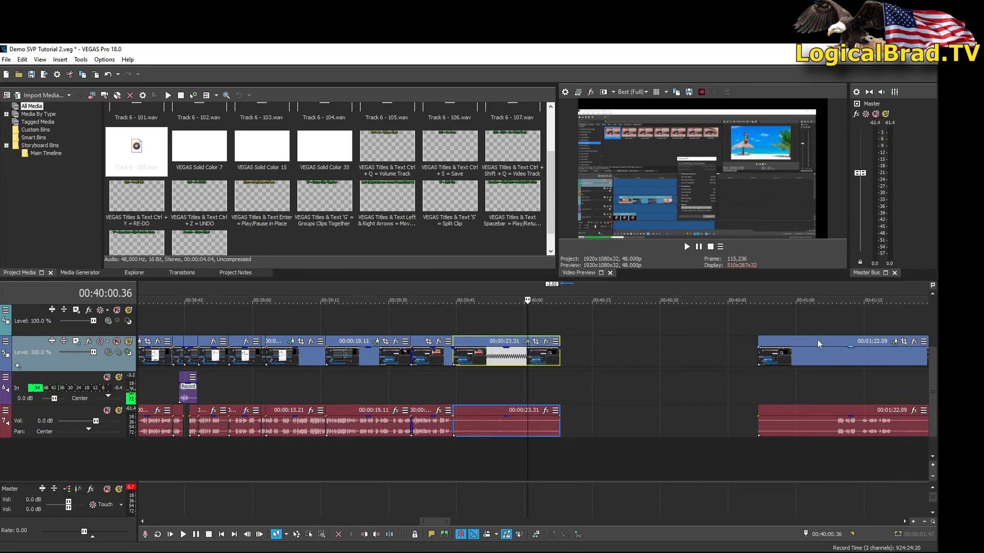
Step: Close the gap by moving the following clip against the compressed one, and place the playhead at 00:39:42.18
left_click_drag(813, 342, 612, 351)
left_click(445, 321)
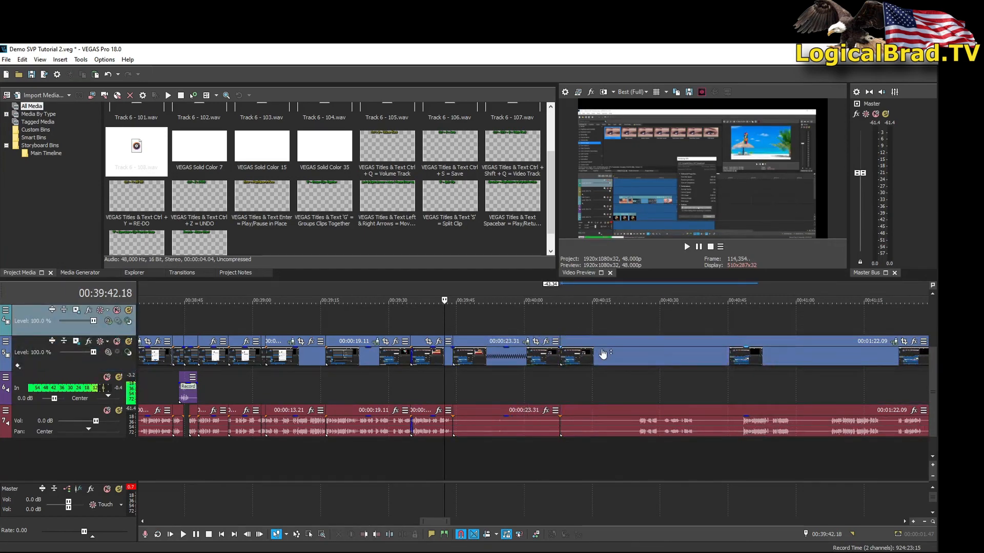
scroll(676, 356, "up", 2)
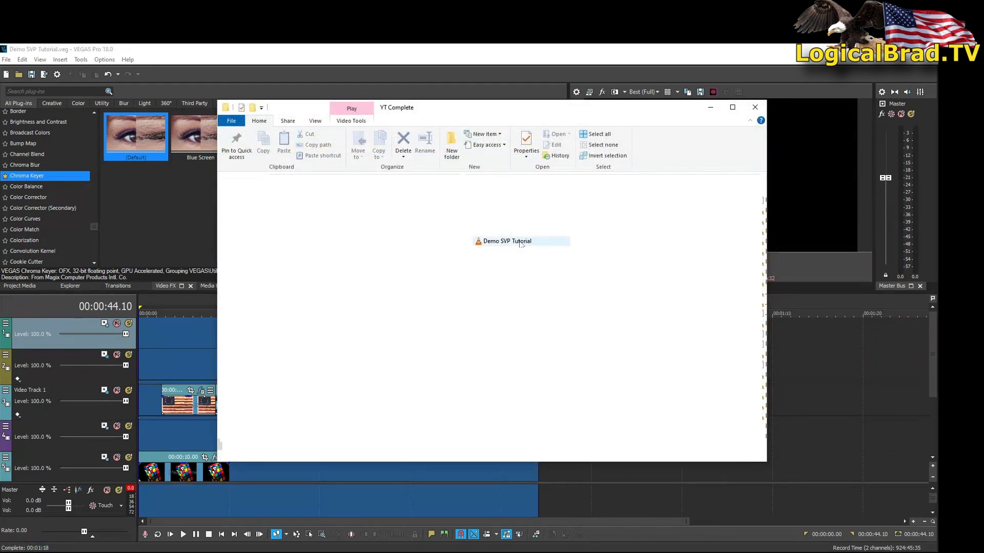
Step: Play the rendered Demo SVP Tutorial video from the YT Complete folder in VLC media player
left_click(521, 243)
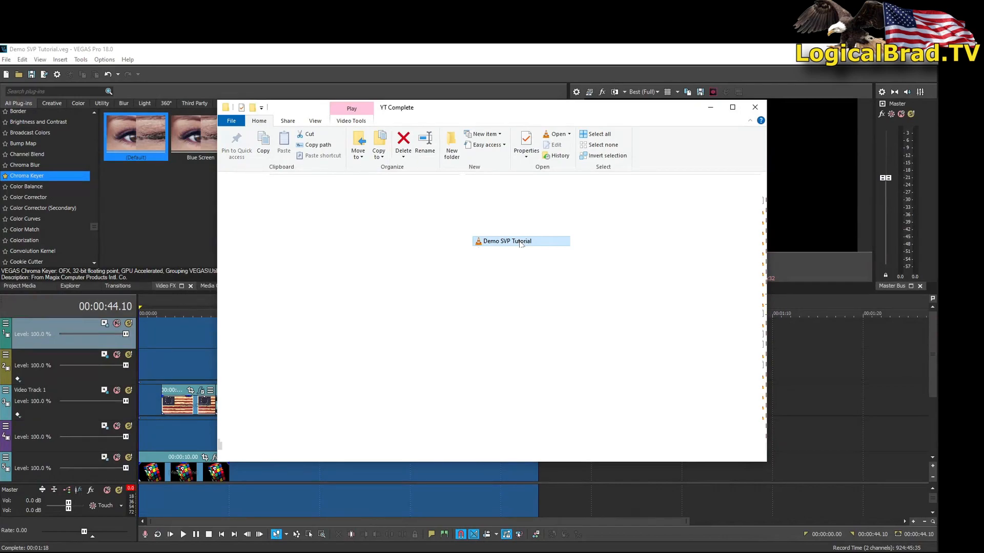
double_click(521, 243)
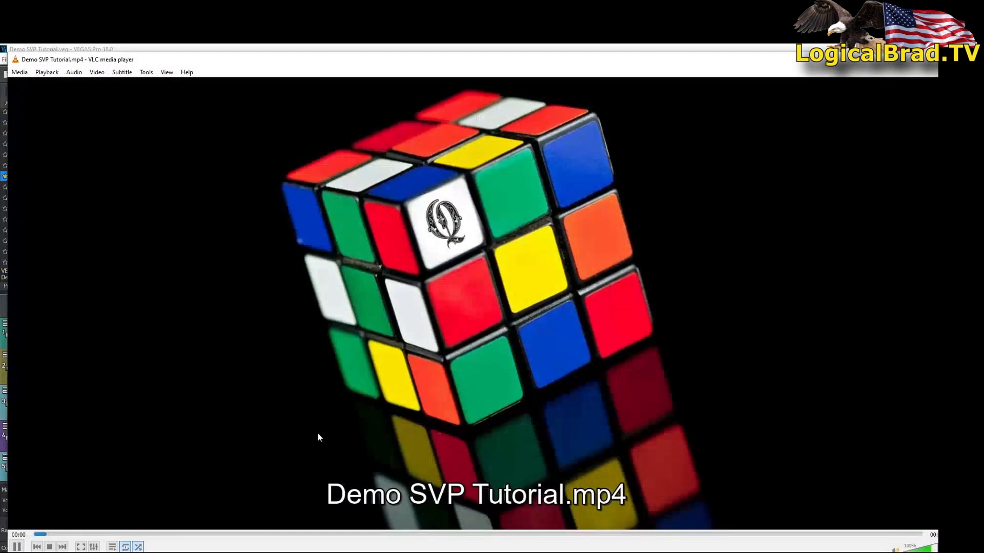